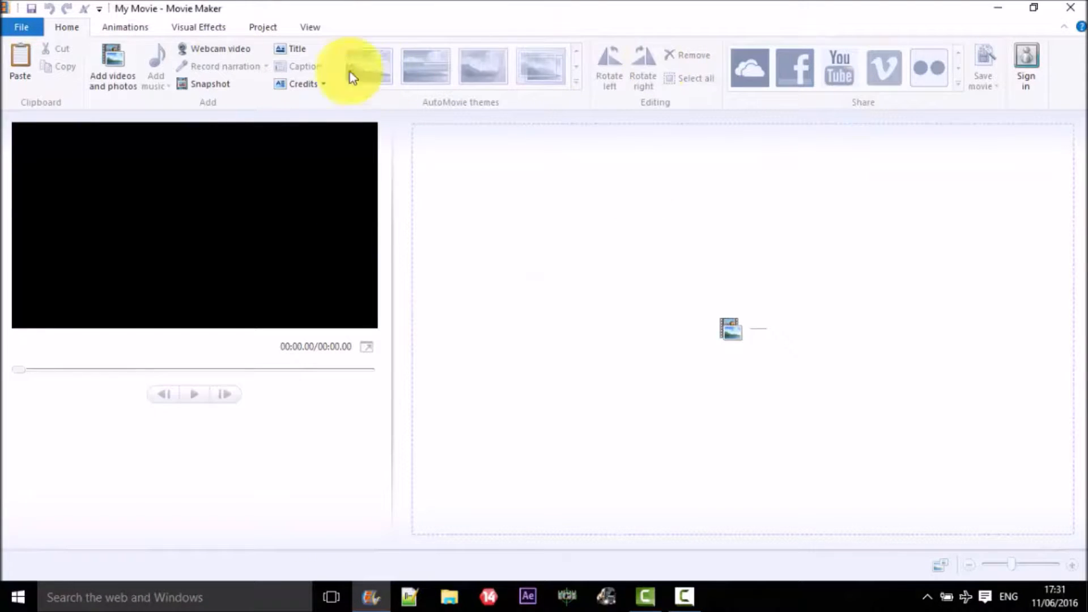
left_click(114, 72)
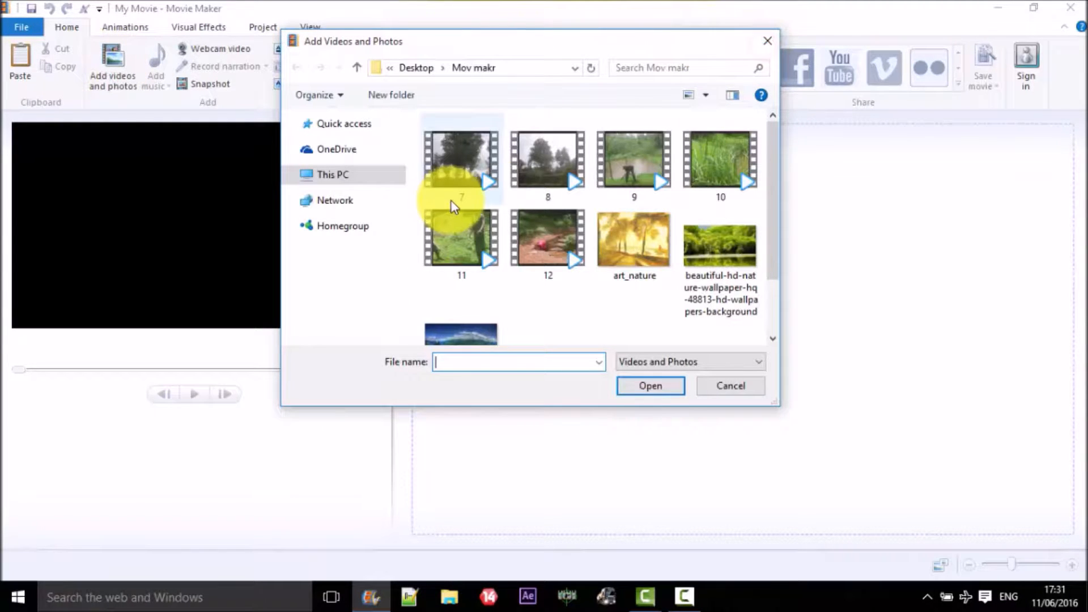
left_click(768, 41)
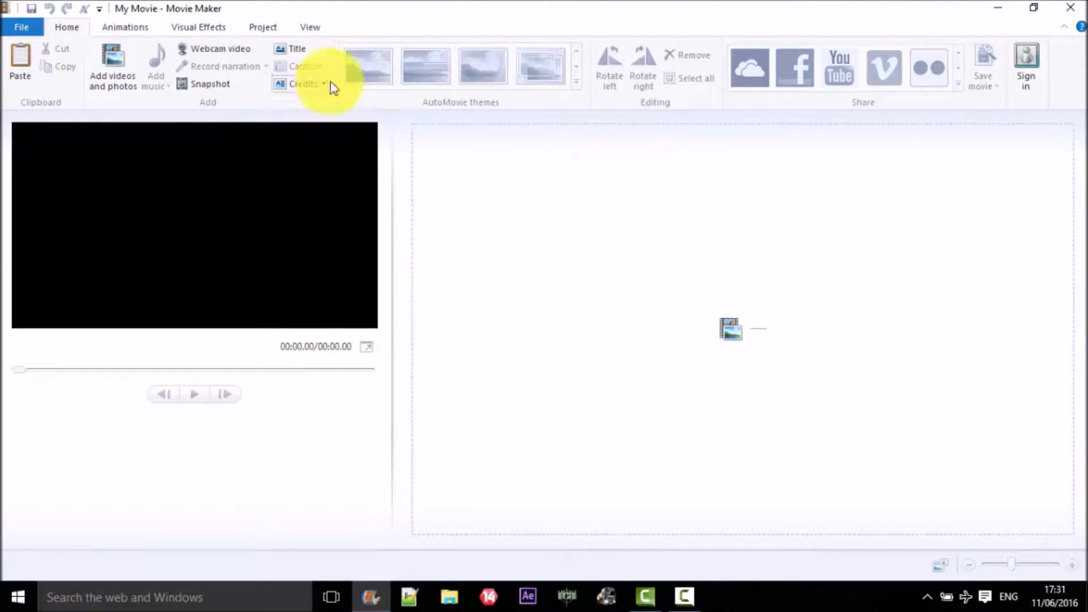
left_click(136, 78)
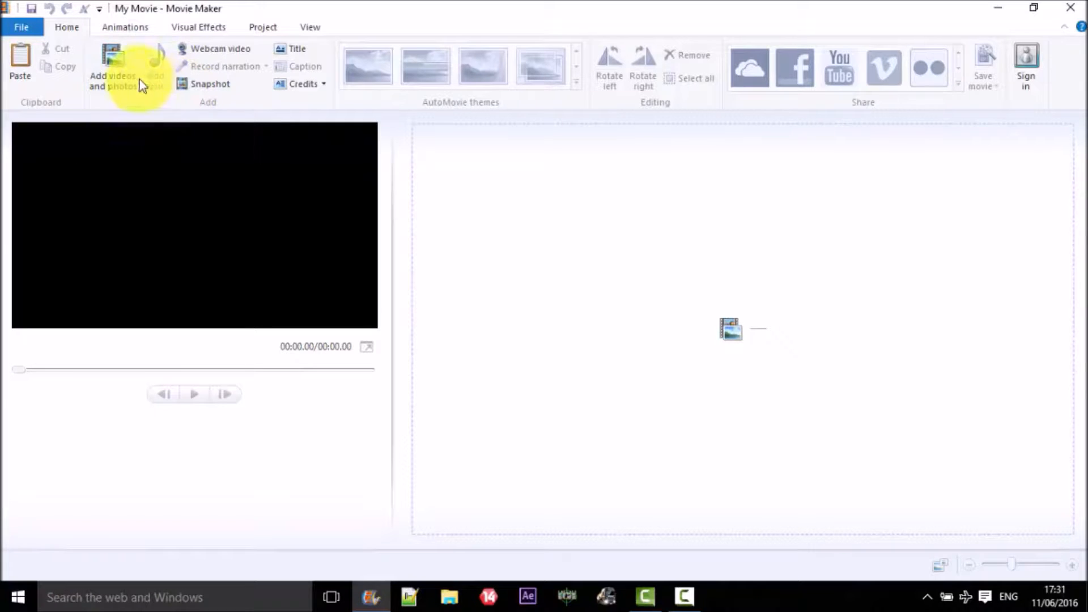
- Start adding videos and photos and browse through This PC and Desktop to the Mov makr folder
left_click(119, 56)
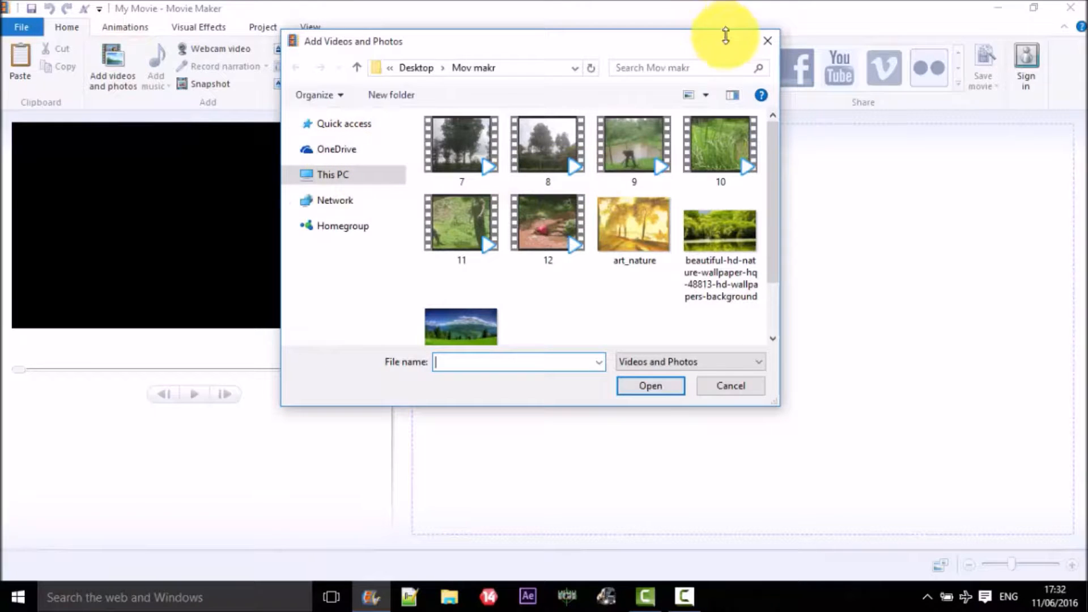
left_click(372, 176)
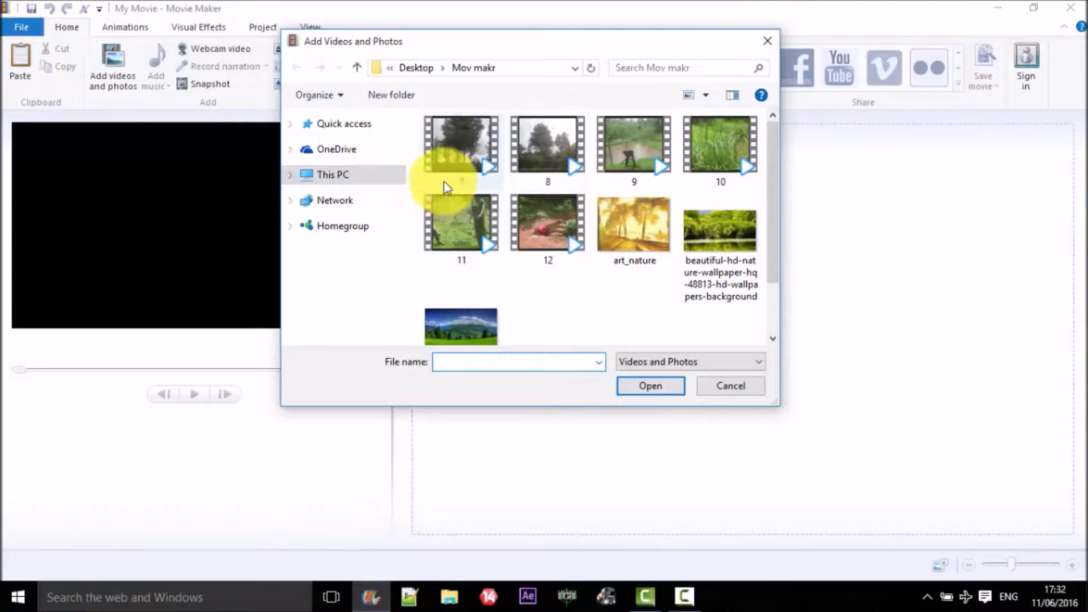
left_click(382, 182)
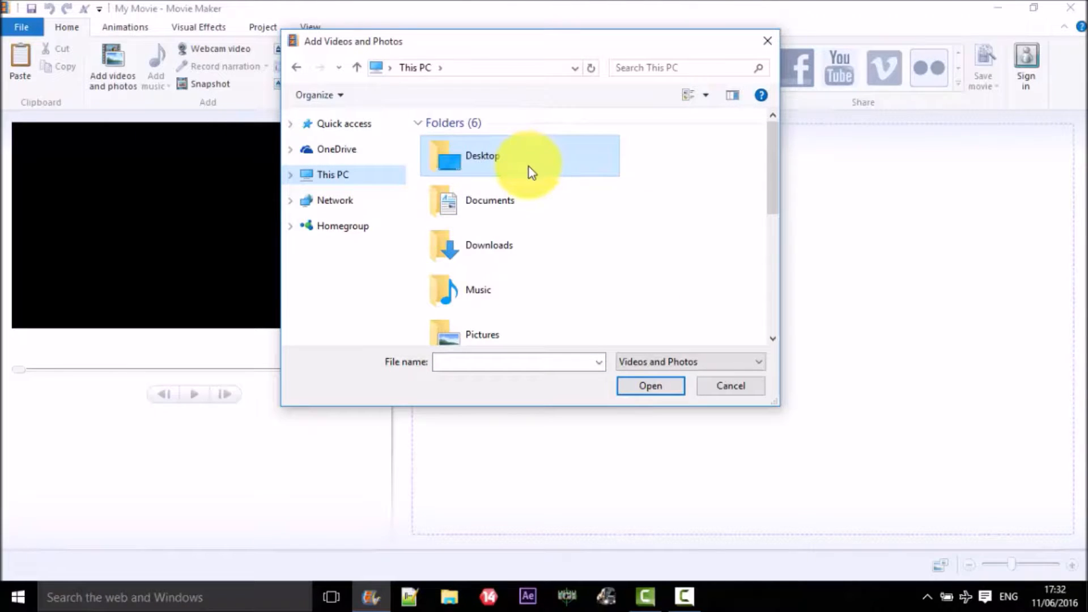
double_click(528, 165)
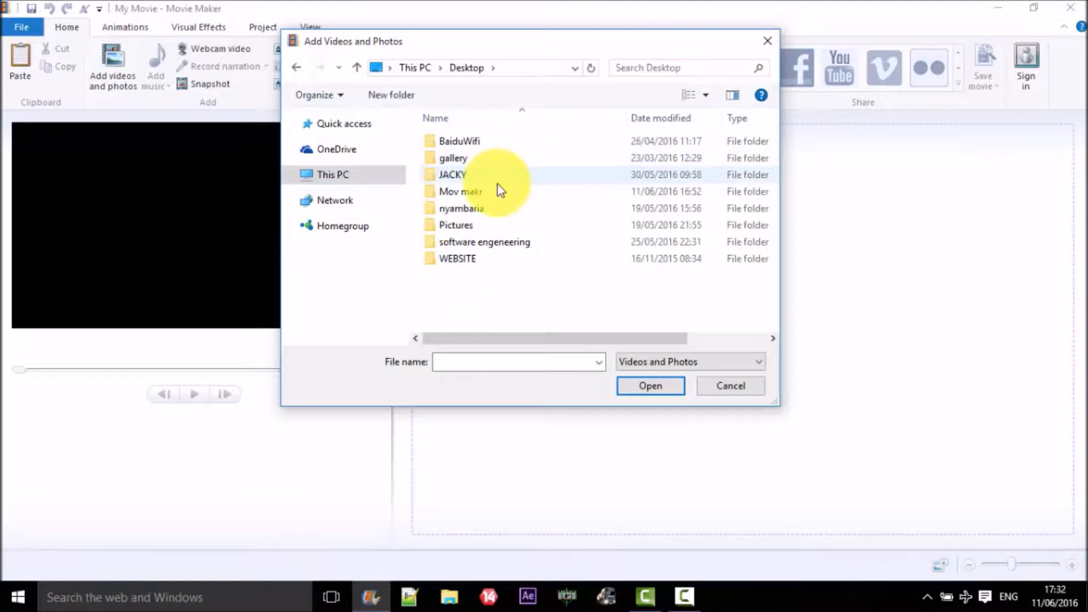
double_click(498, 193)
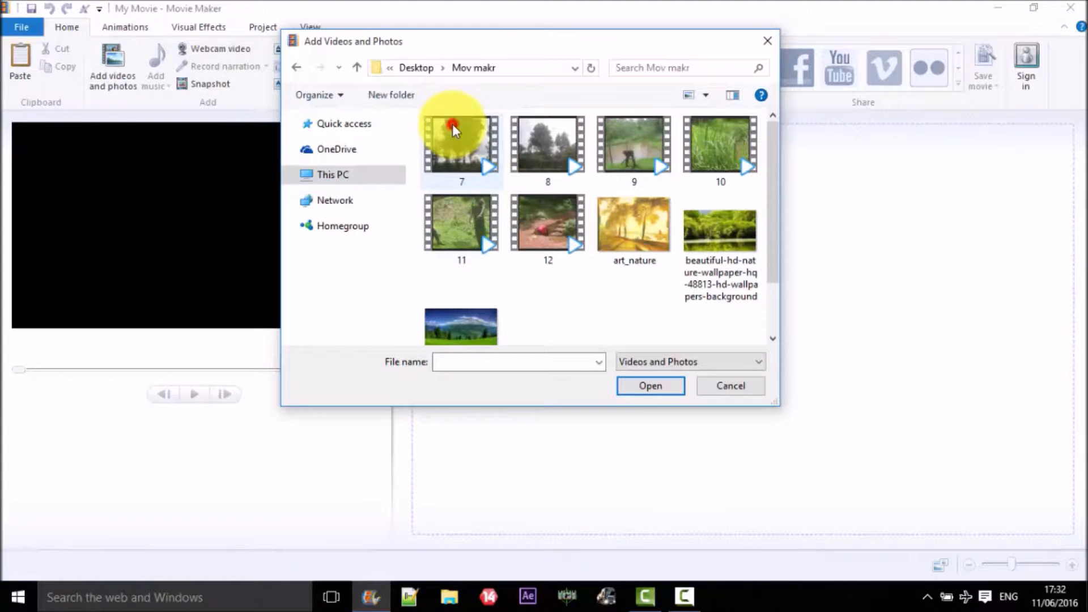
- Select video clips 7, 8, 9, 10, 11 and 12 and add them to the movie
left_click(454, 129)
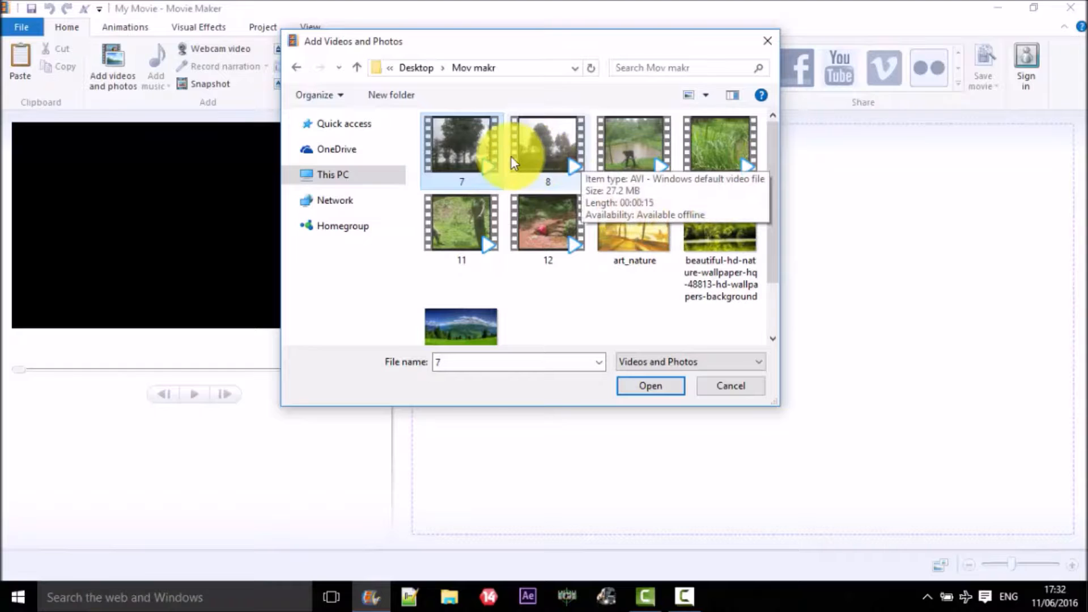
left_click(554, 154, "ctrl")
left_click(638, 156, "ctrl")
left_click(694, 158, "ctrl")
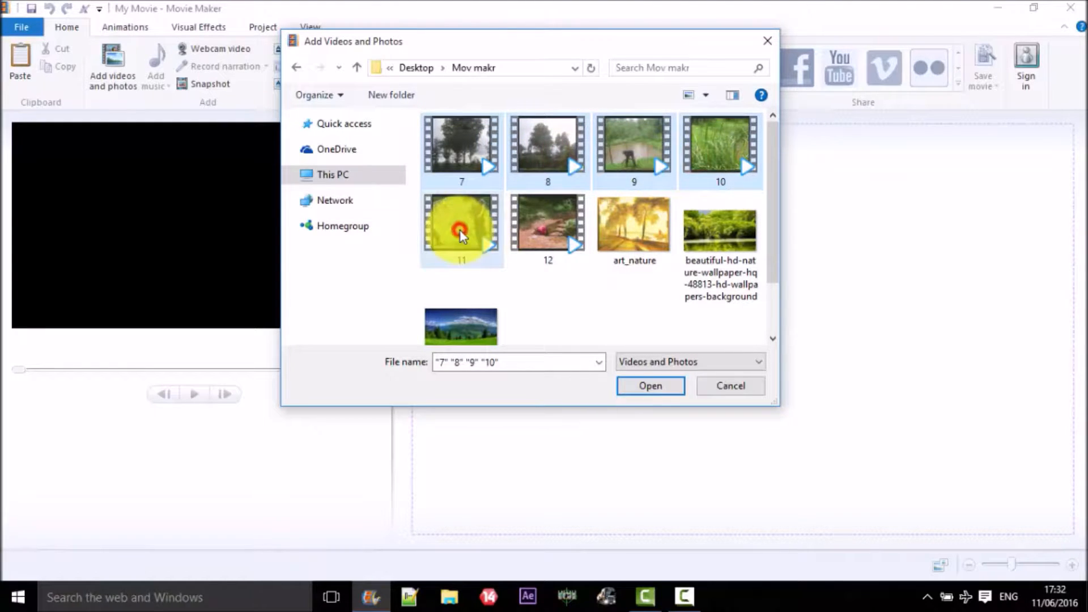
left_click(460, 230, "ctrl")
left_click(525, 233, "ctrl")
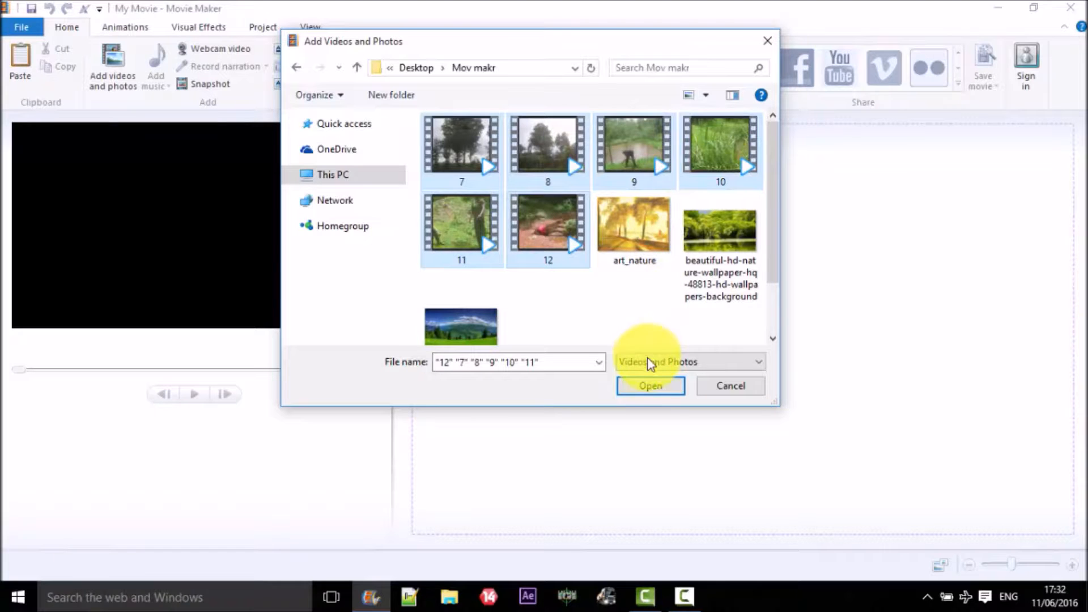
left_click(649, 387)
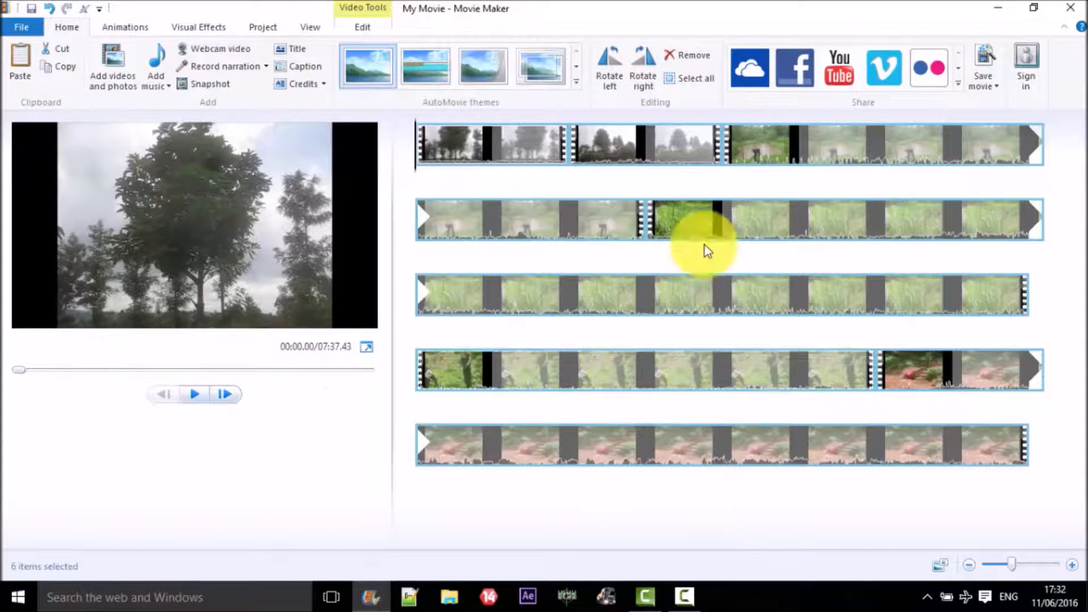
- Open the Mov makr folder from the desktop and arrange its window side by side with the movie project window
left_click(844, 19)
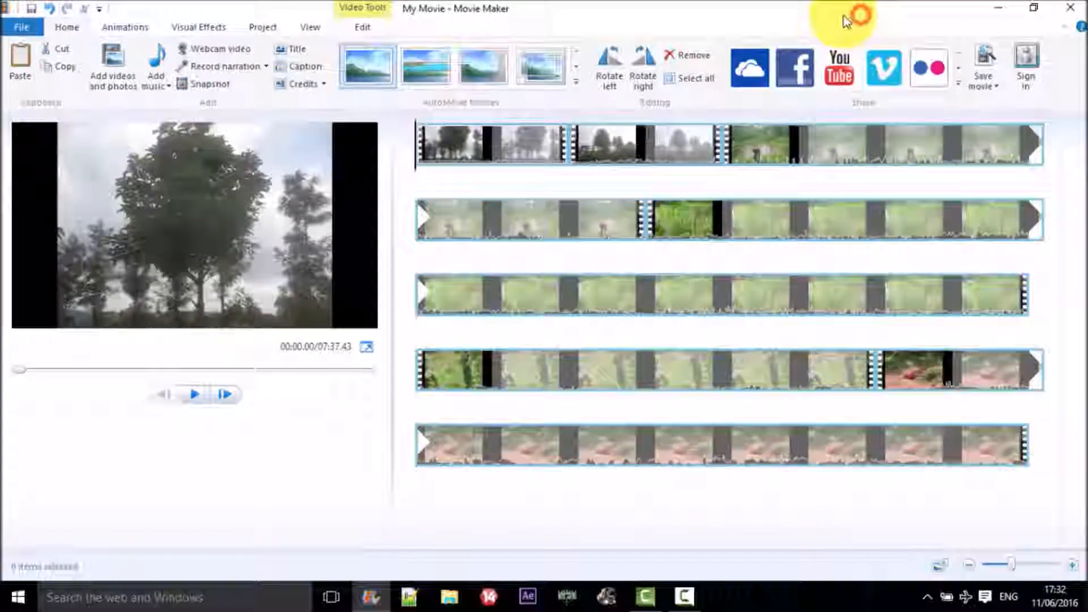
left_click_drag(845, 18, 518, 36)
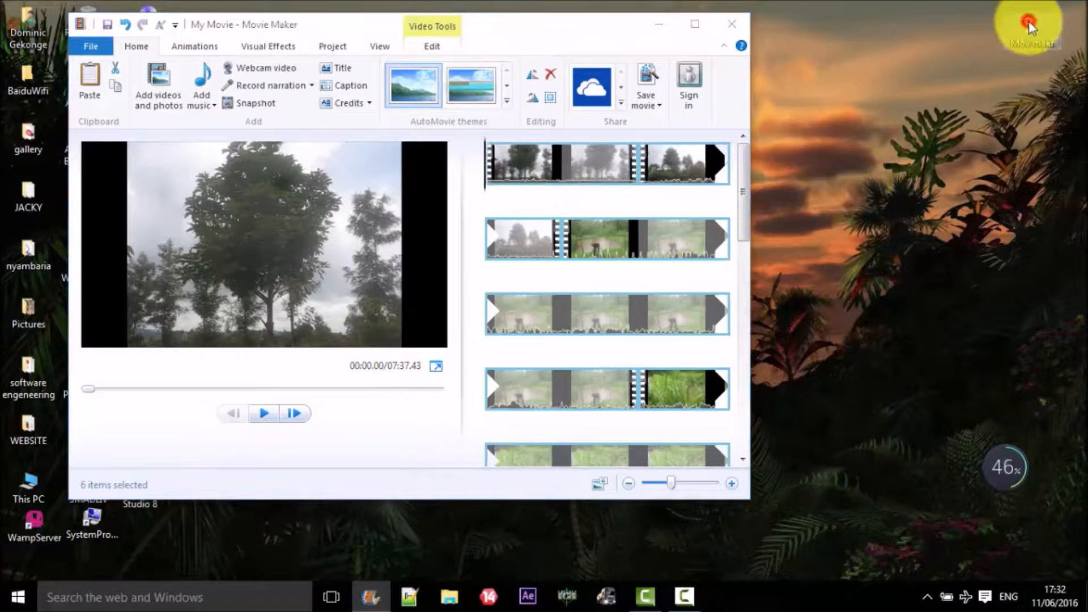
double_click(1028, 26)
left_click_drag(371, 17, 757, 29)
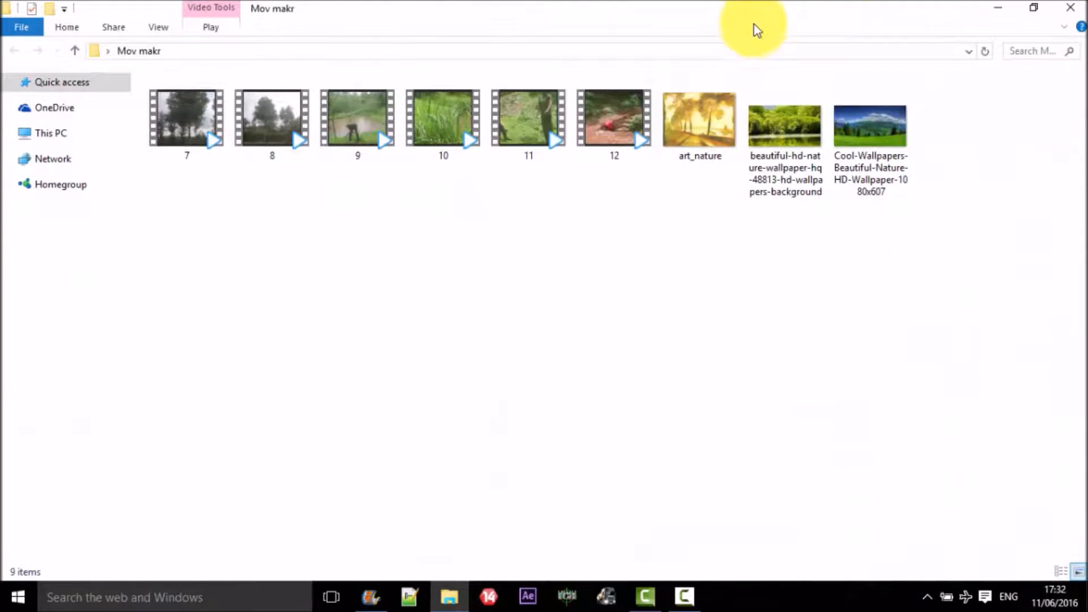
left_click(763, 19)
left_click_drag(821, 8, 850, 57)
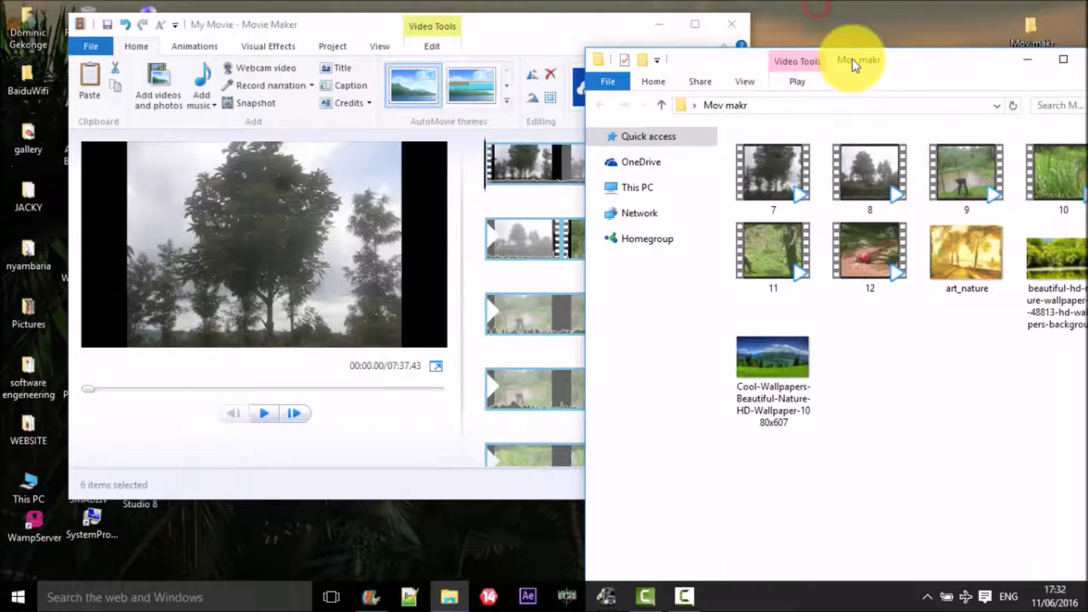
left_click(517, 25)
left_click_drag(458, 32, 434, 32)
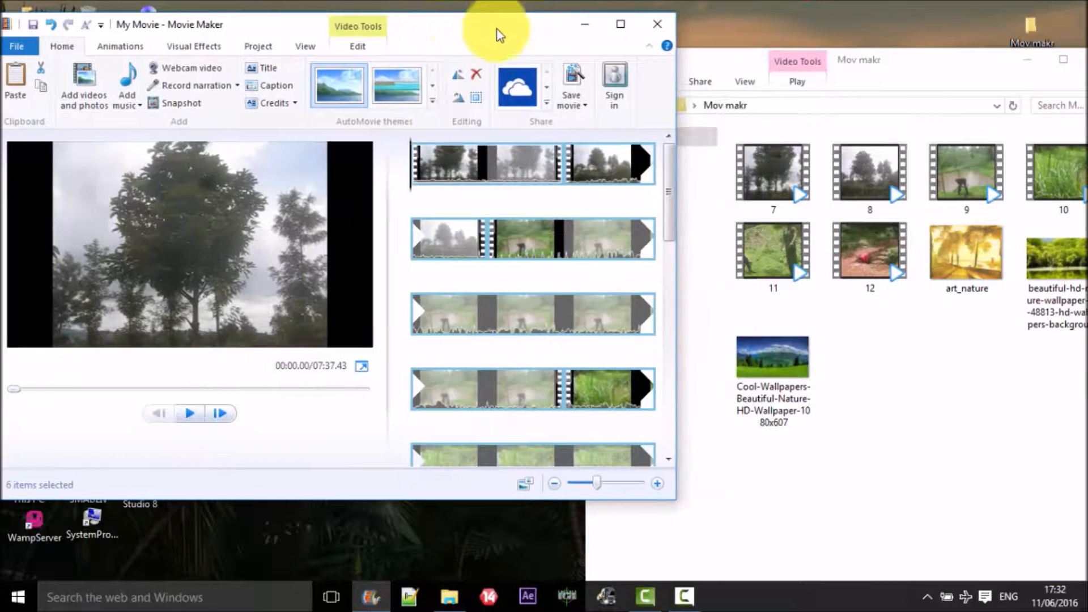
left_click_drag(721, 55, 685, 13)
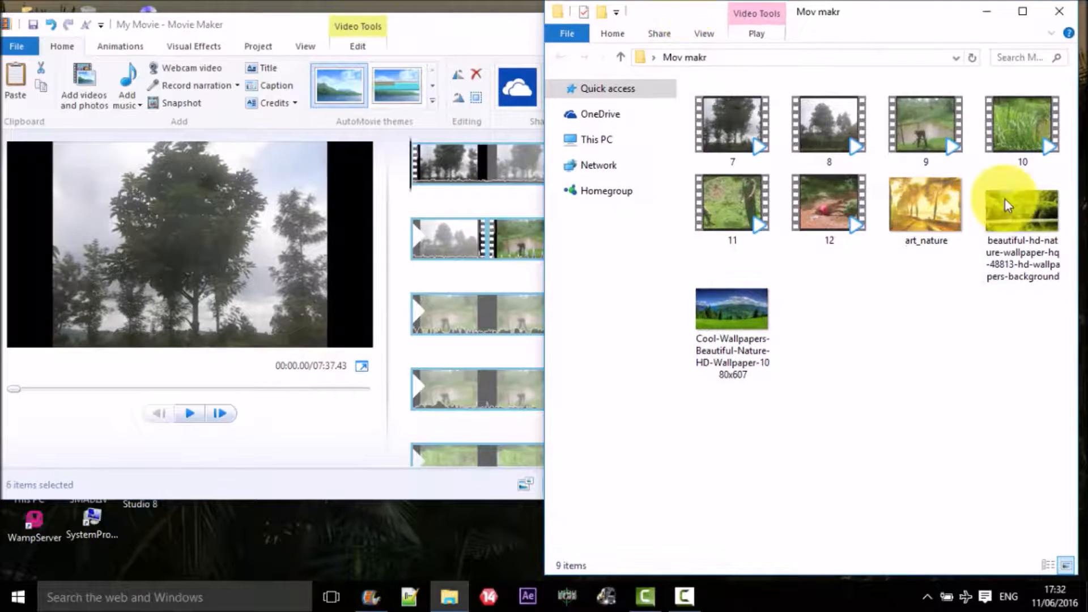
- Add the folder's three nature pictures to the storyboard between clips 8 and 9, then close the folder and maximize the project window
left_click(1034, 207)
left_click(935, 224, "ctrl")
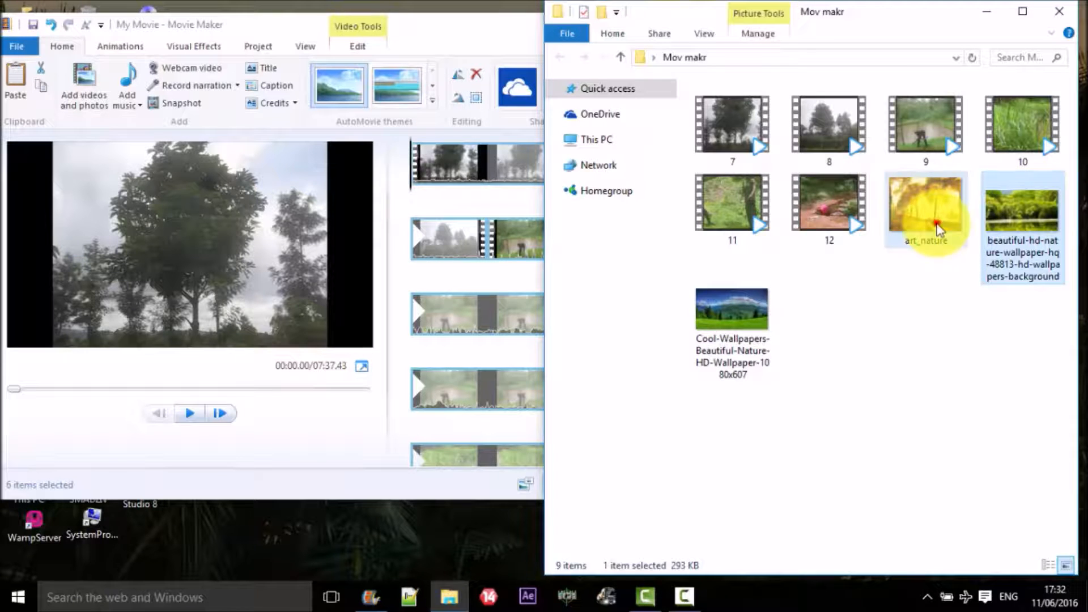
left_click(747, 320, "ctrl")
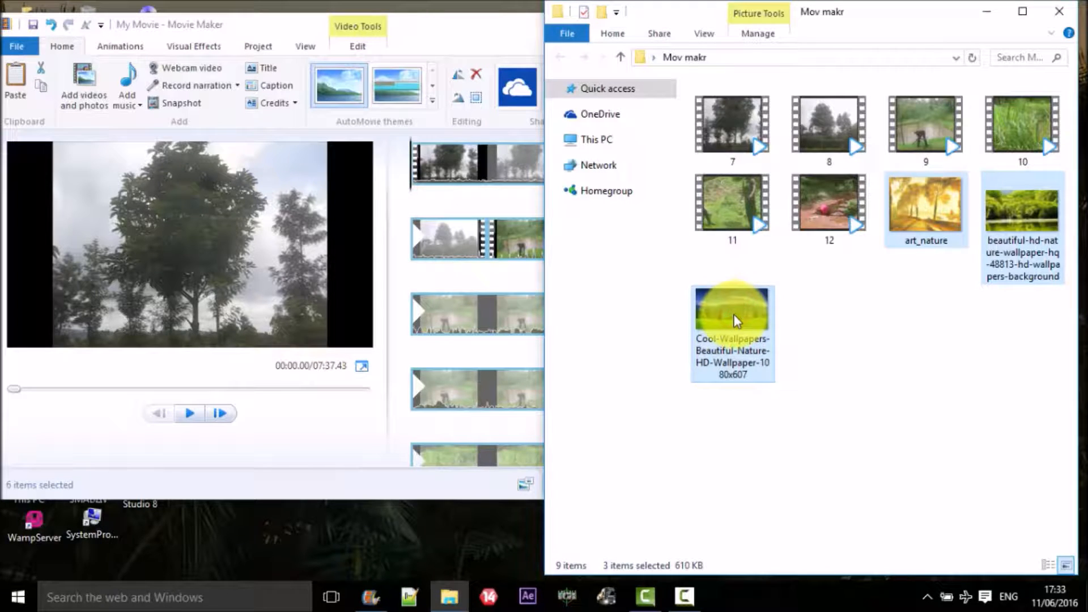
left_click_drag(736, 321, 481, 317)
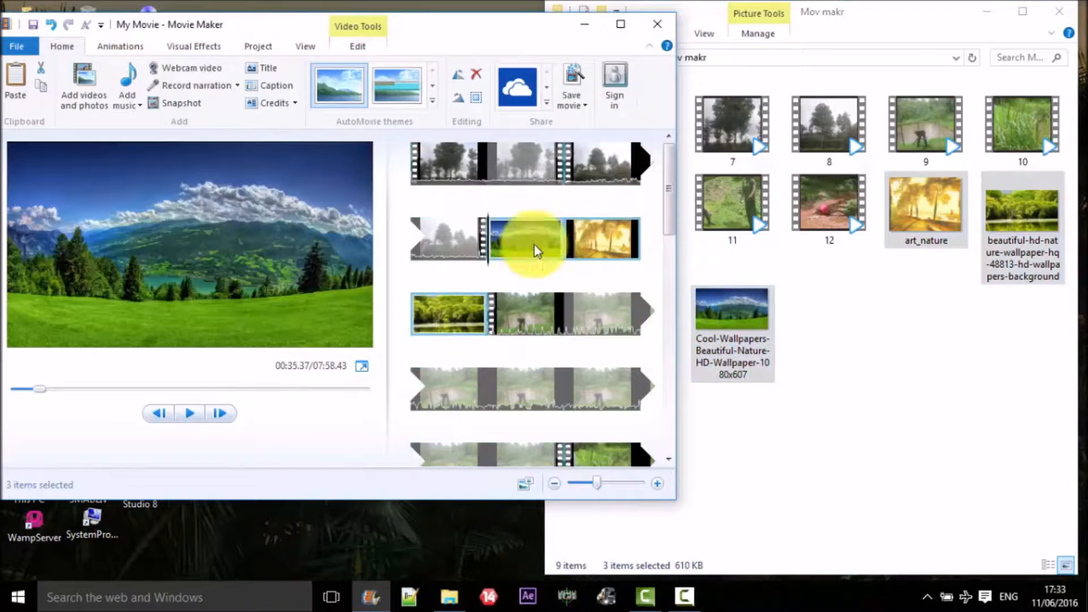
left_click(1066, 12)
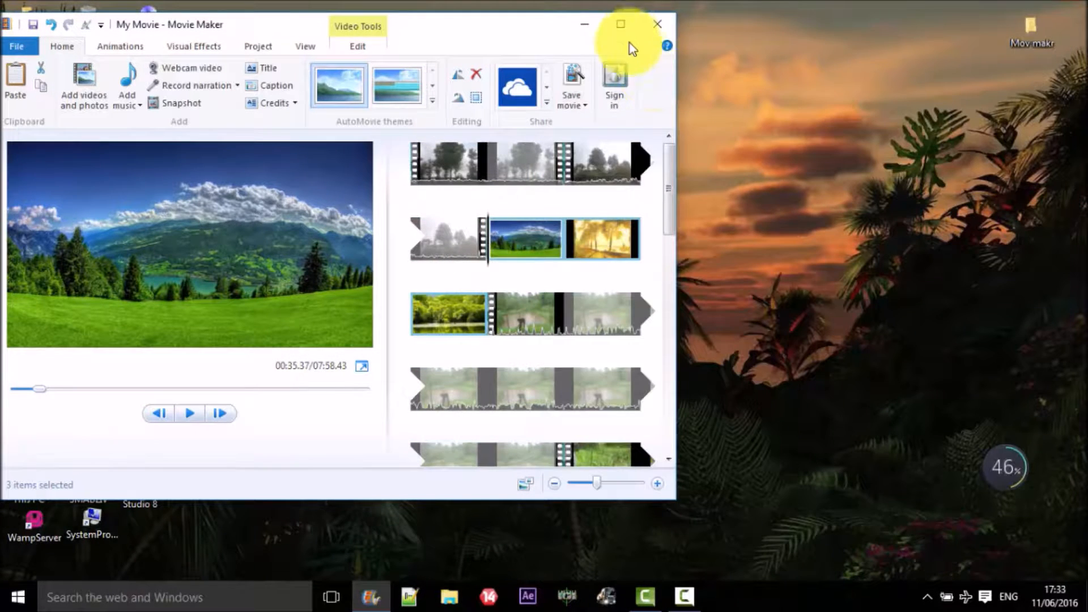
left_click(622, 26)
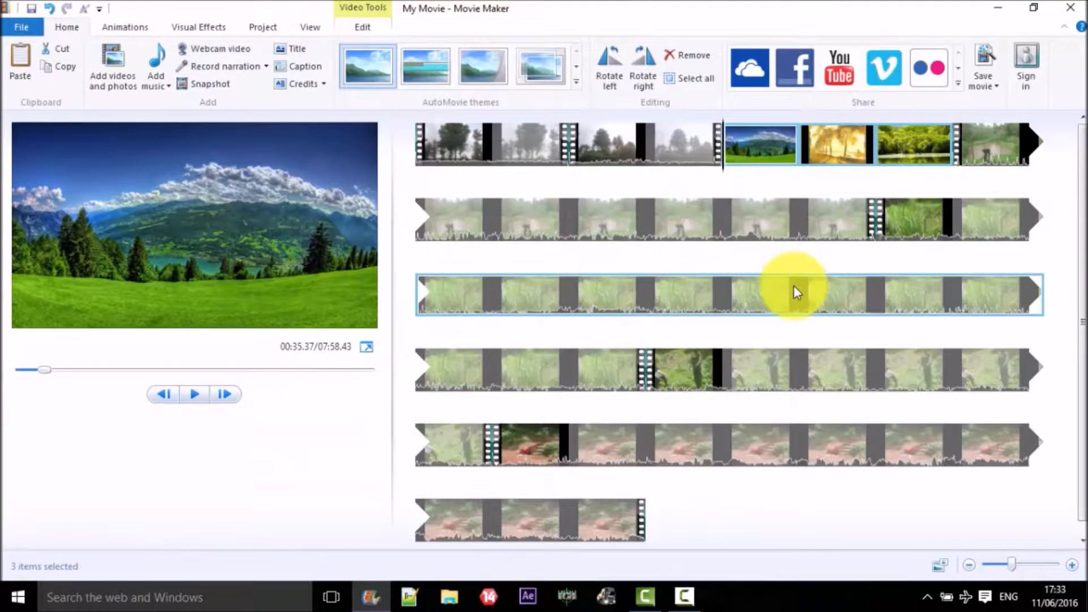
- Move the three selected pictures to the start of the movie, then to the spot between clips 10 and 11
left_click_drag(773, 156, 447, 162)
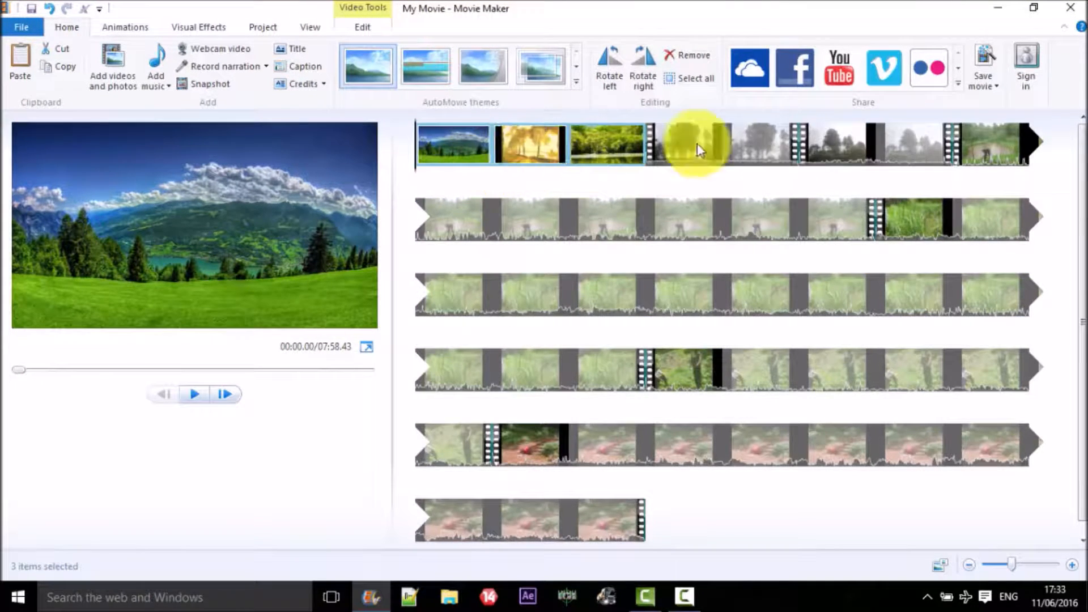
left_click_drag(539, 141, 684, 373)
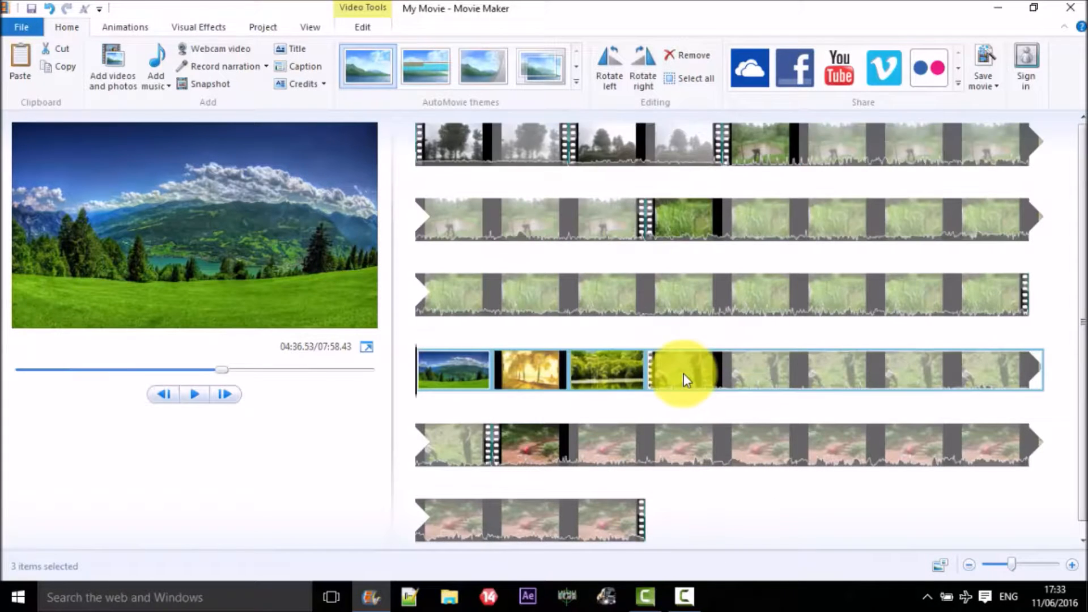
- Move the mountain landscape picture to the start of the movie and the golden art_nature picture to the very end
left_click(539, 372)
mouse_move(539, 372)
left_mouse_down()
mouse_move(547, 316)
mouse_move(665, 284)
mouse_move(533, 386)
left_mouse_up()
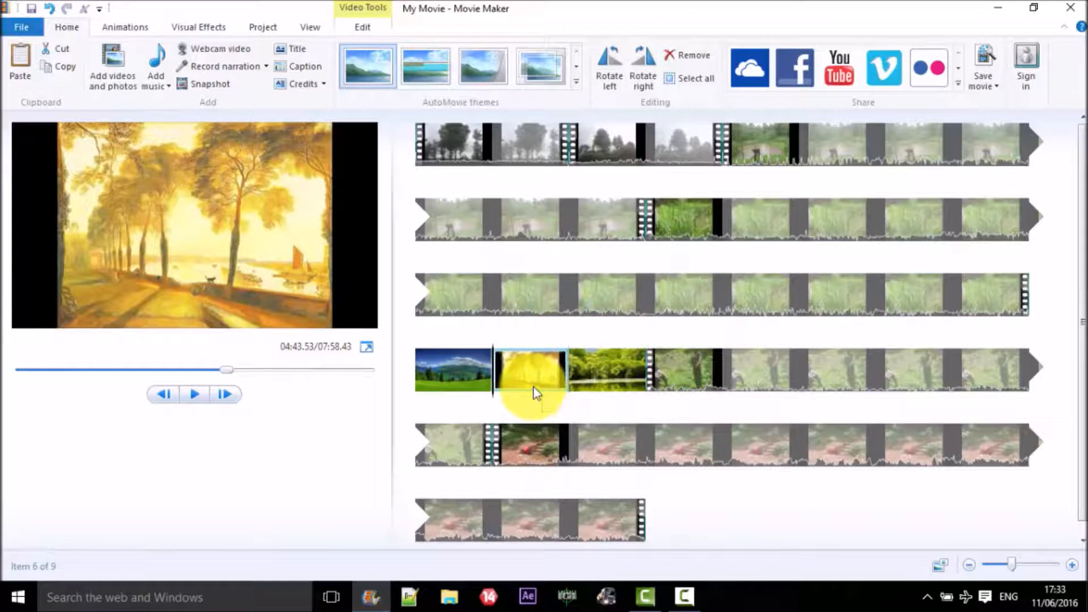
left_click(466, 387)
left_click_drag(466, 387, 447, 173)
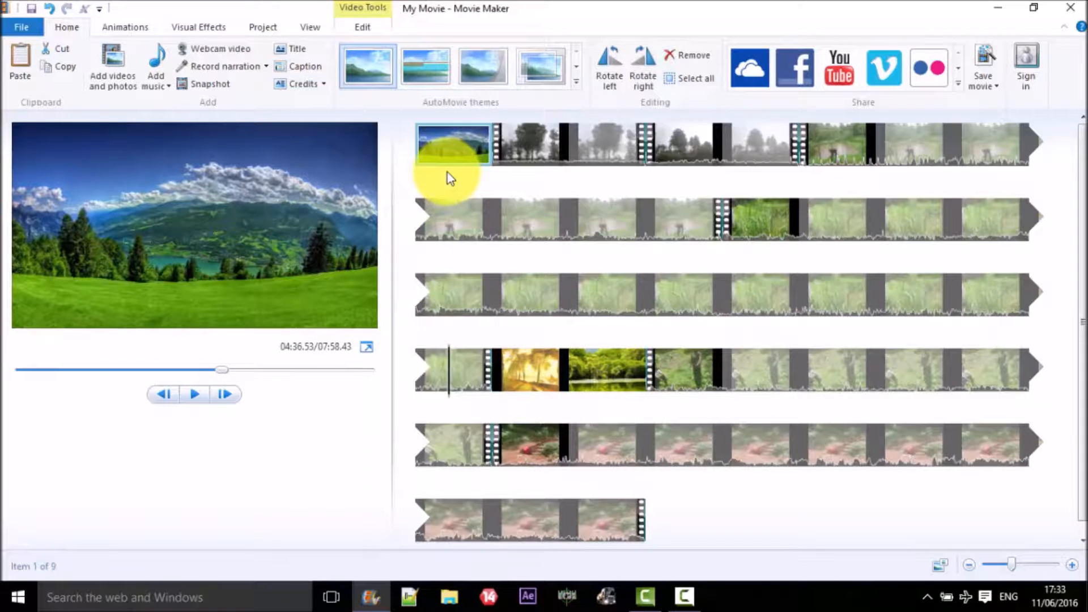
left_click_drag(530, 376, 683, 539)
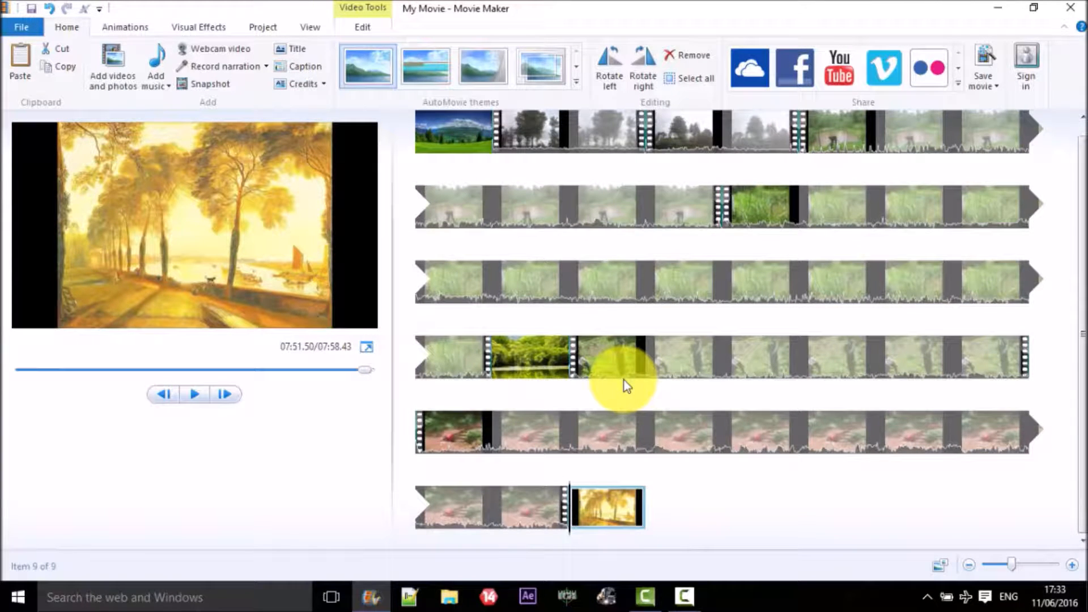
- Reorder the videos by moving clip 9 directly after the green lake picture and clip 11 directly after clip 8
left_click(646, 221)
left_click_drag(647, 221, 611, 379)
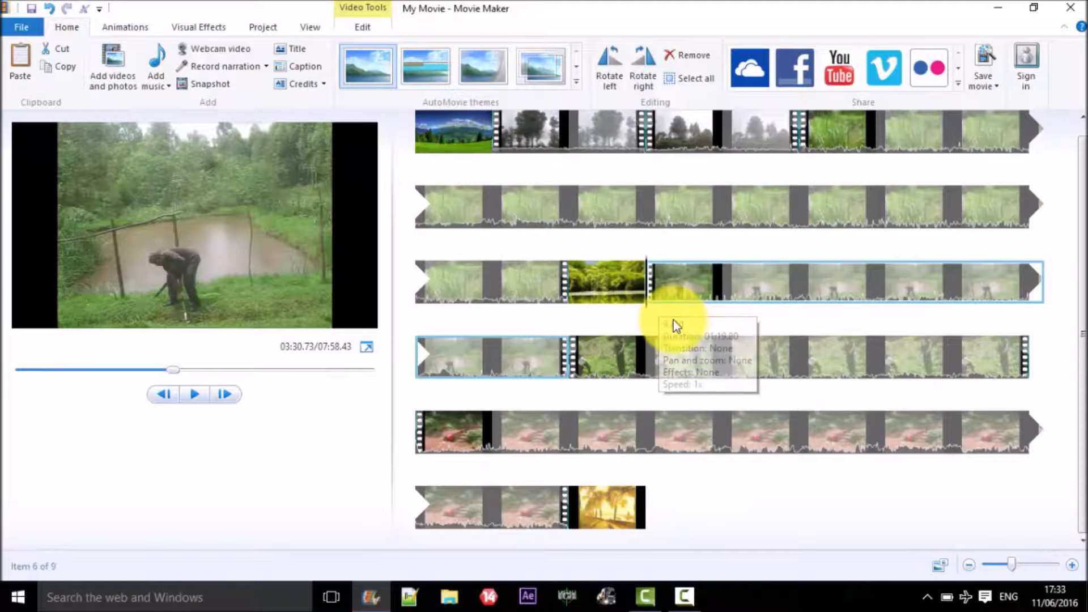
left_click_drag(671, 367, 841, 144)
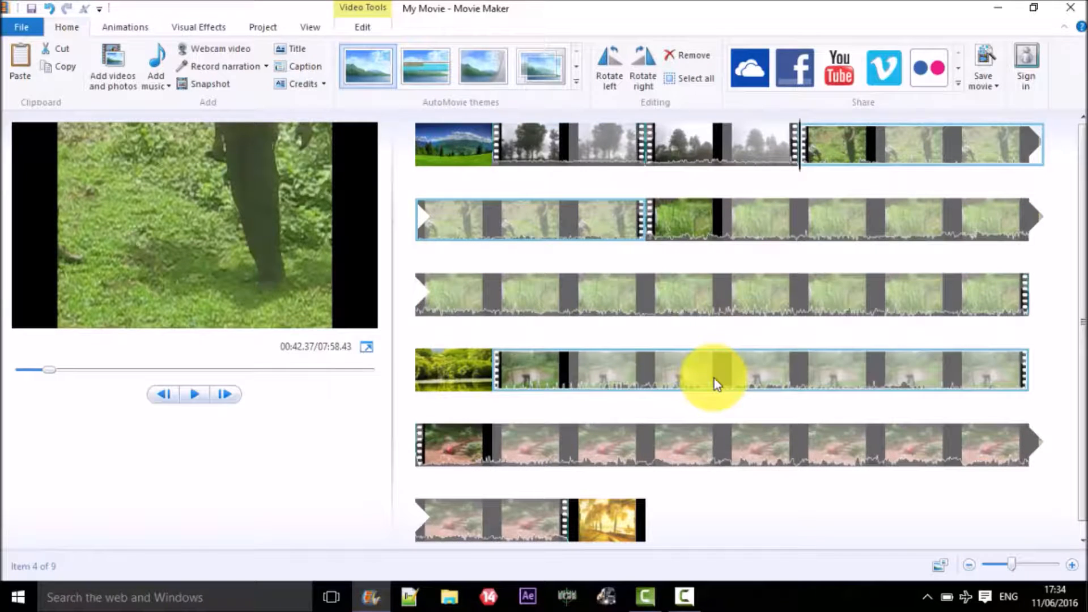
- Examine the new storyboard order by selecting the opening picture and the clips after it for preview
right_click(594, 238)
left_click(462, 164)
left_click(460, 161)
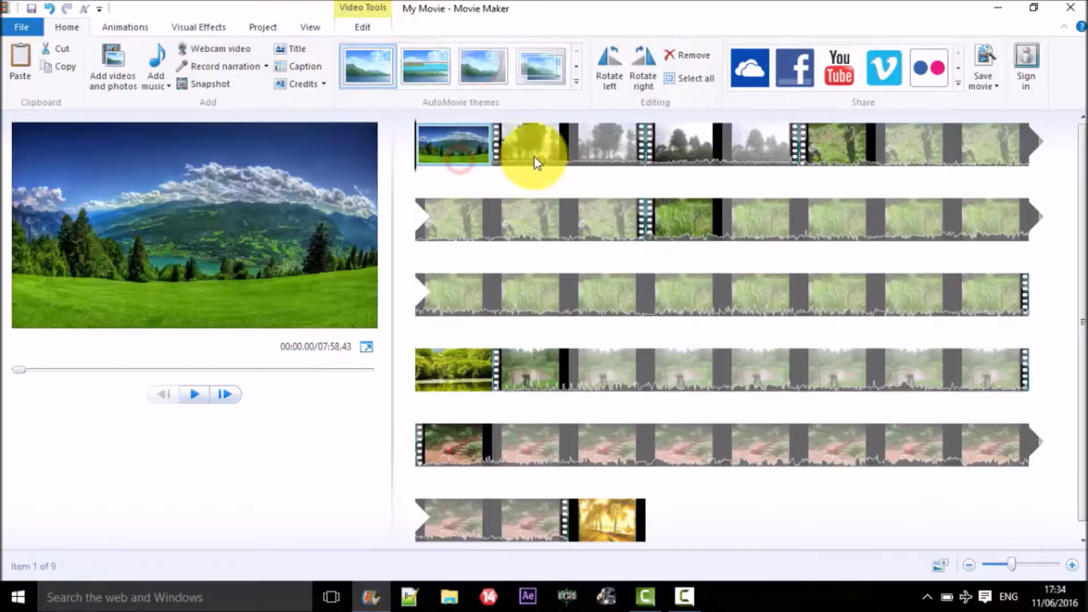
left_click(545, 159)
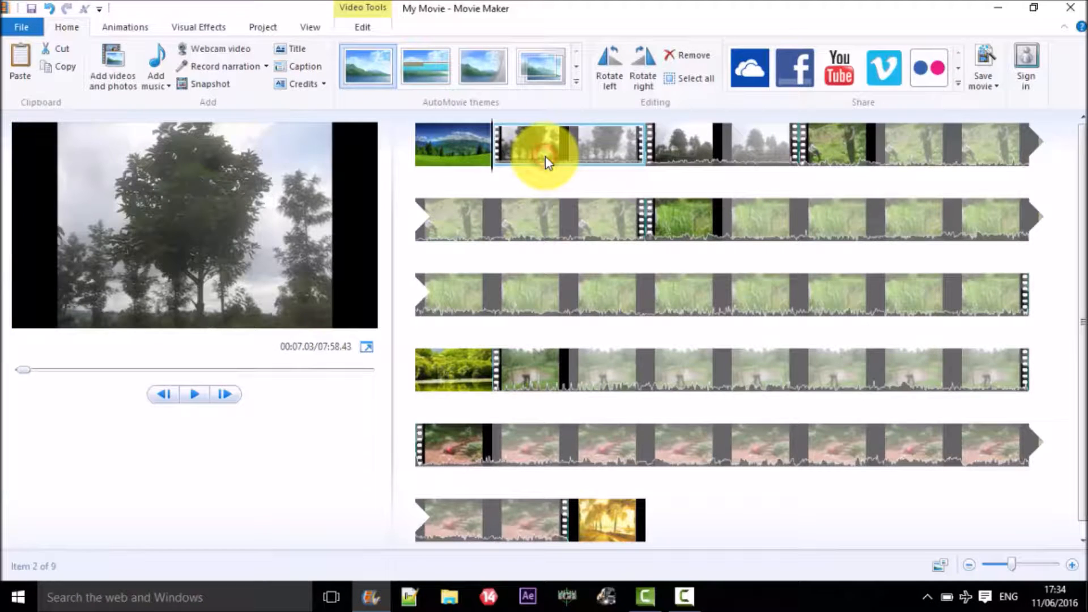
left_click(850, 150)
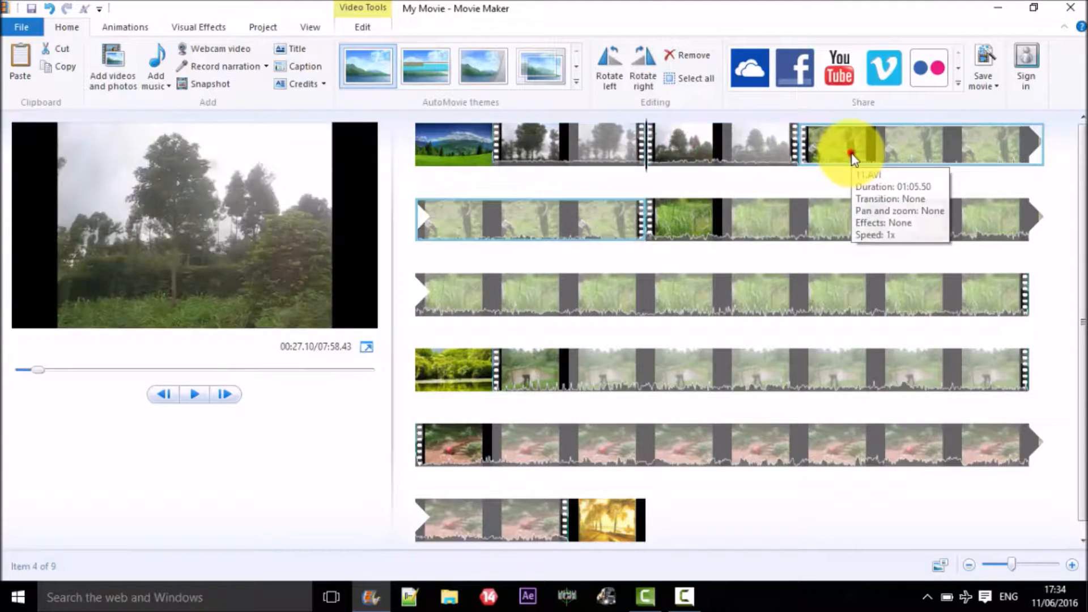
left_click(711, 163)
left_click(610, 149)
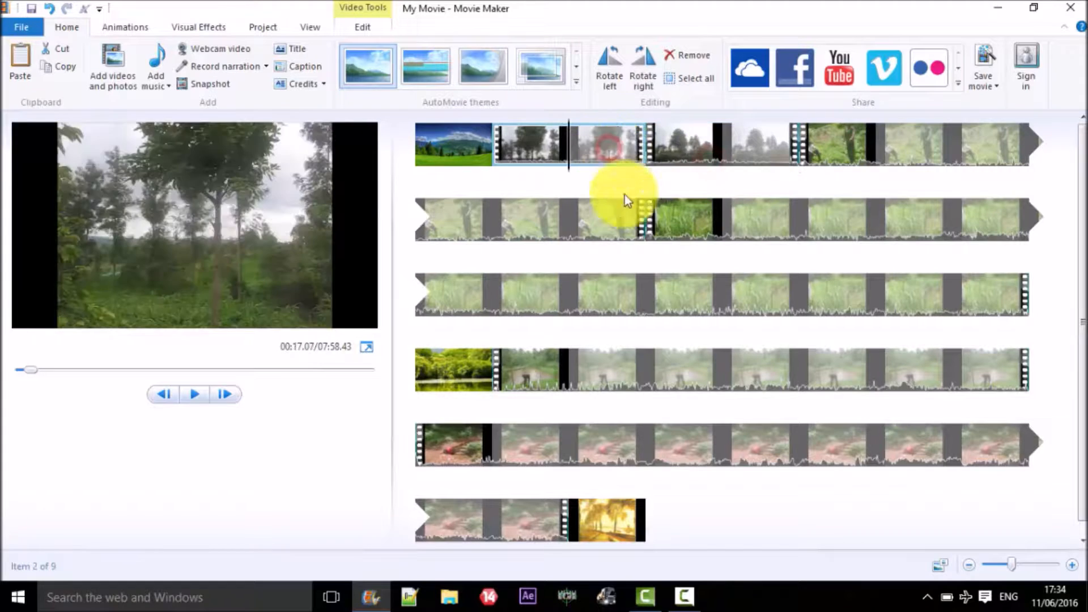
left_click(620, 217)
left_click(713, 221)
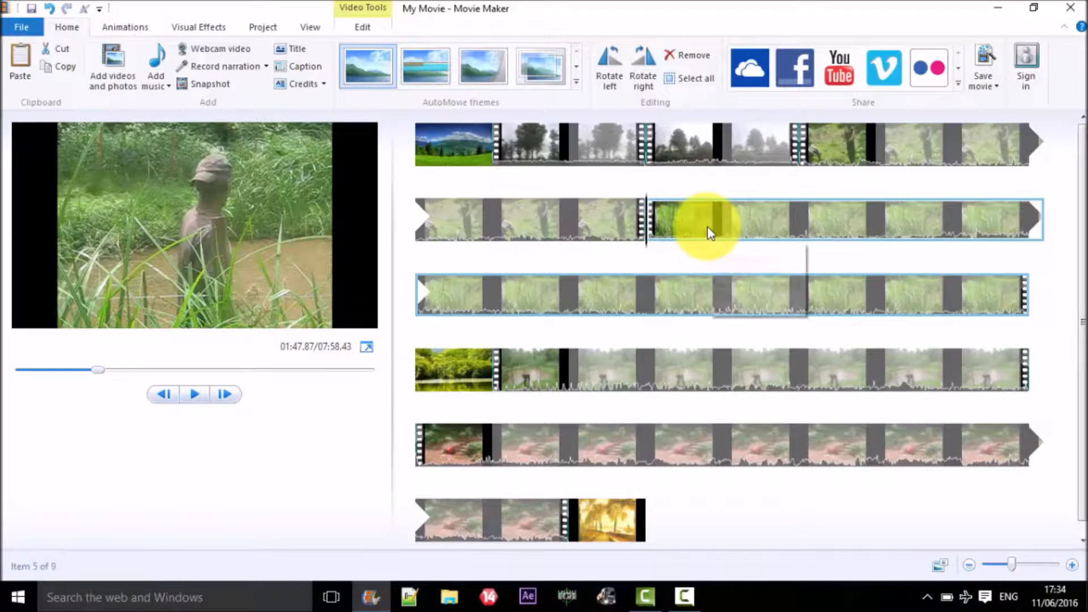
- Split the 10.AVI clip at about 02:12.90 on the movie timeline
left_click(857, 154)
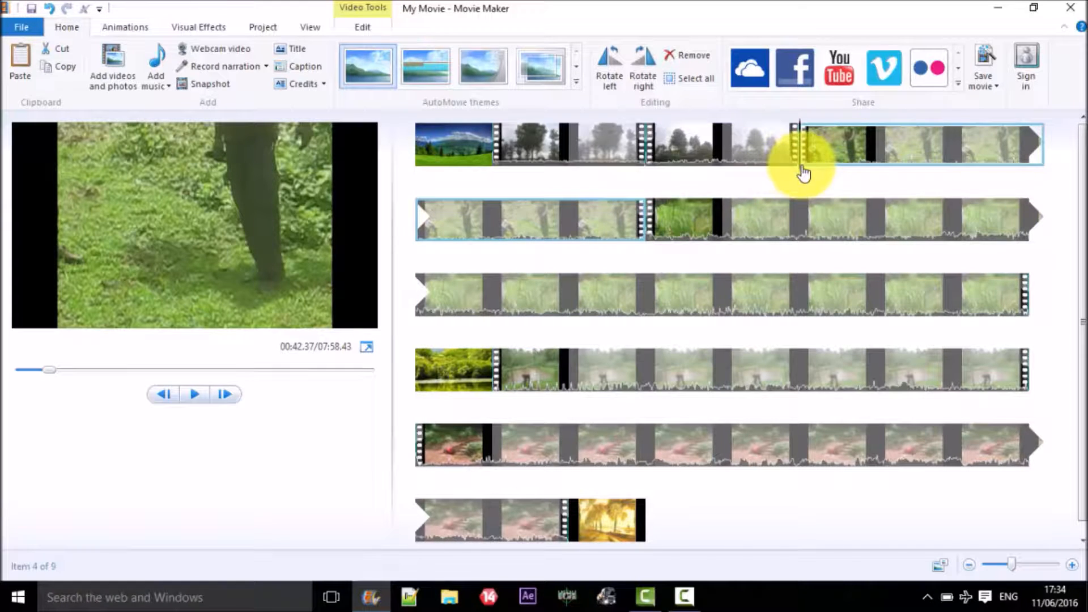
left_click(803, 230)
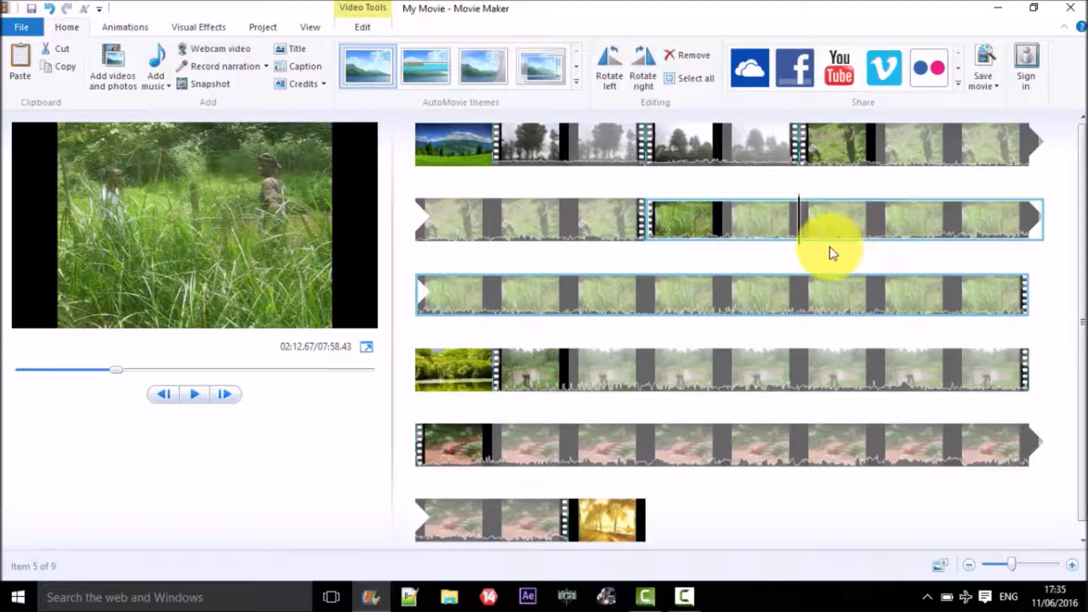
left_click(801, 247)
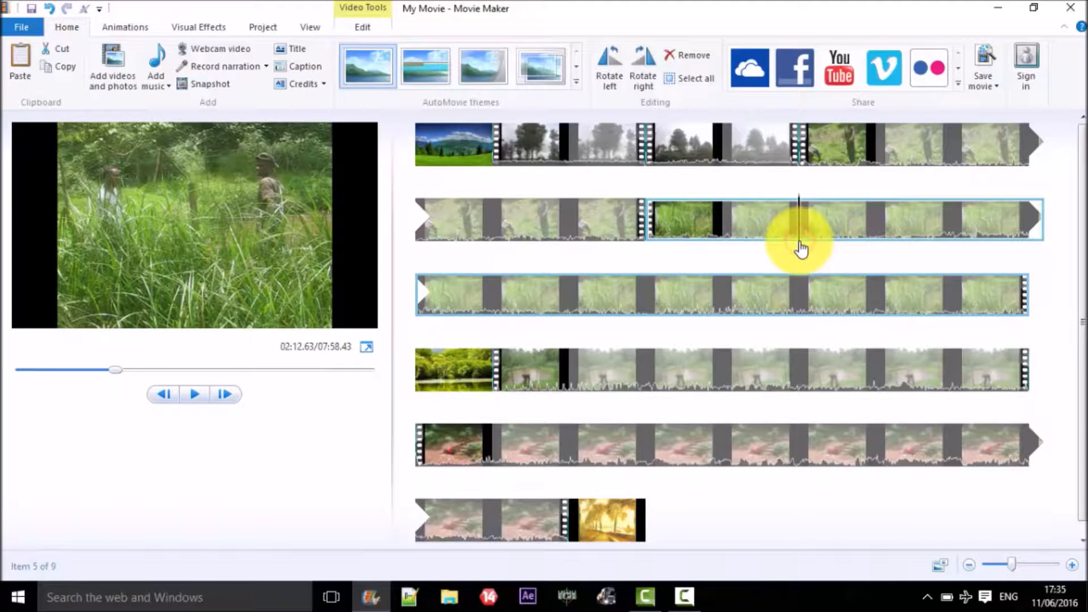
mouse_move(801, 247)
left_mouse_down()
mouse_move(924, 224)
mouse_move(782, 243)
mouse_move(803, 234)
left_mouse_up()
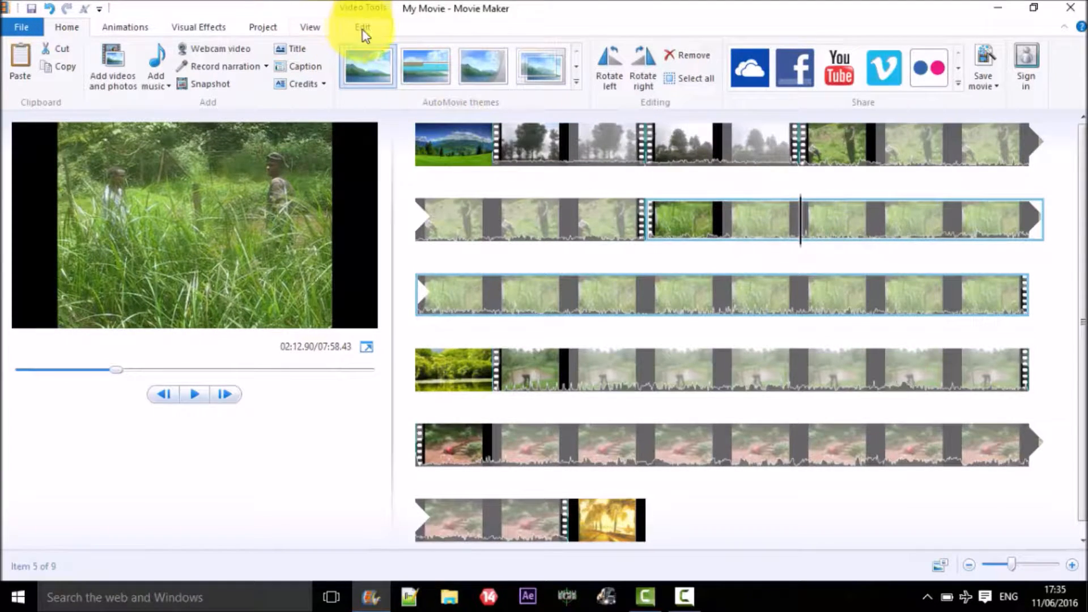
left_click(363, 30)
left_click(367, 59)
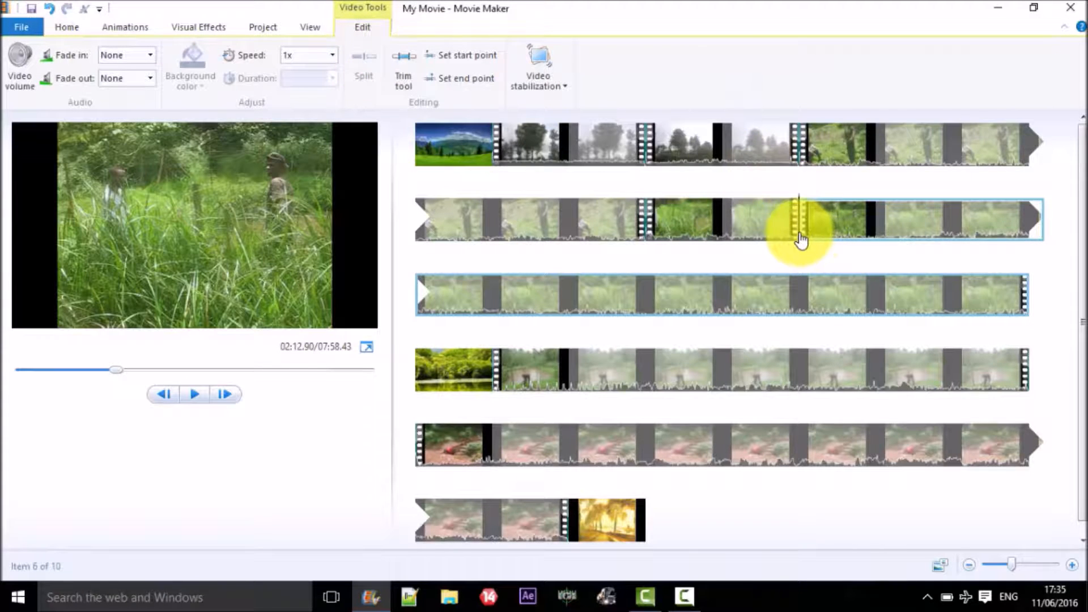
- Split the second part of 10.AVI at about 02:30.57 and delete the short middle section between the two cuts
left_click(907, 233)
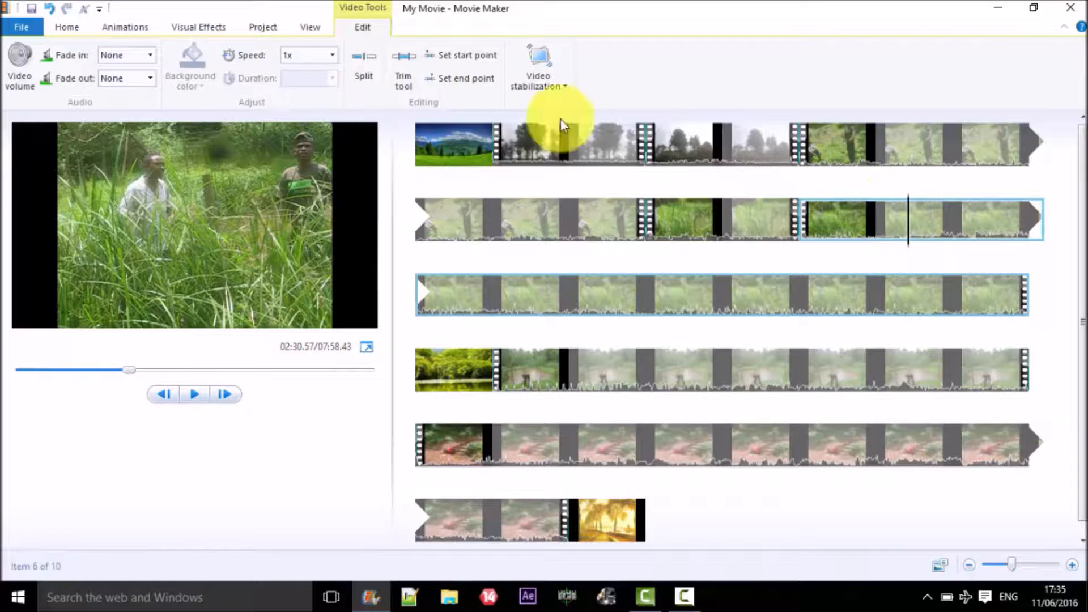
left_click(364, 56)
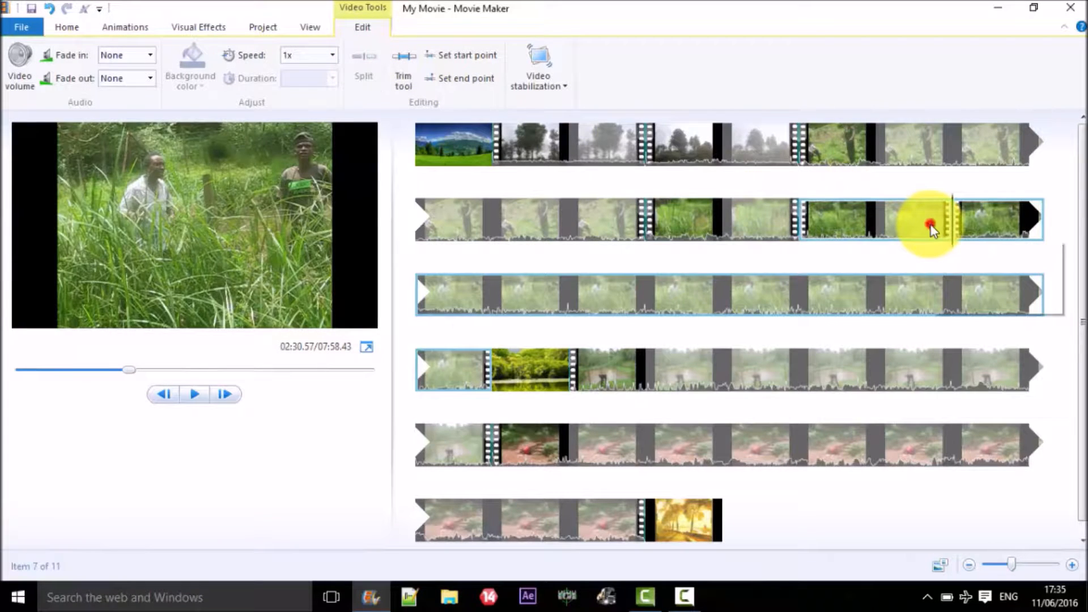
left_click(931, 225)
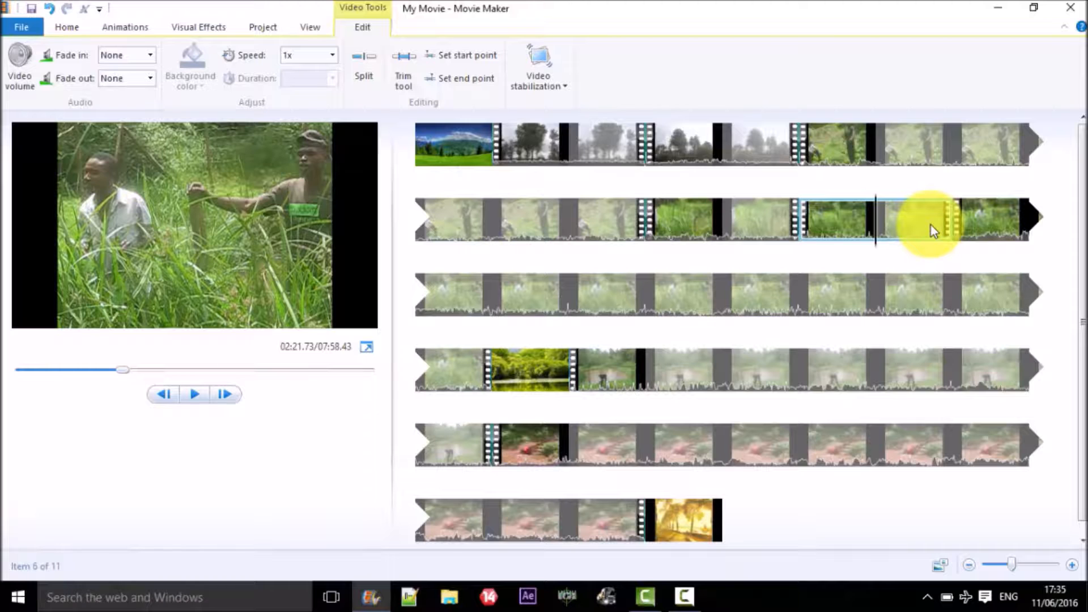
key("Delete")
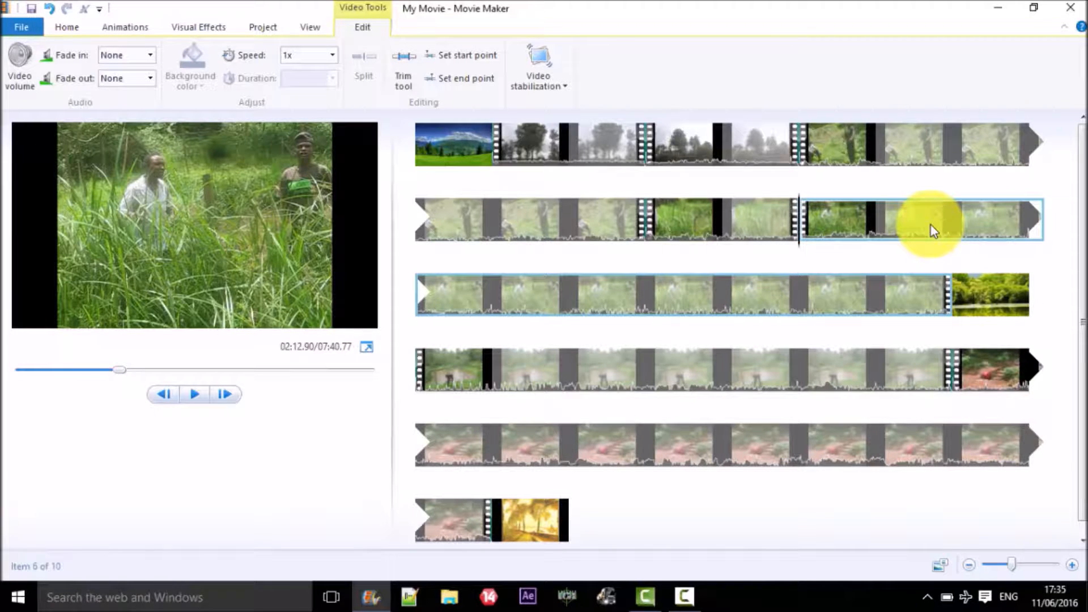
right_click(931, 224)
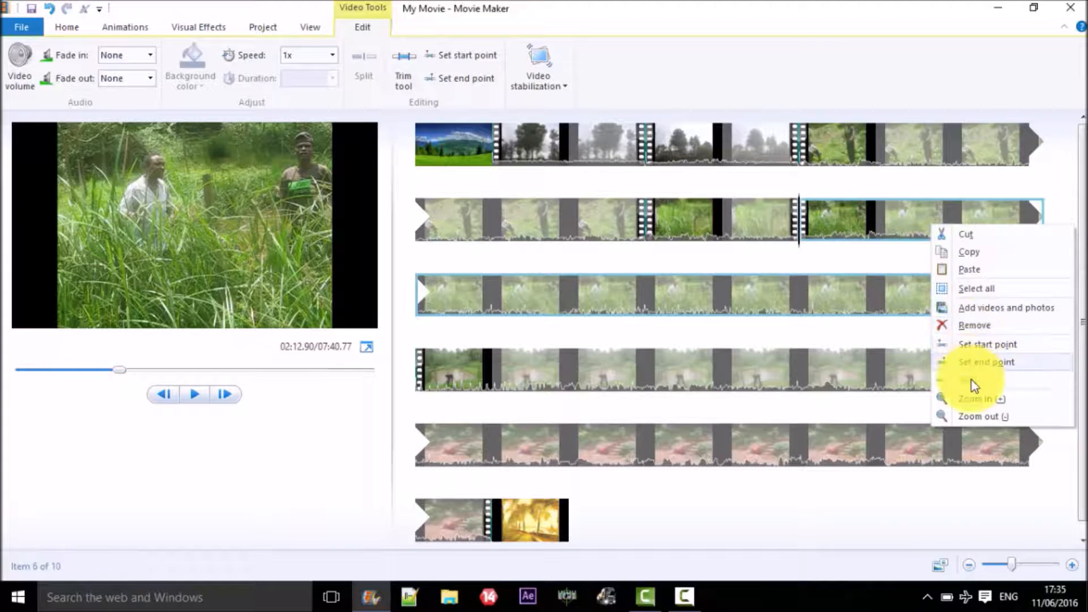
left_click(884, 223)
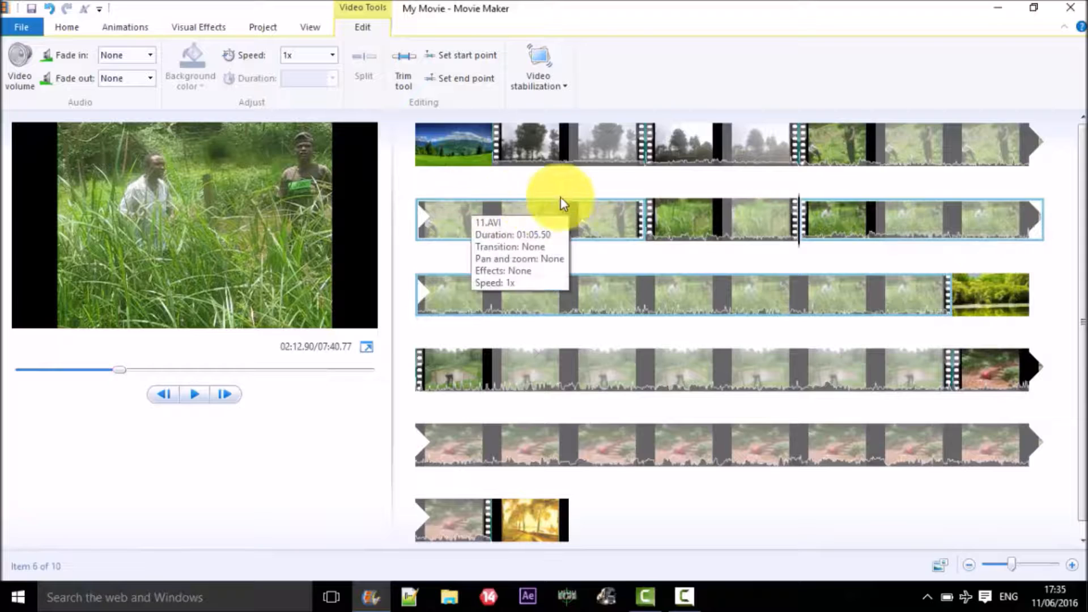
left_click(784, 223)
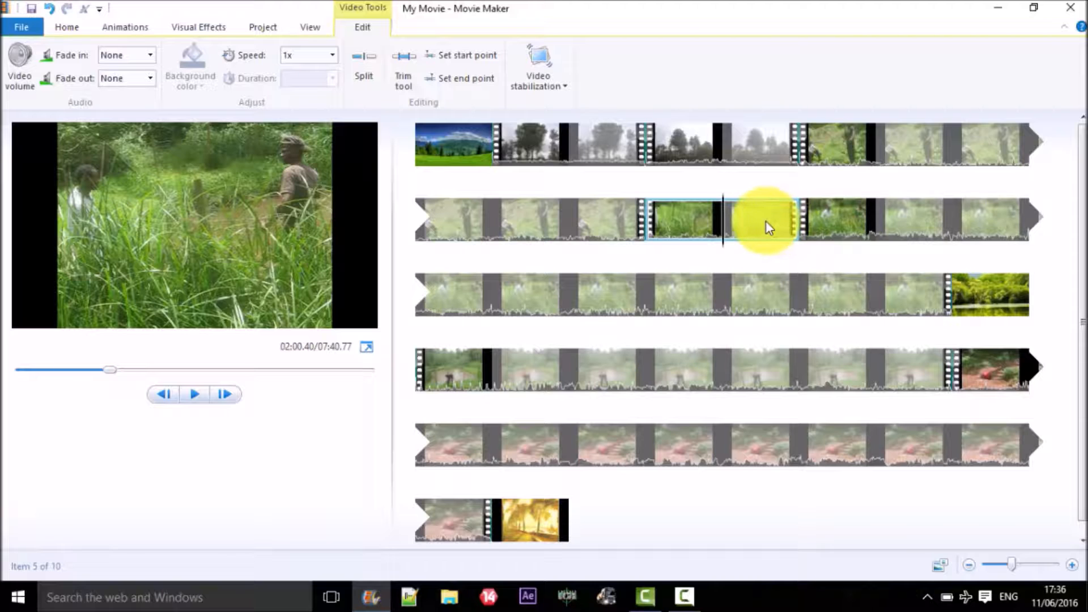
right_click(766, 224)
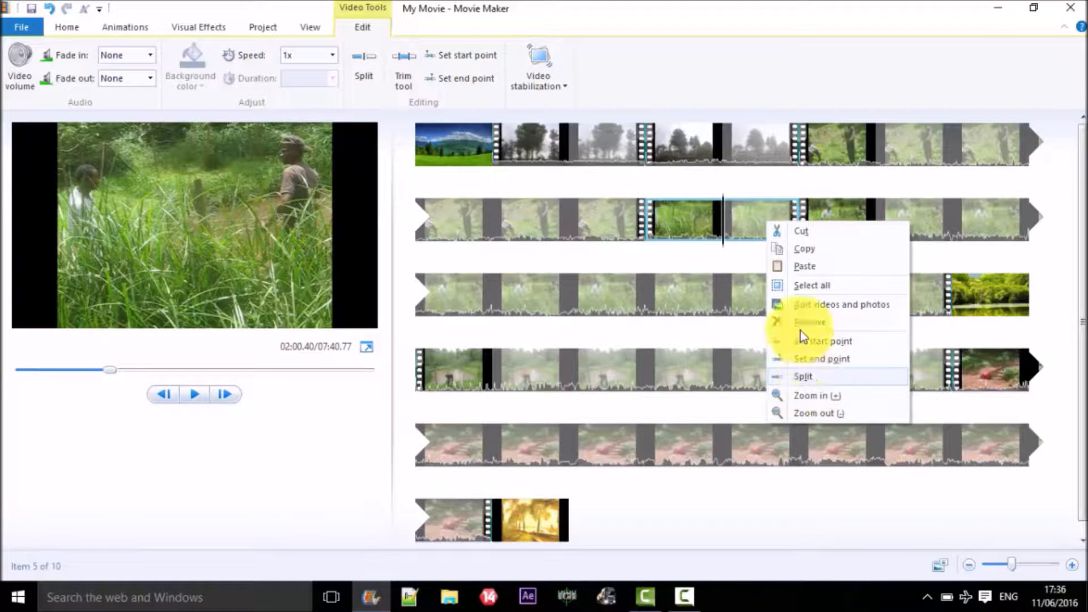
left_click(683, 201)
- Remove the first trimmed piece of 10.AVI, directly after 11.AVI, from the storyboard
left_click(704, 223)
left_click(822, 230)
left_click(619, 232)
left_click(686, 225)
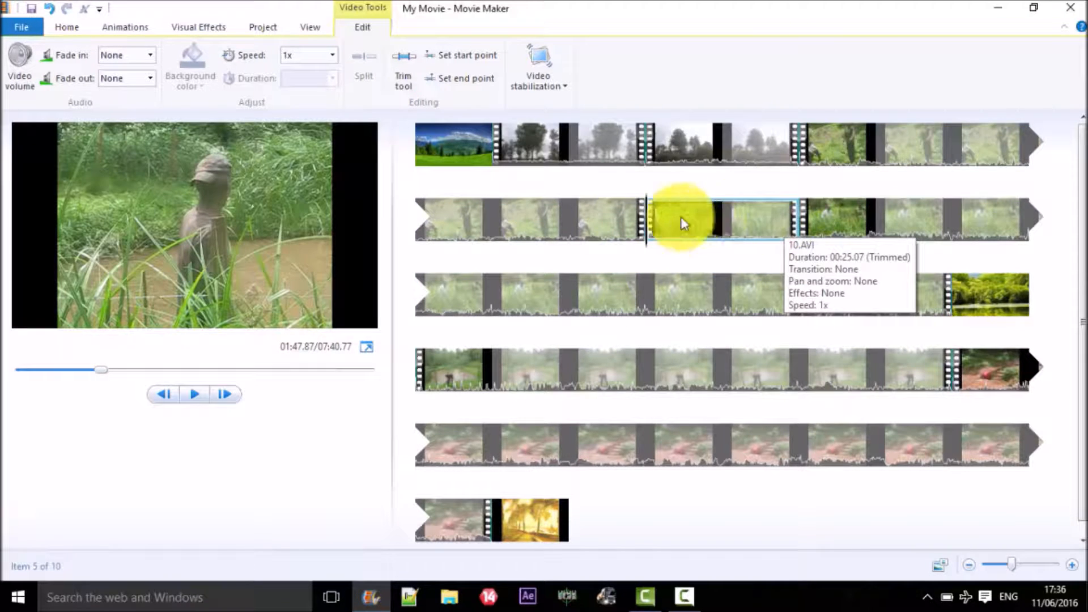
right_click(736, 218)
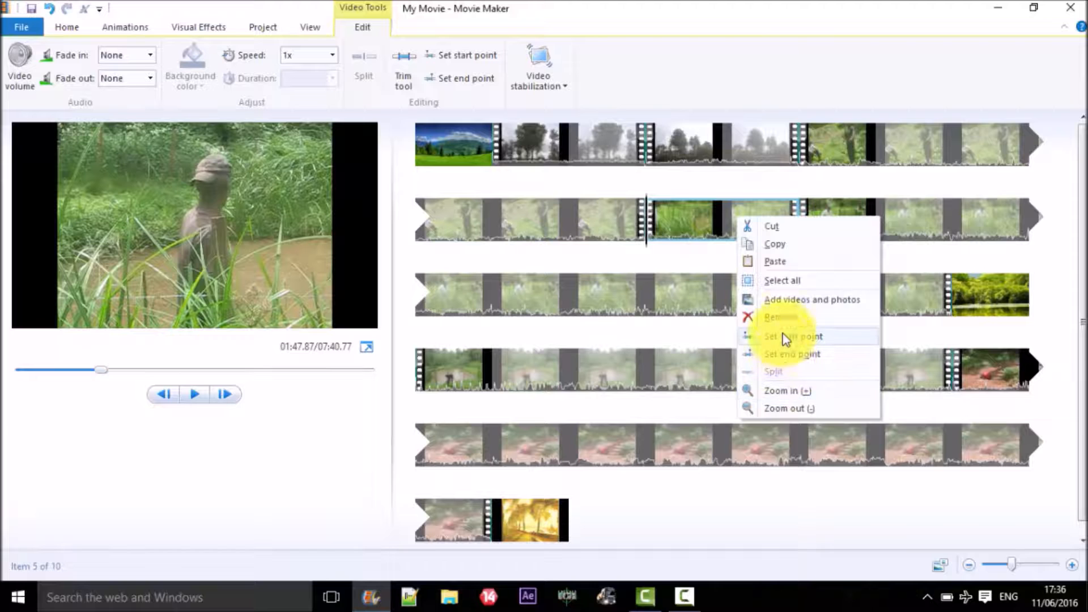
left_click(781, 317)
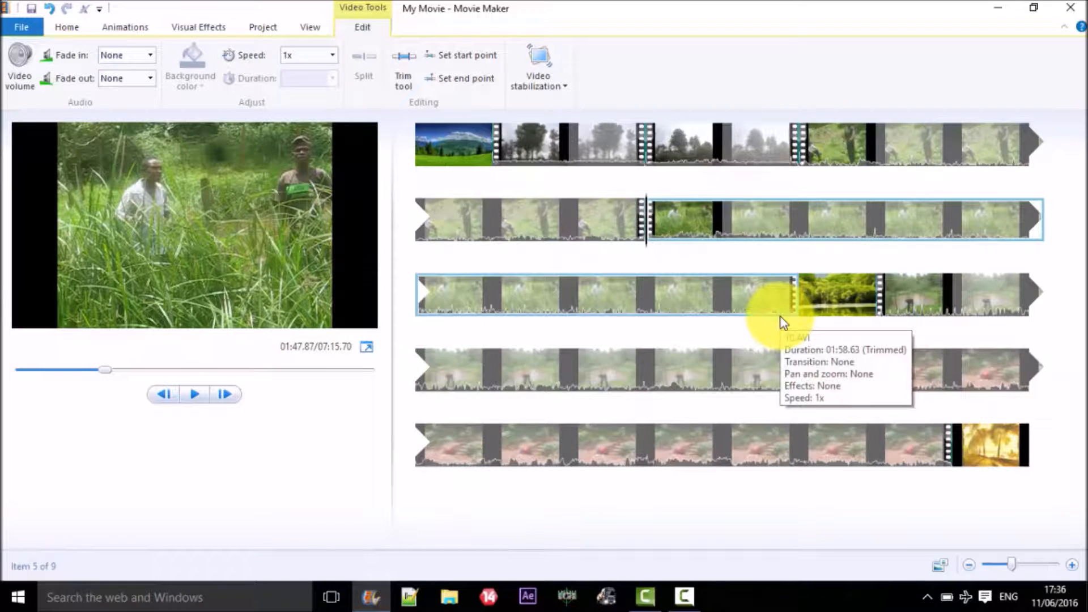
left_click(734, 224)
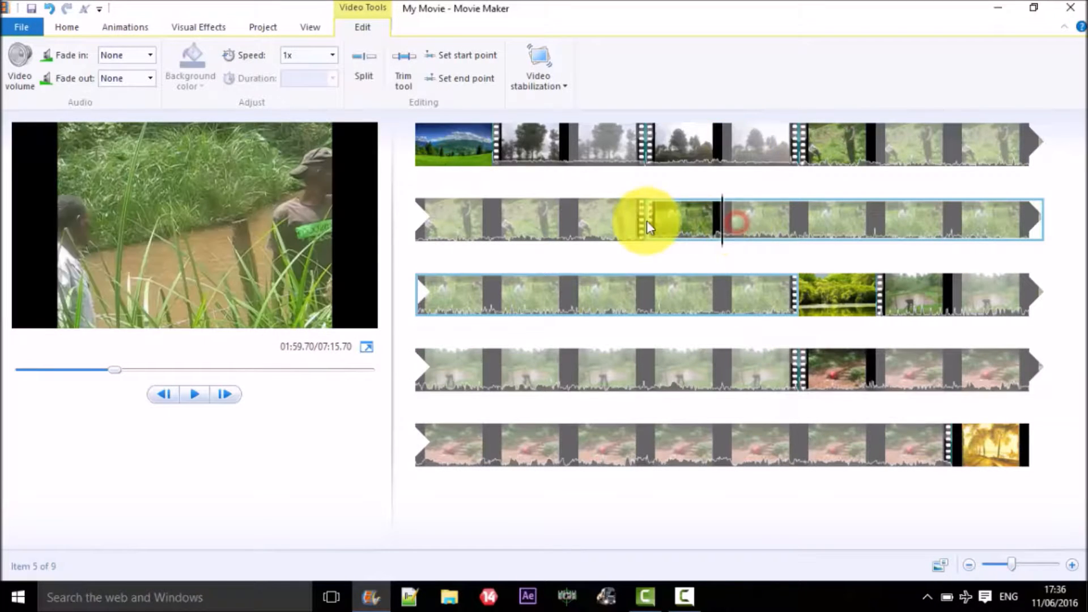
left_click(597, 219)
left_click(563, 137)
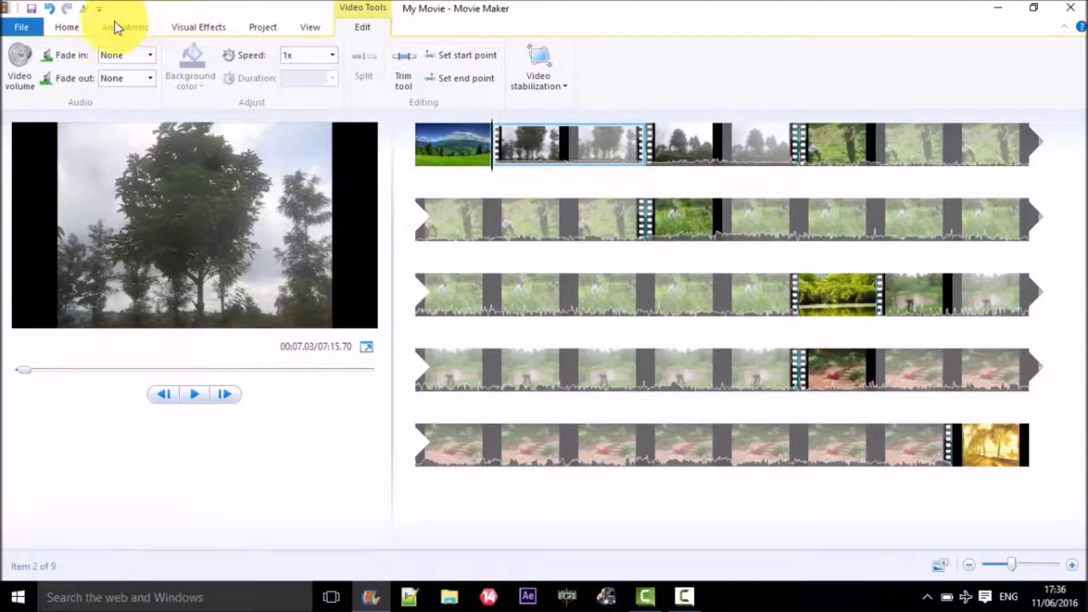
left_click(79, 26)
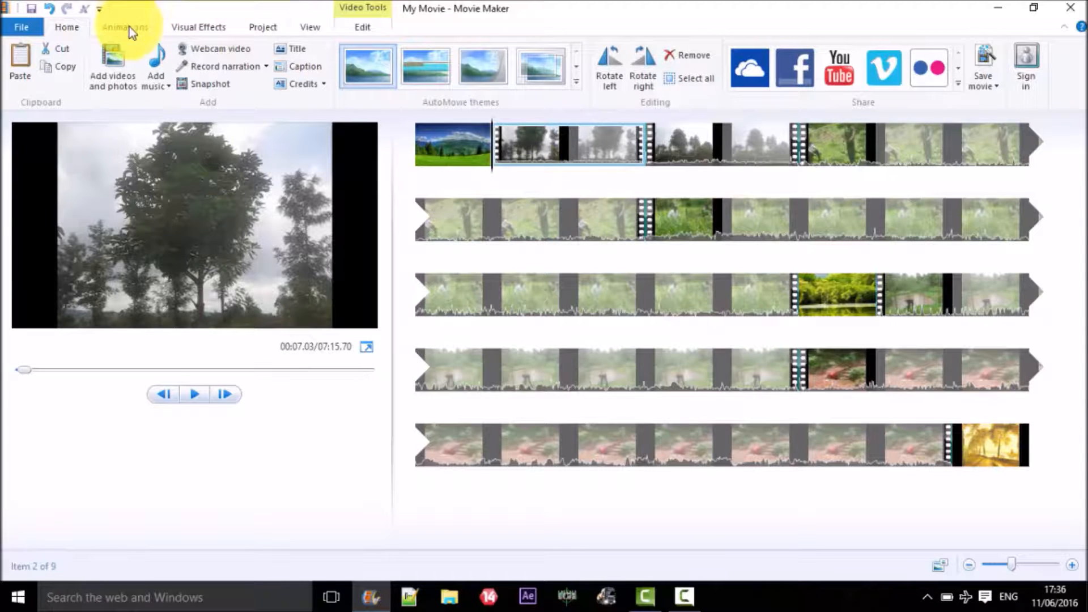
- Apply the Flip transition to the mountain landscape picture at the start of the movie
left_click(150, 28)
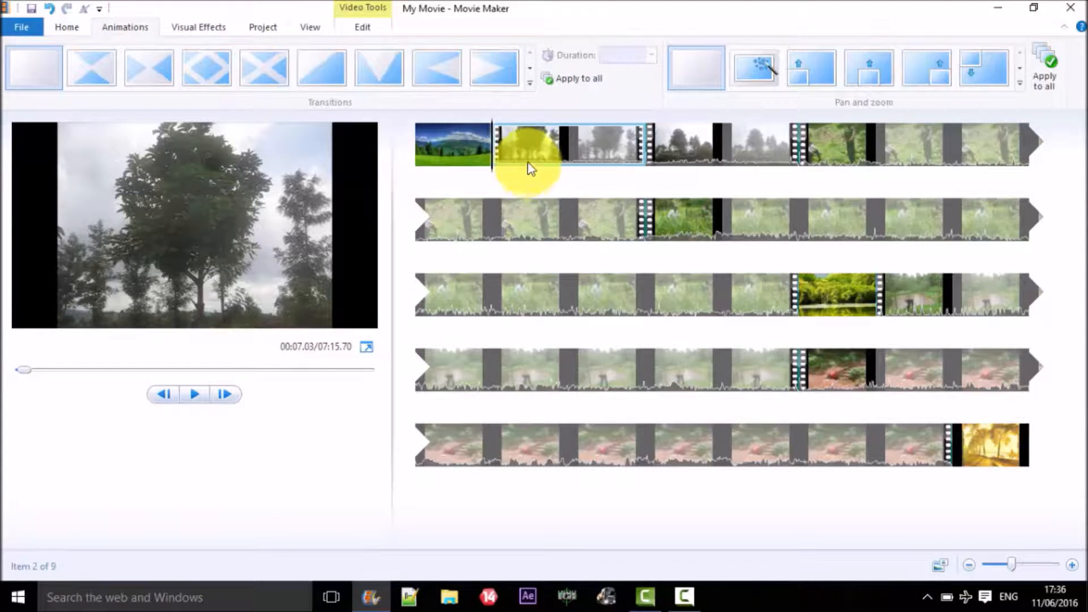
left_click(468, 154)
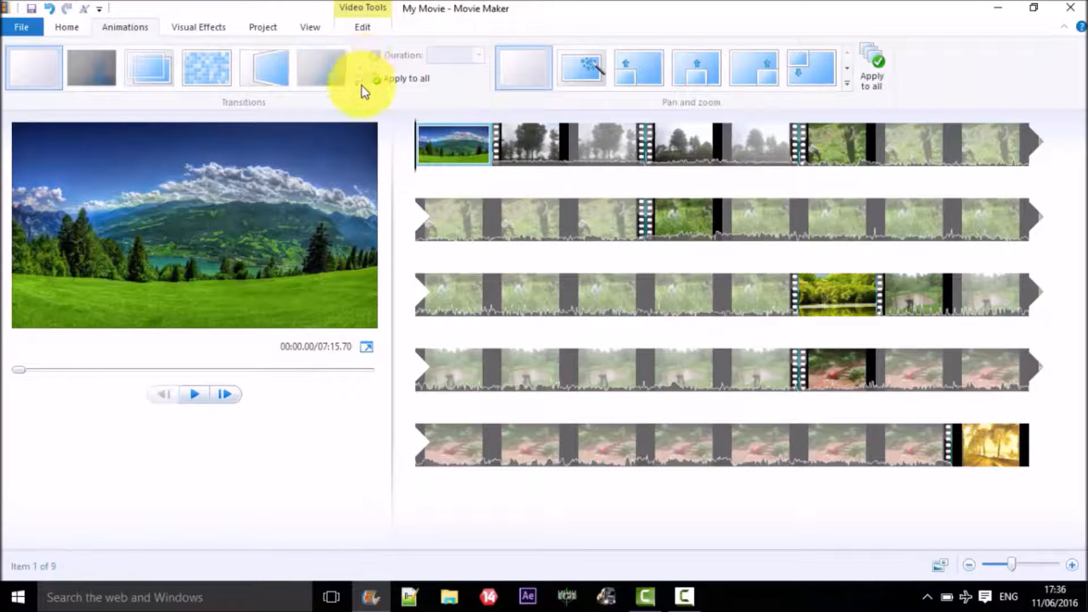
left_click(277, 75)
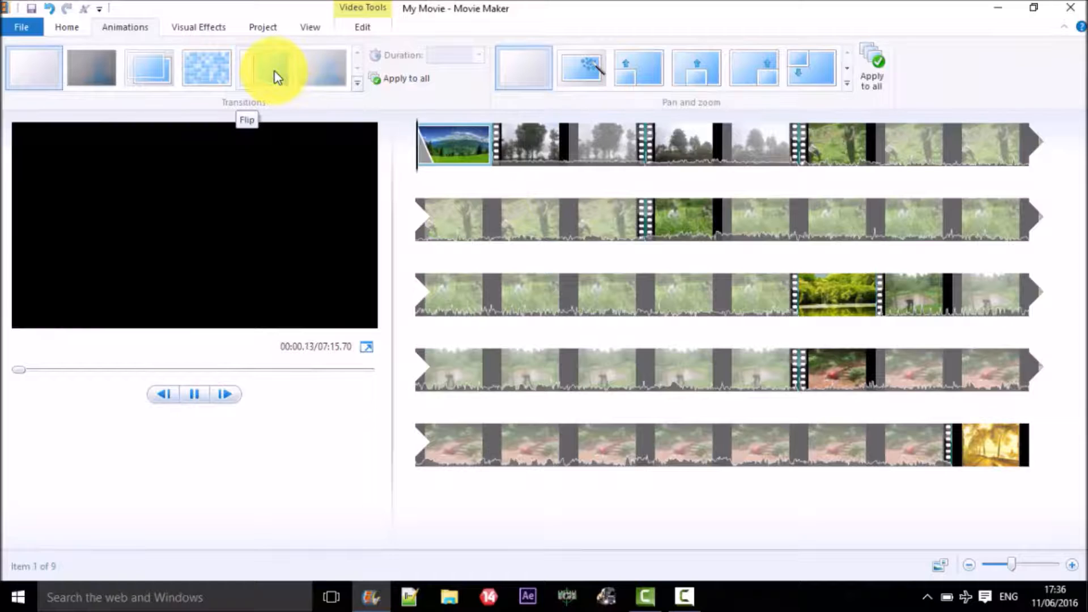
left_click(277, 76)
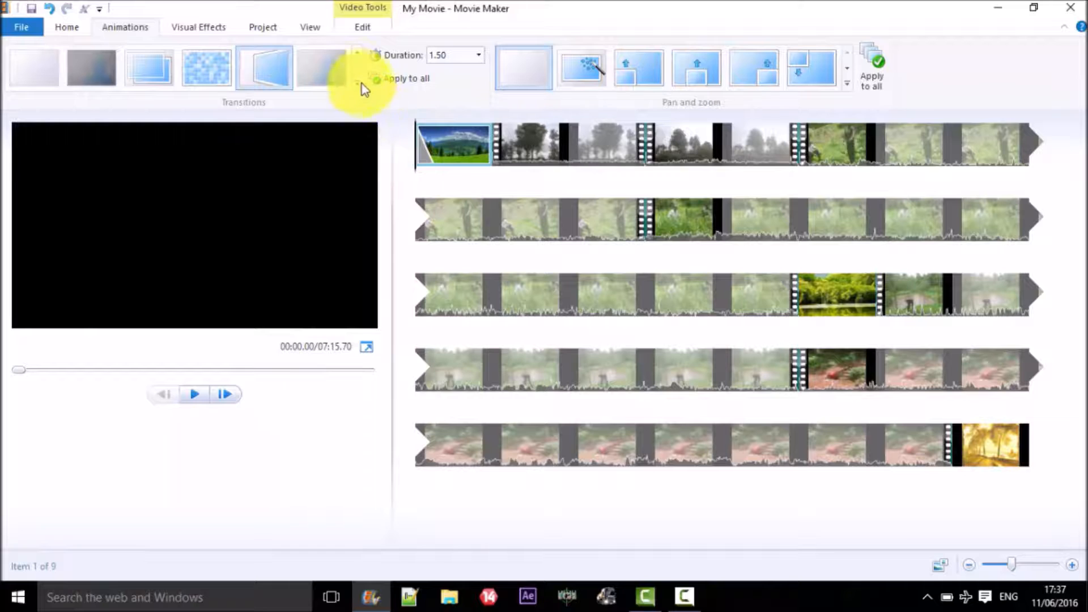
- Browse the other transition categories and try the pixelated dissolve on the opening mountain picture
left_click(356, 82)
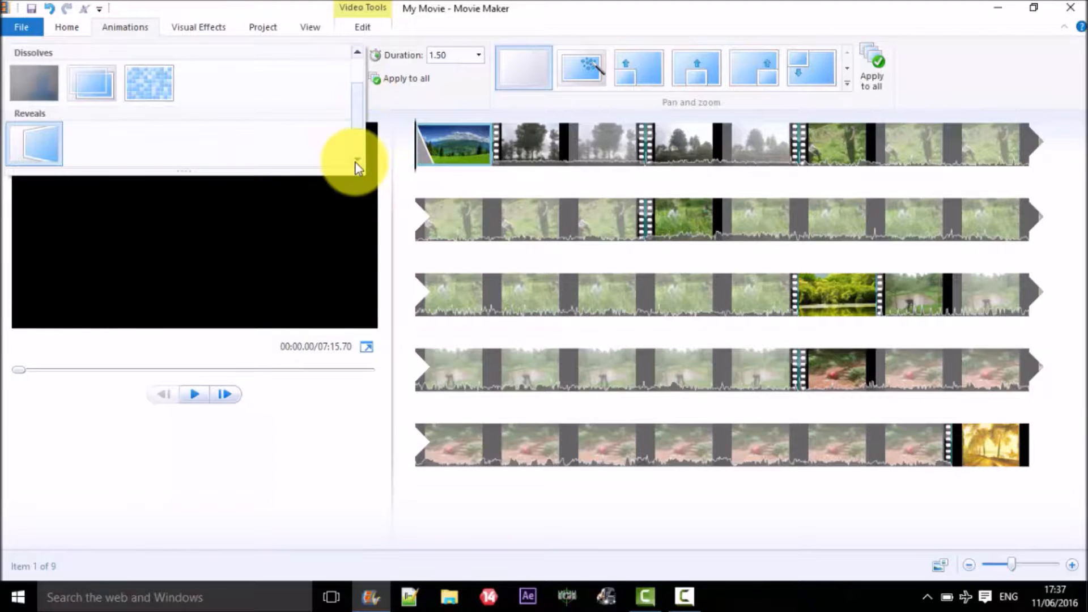
left_click(356, 164)
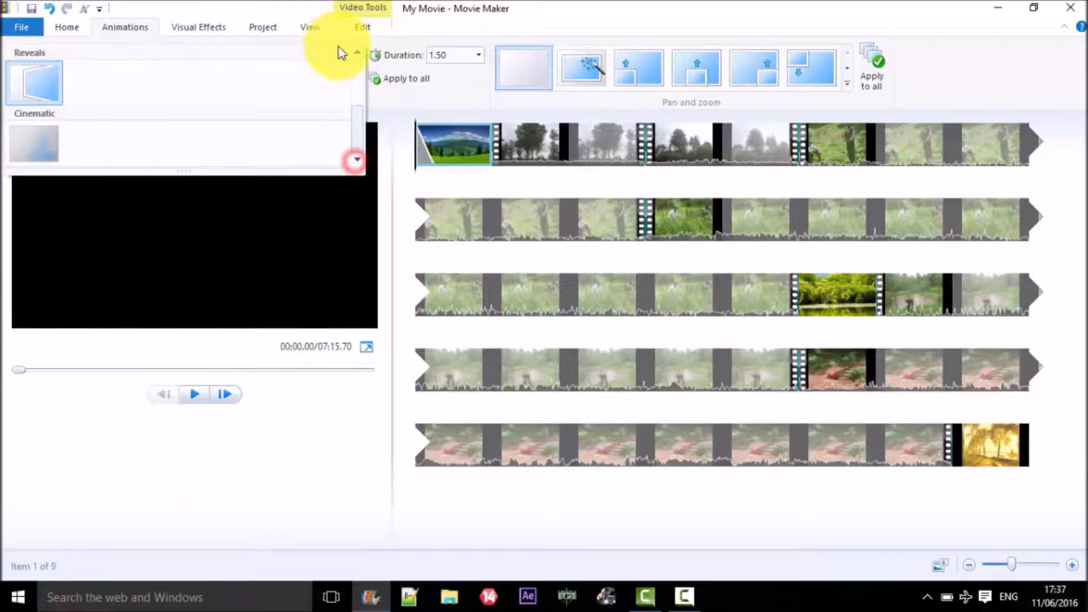
left_click(361, 77)
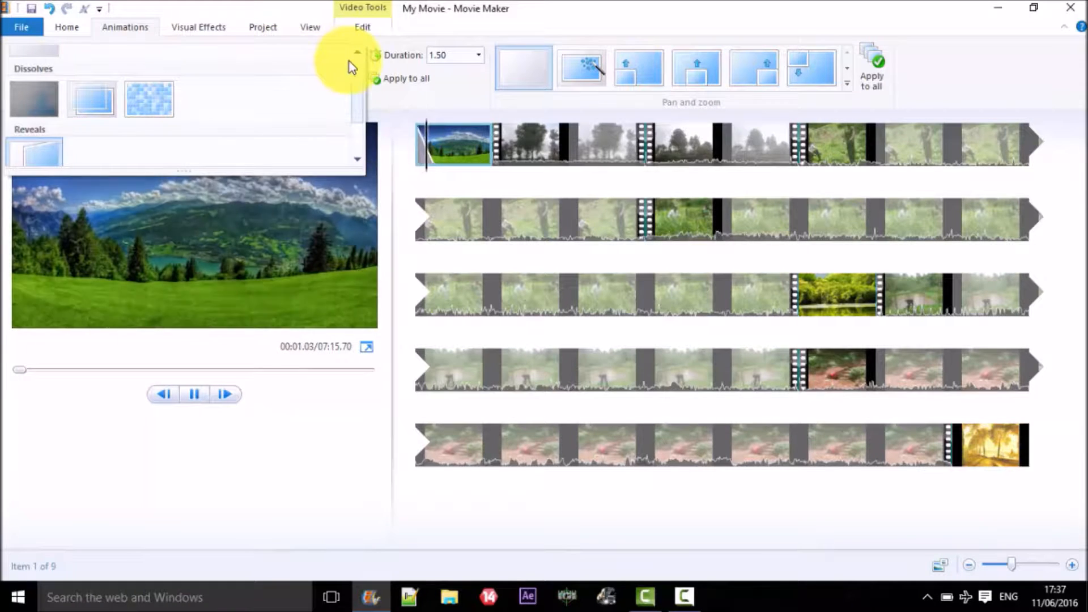
left_click(131, 89)
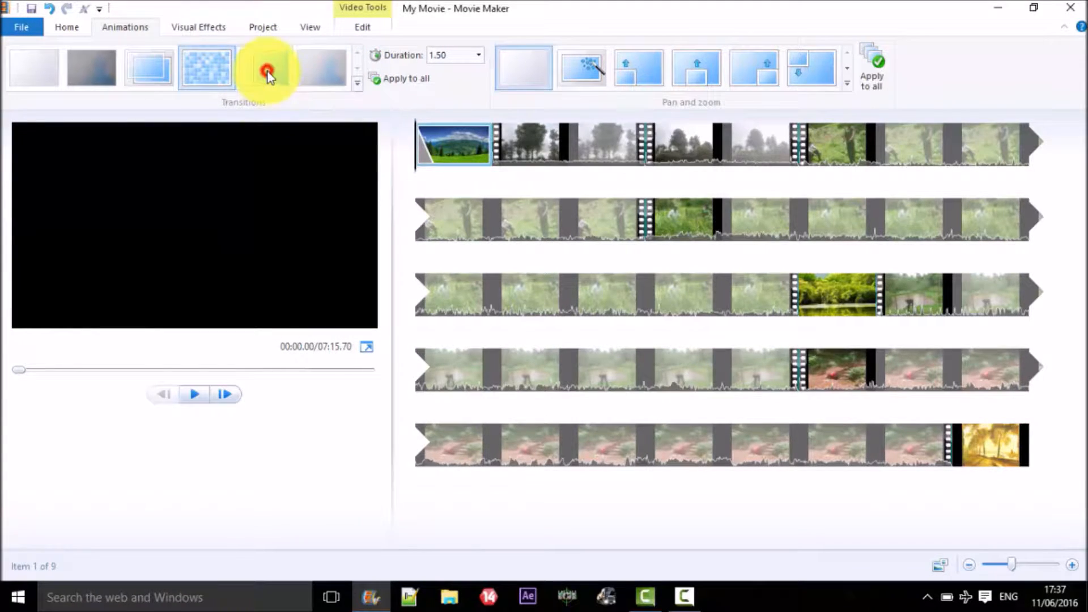
- Apply the Filled V up diagonal transition to the first video clip after the mountain picture
left_click(567, 153)
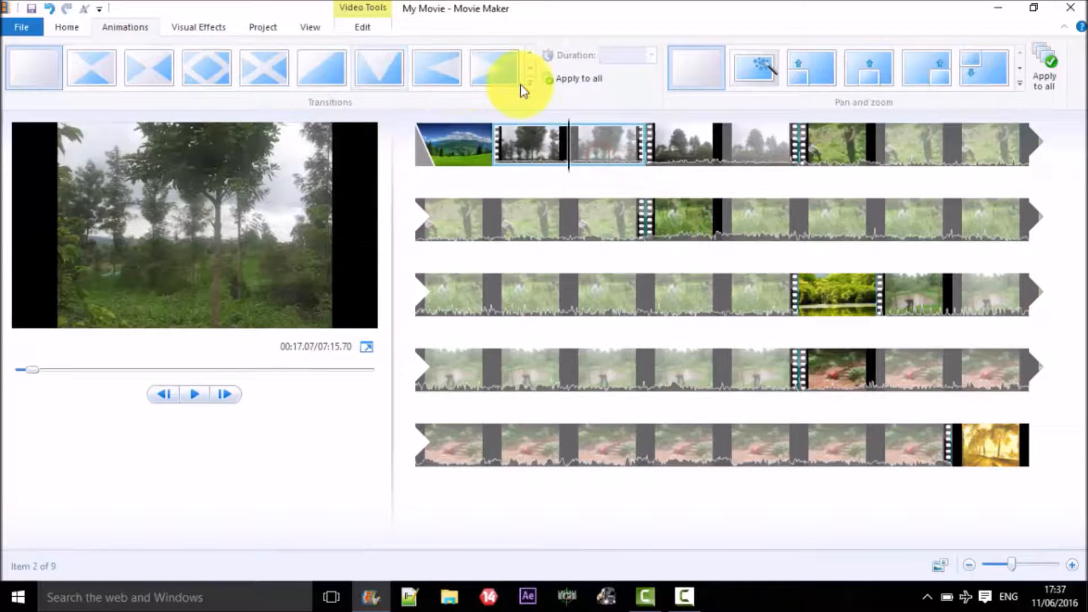
left_click(530, 84)
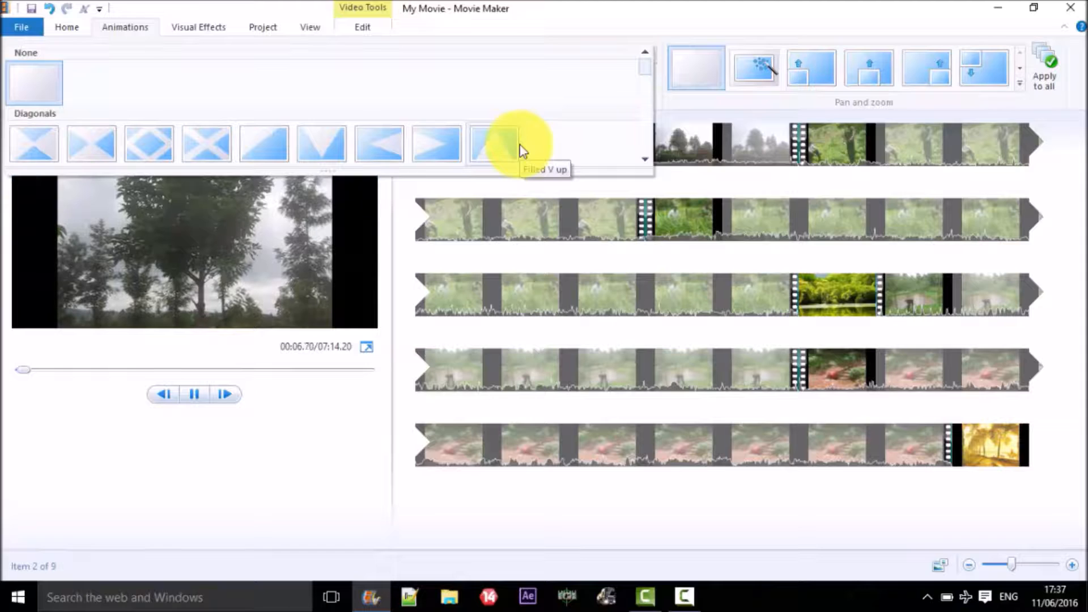
left_click(485, 146)
- Apply the Wheel transition from Patterns and Shapes to the third item, the second clip of trees
left_click(708, 153)
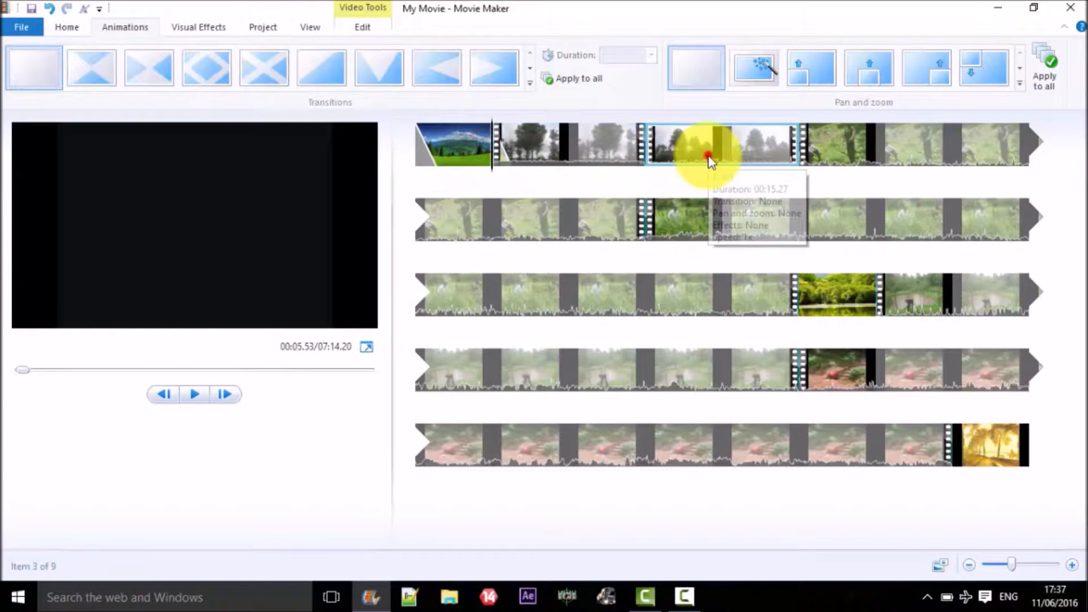
left_click(531, 90)
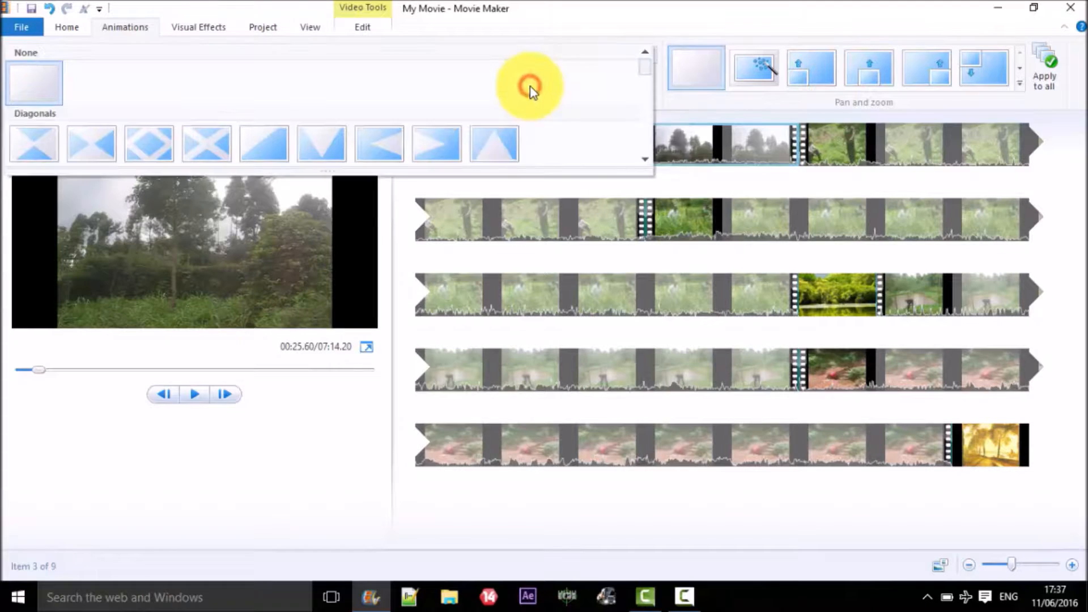
left_click(646, 163)
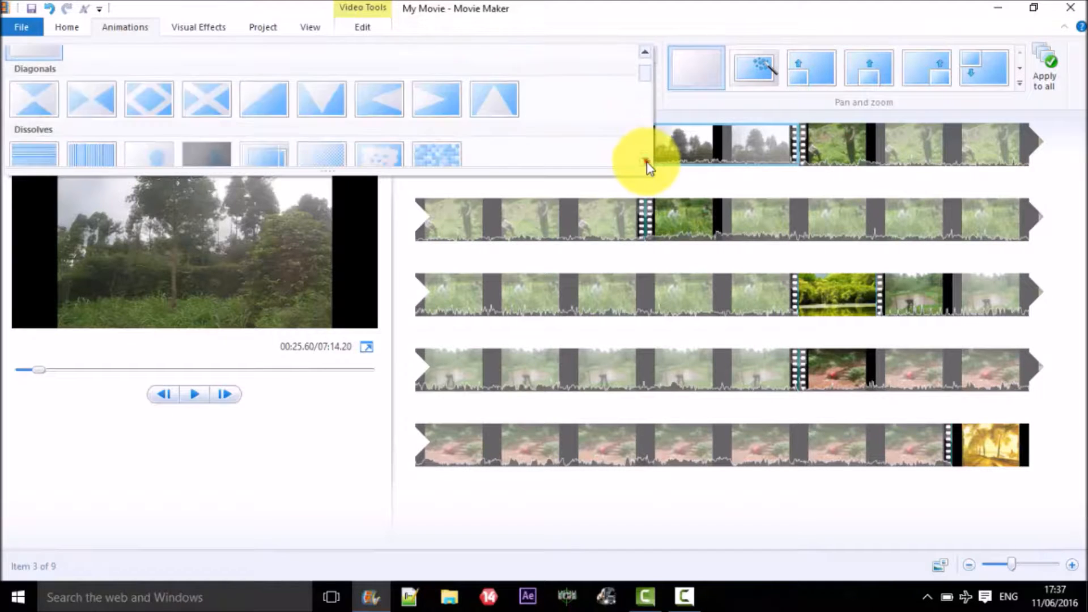
left_click(647, 163)
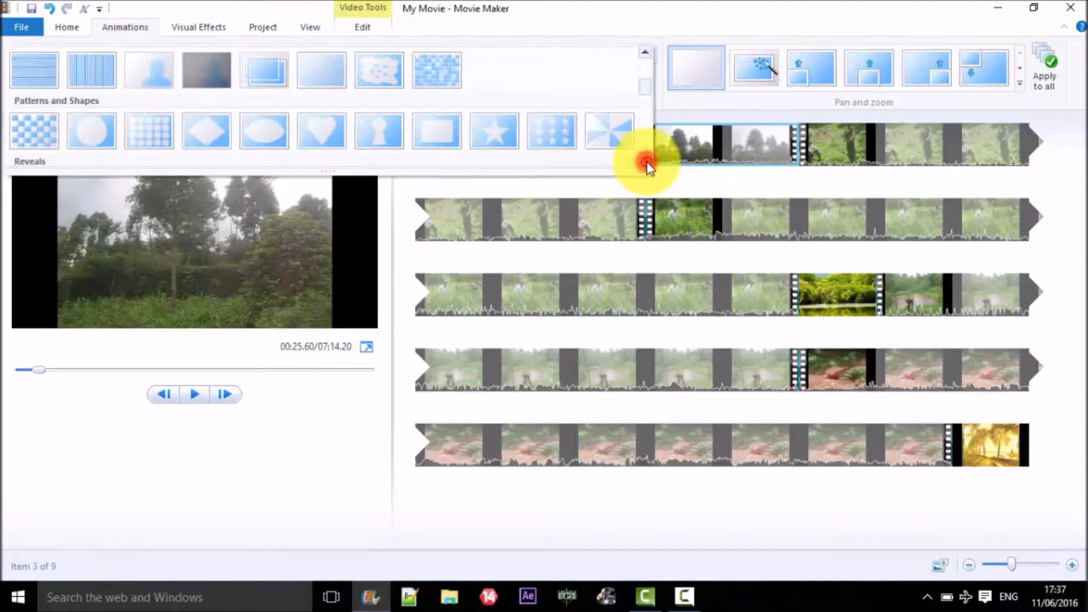
left_click(599, 137)
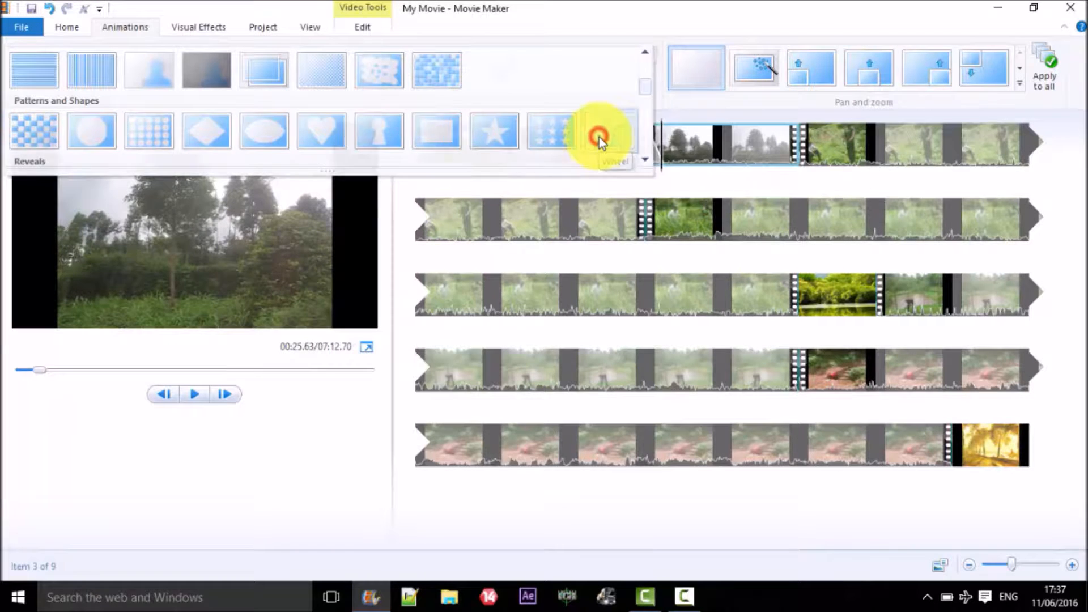
- Try the Heart transition from Patterns and Shapes on the fourth item, the clip of people on the grass
left_click(835, 145)
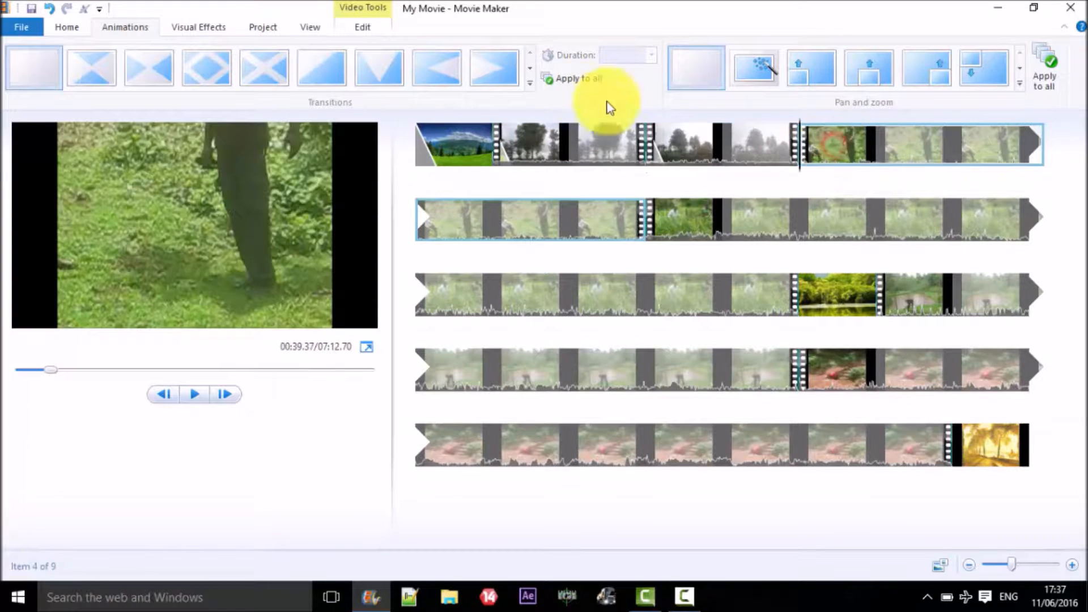
left_click(530, 84)
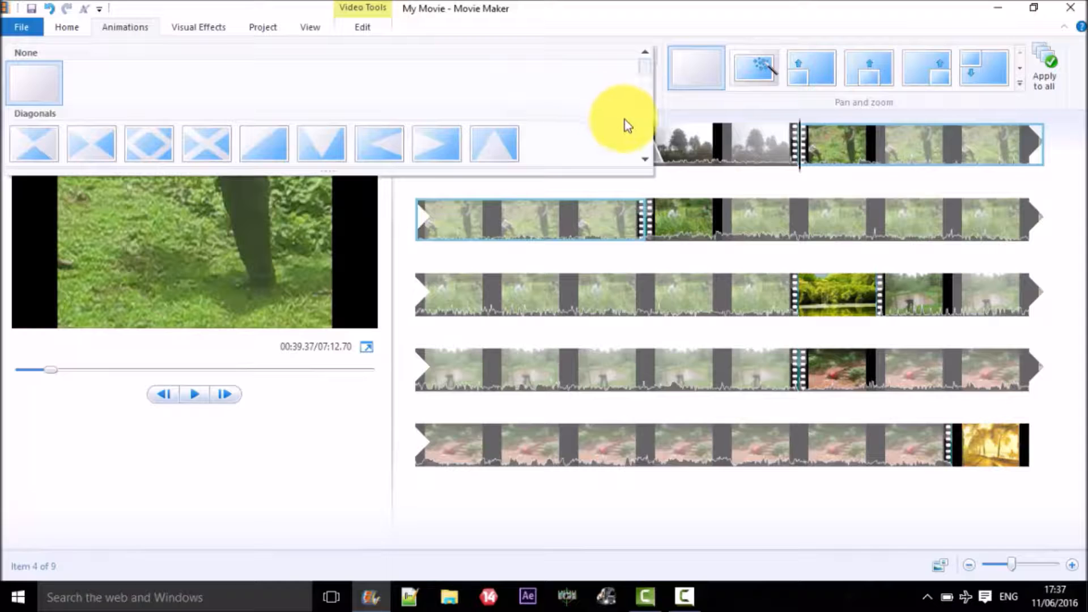
left_click(646, 159)
left_click(646, 159)
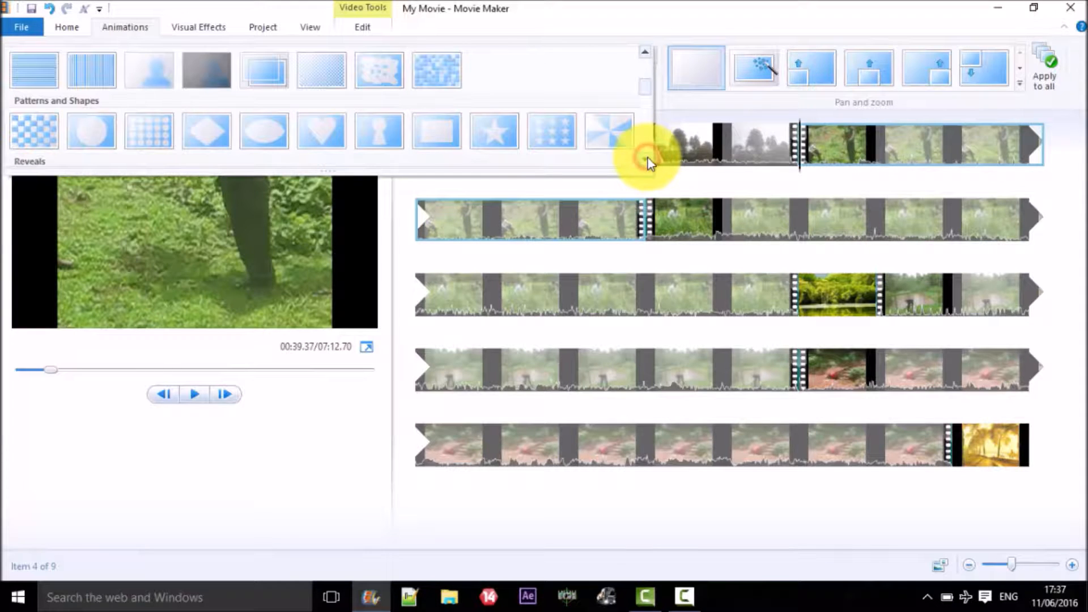
left_click(341, 129)
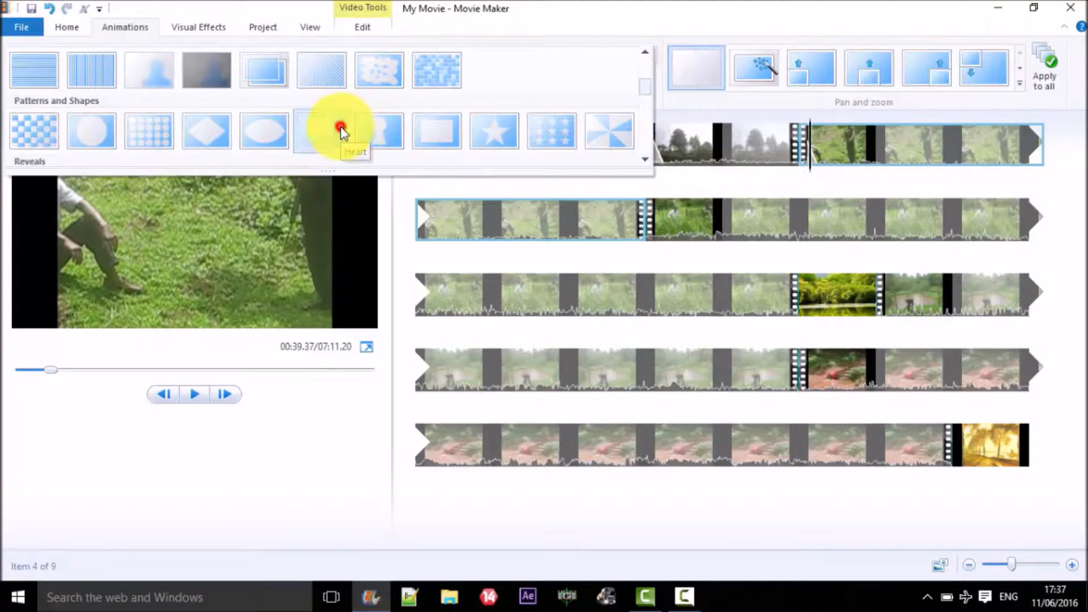
- Apply the star-shaped transition to the fourth item, the clip that follows the two tree clips
left_click(811, 145)
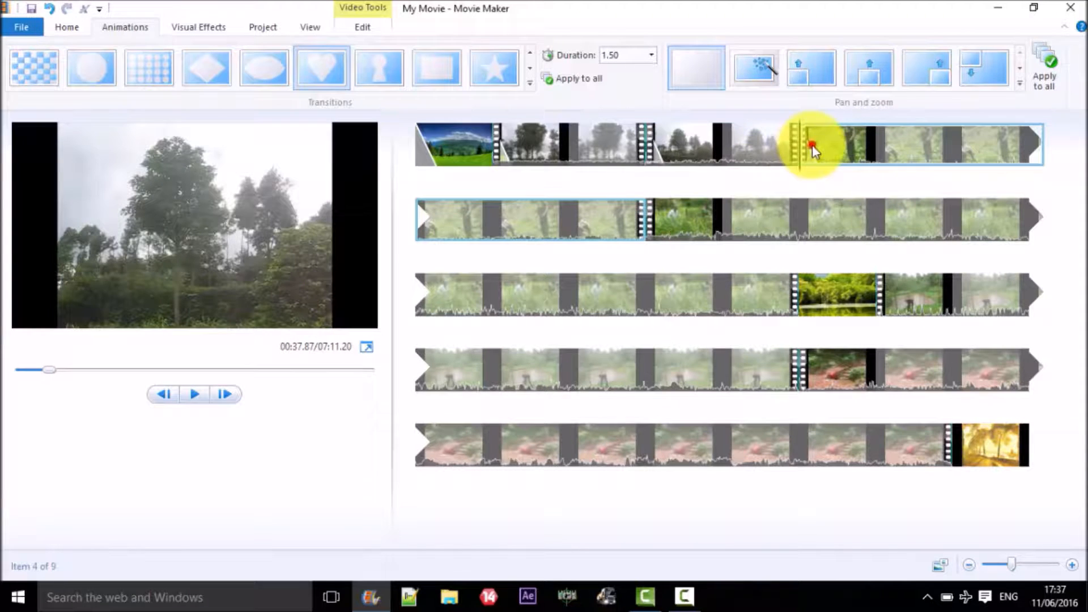
left_click(503, 72)
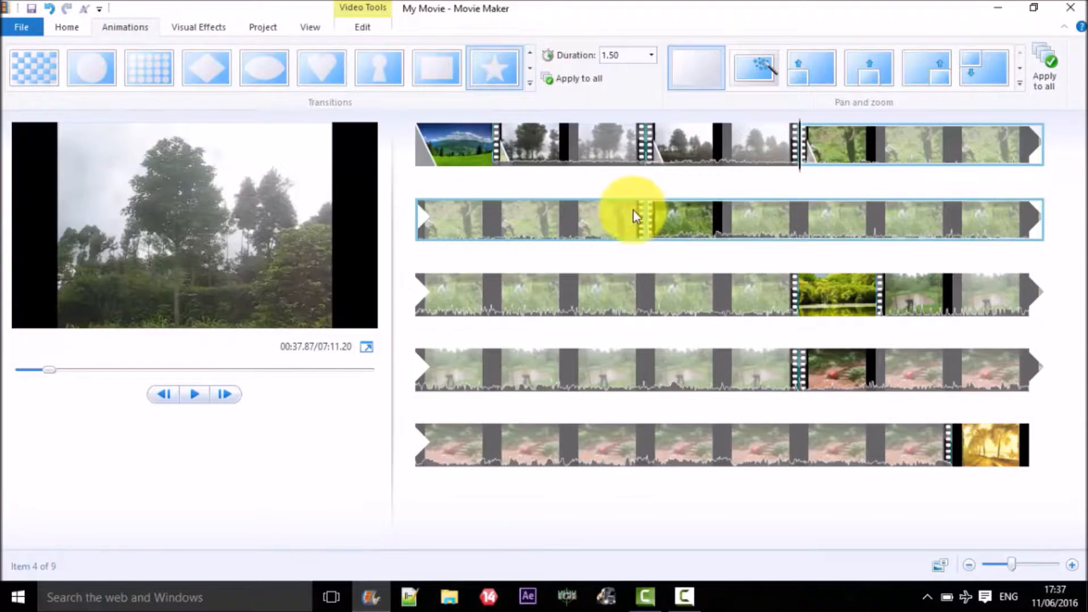
left_click(500, 62)
- Apply the rough-edged patch transition from Dissolves to the fifth item, the clip of people in tall grass
left_click(833, 217)
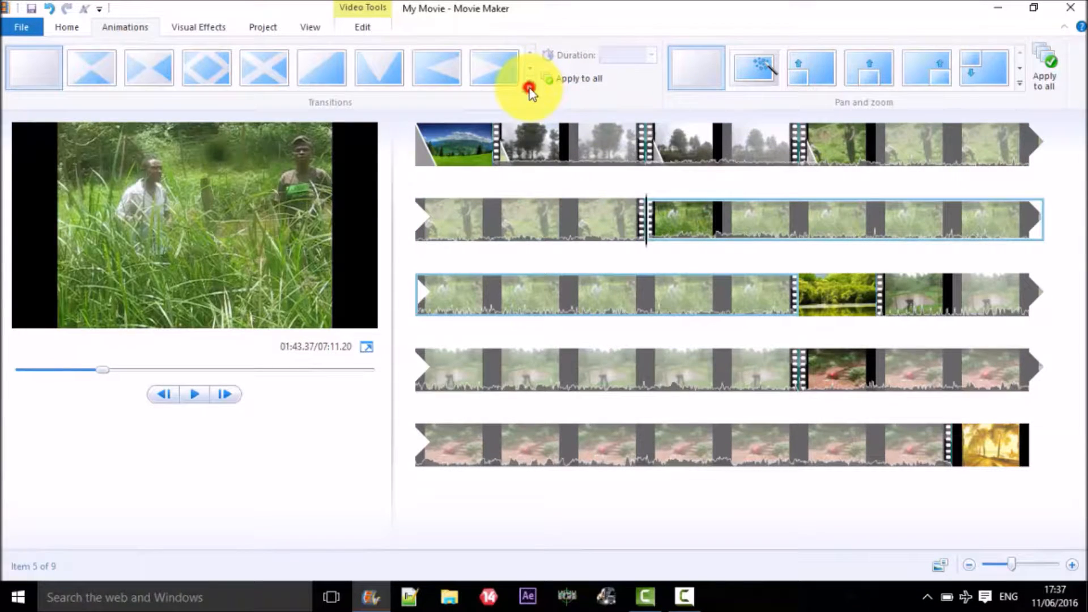
left_click(530, 89)
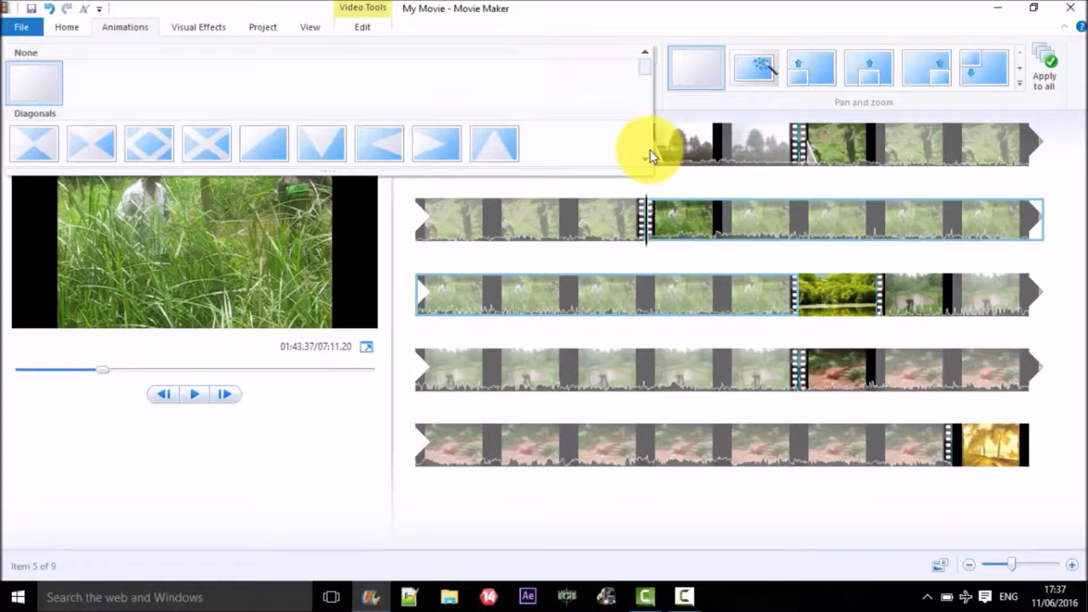
left_click(645, 157)
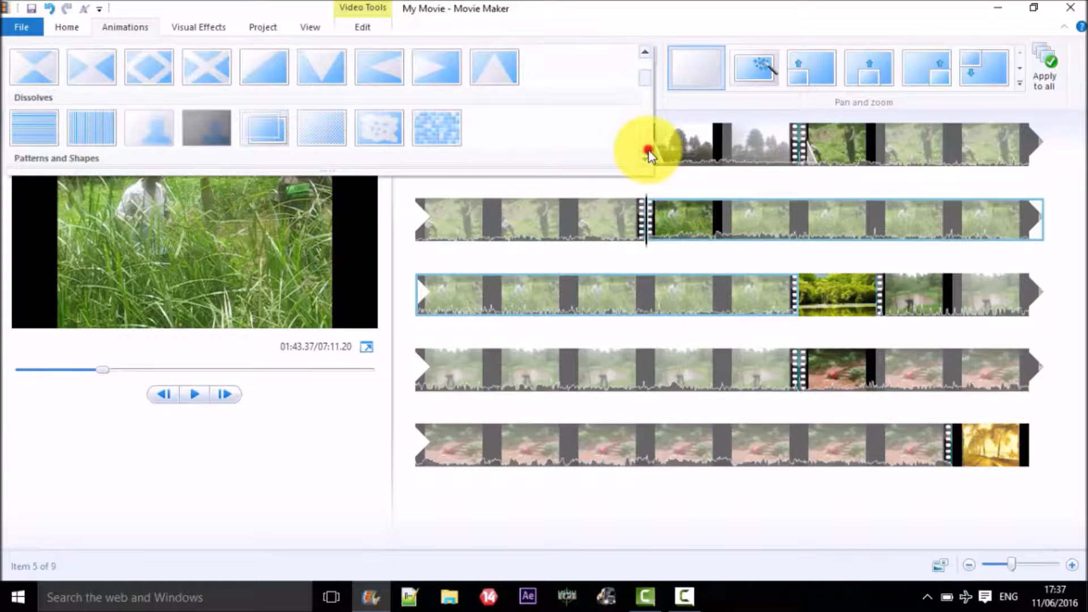
left_click(389, 128)
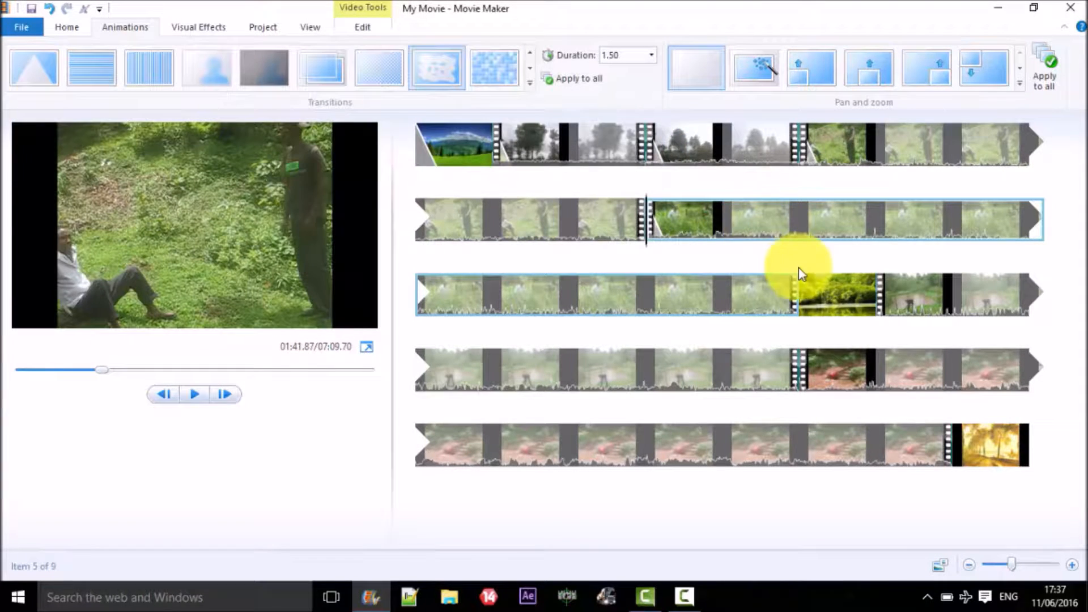
- Apply the tilted-panel transition from Reveals to the sixth item, the picture of green trees beside a lake
left_click(828, 299)
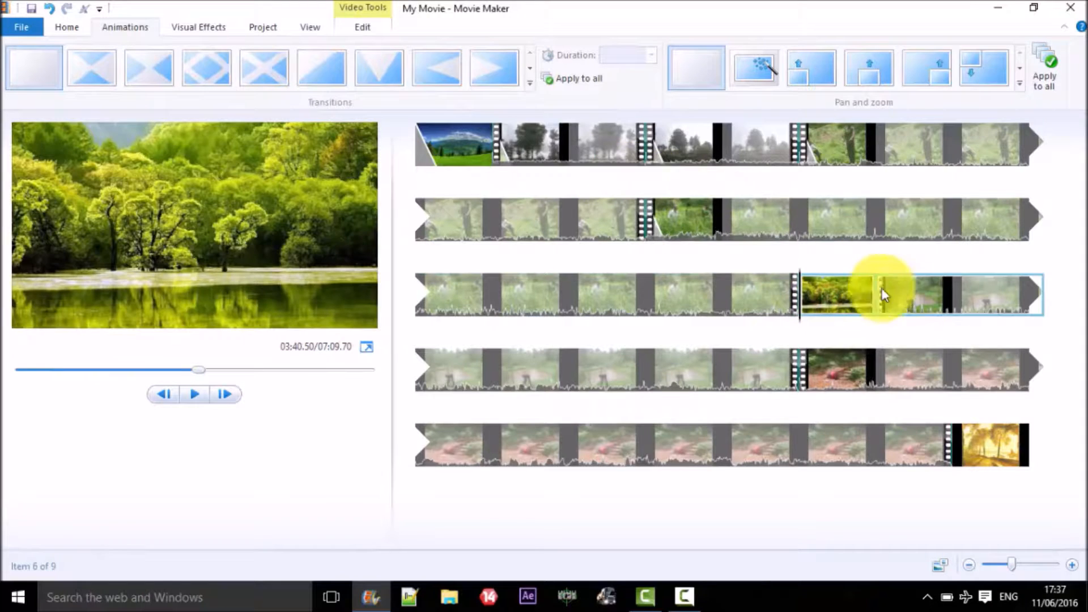
left_click(531, 84)
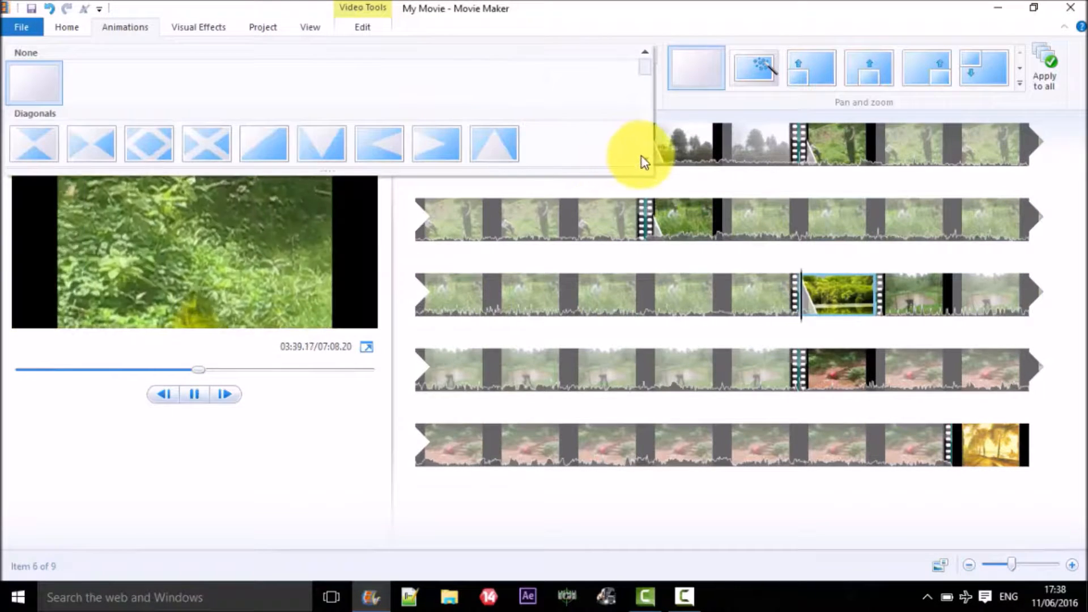
left_click(644, 161)
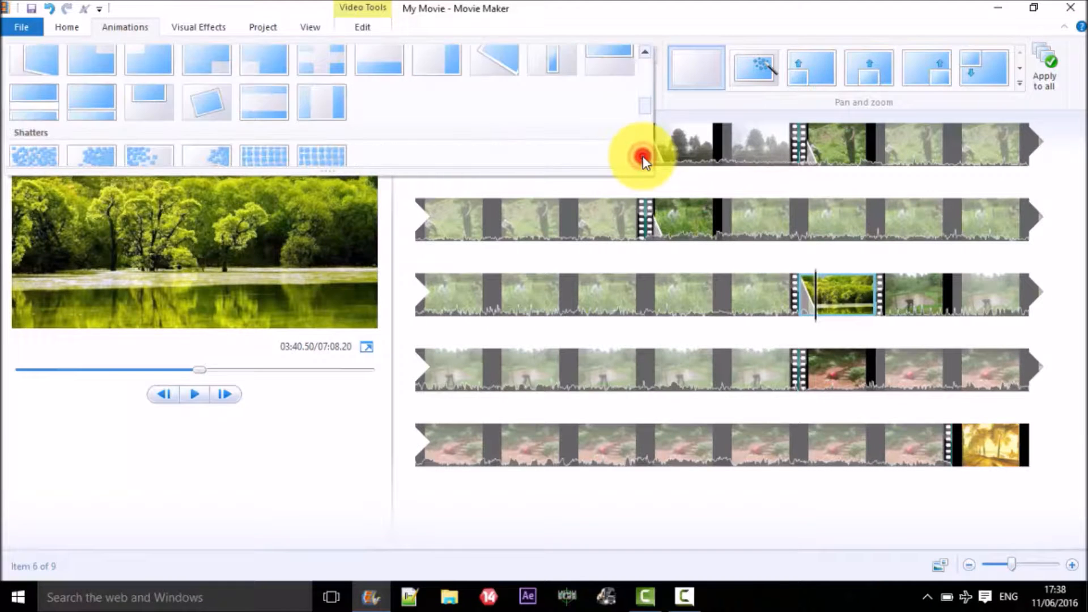
left_click(482, 69)
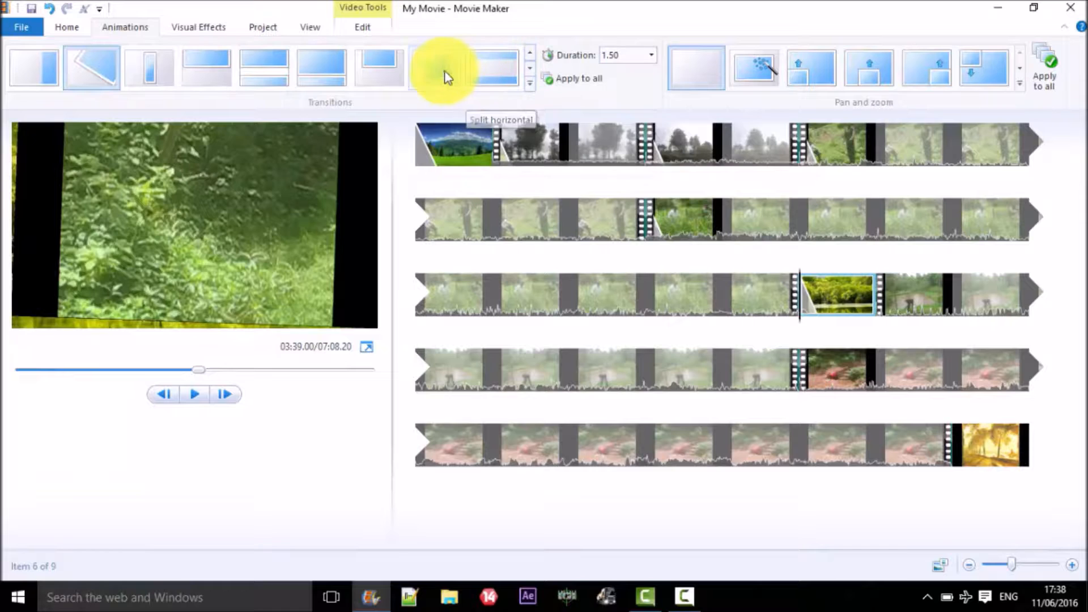
- Apply the tilted-panel transition from Reveals to the seventh item, the clip of a man digging by a pond
left_click(918, 298)
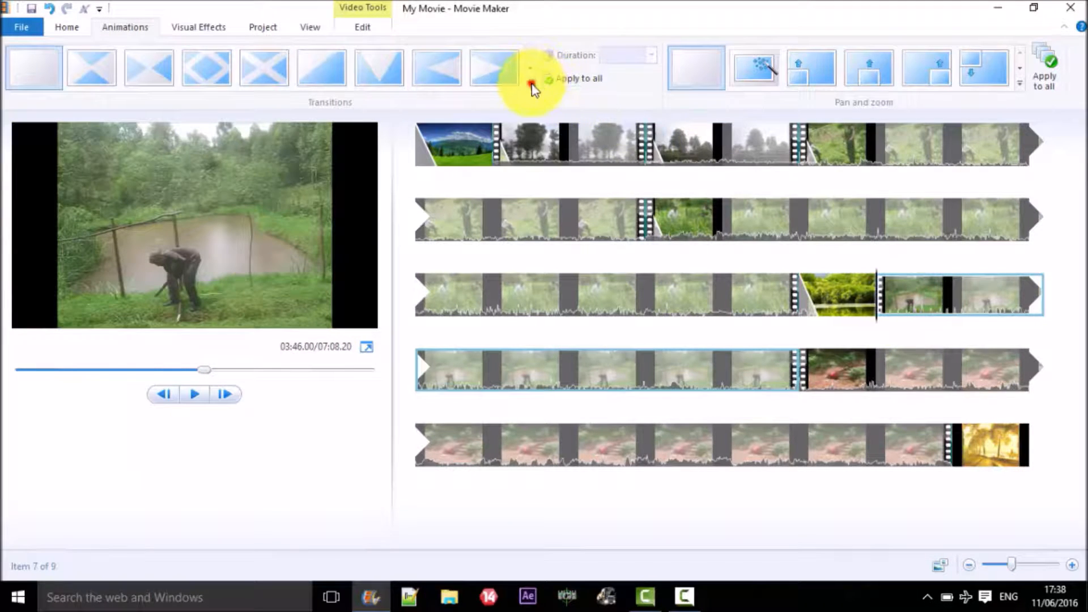
left_click(531, 85)
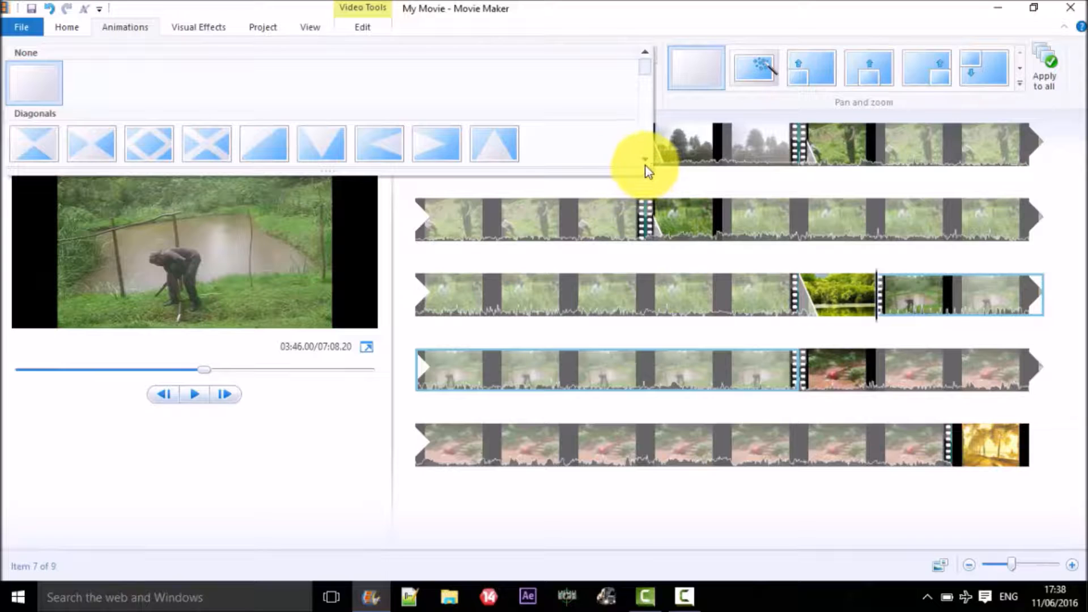
scroll(645, 165, "down", 5)
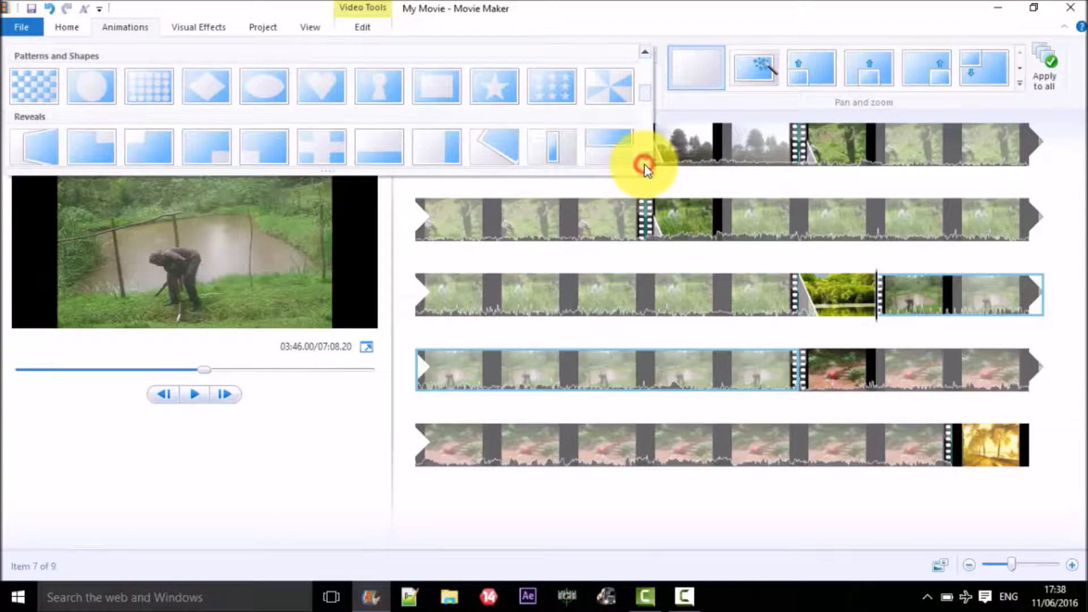
left_click(509, 148)
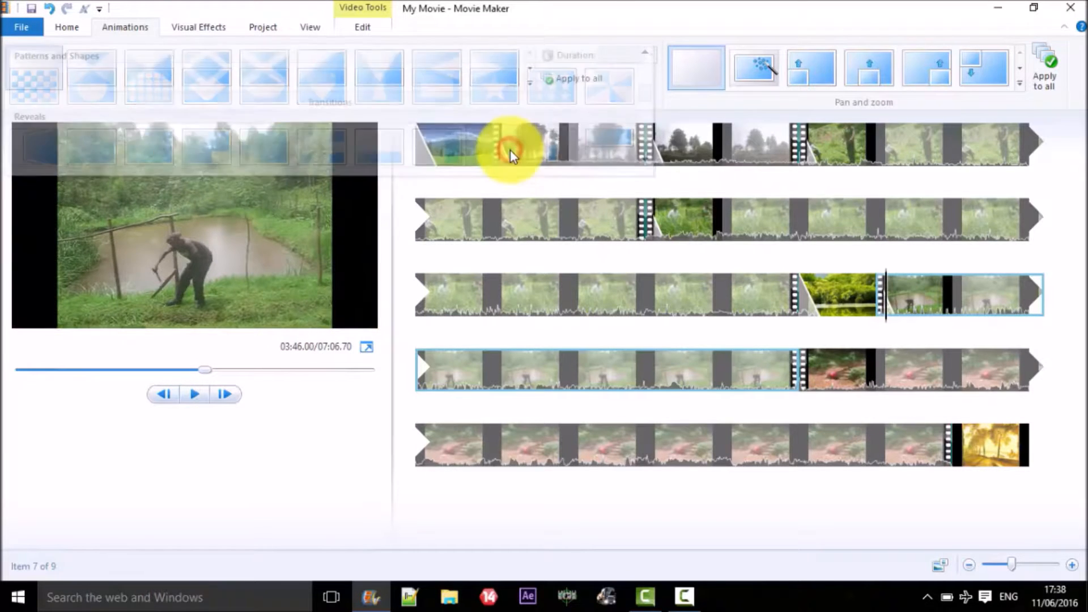
- Apply the narrow upright panel transition from Reveals to the eighth item, the clip with red soil
left_click(876, 389)
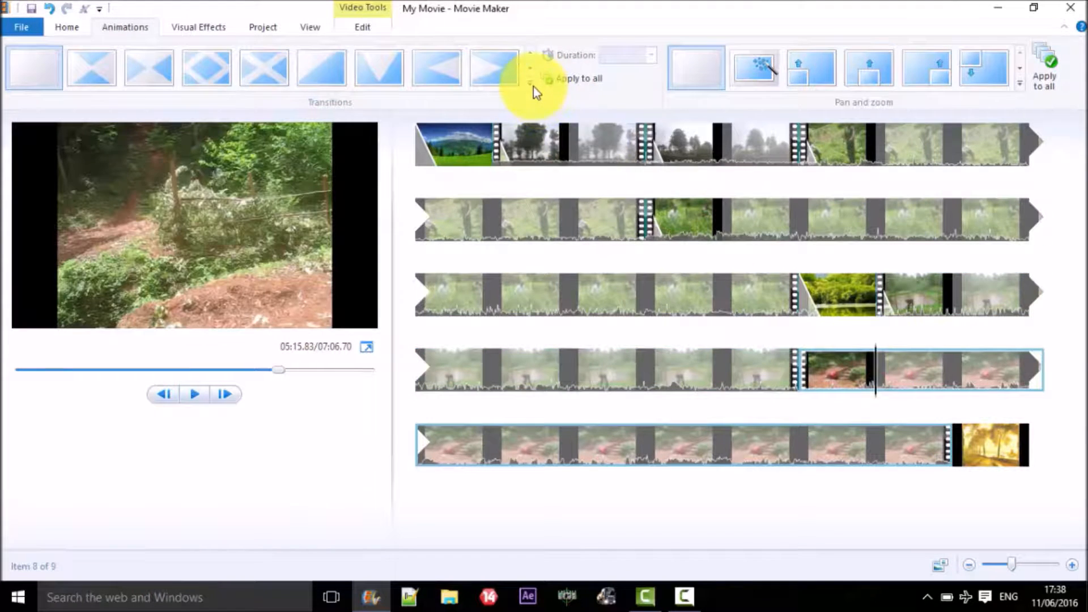
left_click(531, 83)
scroll(648, 163, "down", 1)
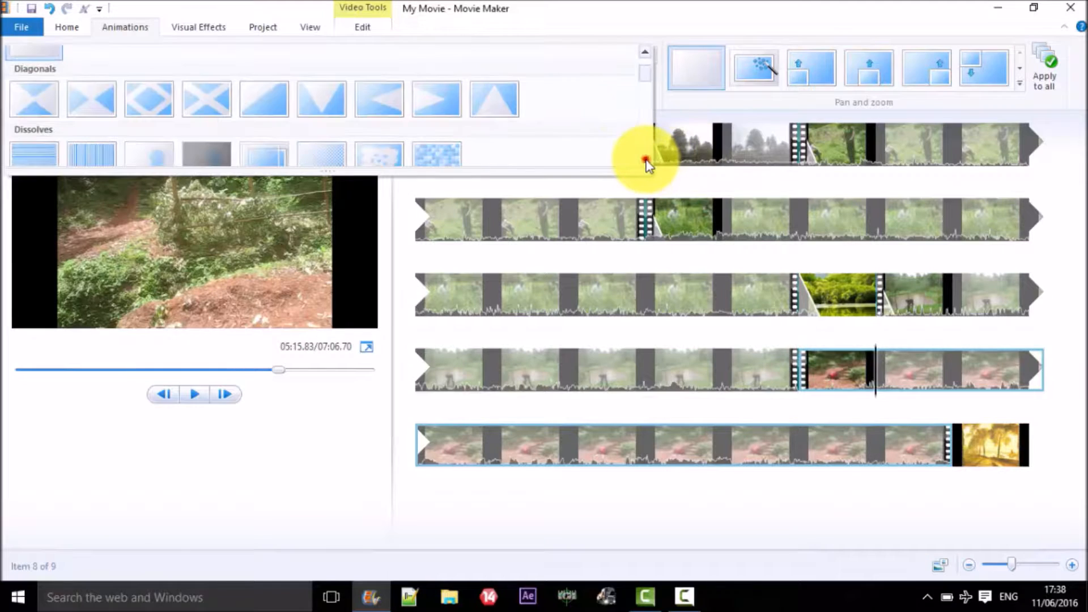
scroll(645, 160, "down", 3)
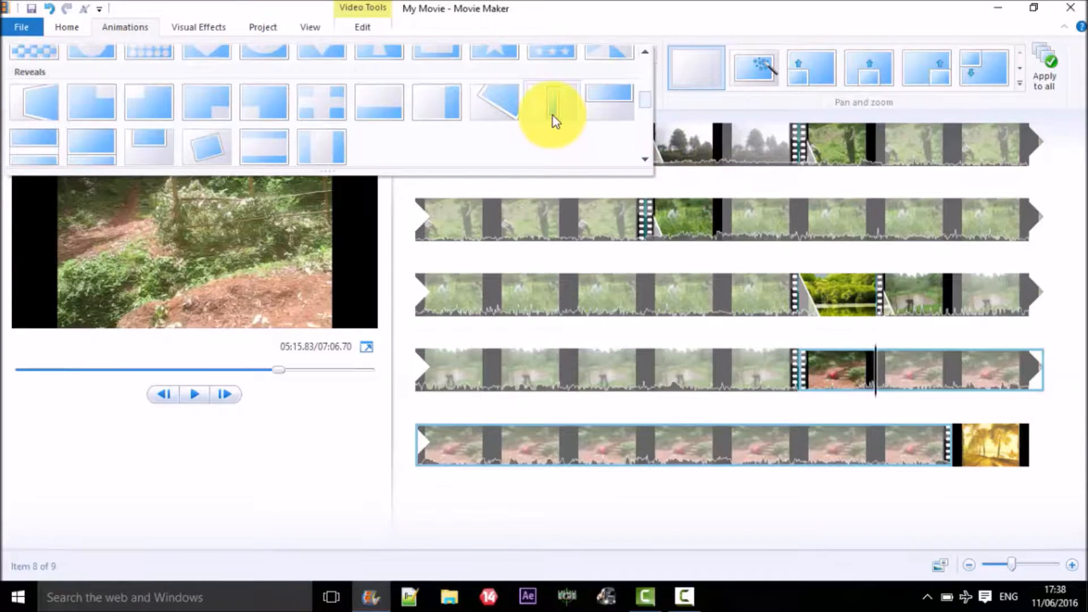
left_click(553, 116)
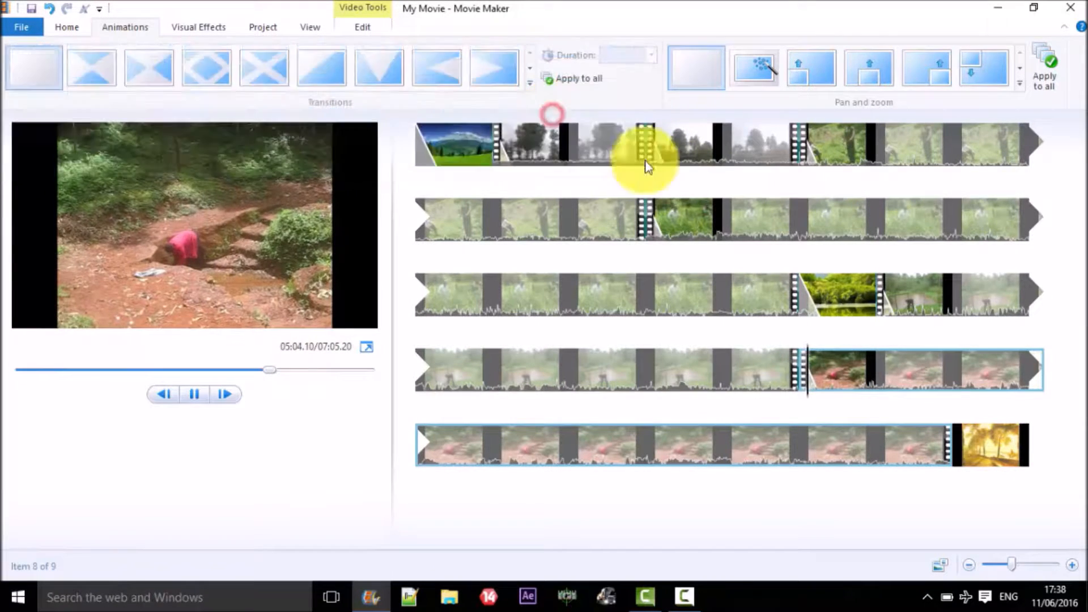
- Apply the first Reveals transition, the perspective panel, to the golden tree painting at the end of the movie
left_click(992, 453)
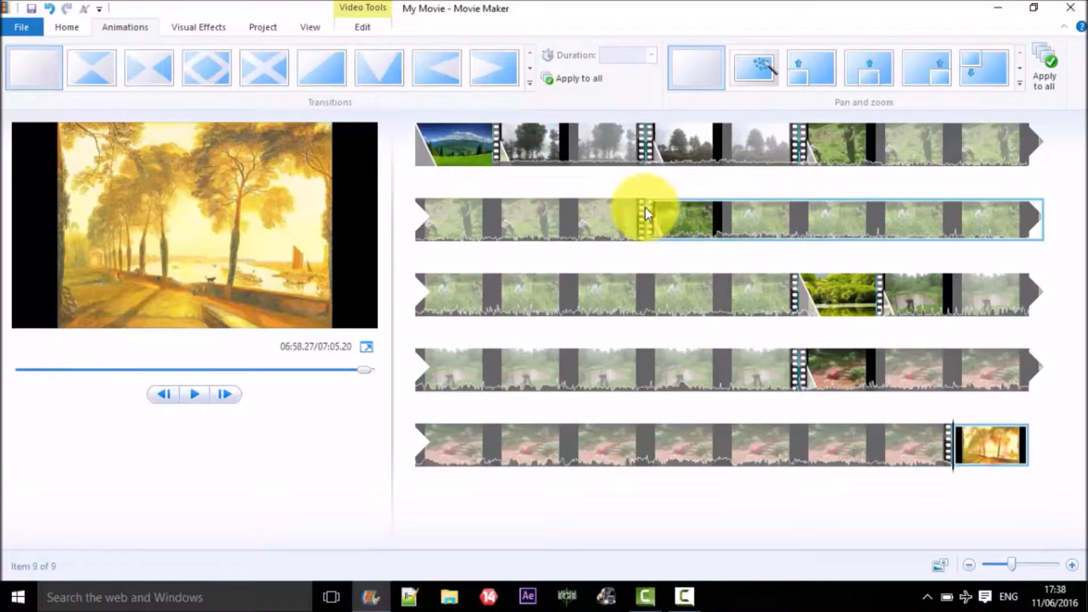
left_click(529, 86)
left_click(652, 144)
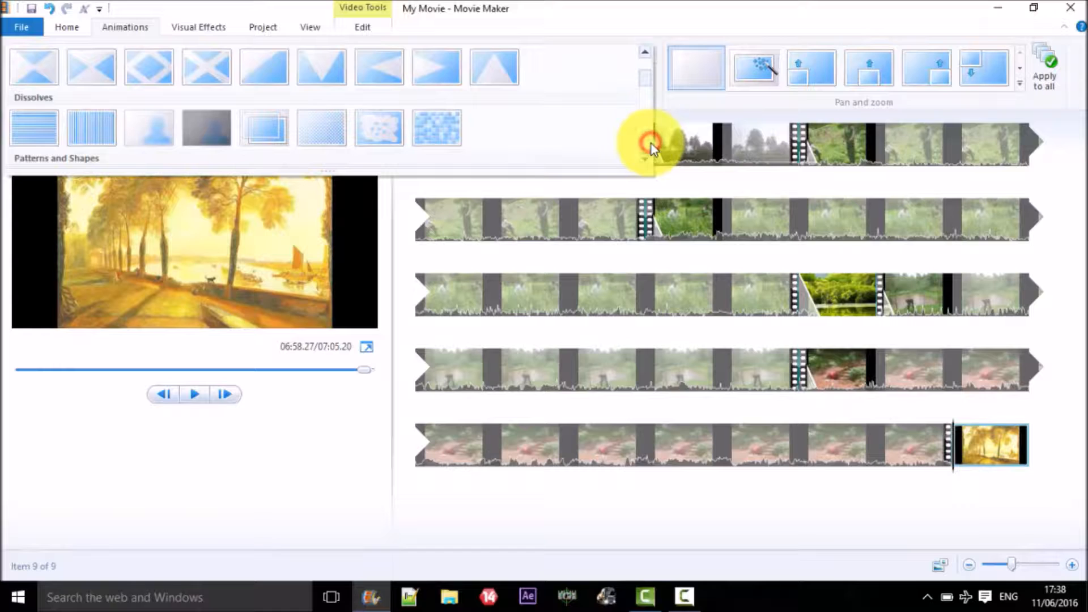
left_click(651, 144)
left_click(651, 144)
left_click(651, 144)
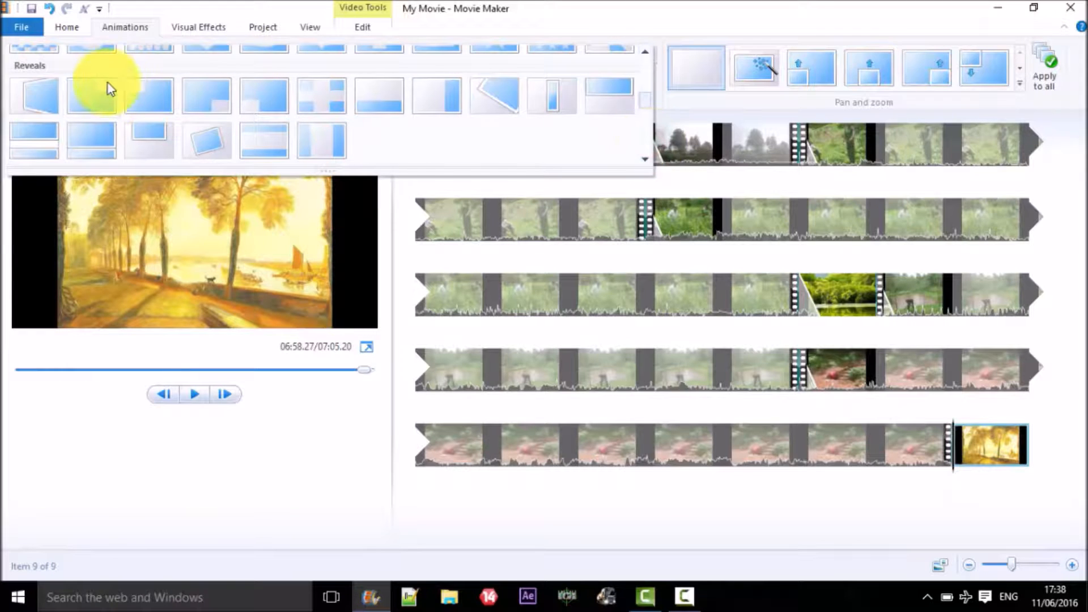
left_click(56, 96)
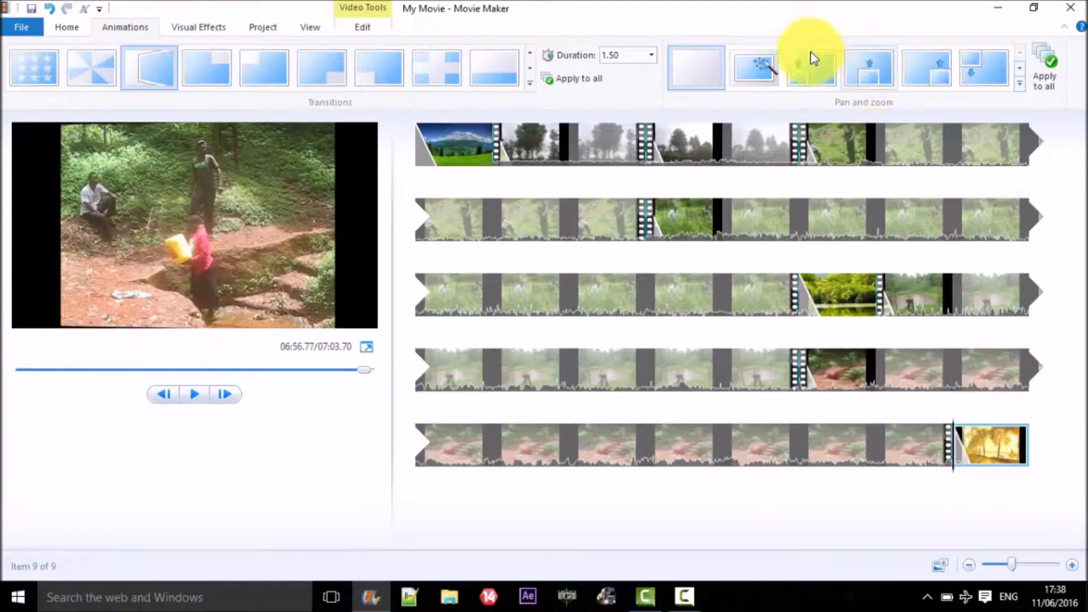
left_click(843, 161)
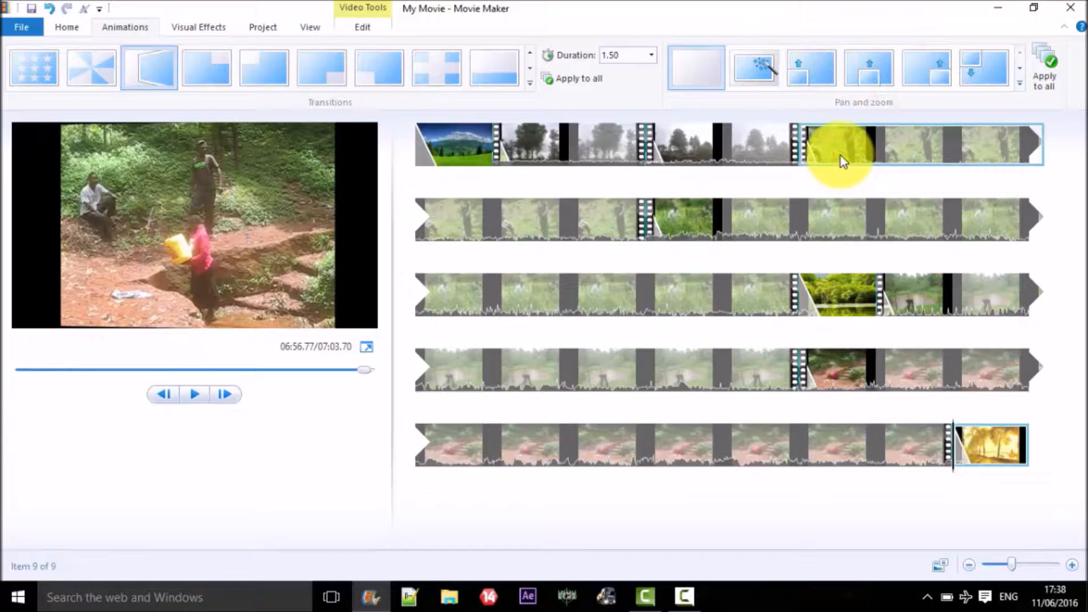
left_click(723, 145)
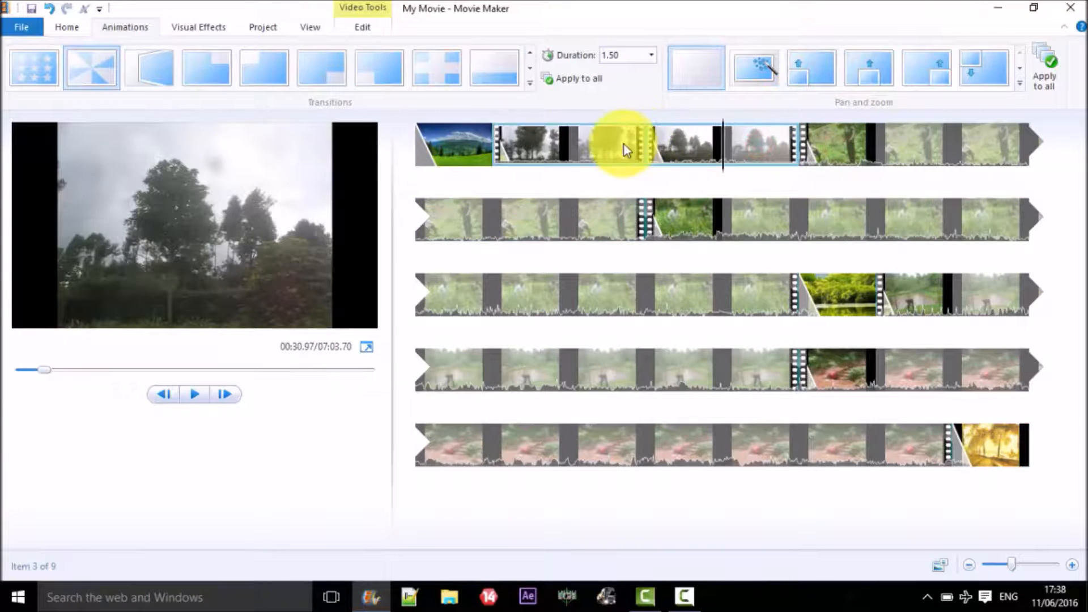
left_click(873, 70)
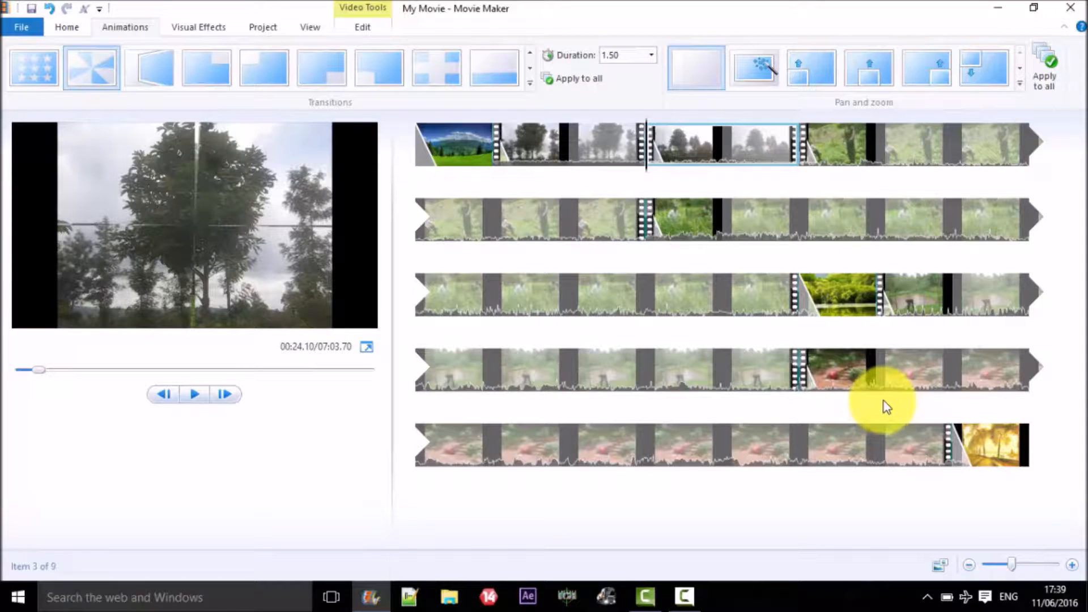
left_click(839, 305)
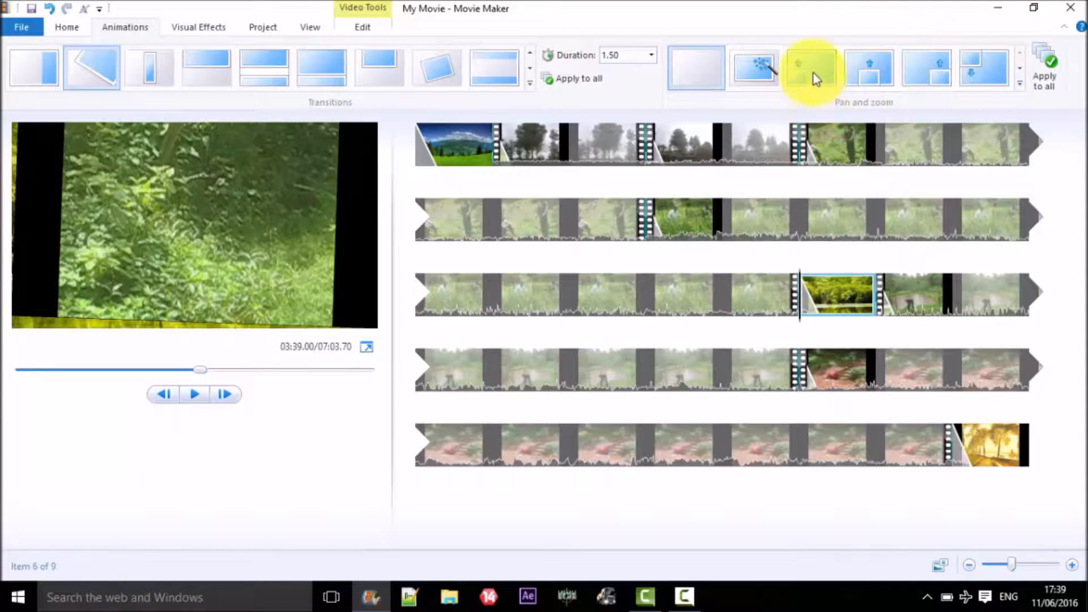
- Apply the first black-and-white visual effect to the mountain landscape picture at the start of the movie
left_click(203, 31)
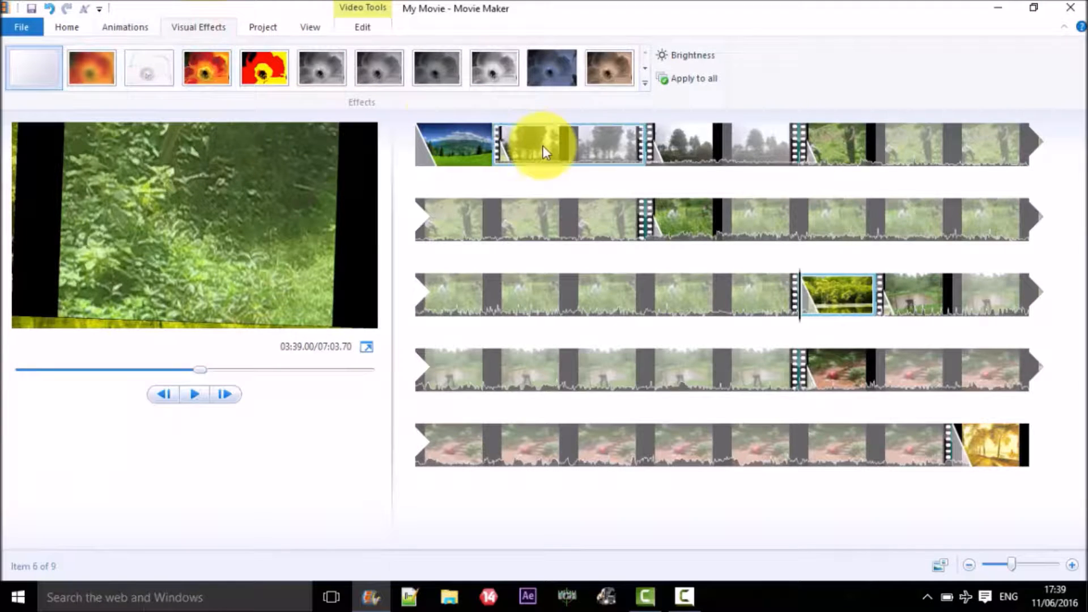
left_click(474, 128)
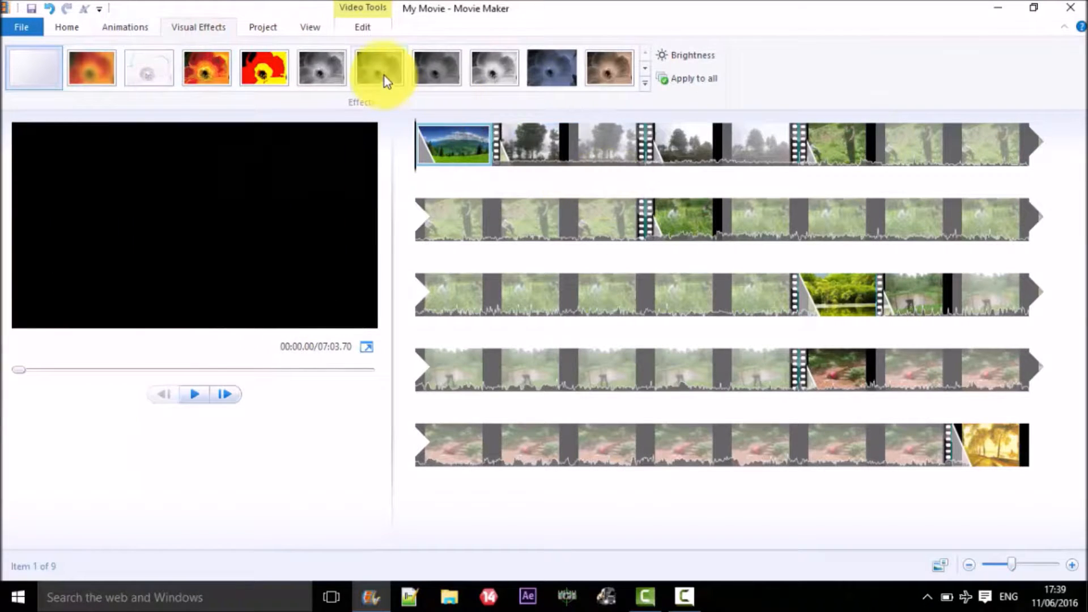
left_click(313, 74)
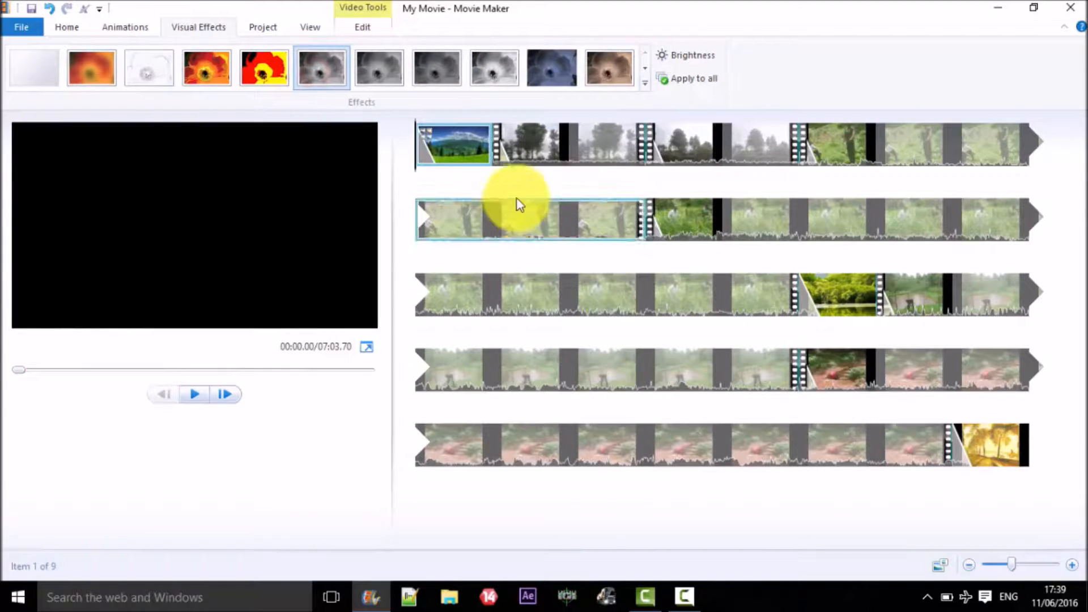
- Apply the first black-and-white visual effect to the golden tree painting at the end of the movie
left_click(542, 164)
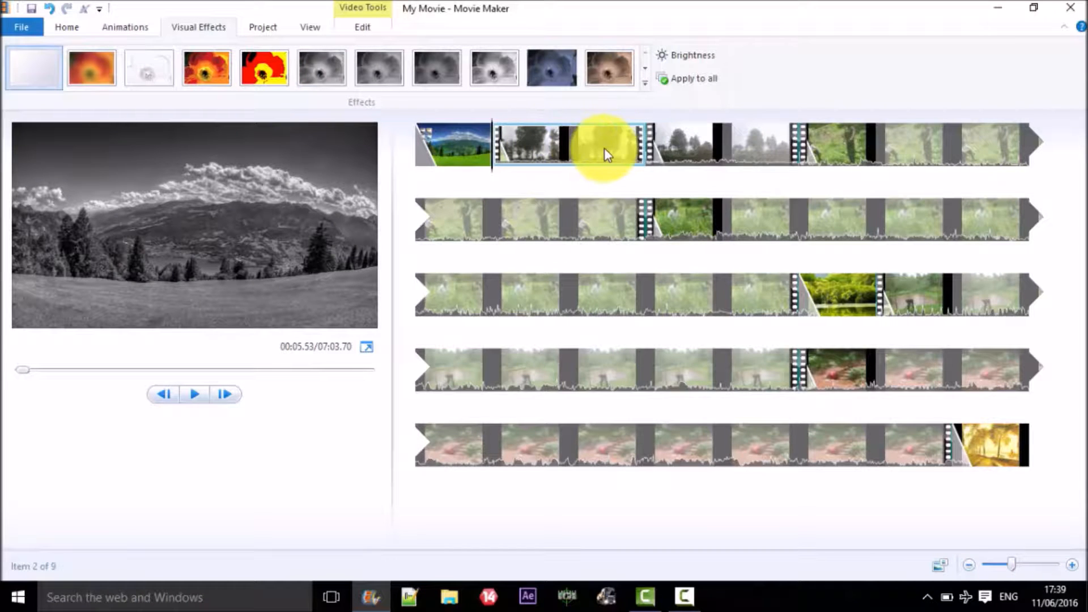
left_click(676, 137, "ctrl")
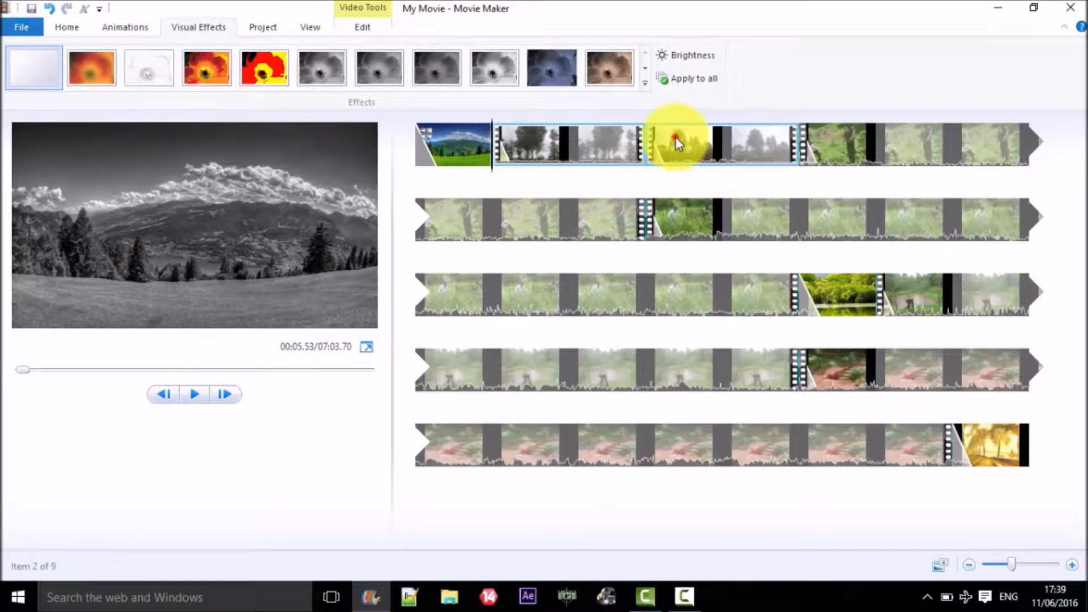
left_click(674, 137)
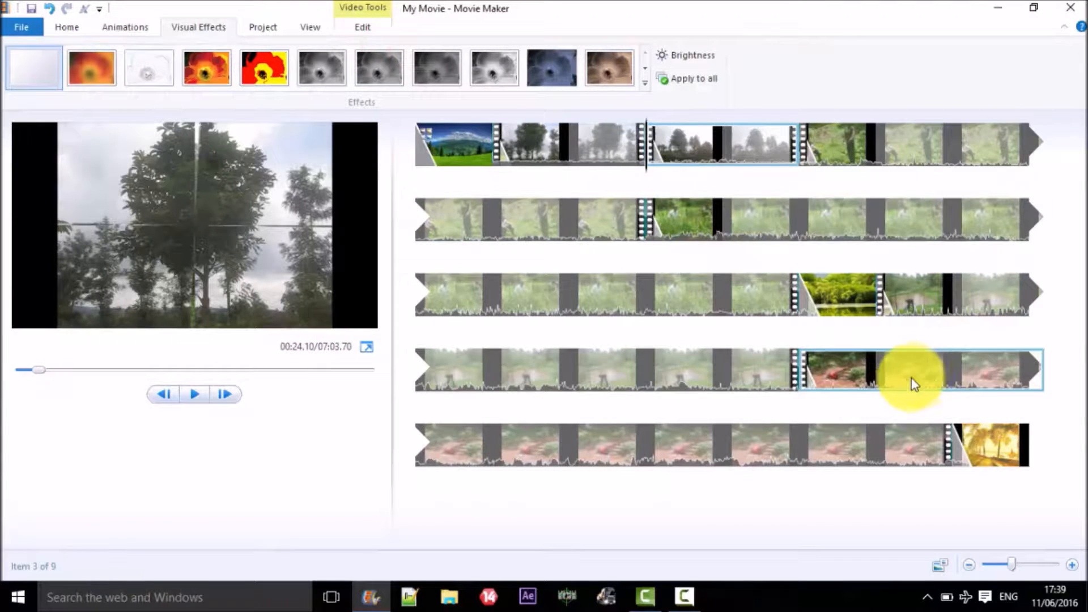
left_click(1001, 453)
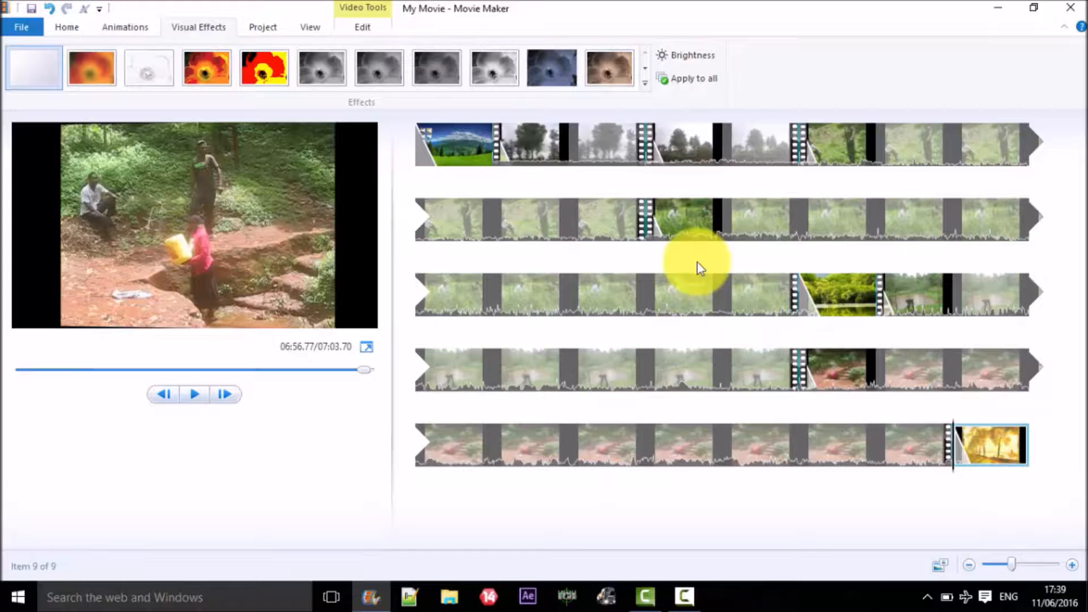
left_click(312, 72)
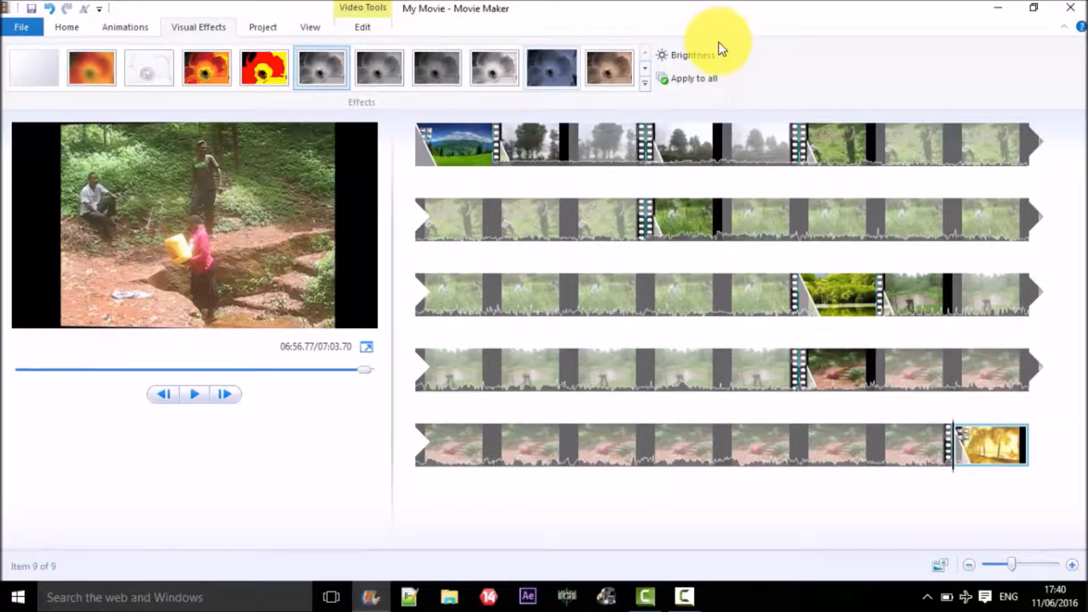
left_click(603, 218)
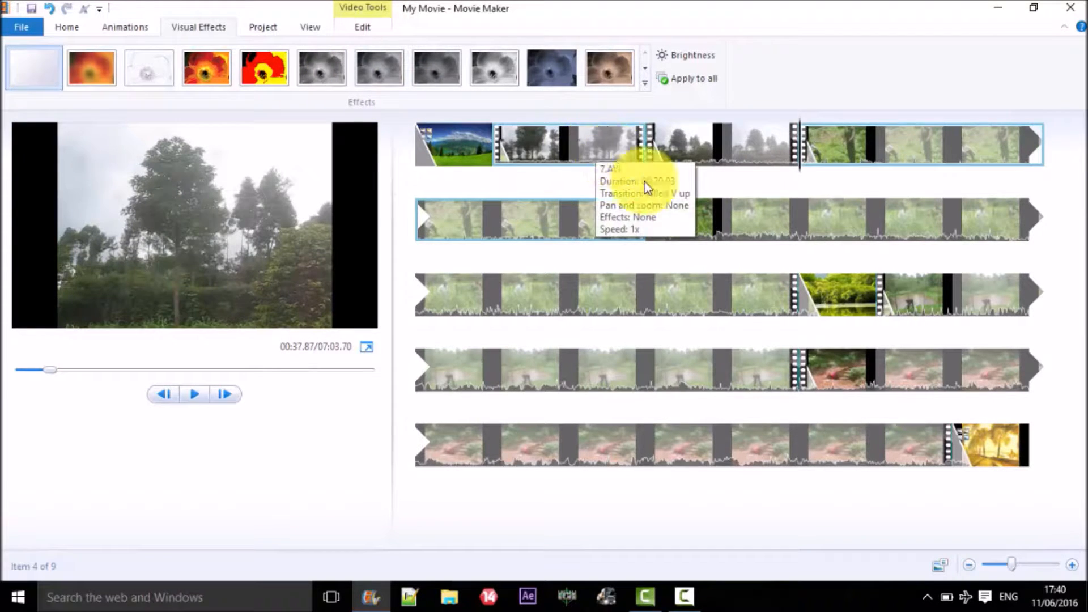
left_click(1017, 447)
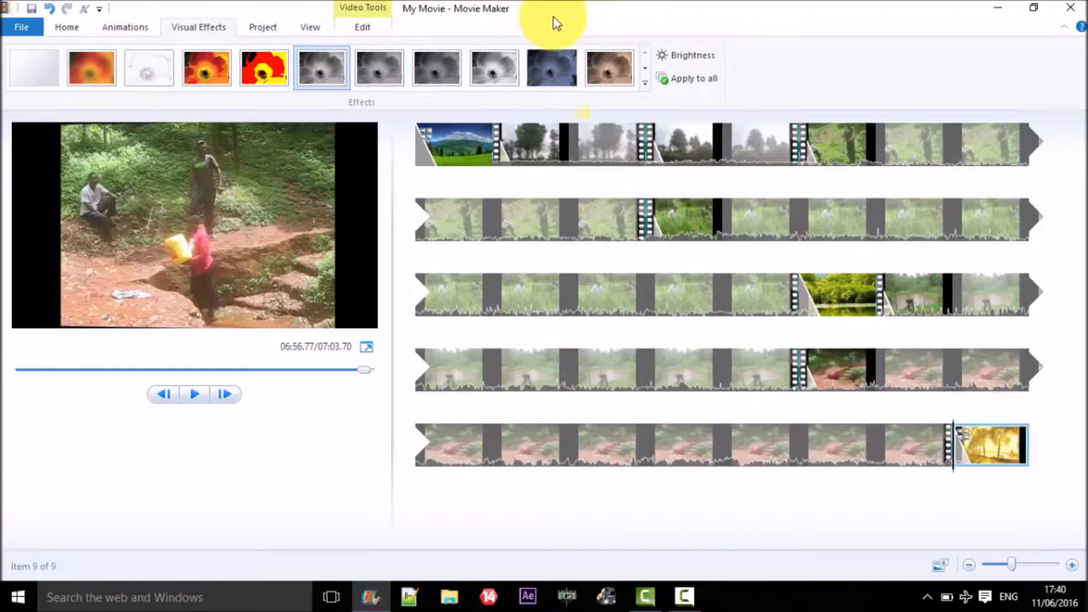
left_click(356, 28)
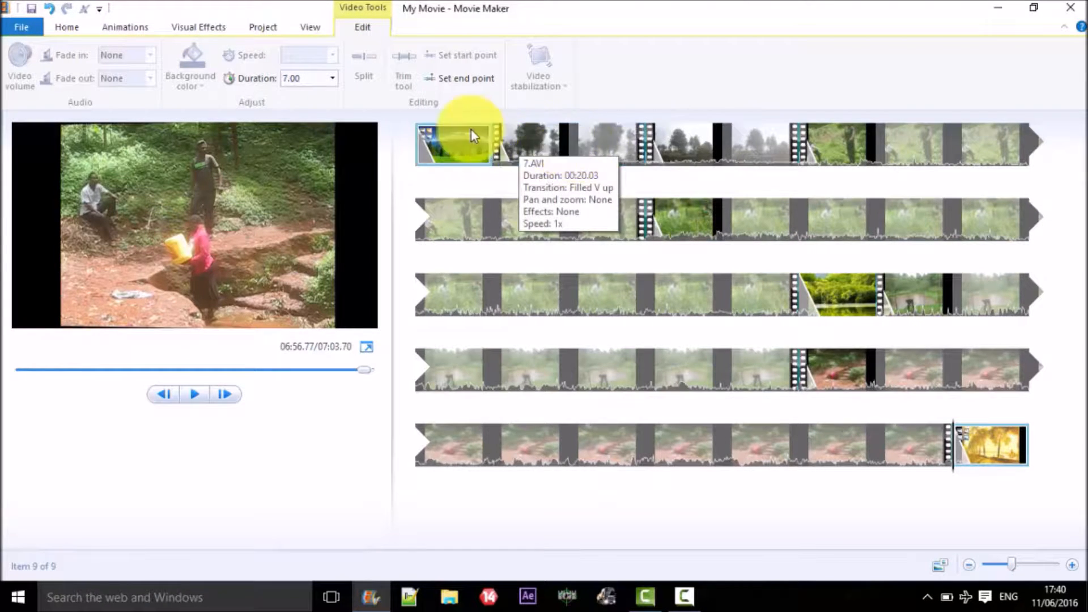
left_click(434, 146)
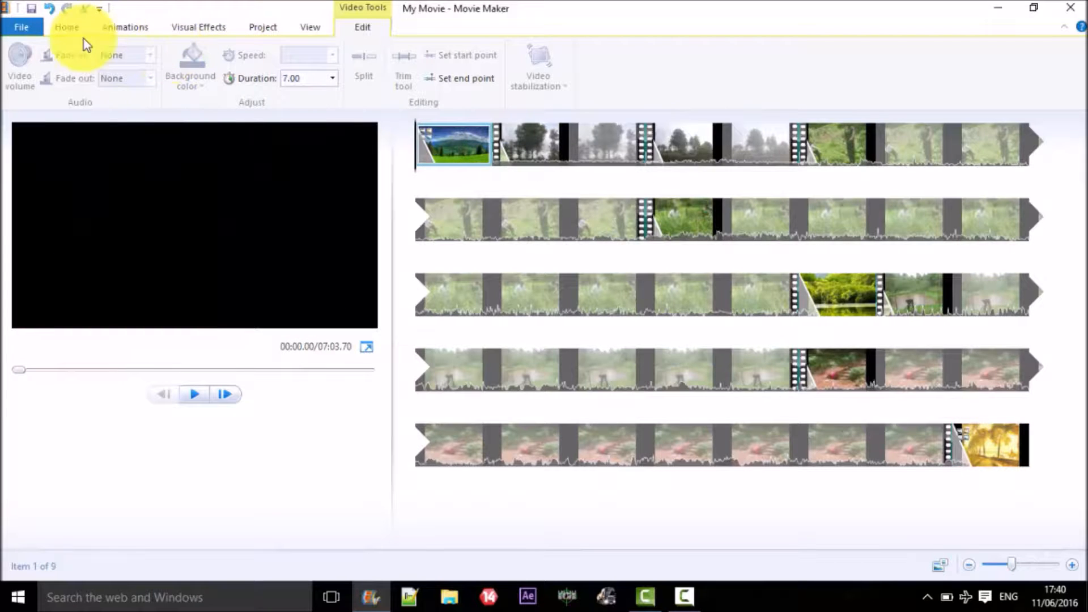
- Add a title slide before the mountain landscape picture at the start of the movie
left_click(68, 28)
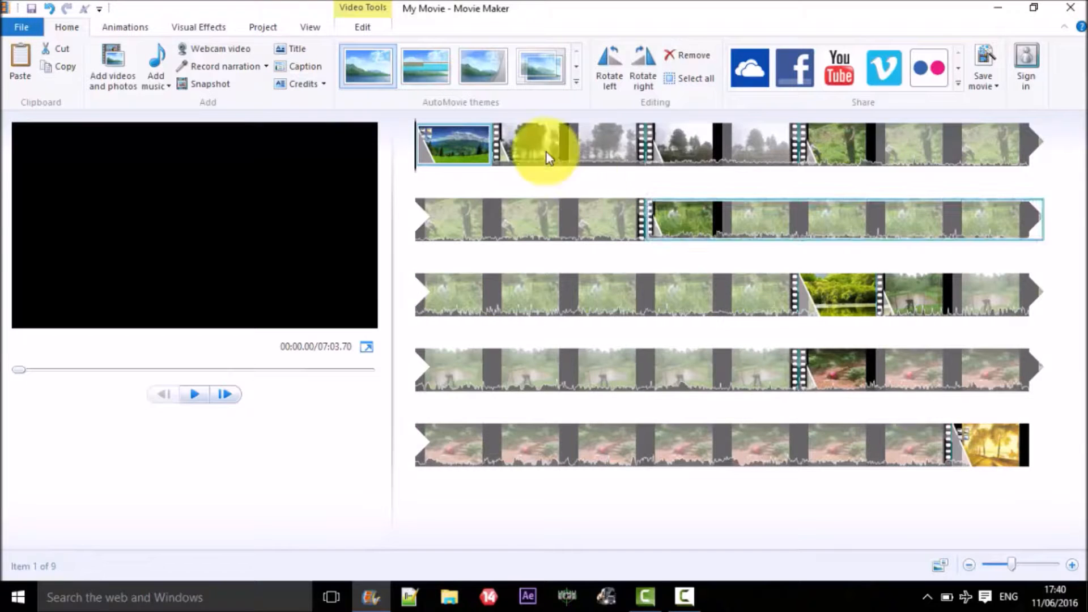
left_click(426, 160)
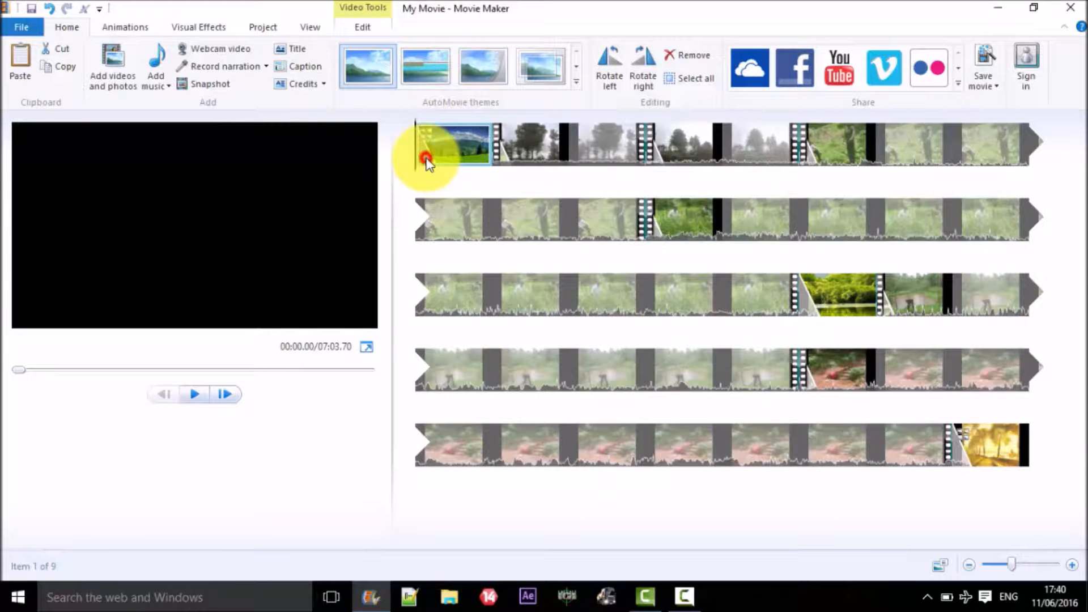
left_click(287, 48)
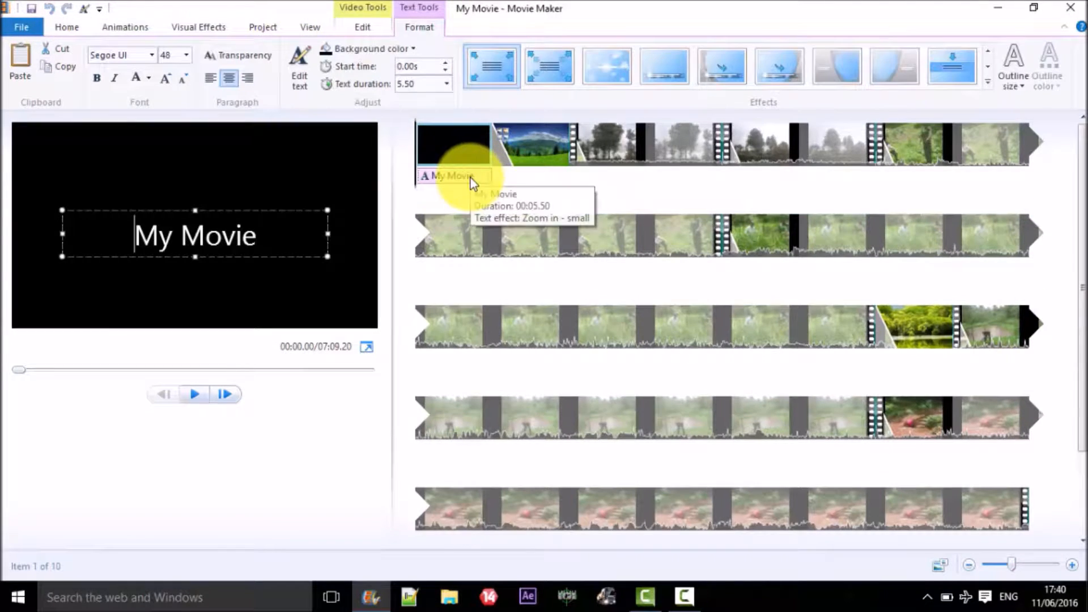
- Replace the title's default text with "Kisii Greetings at work"
key("Delete")
key("Delete")
key("Delete")
key("Delete")
key("Delete")
key("Delete")
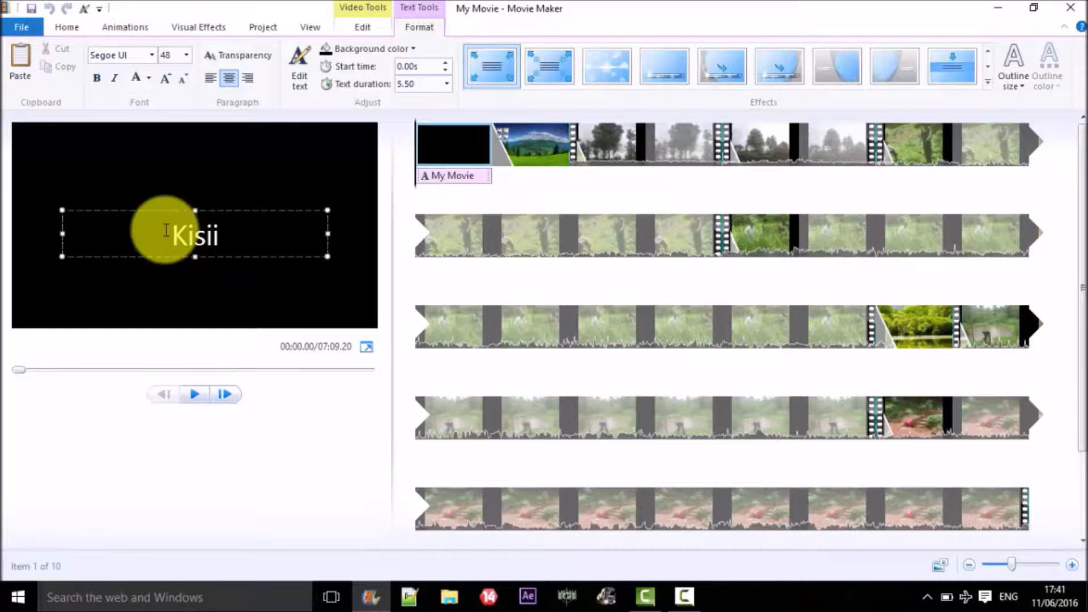
type("Greetu")
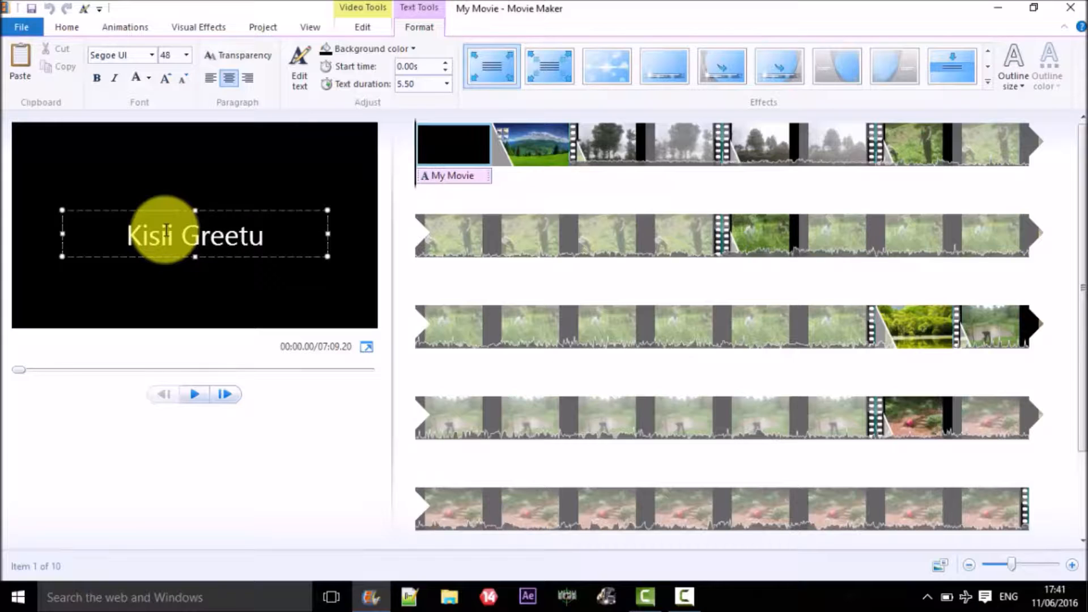
key("BackSpace")
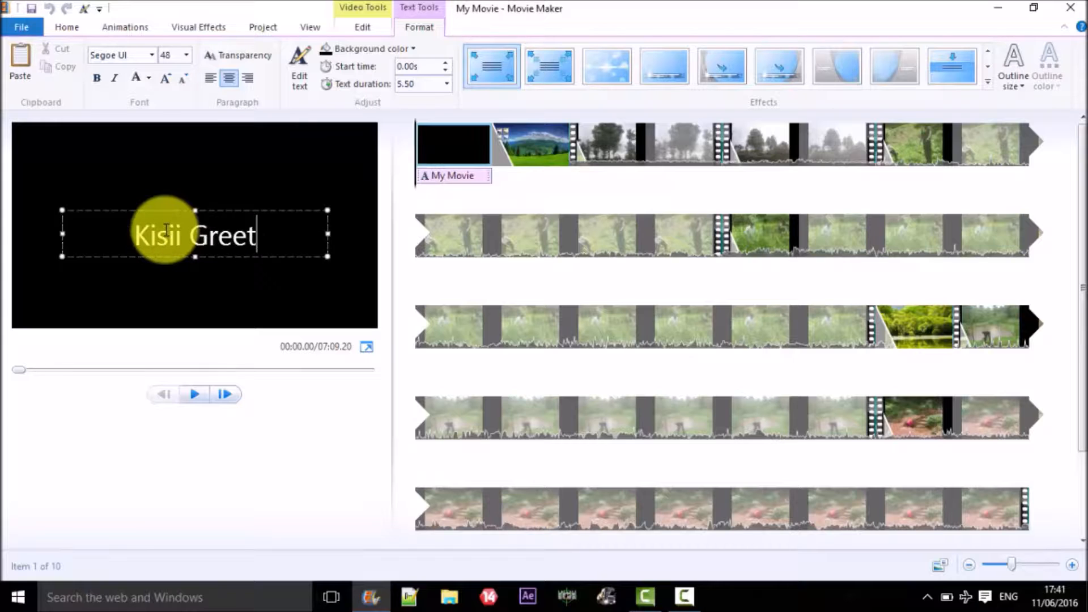
type("ings ")
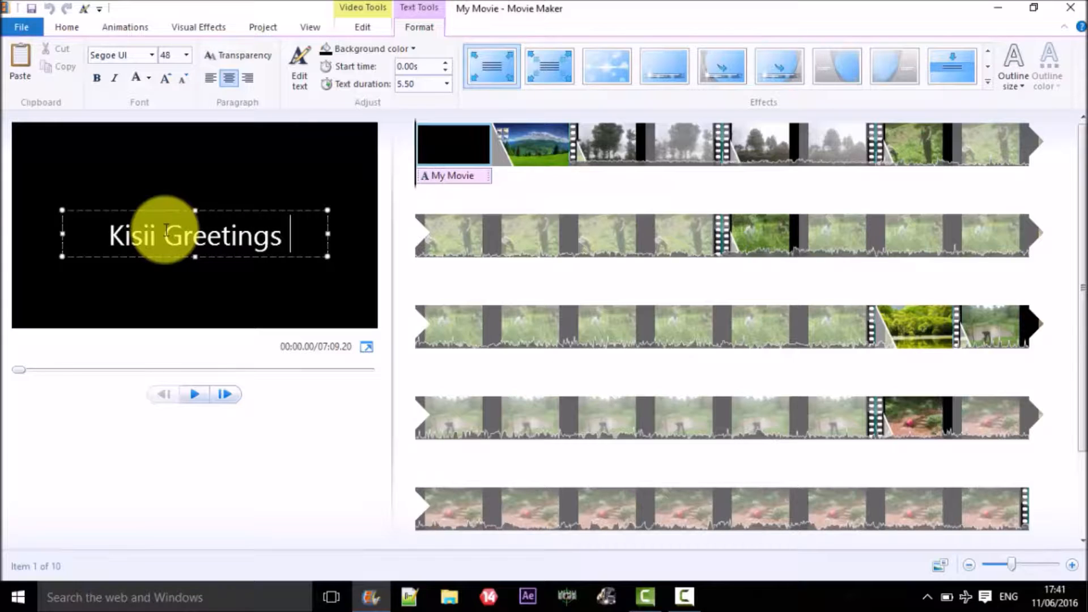
type("at work")
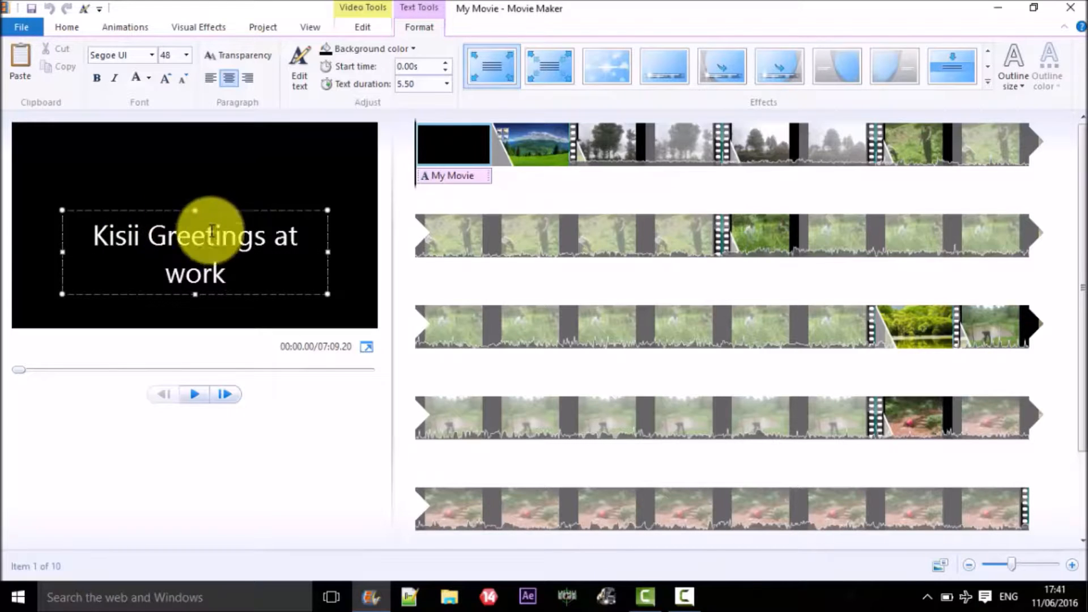
- Widen the title's text box so the text fits on one line, and move it slightly higher on the slide
left_click_drag(327, 250, 356, 244)
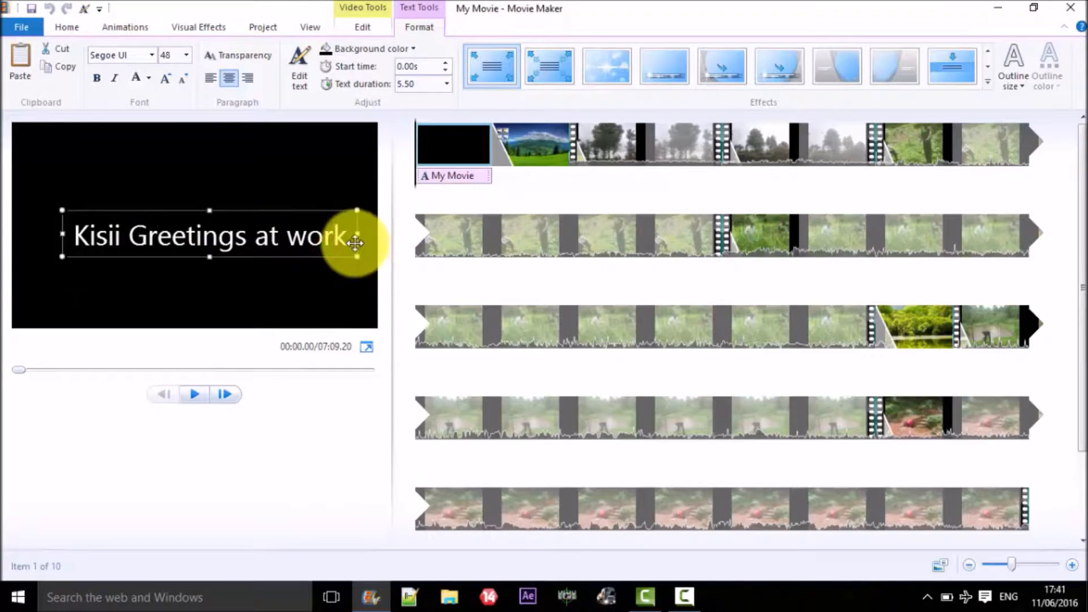
left_click_drag(225, 213, 224, 188)
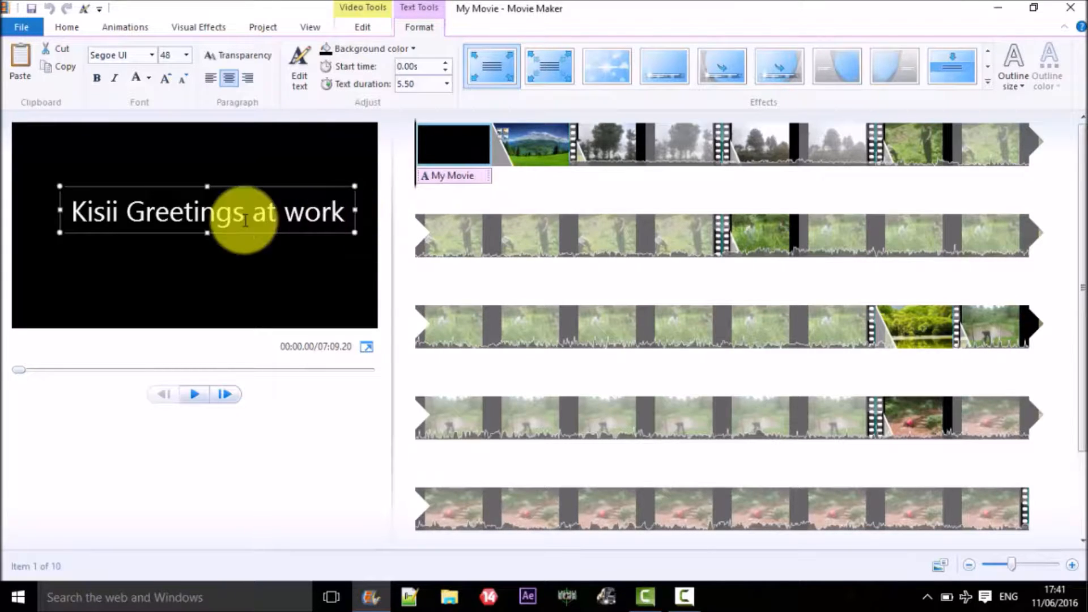
left_click(278, 148)
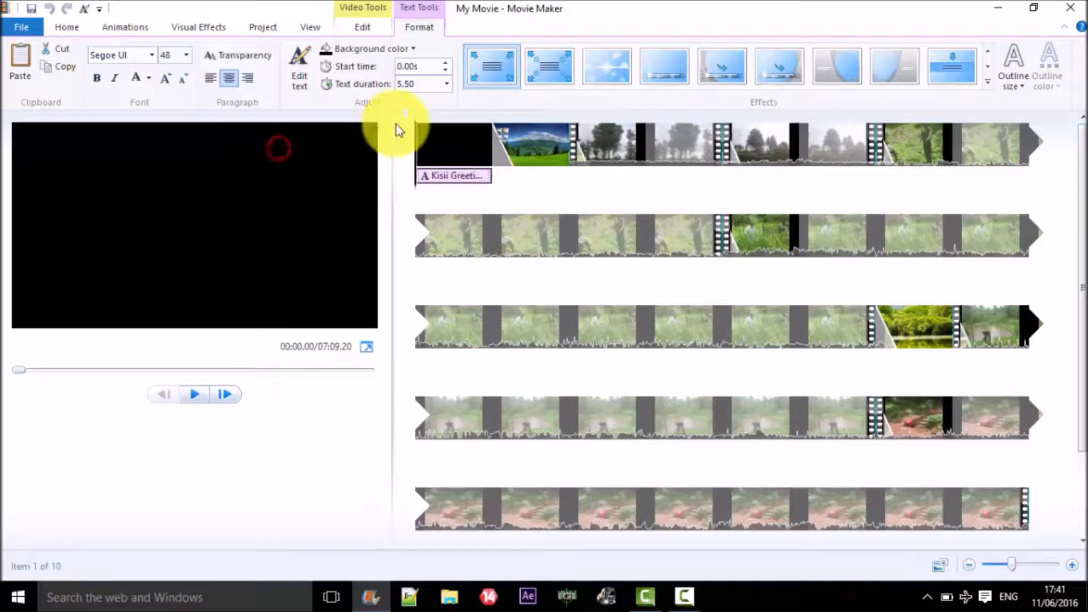
- Set the title slide's background color to the standard medium blue
left_click(424, 150)
left_click(452, 172)
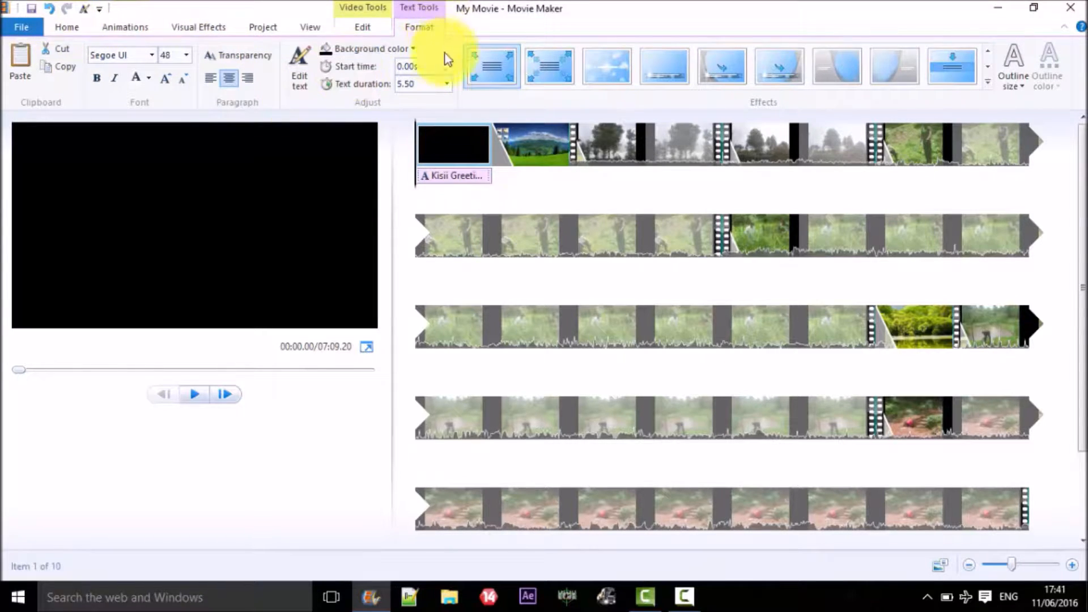
left_click(413, 52)
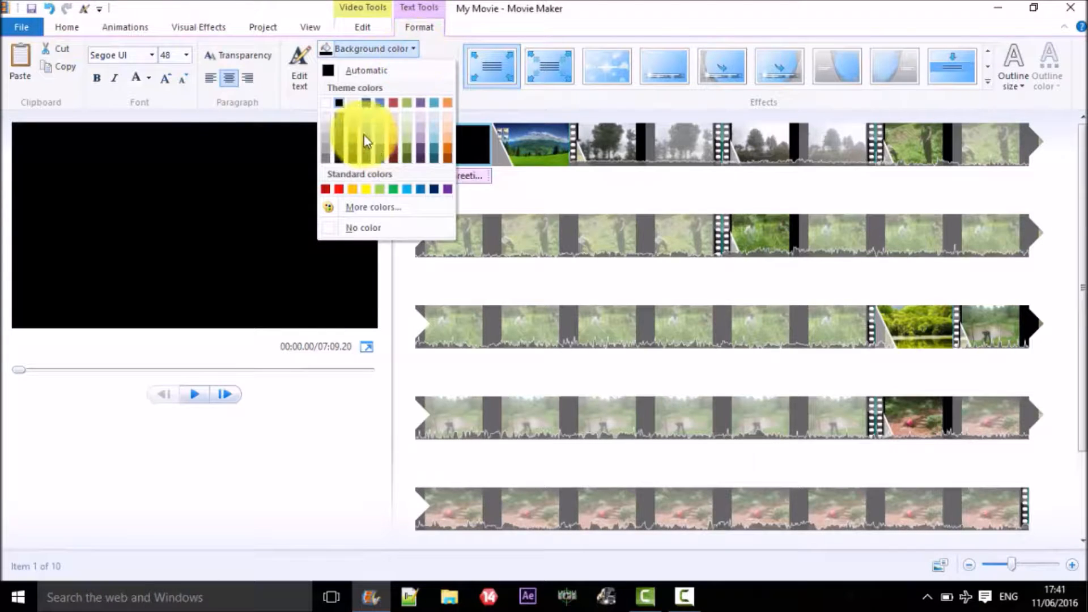
left_click(422, 190)
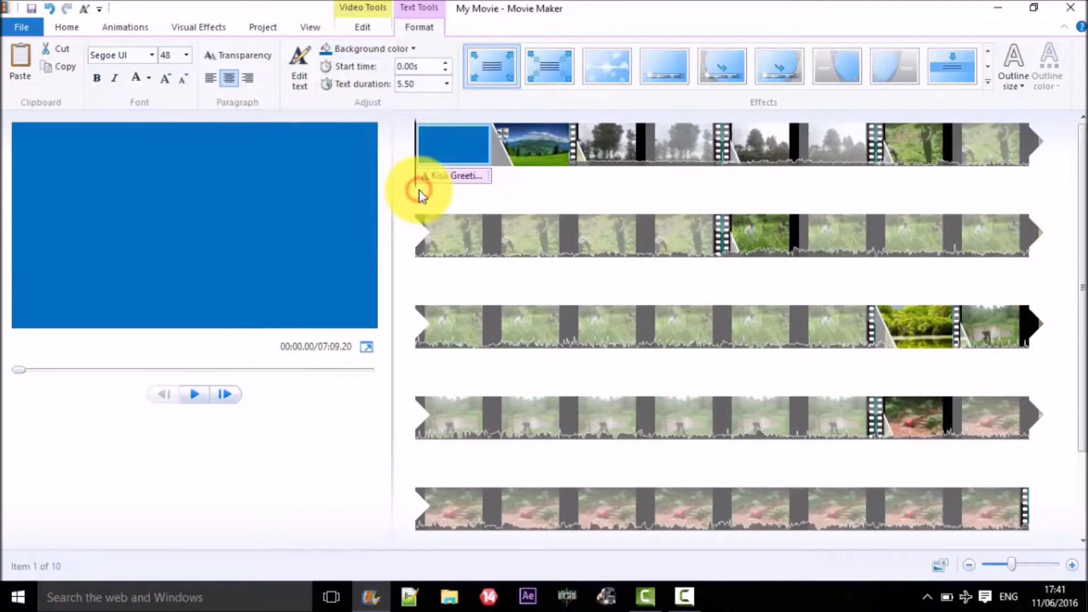
- Set the title text's color to yellow and its font to Vladimir Script
left_click(151, 80)
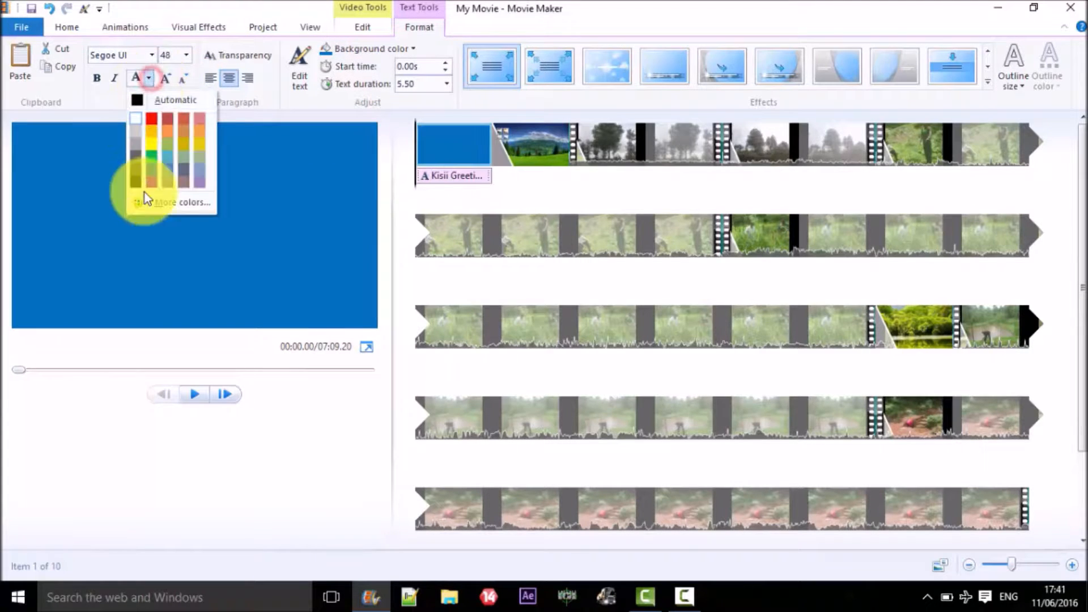
left_click(152, 144)
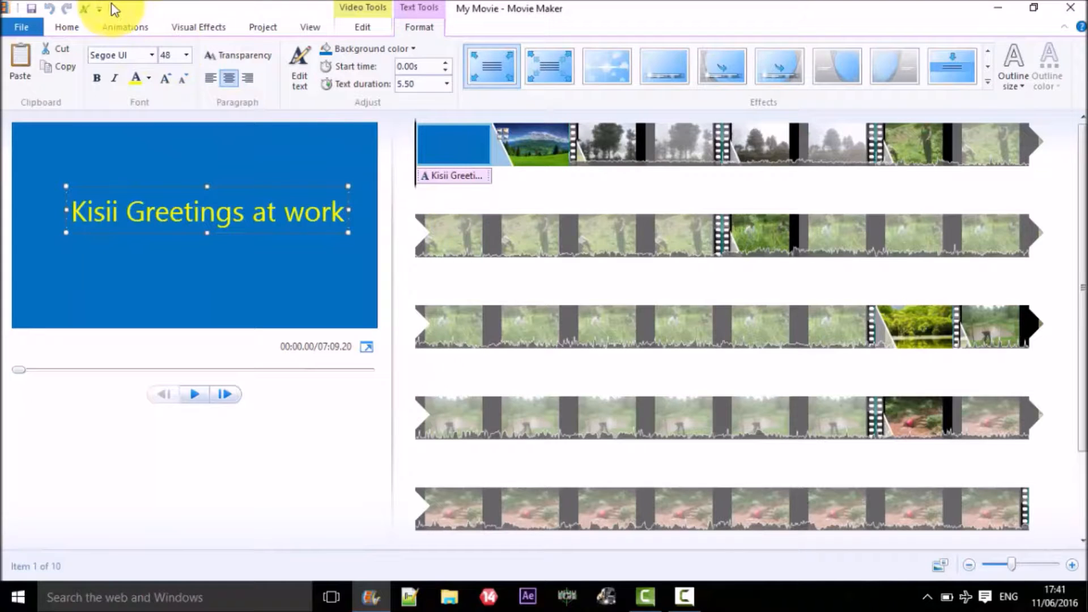
left_click(125, 51)
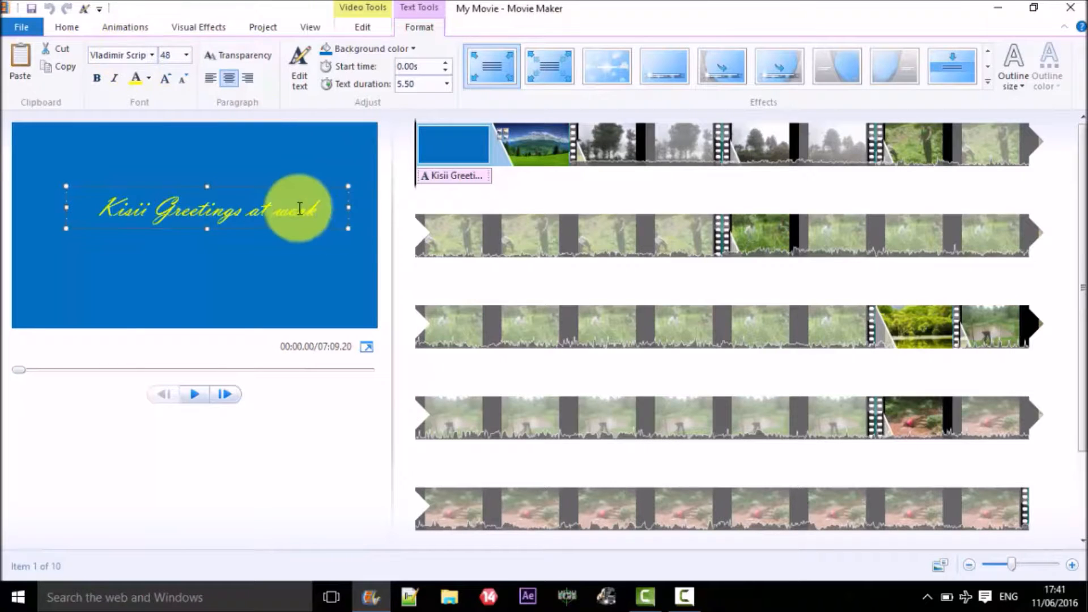
left_click(536, 145)
double_click(645, 141)
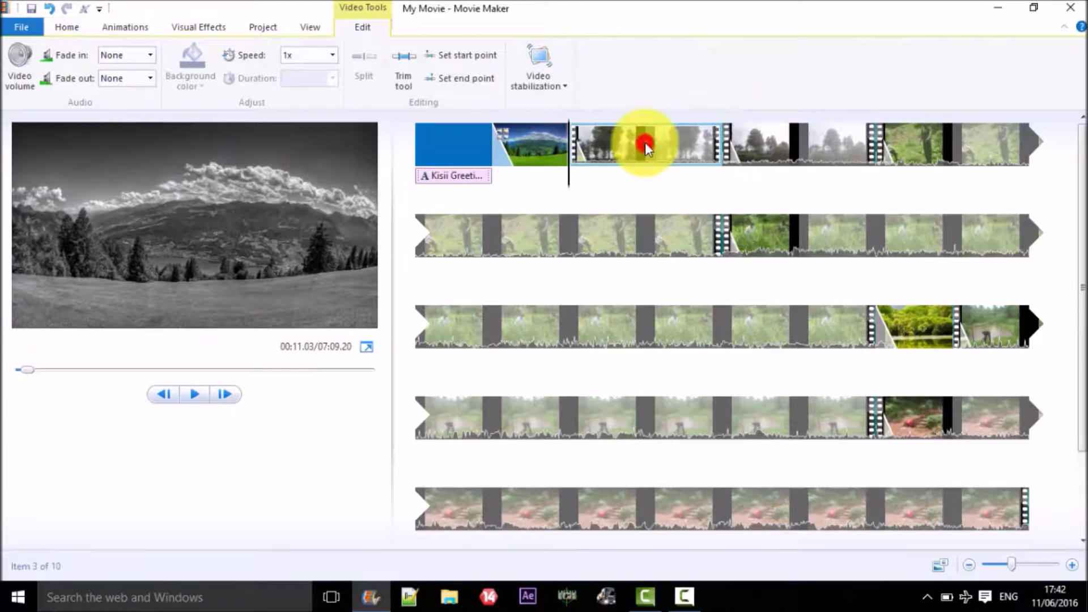
left_click(579, 172)
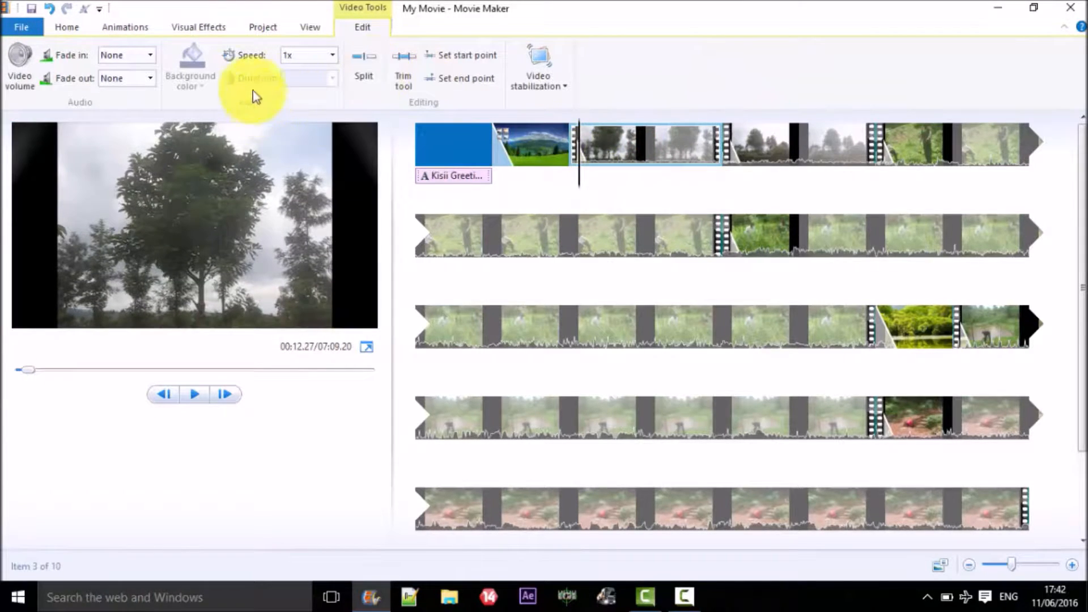
left_click(579, 164)
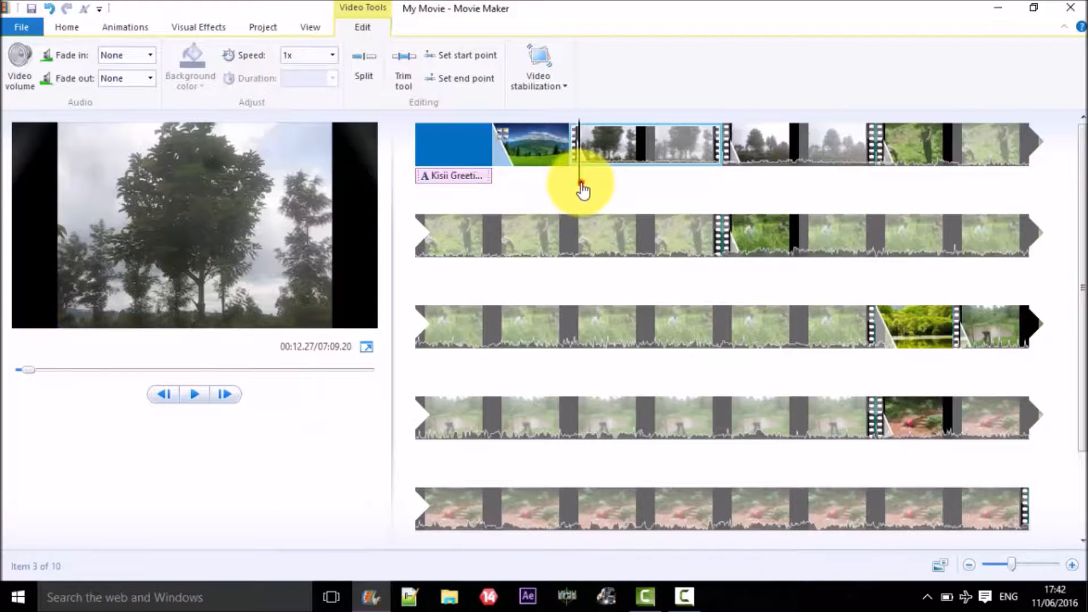
left_click(616, 183)
mouse_move(616, 178)
left_mouse_down()
mouse_move(603, 175)
mouse_move(618, 175)
left_mouse_up()
left_click(892, 324)
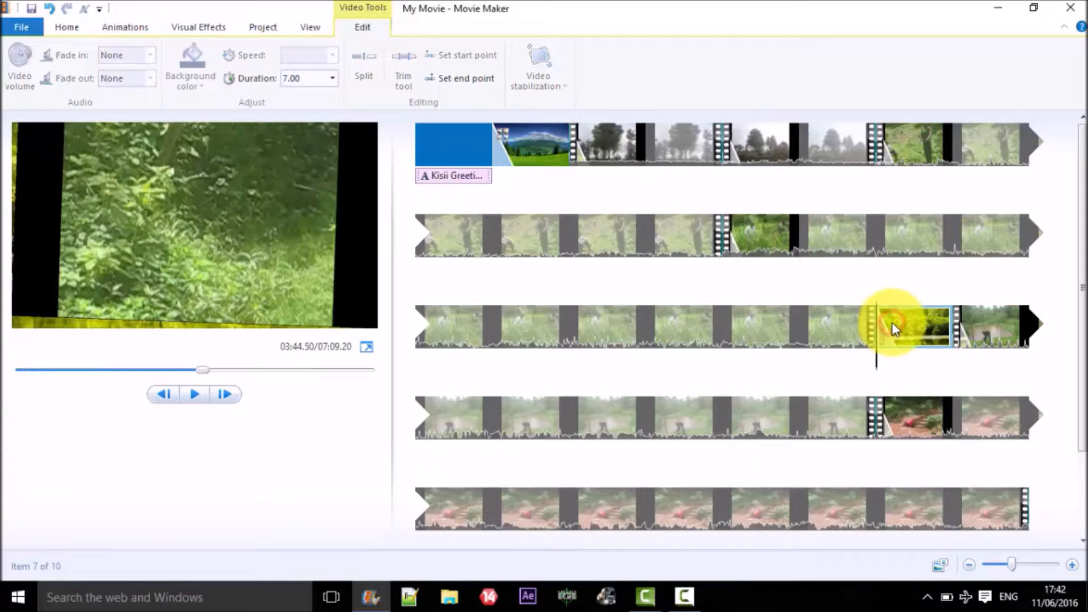
left_click(876, 351)
- Add a caption at the start of the ninth clip, where the woman in pink bends over the well
left_click_drag(876, 354, 893, 417)
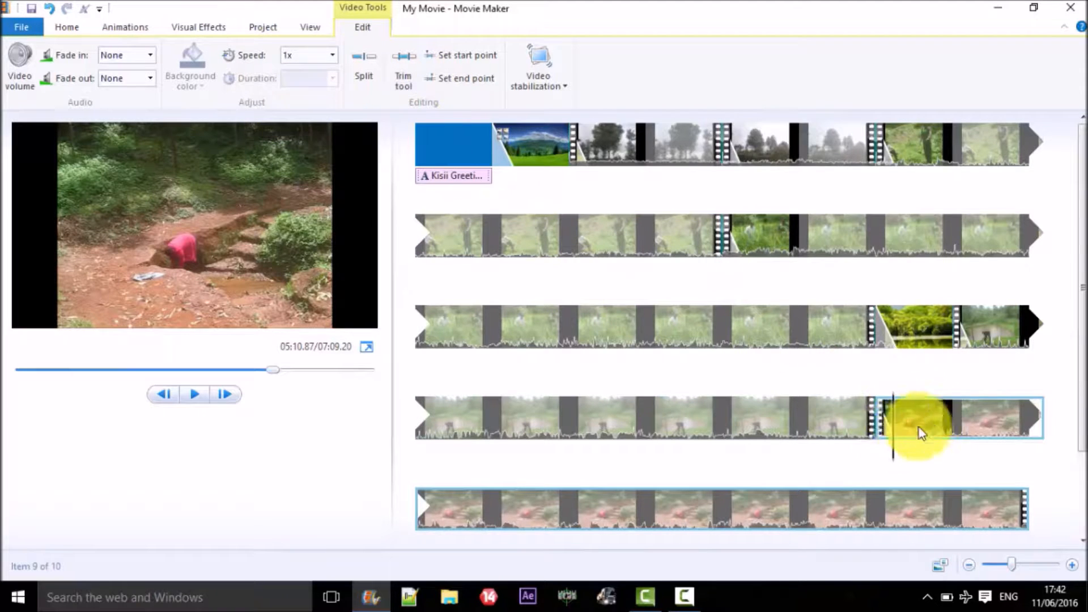
left_click(881, 442)
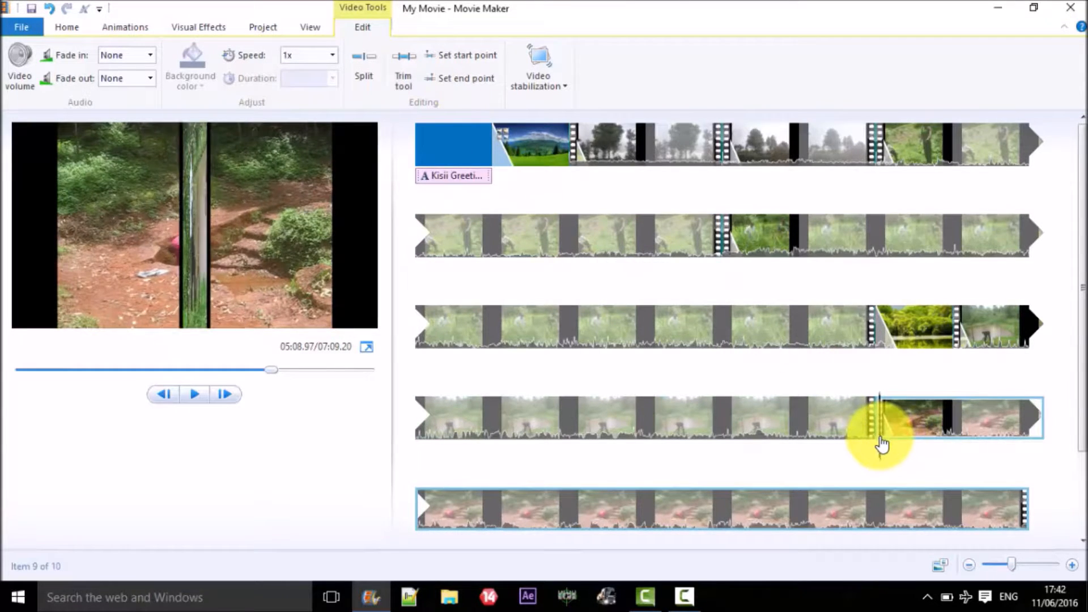
left_click_drag(879, 437, 876, 436)
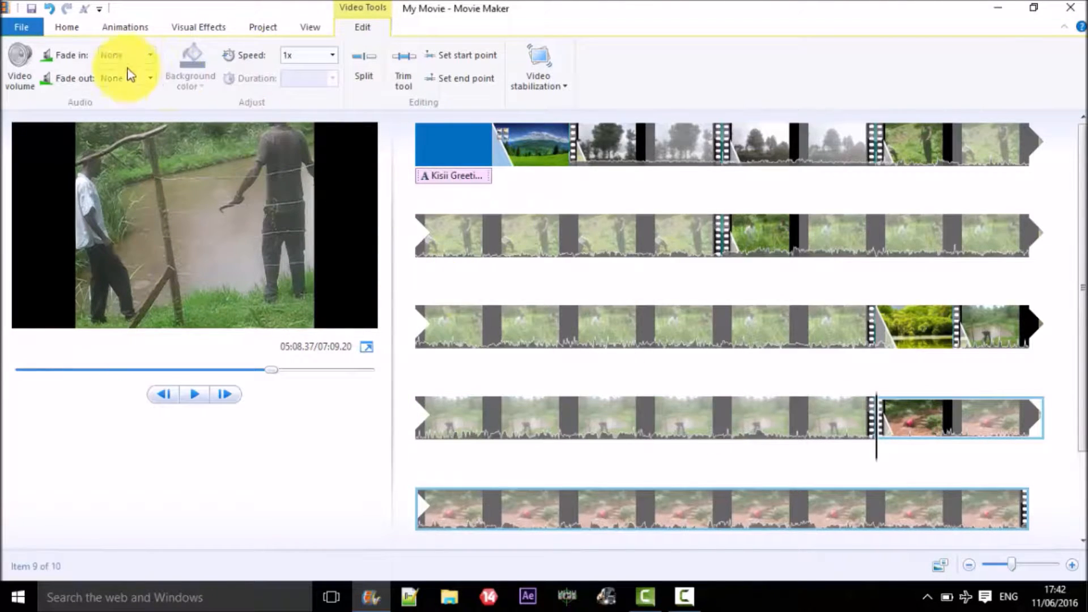
left_click(81, 29)
left_click(322, 67)
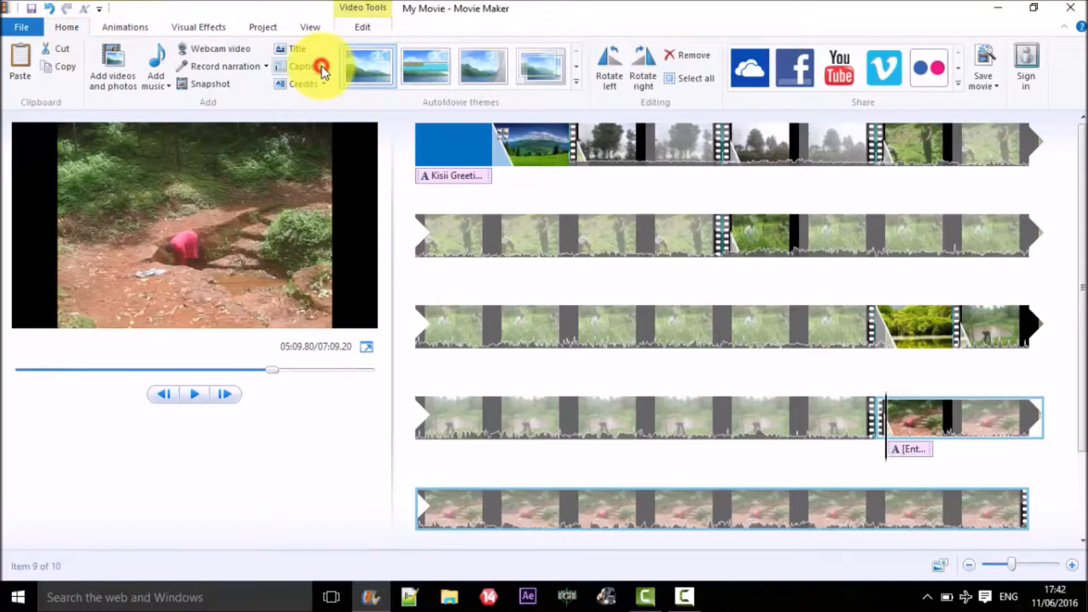
- Replace the new caption's default text with "The woman at the well"
left_click_drag(257, 296, 142, 296)
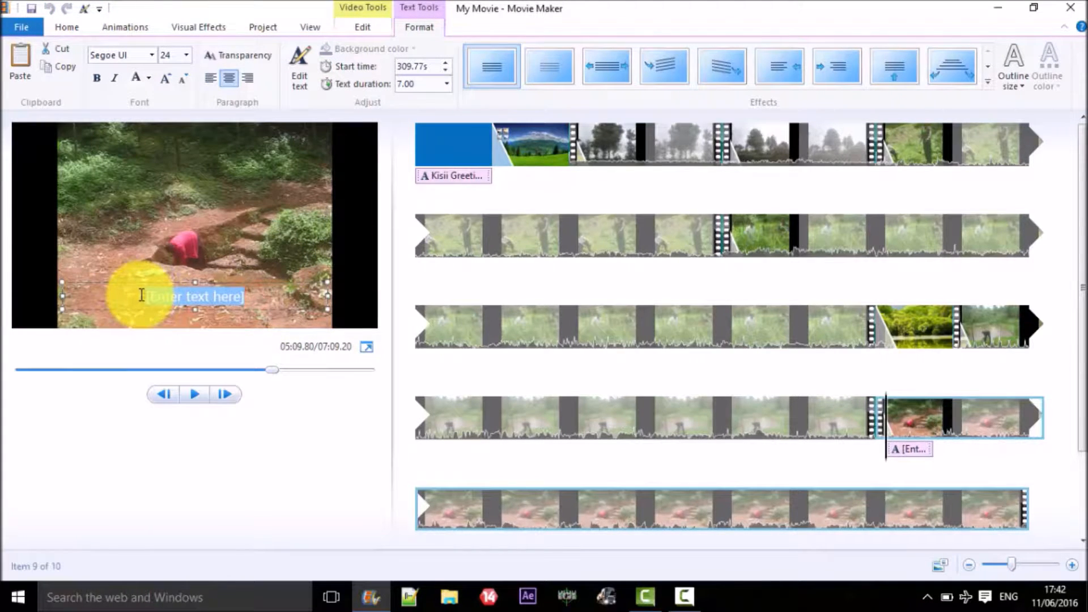
type("THE")
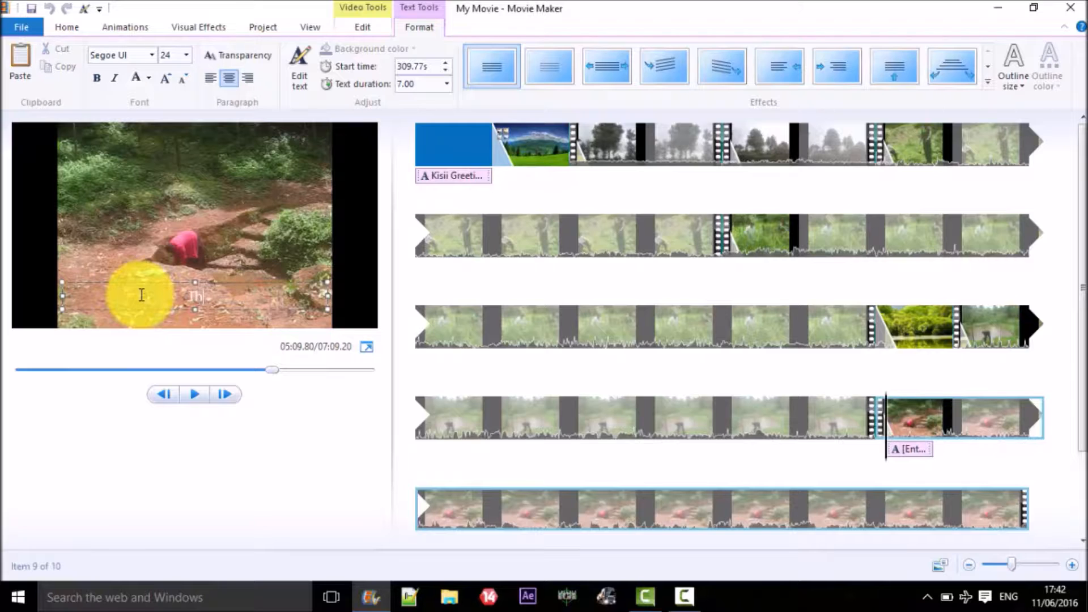
type(" woman at the well")
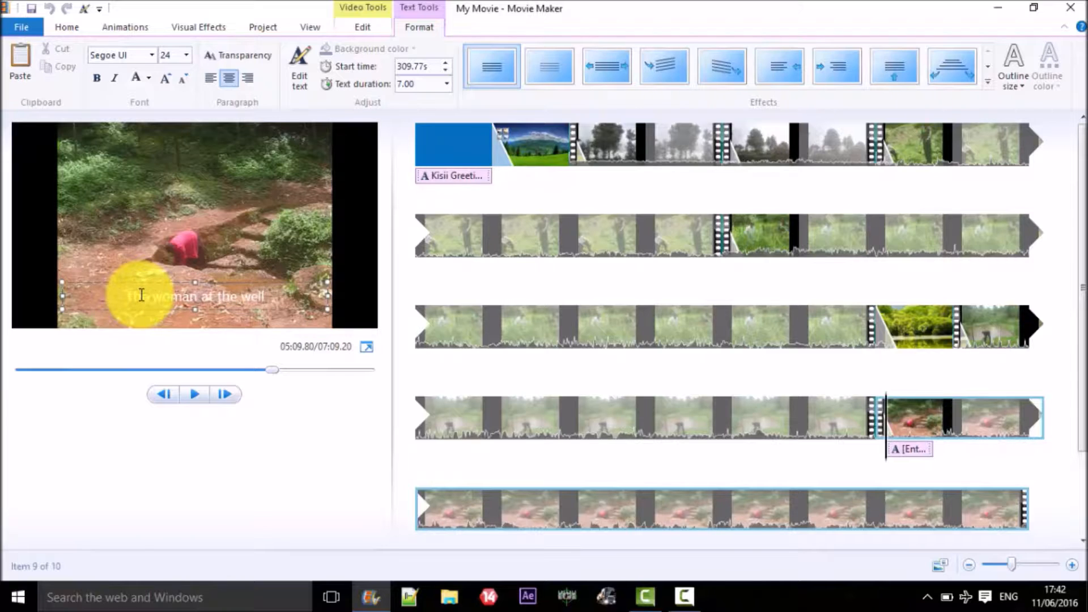
- Try blue as the text color of the caption "The woman at the well"
left_click(148, 78)
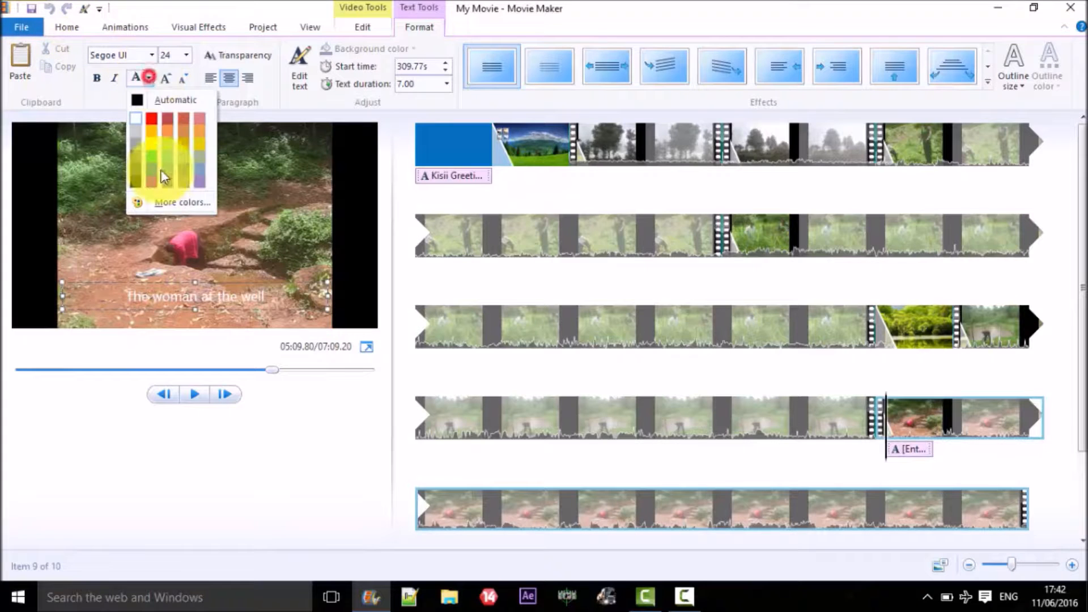
left_click(153, 173)
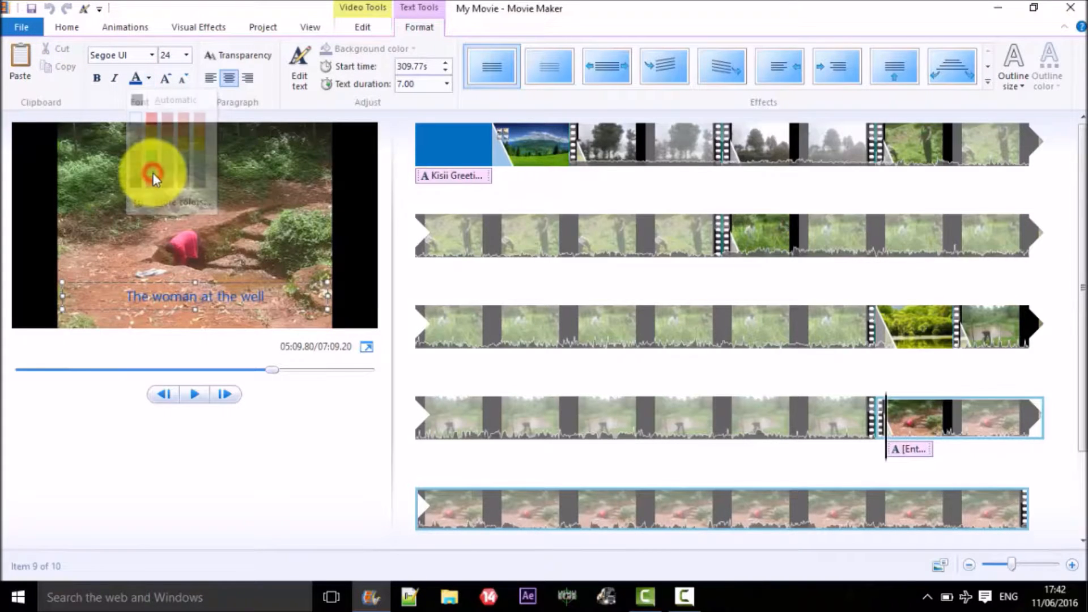
left_click(152, 55)
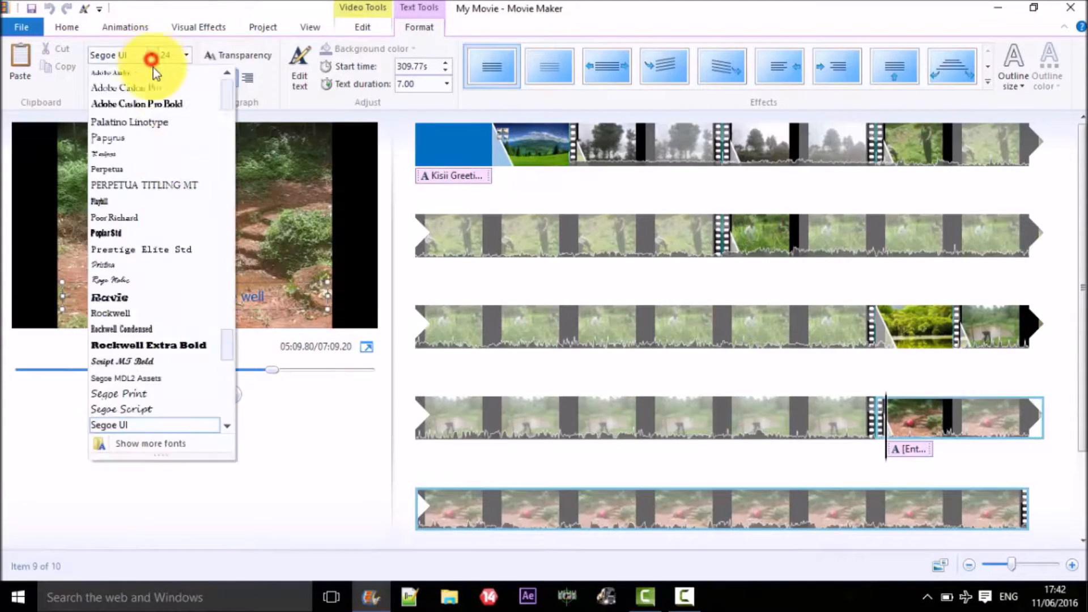
left_click(173, 27)
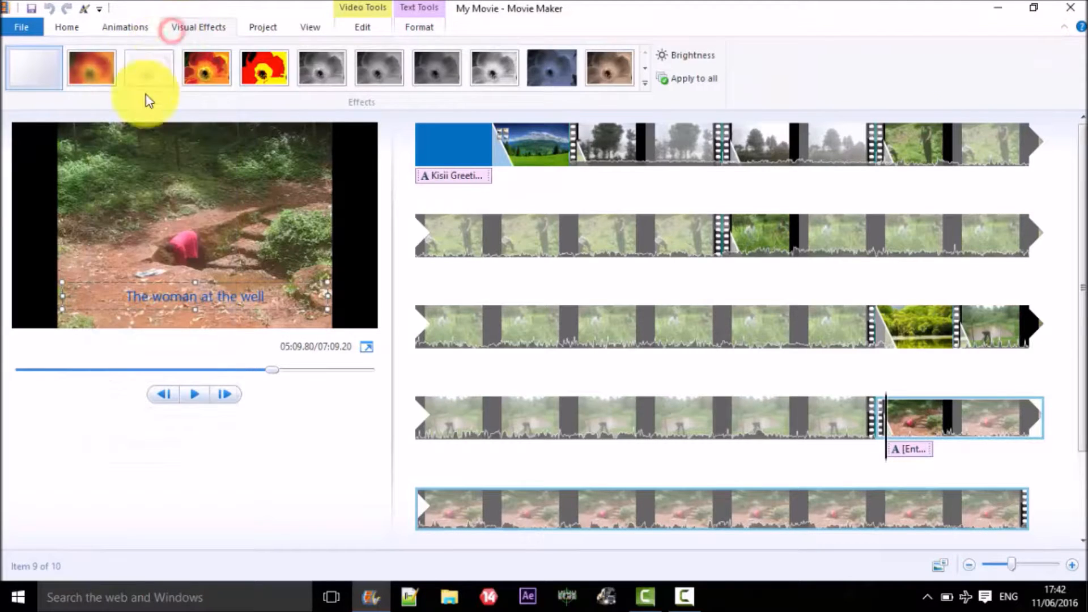
left_click(136, 27)
left_click(67, 27)
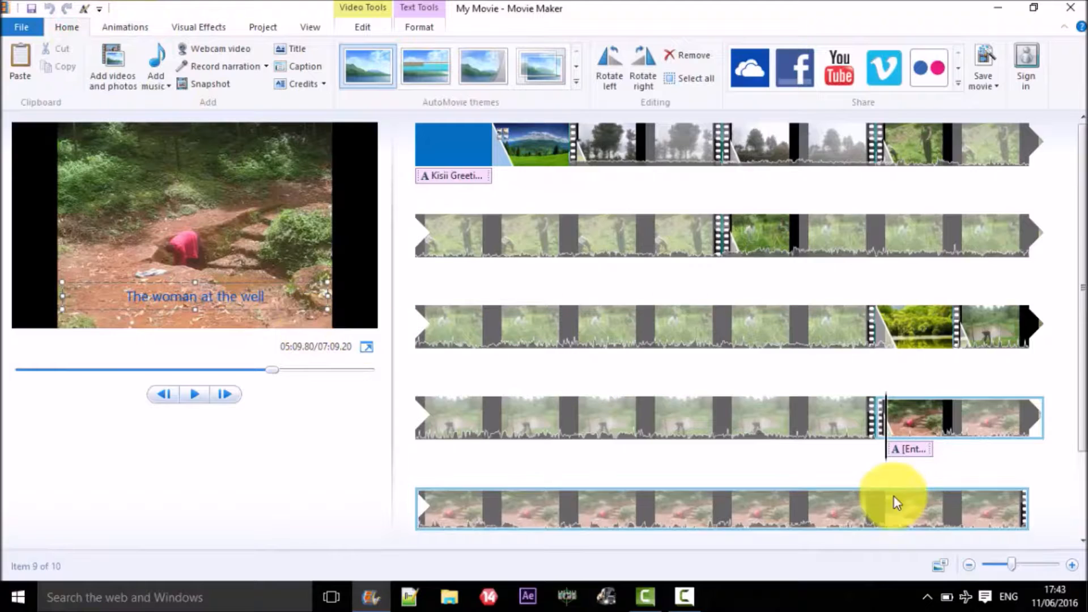
- Try yellow text on the caption "The woman at the well", and finally set its text color to white
left_click(917, 454)
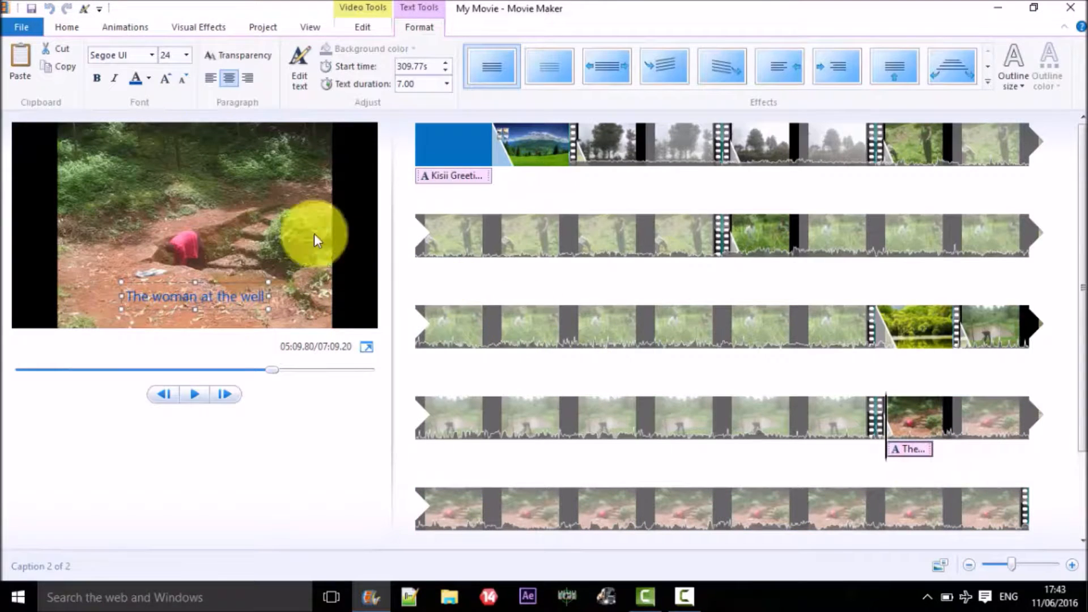
left_click(148, 82)
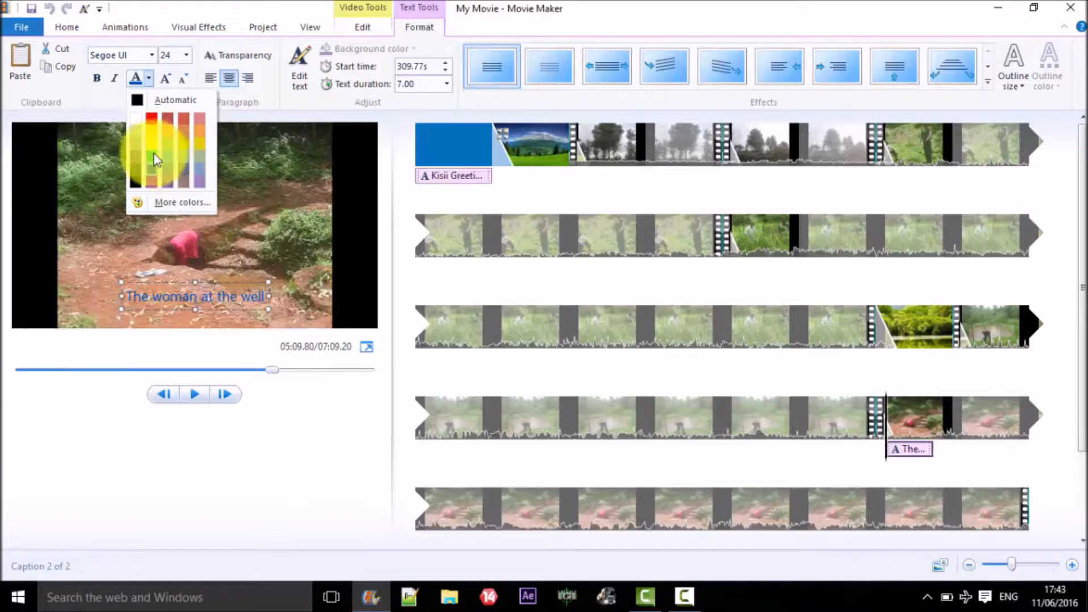
left_click(153, 145)
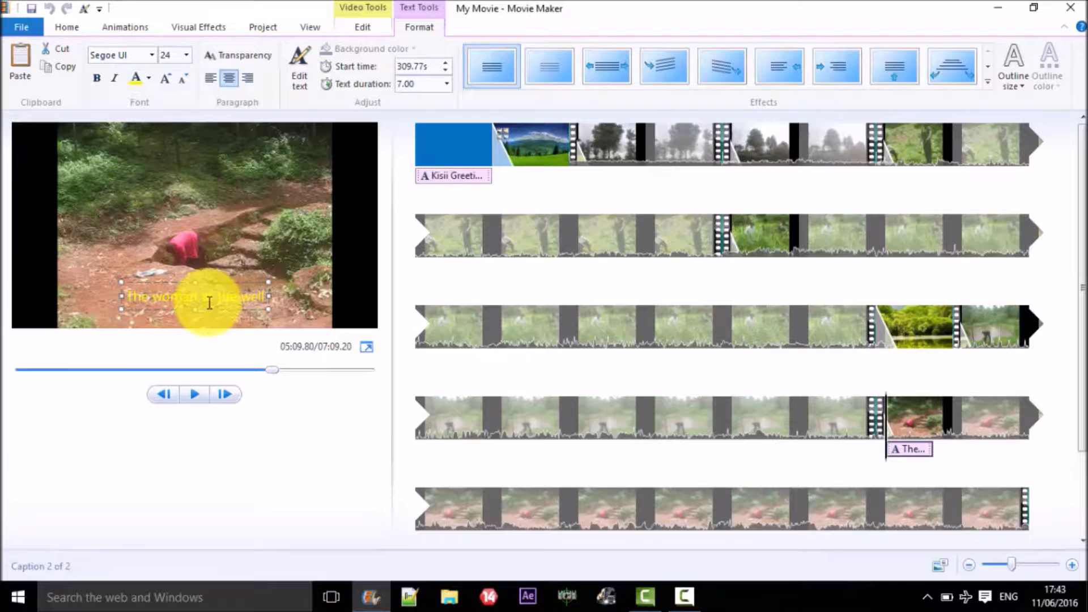
left_click(148, 78)
left_click(138, 121)
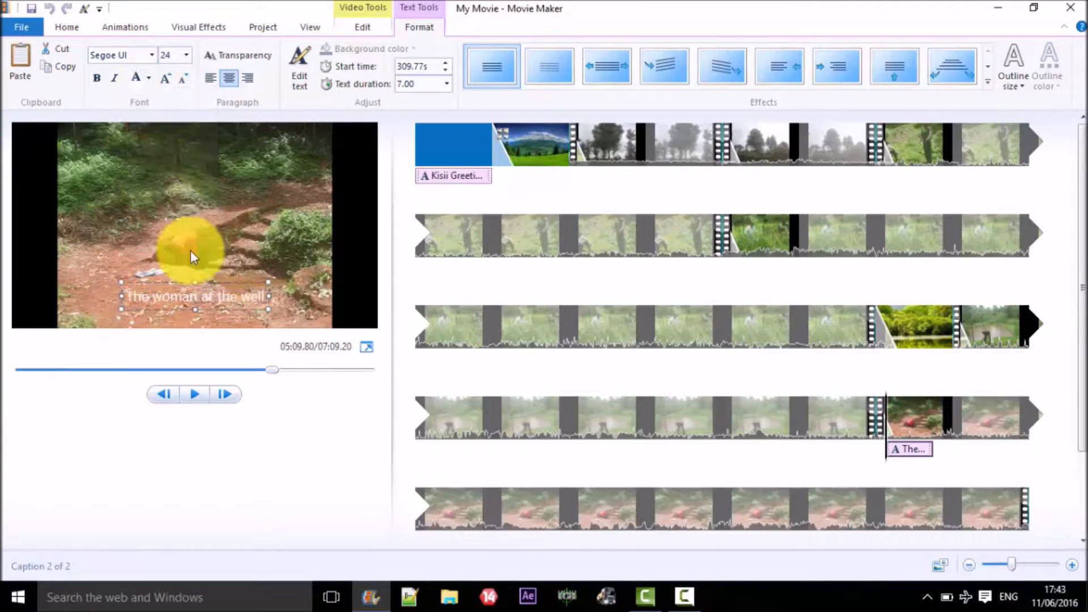
- Format the caption as bold italic in the Vladimir Script font and widen its text box slightly
left_click(95, 79)
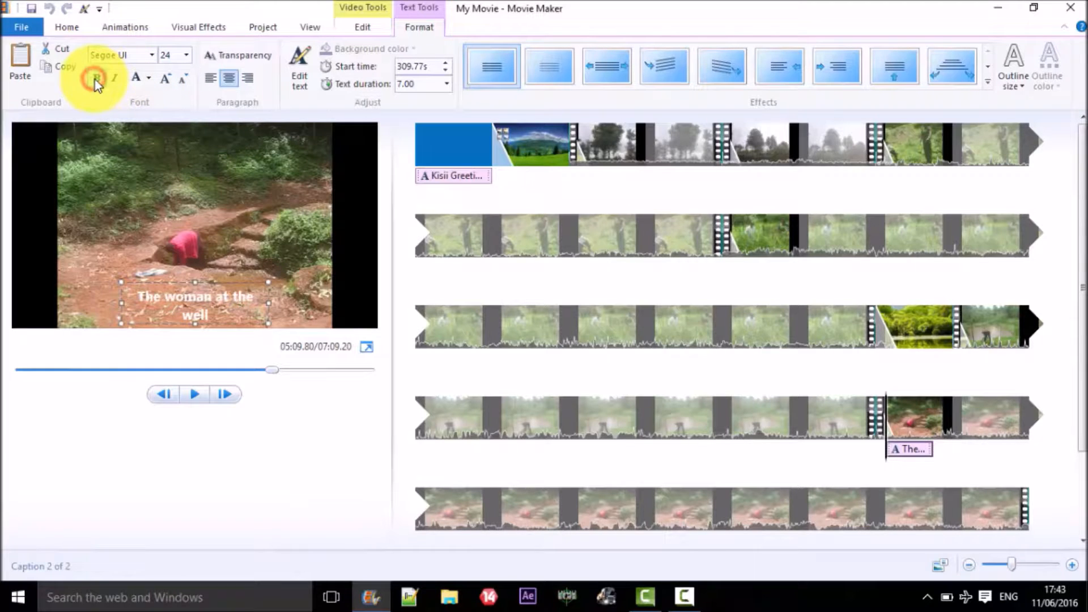
left_click(110, 81)
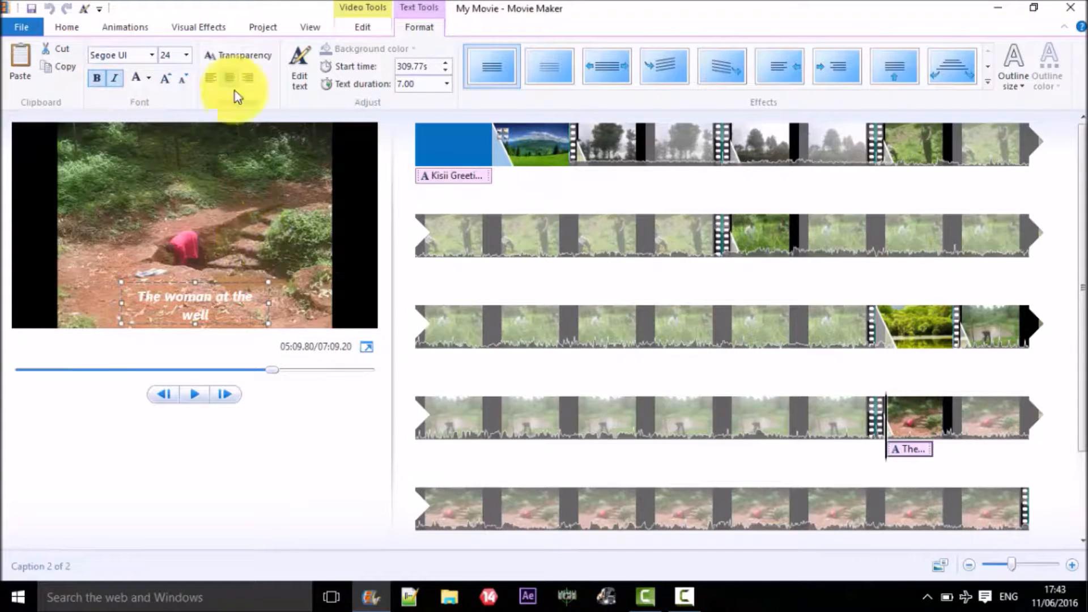
left_click(133, 55)
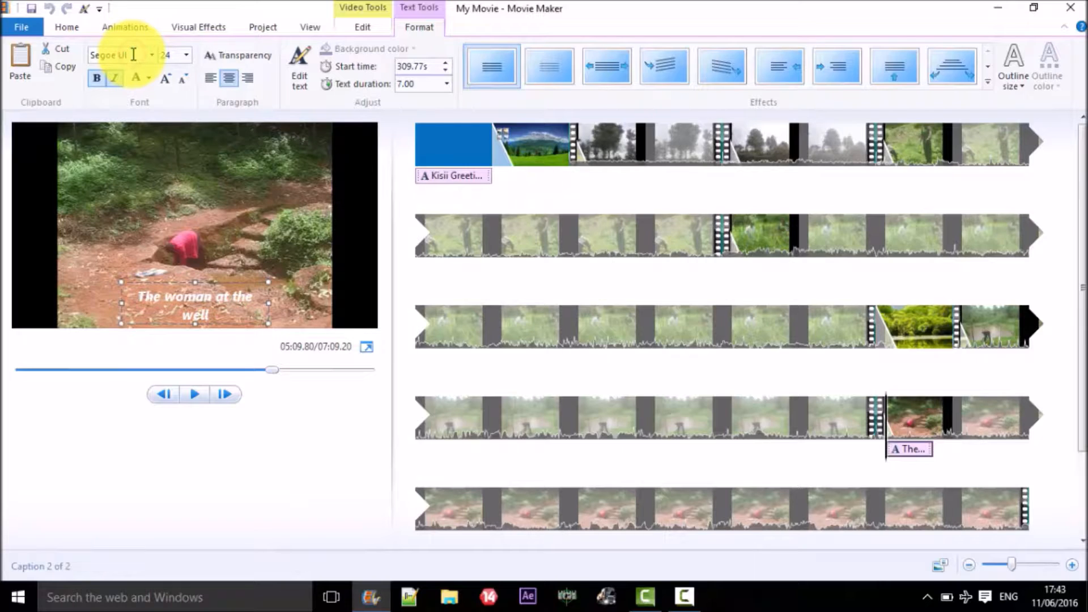
type("Vladimir Scrip")
key("Return")
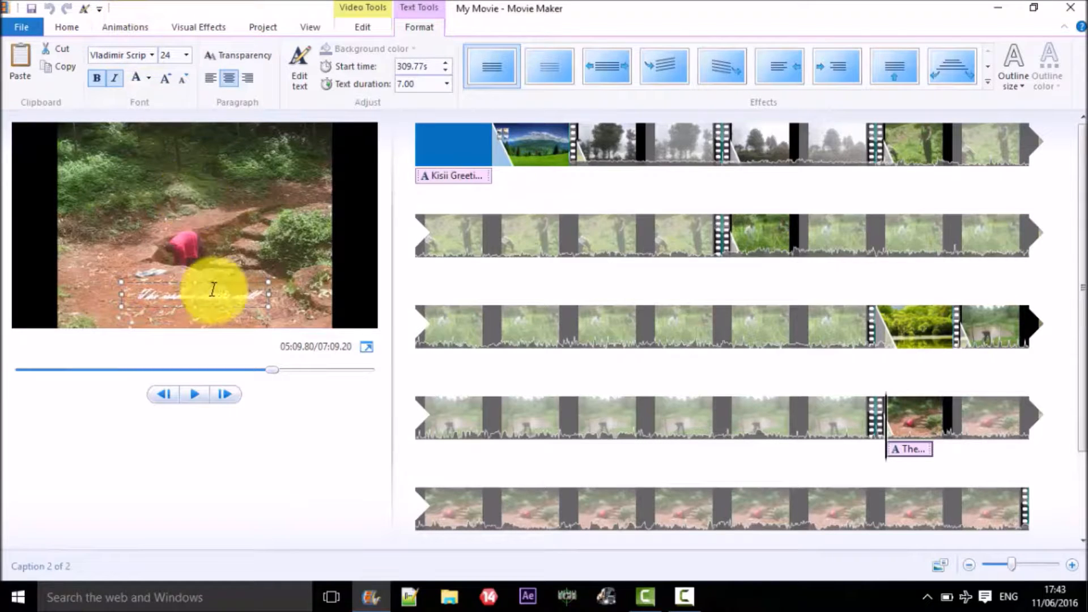
left_click_drag(268, 294, 293, 294)
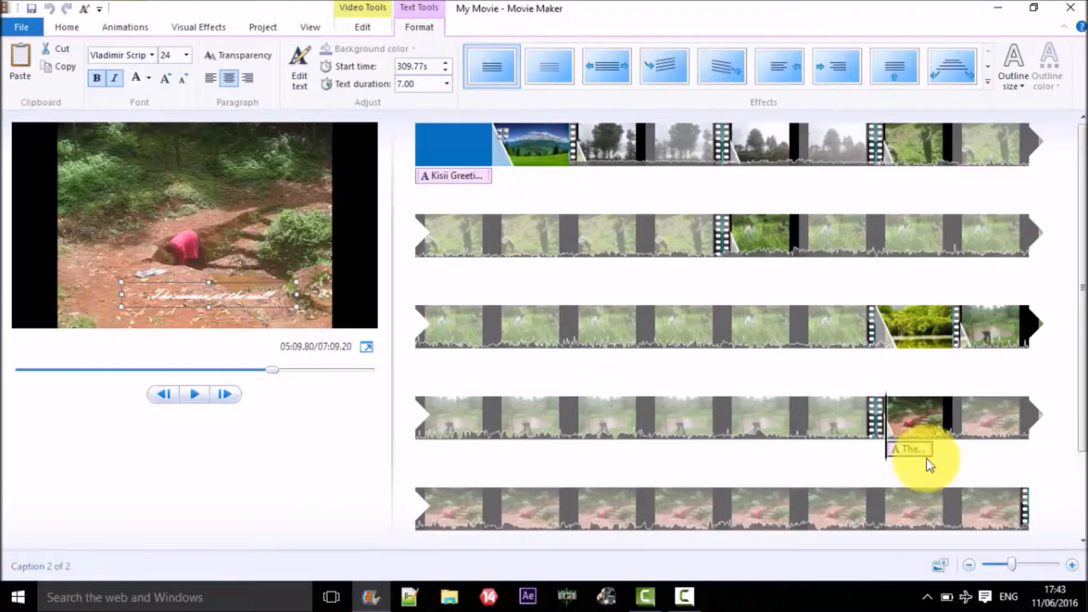
left_click(964, 450)
- Add a credits slide at the end of the movie, after the last picture
scroll(964, 450, "down", 2)
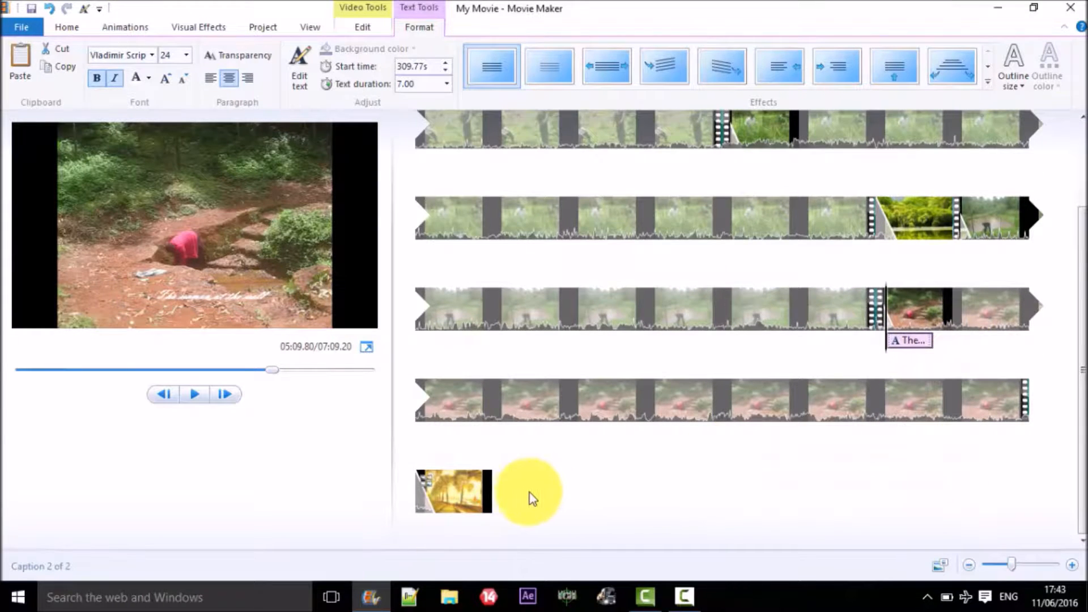
left_click_drag(887, 317, 506, 506)
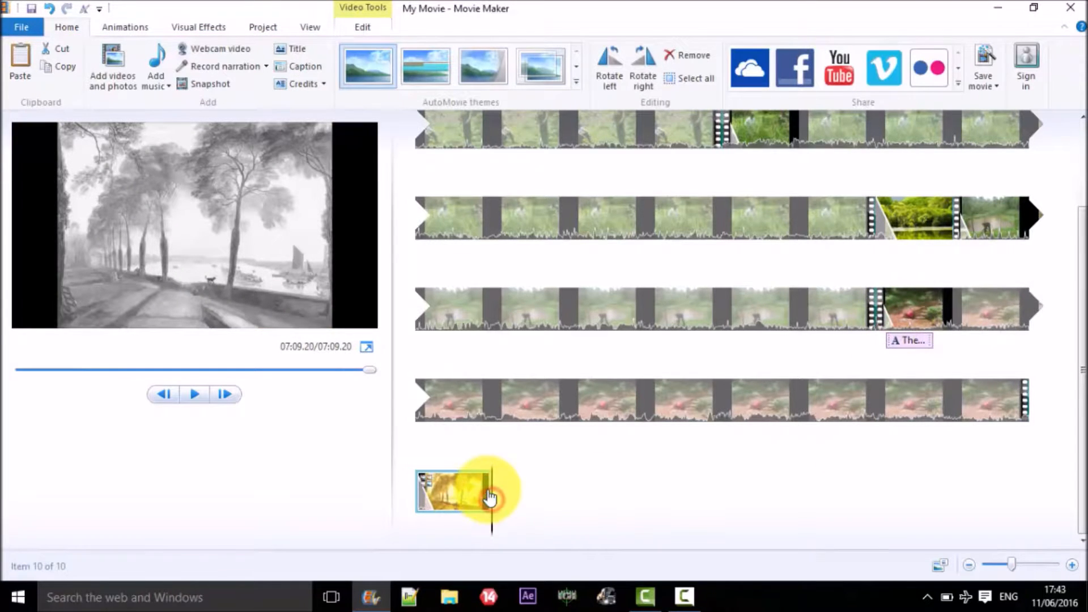
left_click(304, 87)
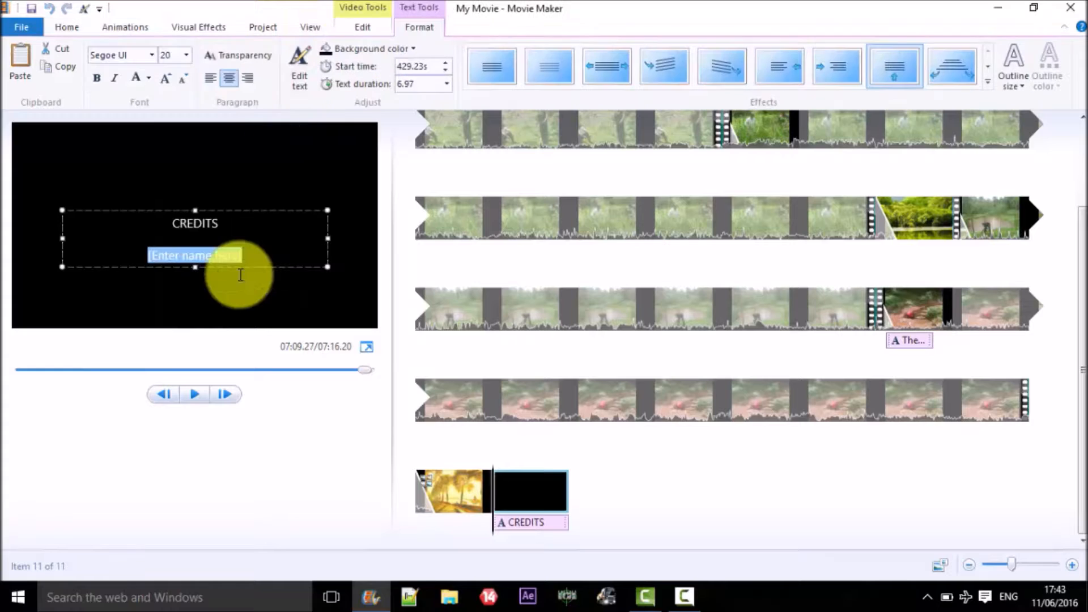
- Replace all the default credits text with "created by" followed by the creator's name
key("BackSpace")
key("BackSpace")
key("BackSpace")
key("BackSpace")
key("BackSpace")
key("BackSpace")
key("BackSpace")
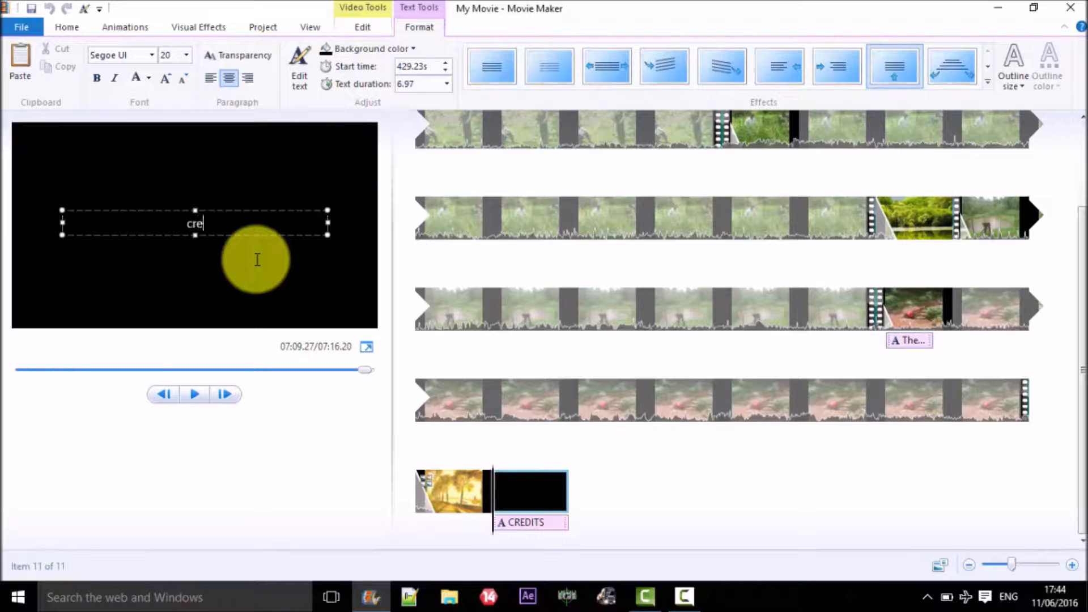
type("d by Domy")
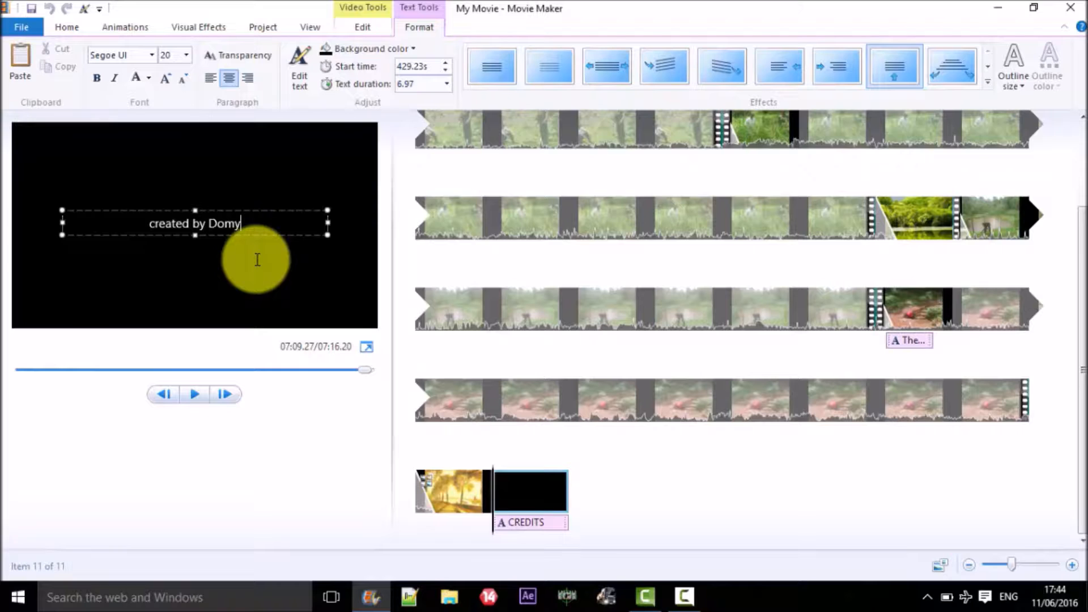
type(" D")
type("ie")
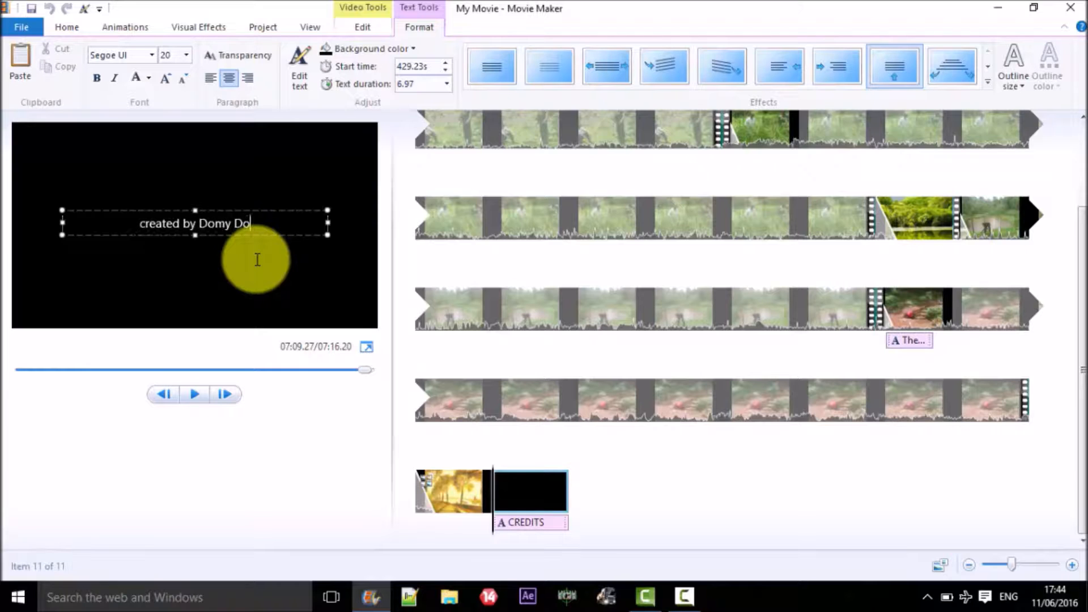
type("go")
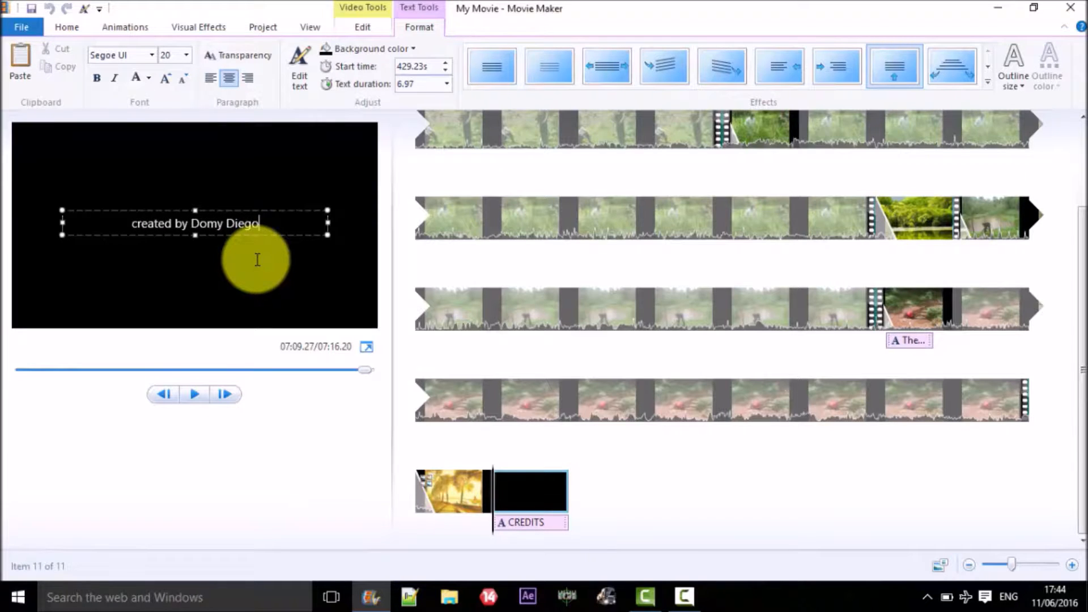
left_click(270, 249)
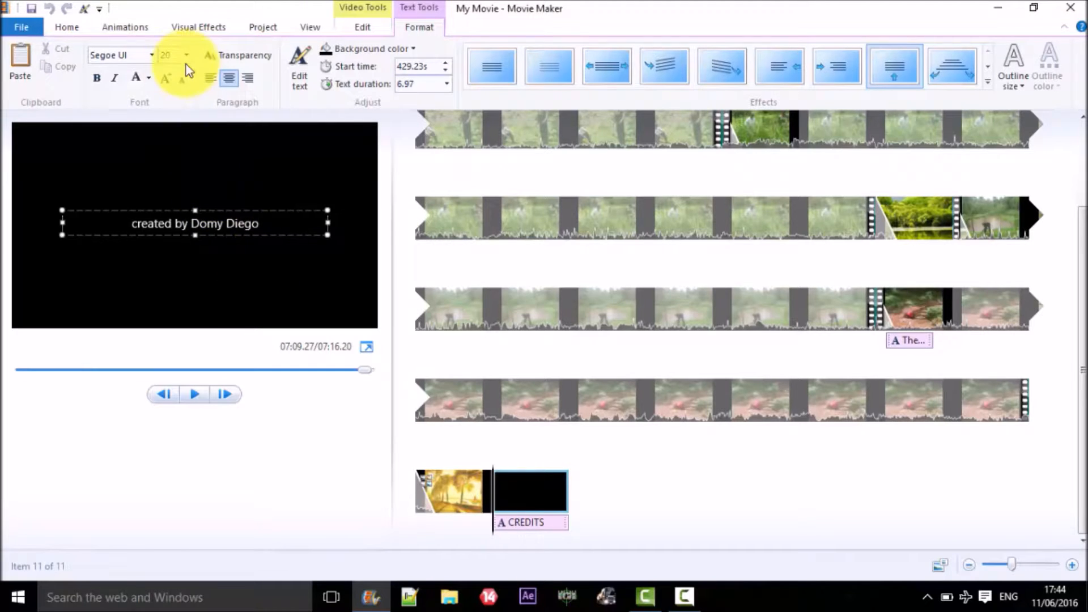
- Set the credits text's font to Tempus Sans ITC
left_click(153, 57)
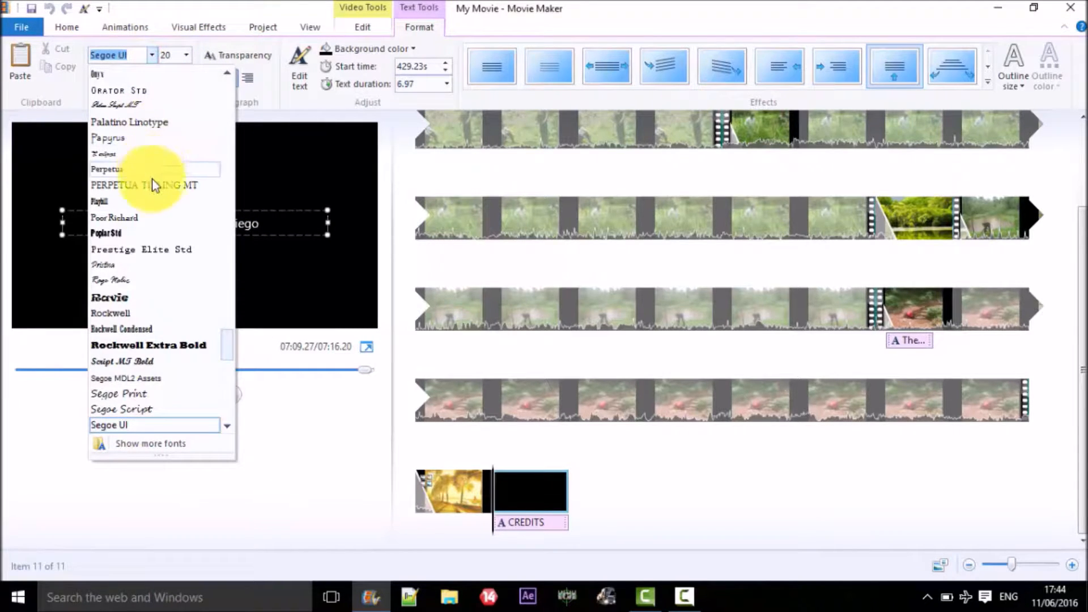
scroll(154, 212, "down", 3)
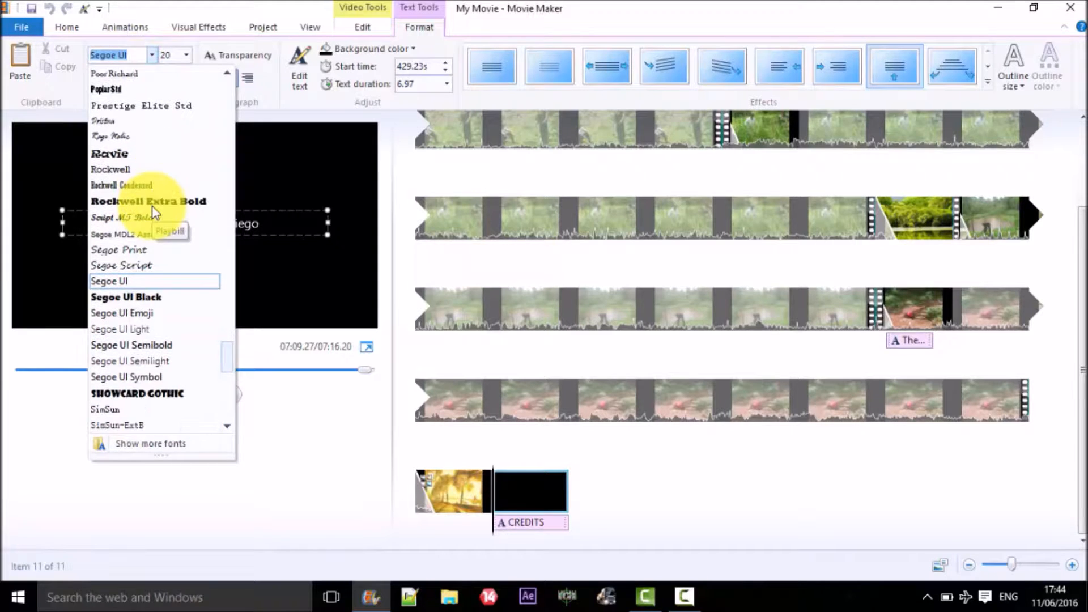
scroll(153, 214, "down", 1)
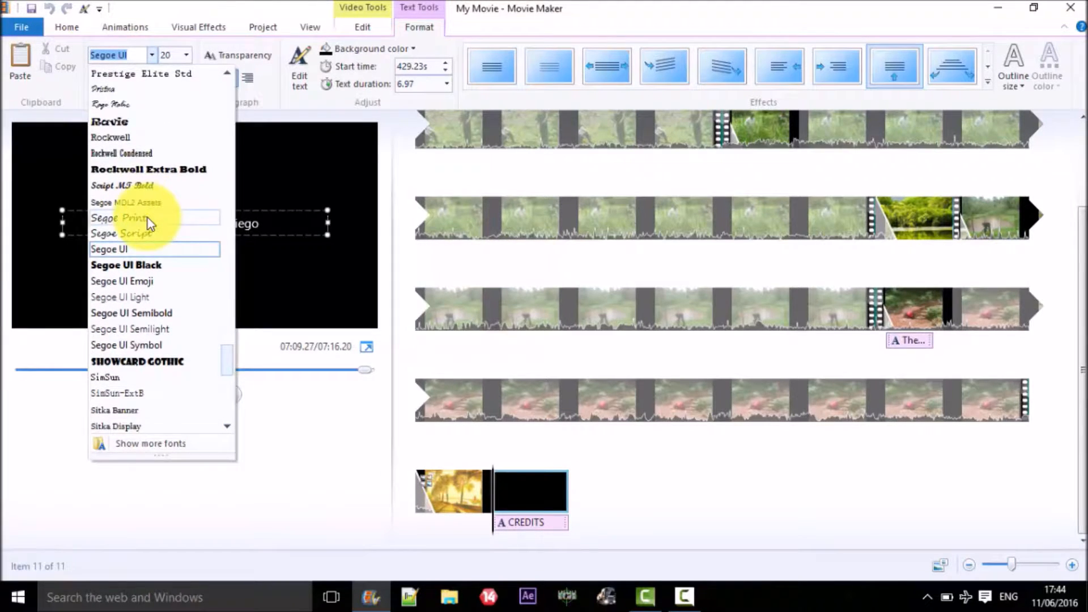
scroll(149, 220, "down", 1)
scroll(149, 223, "down", 7)
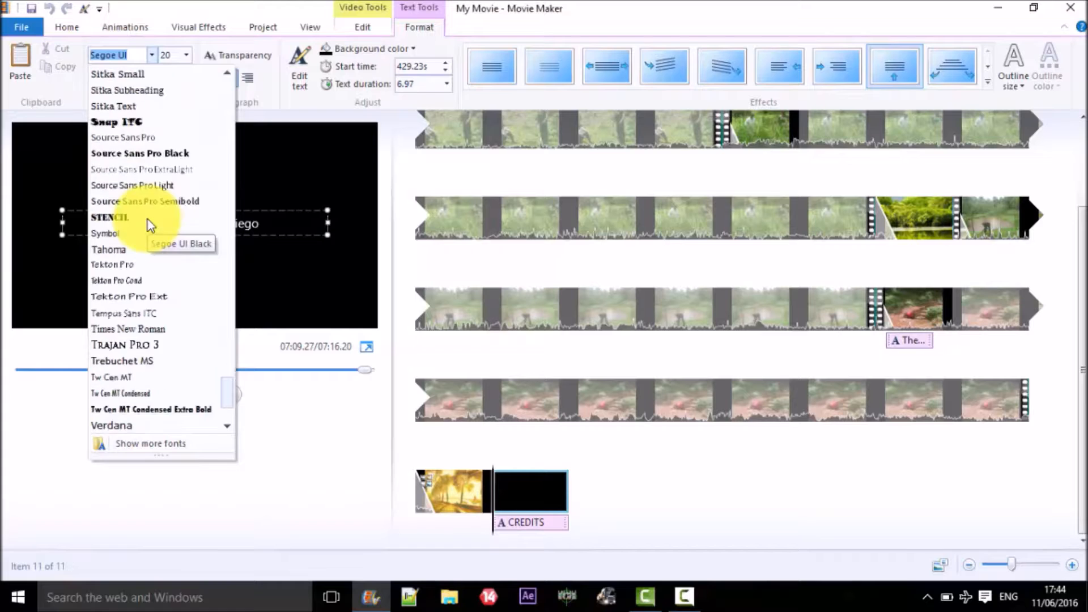
scroll(130, 289, "down", 2)
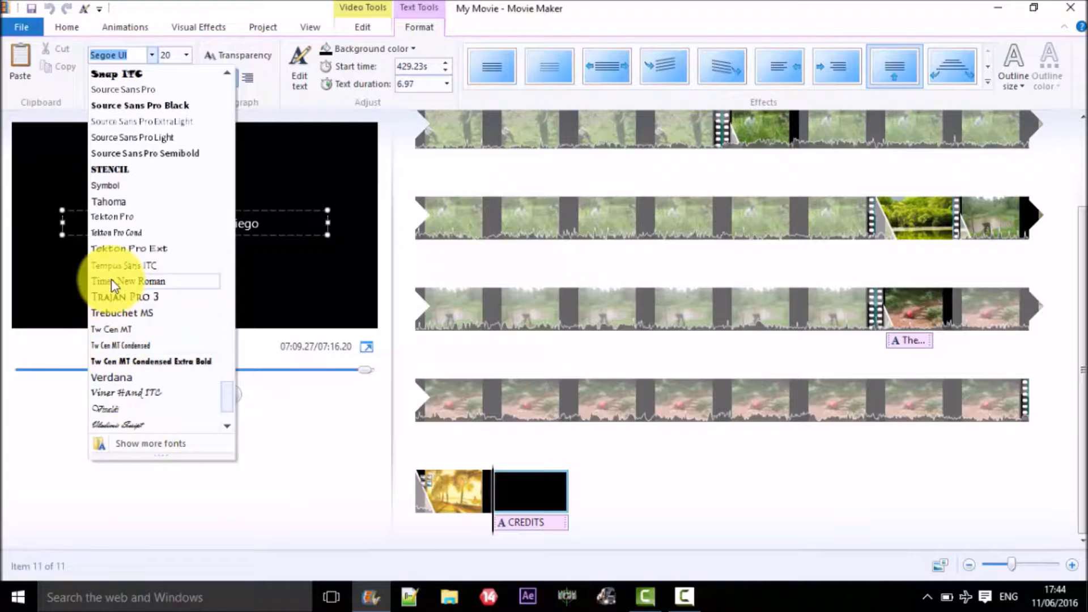
left_click(102, 264)
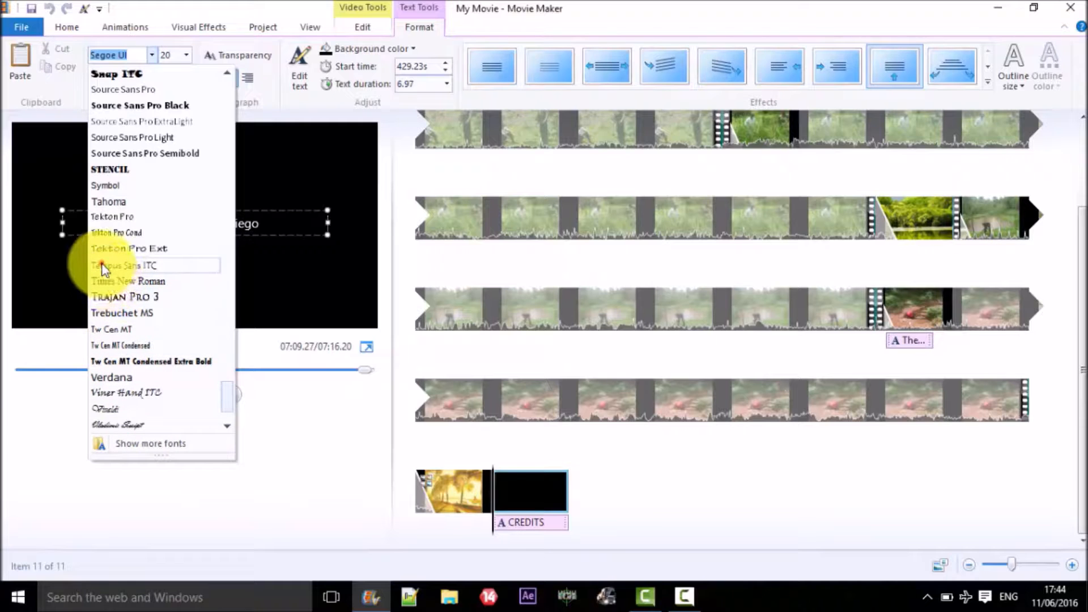
- Below the creator line, leave a blank line and add "edited by YOURNAME", "THANKS FOR WATCHING." and "like below" to the credits
left_click(269, 225)
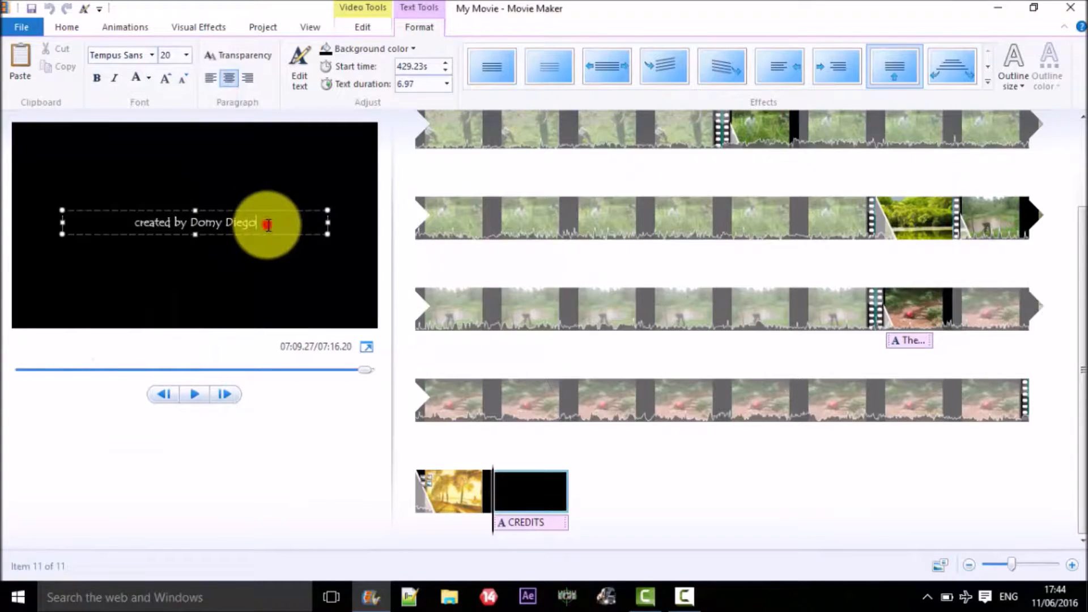
key("Return")
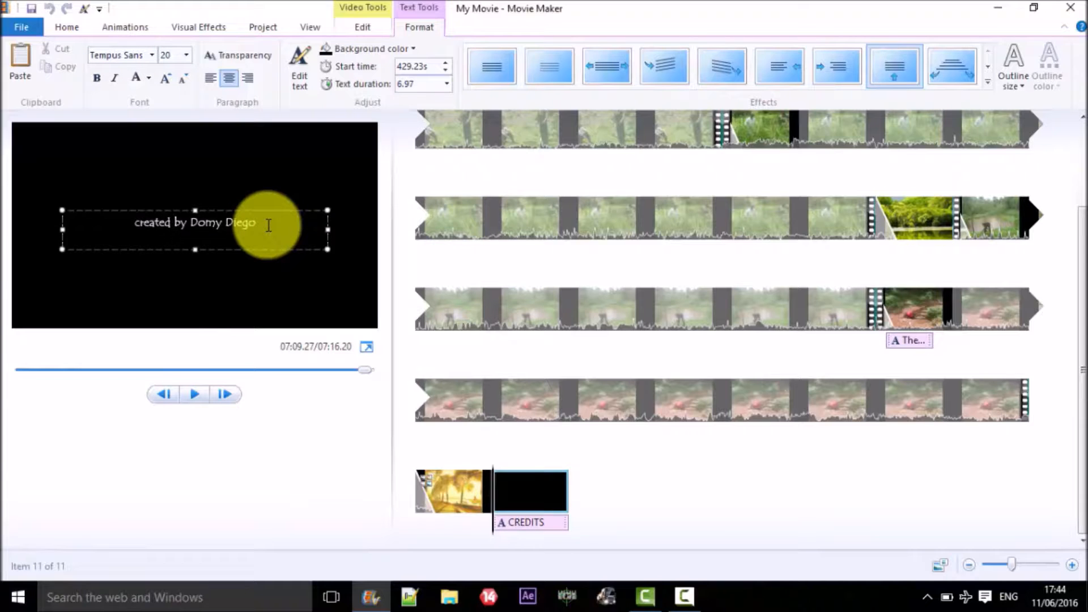
key("Return")
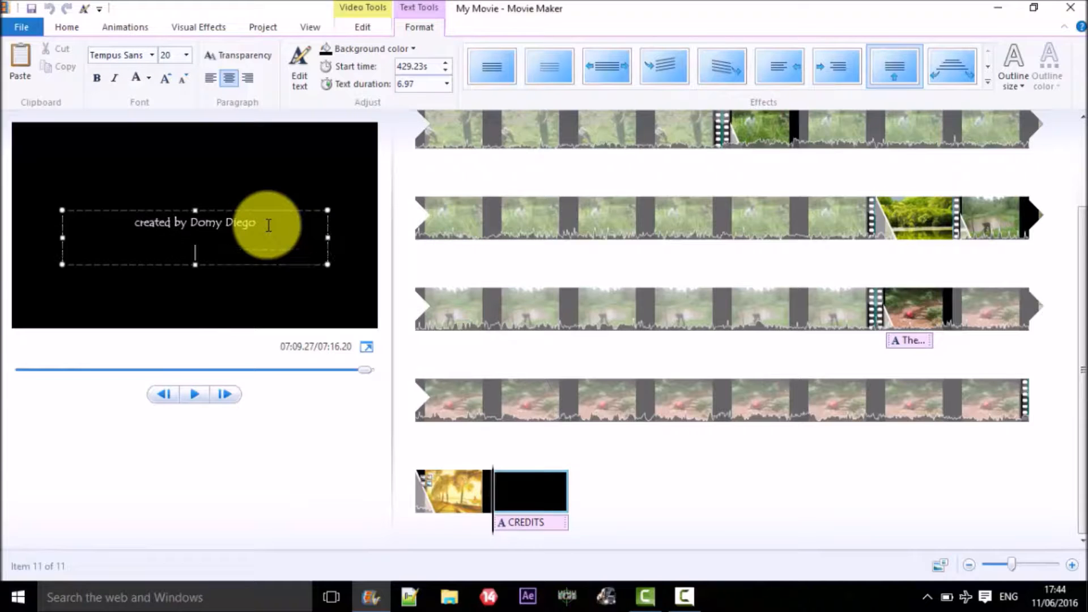
type("edited by YOURNAME")
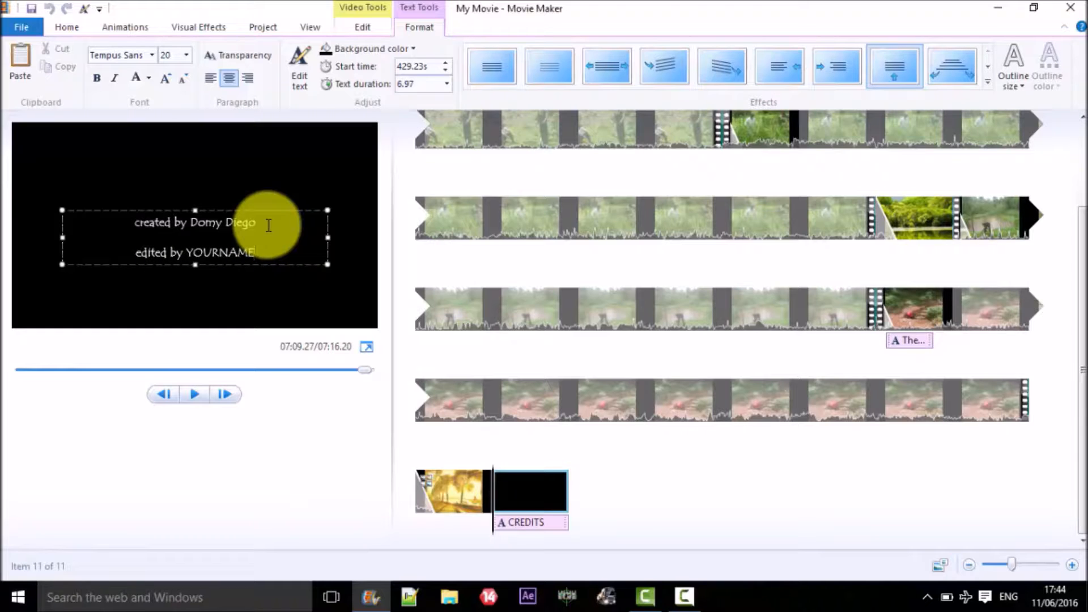
key("Return")
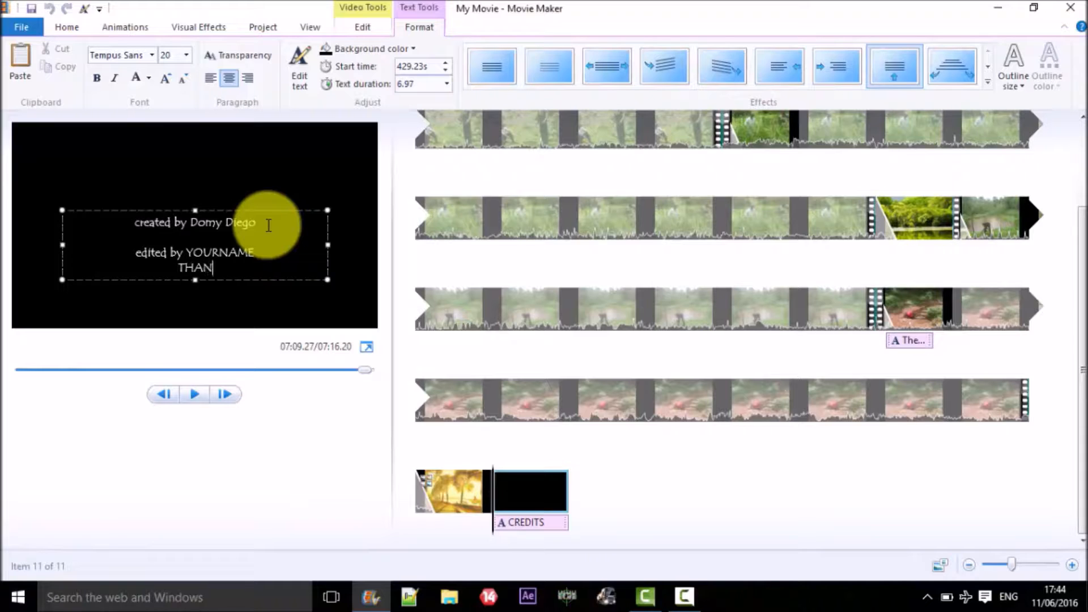
type("WATCHIN")
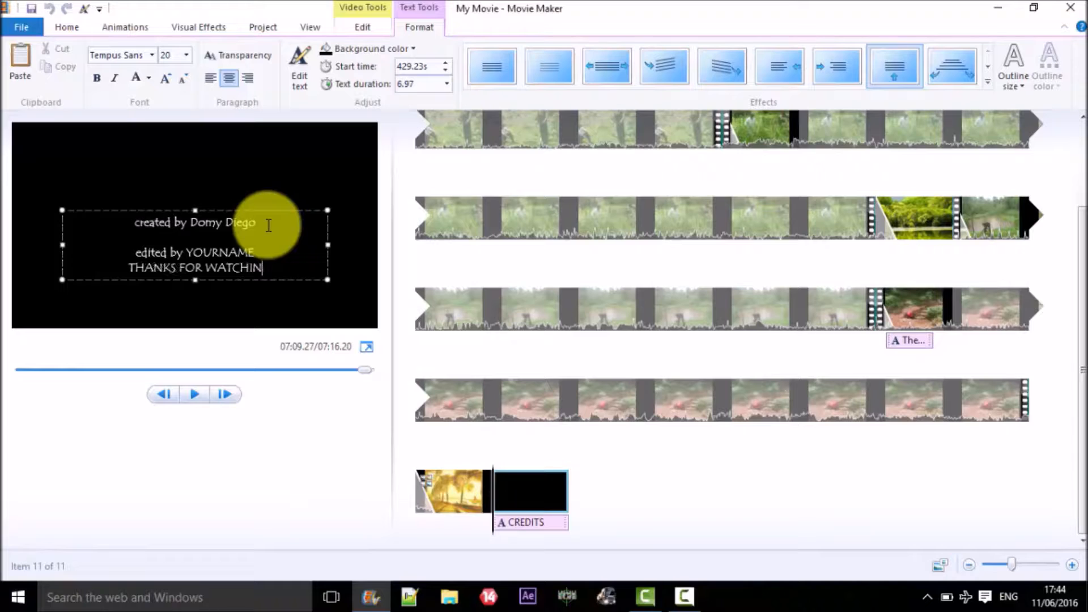
type("G.")
key("Return")
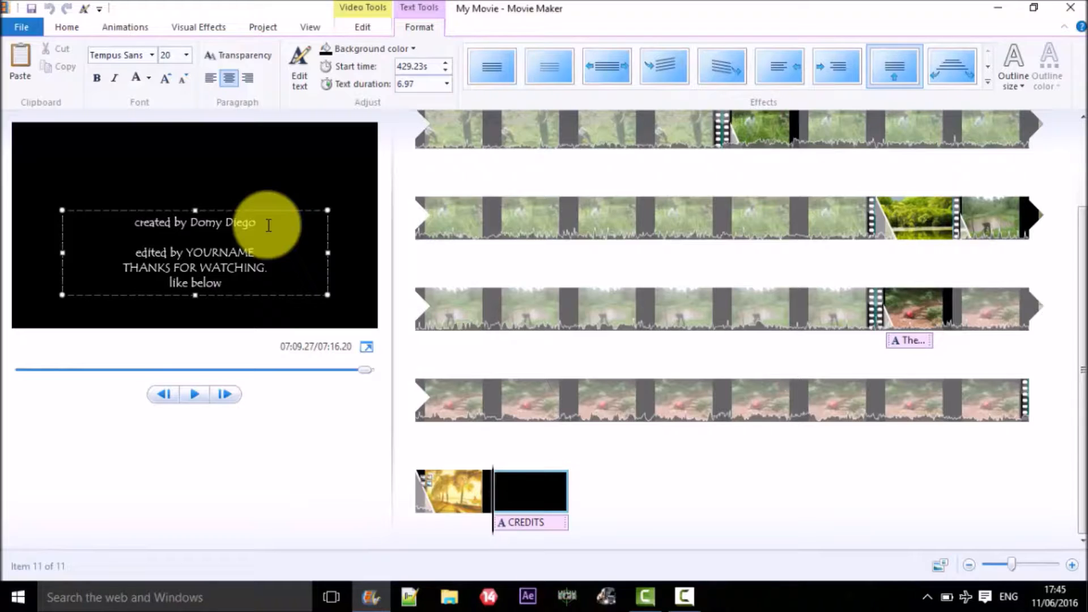
- Move the credits text box up so it sits near the middle of the black slide
left_click(112, 211)
left_click_drag(111, 211, 111, 171)
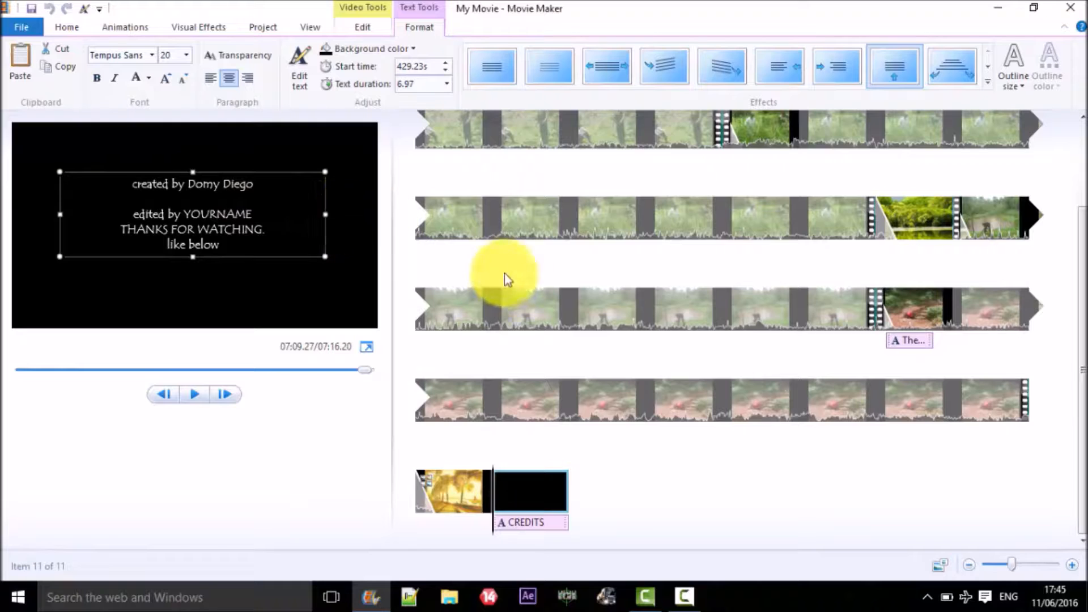
left_click(542, 520)
left_click(636, 416)
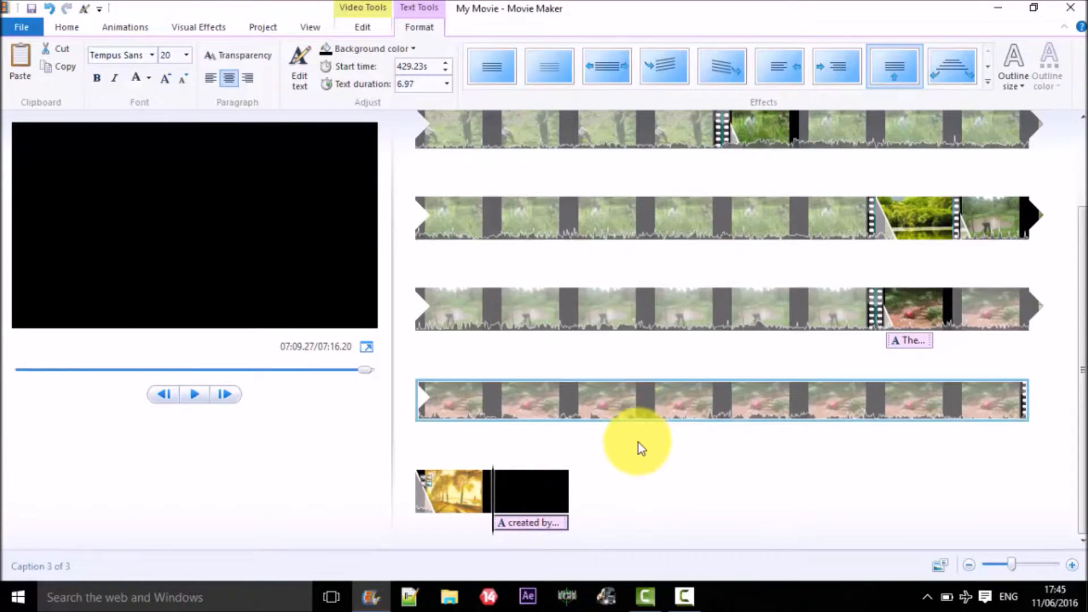
- Play the movie from the opening title slide to preview the title text
scroll(662, 301, "up", 2)
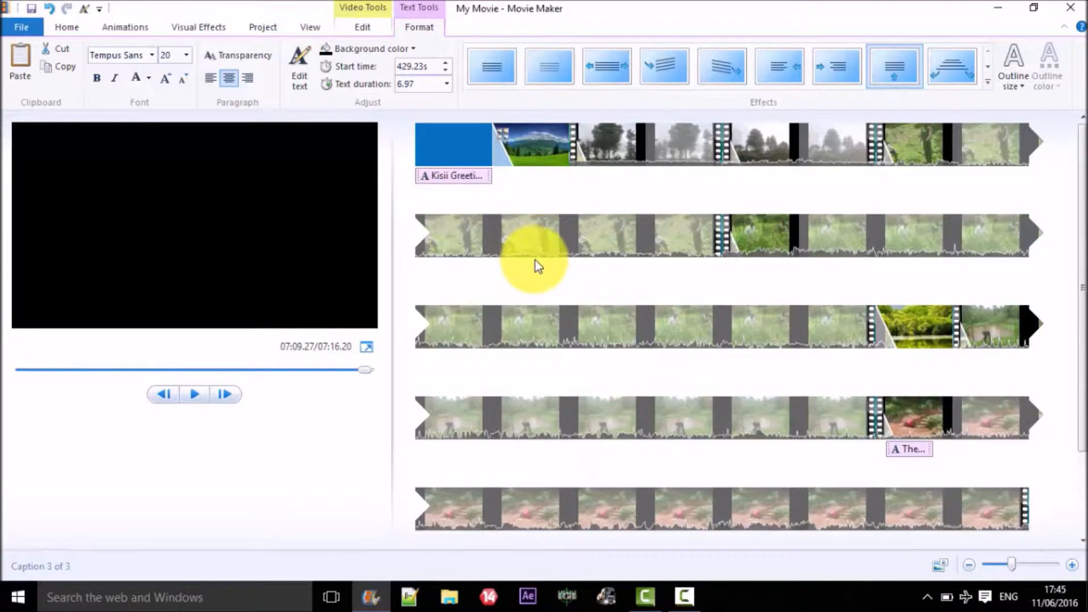
left_click(647, 148)
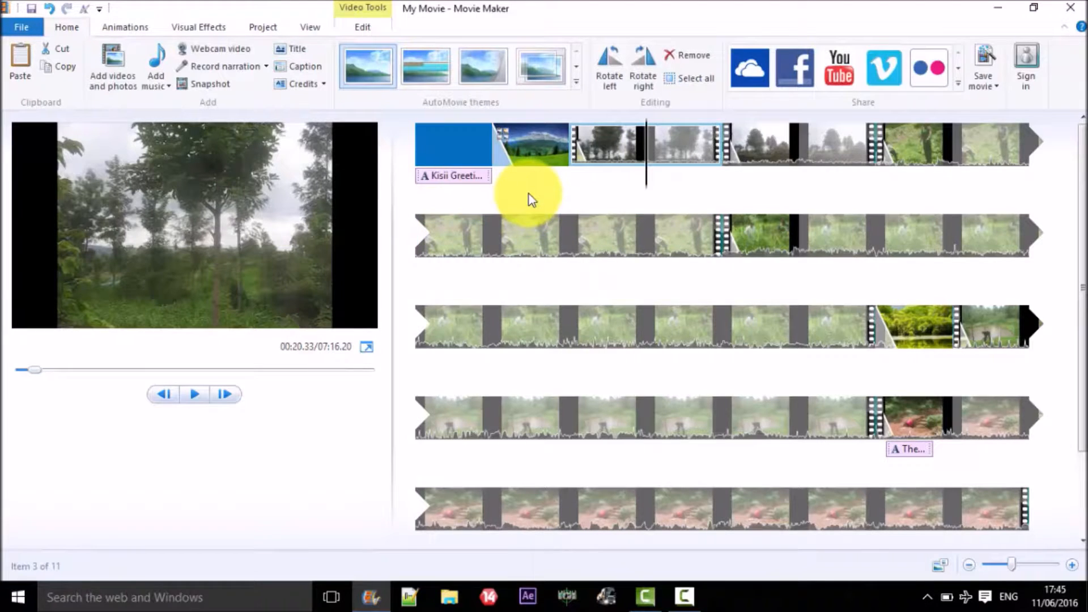
left_click(482, 127)
left_click(198, 394)
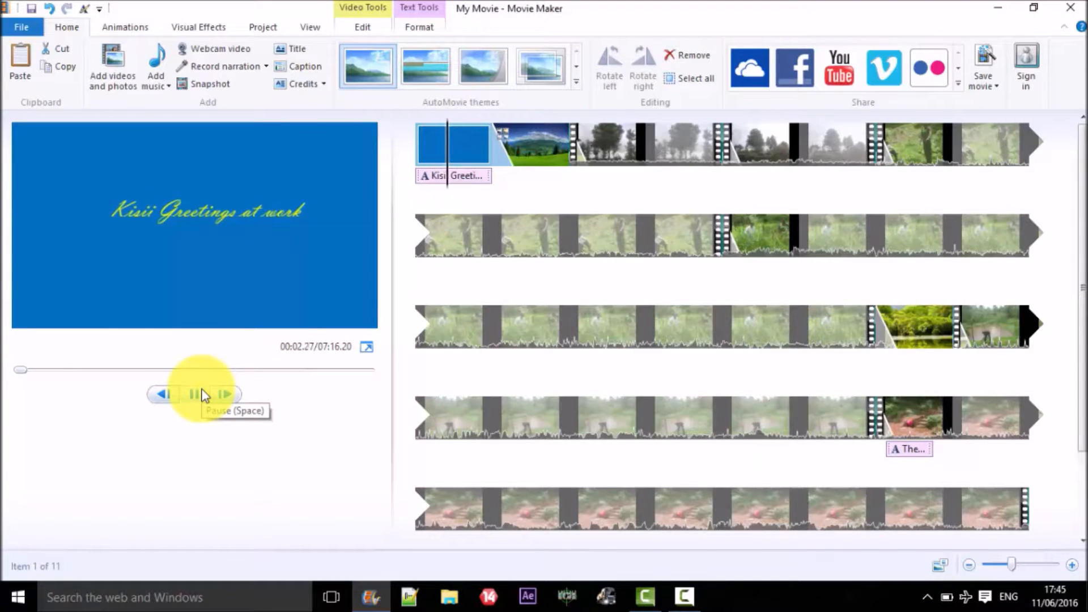
- Return to the start of the movie and apply the third text effect in the gallery to the opening title
left_click(170, 199)
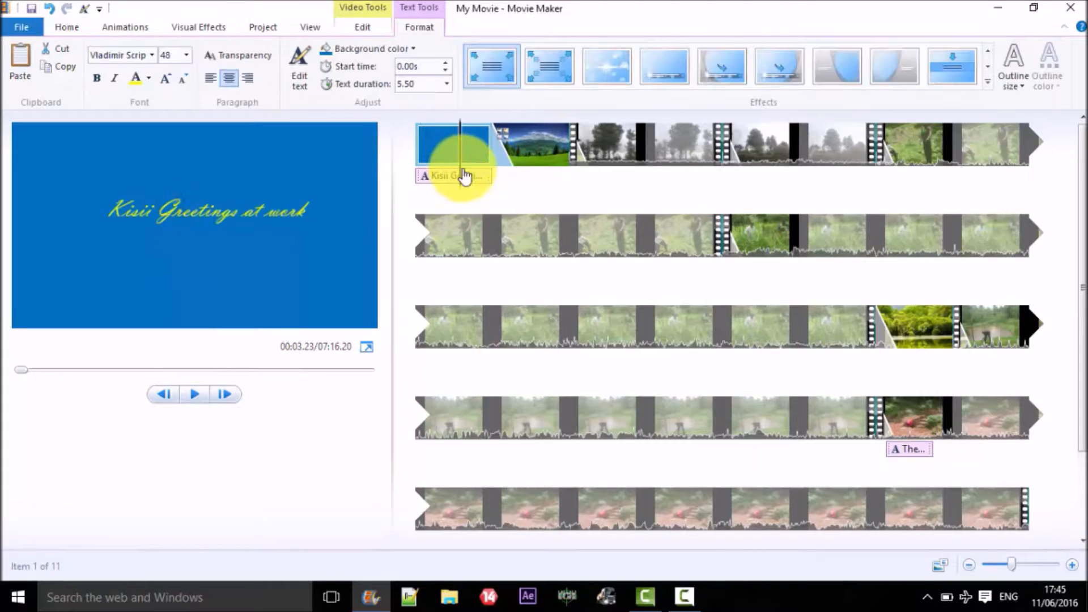
left_click_drag(460, 166, 415, 164)
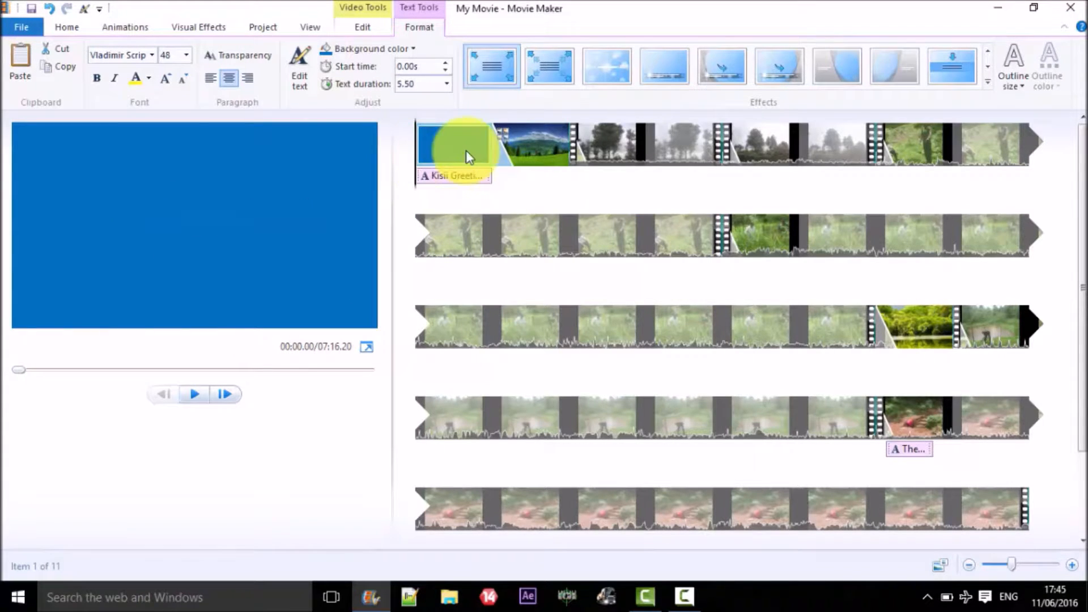
left_click(617, 64)
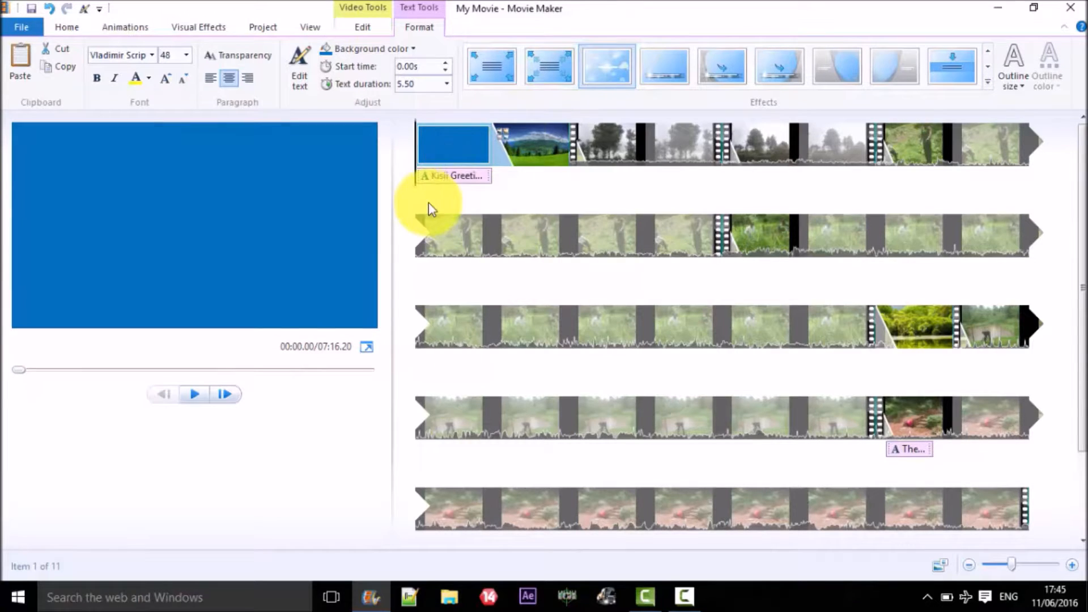
- Shift the credits text slightly earlier on the timeline to start at 07:08.30, over the end of the last picture
scroll(526, 188, "down", 3)
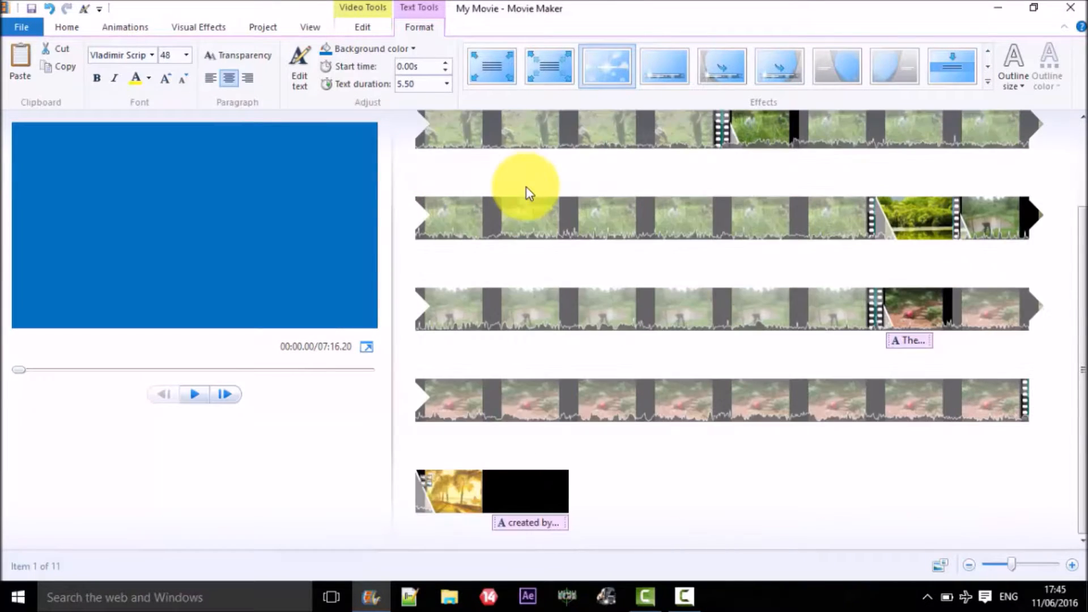
left_click(541, 513)
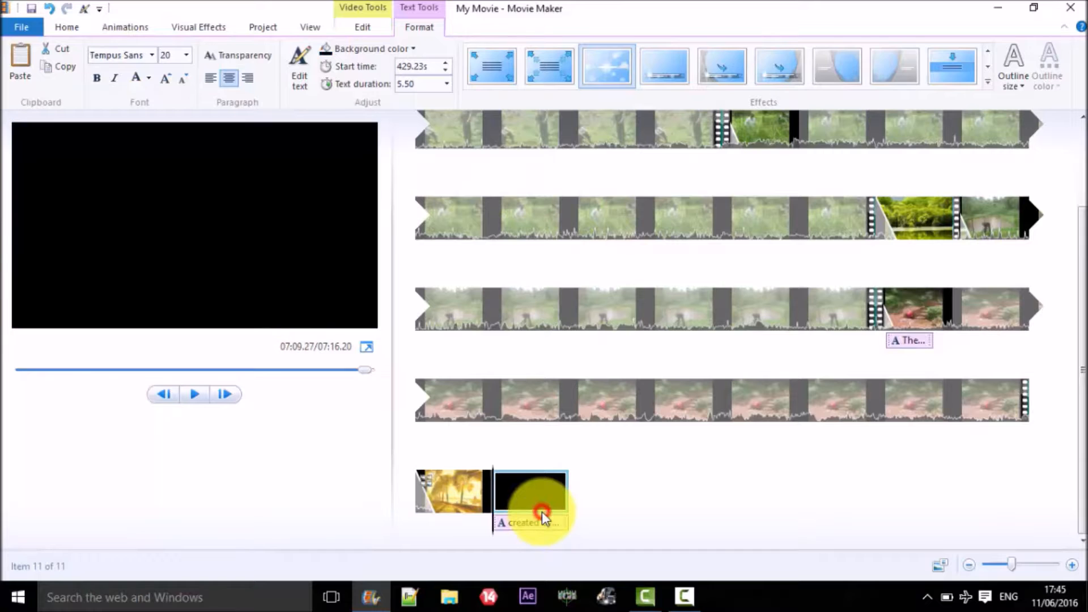
left_click(491, 525)
left_click(487, 523)
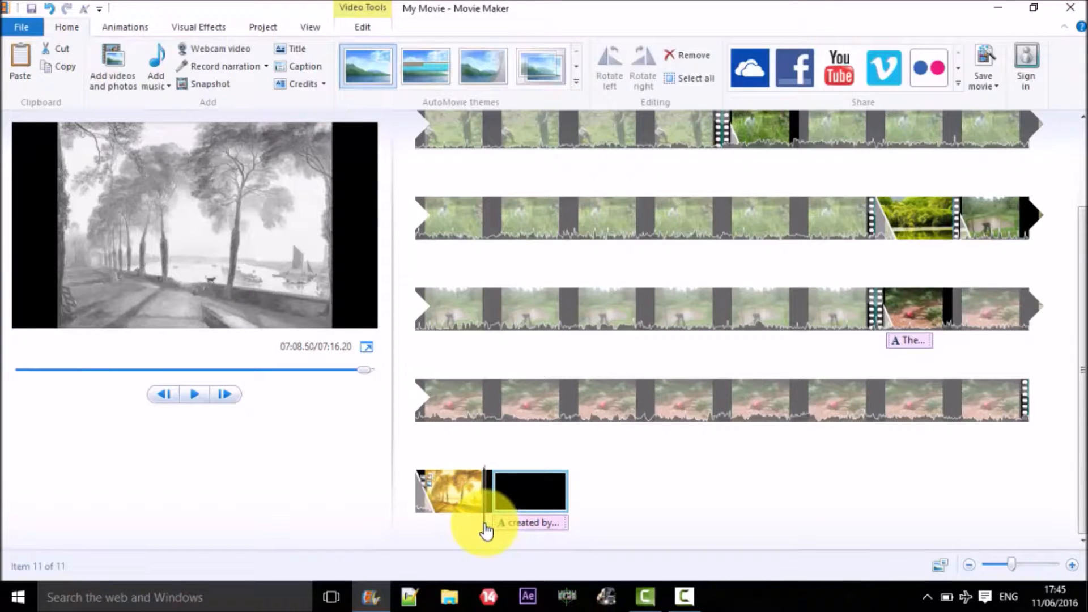
left_click(514, 524)
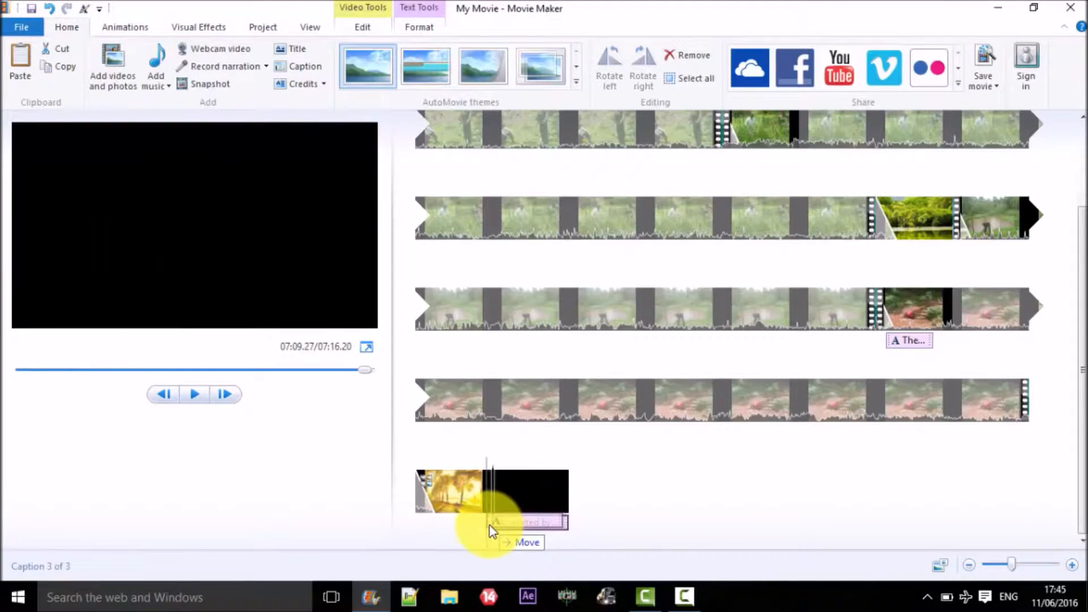
mouse_move(489, 525)
left_mouse_down()
mouse_move(505, 525)
mouse_move(481, 522)
mouse_move(495, 526)
left_mouse_up()
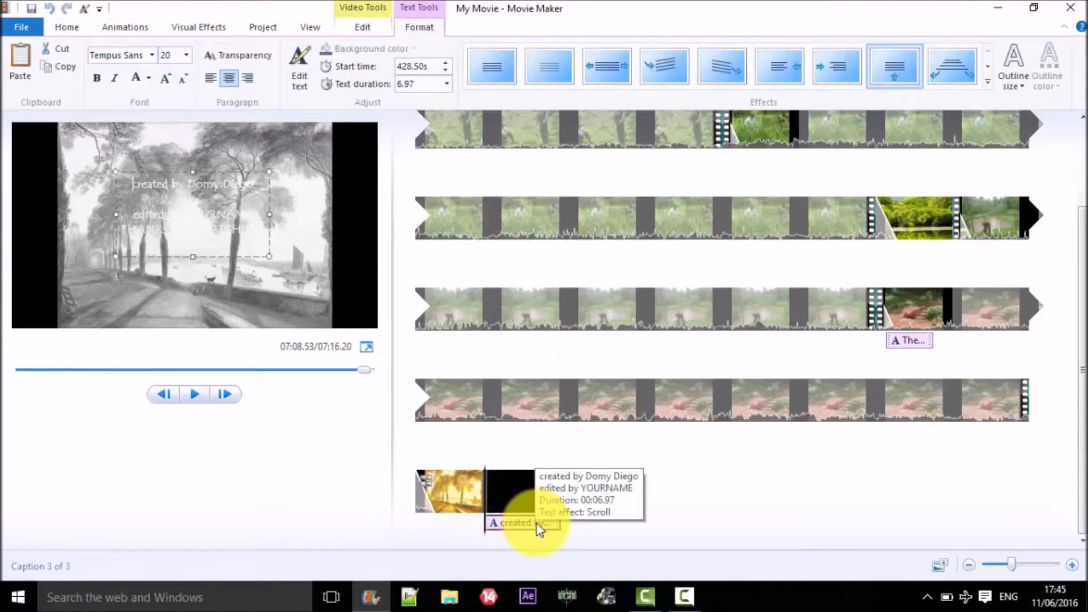
left_click(536, 509)
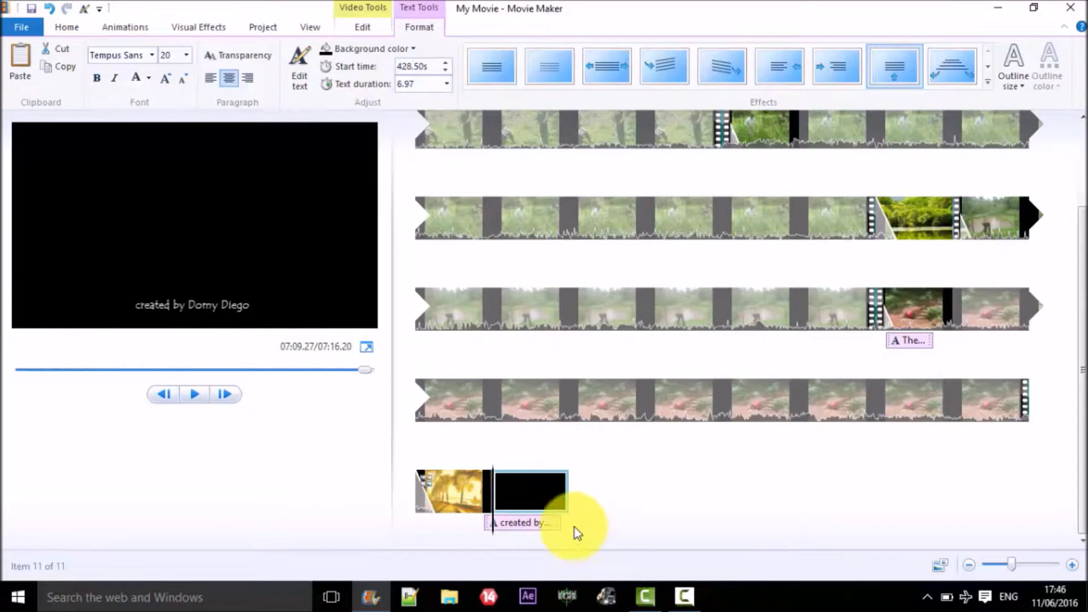
left_click(523, 505)
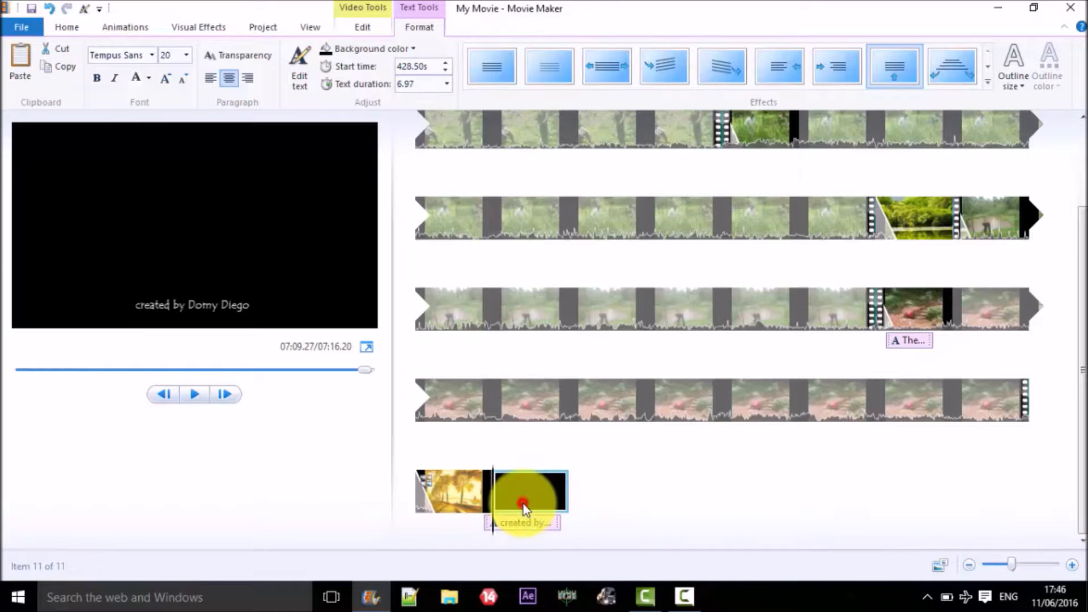
left_click_drag(493, 523, 484, 520)
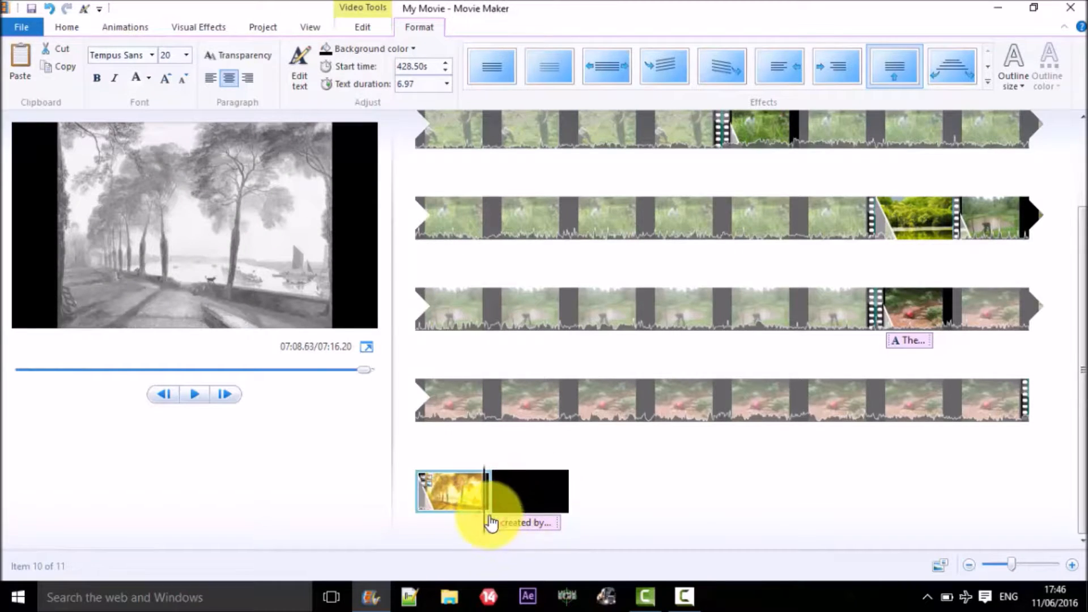
left_click(522, 492)
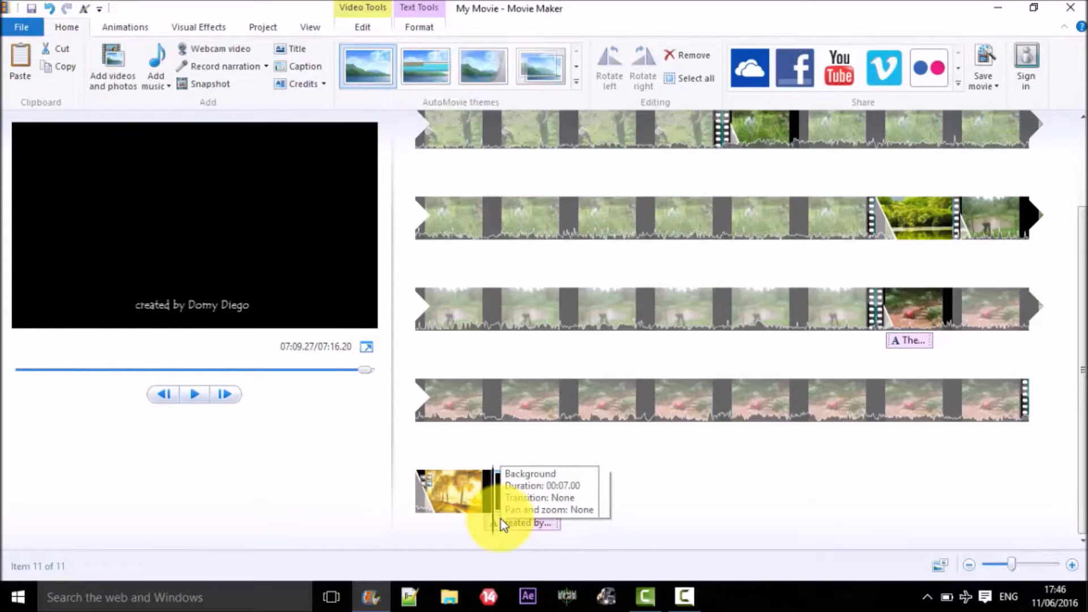
left_click_drag(510, 517, 572, 517)
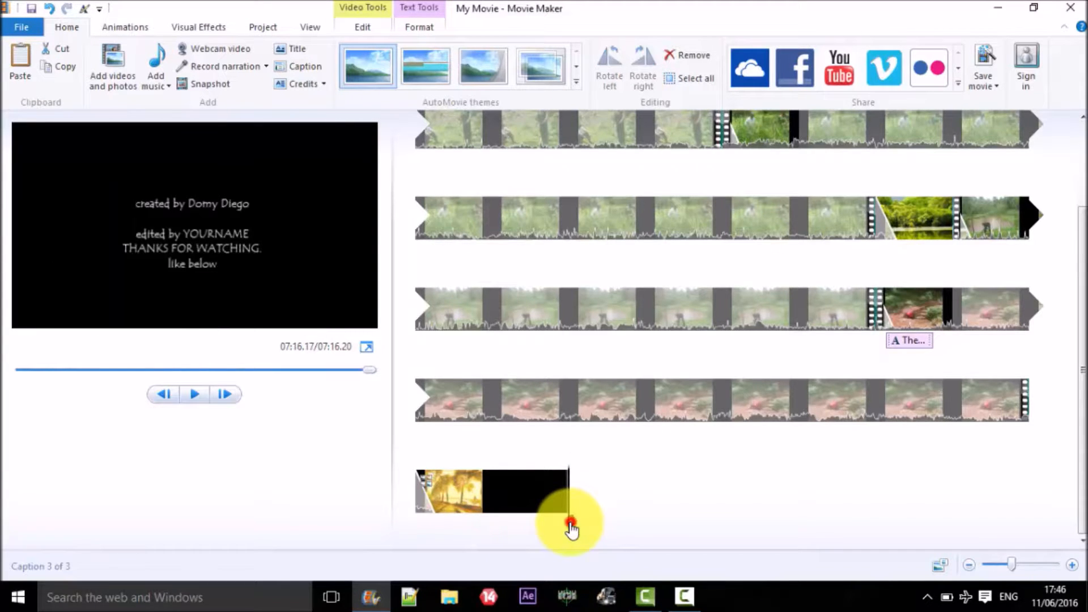
left_click_drag(572, 525, 486, 515)
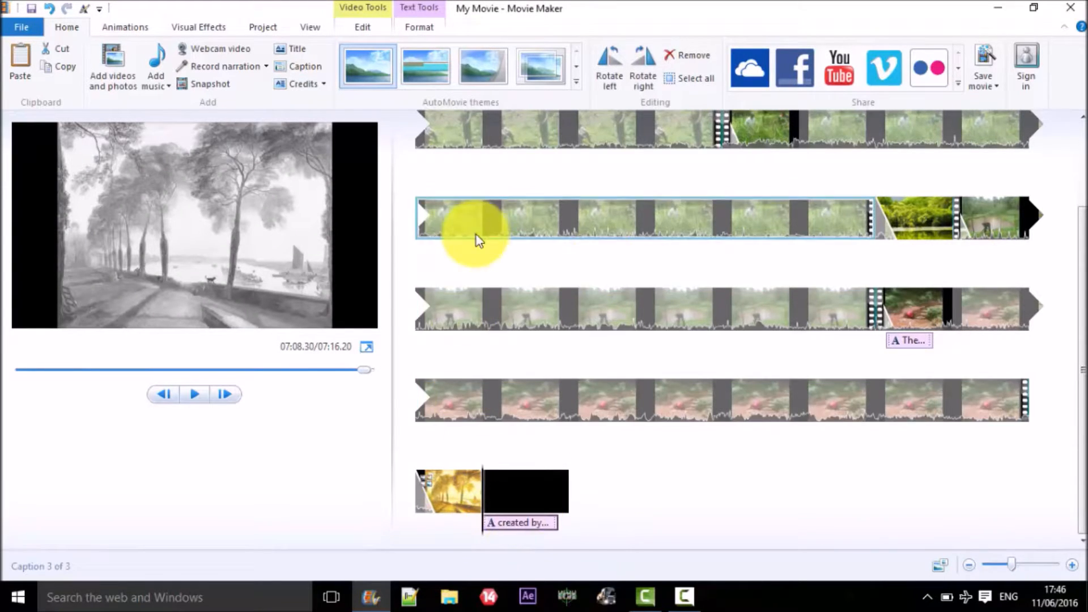
- Set the opening title's text duration to 7.00 seconds
scroll(620, 261, "up", 3)
left_click(471, 178)
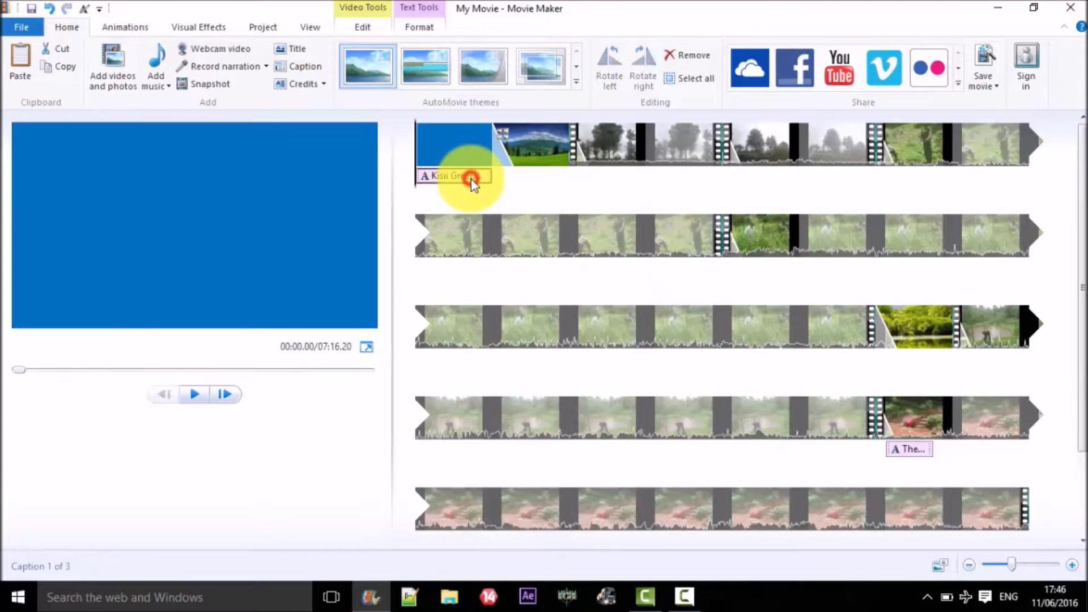
left_click(468, 178)
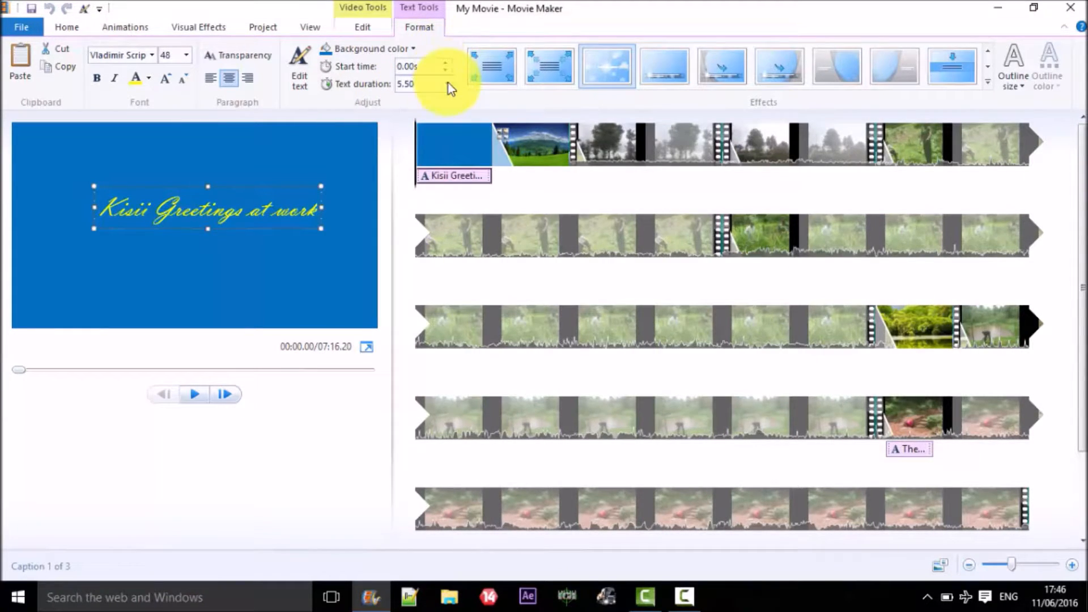
left_click(447, 84)
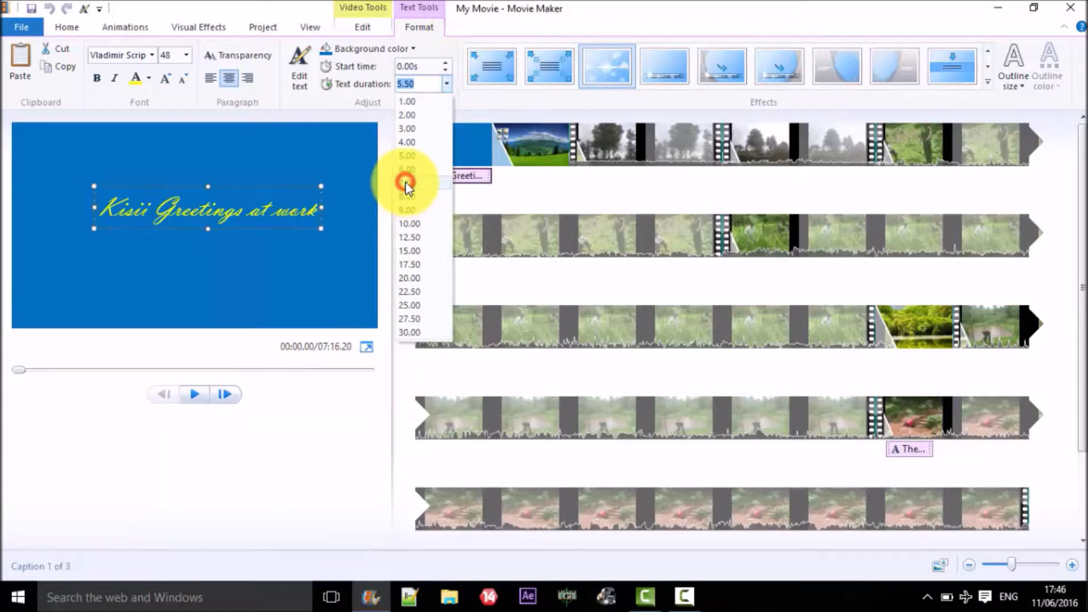
left_click(406, 182)
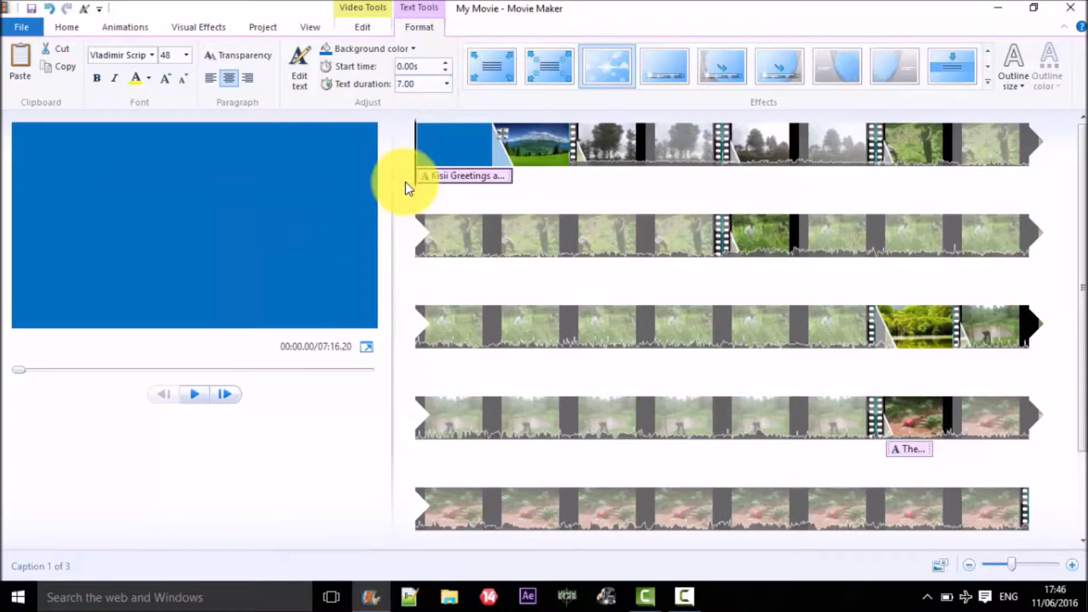
- Check where the title text overlaps the next picture, and set its text duration to 5.00 seconds
left_click(517, 148)
left_click(481, 145)
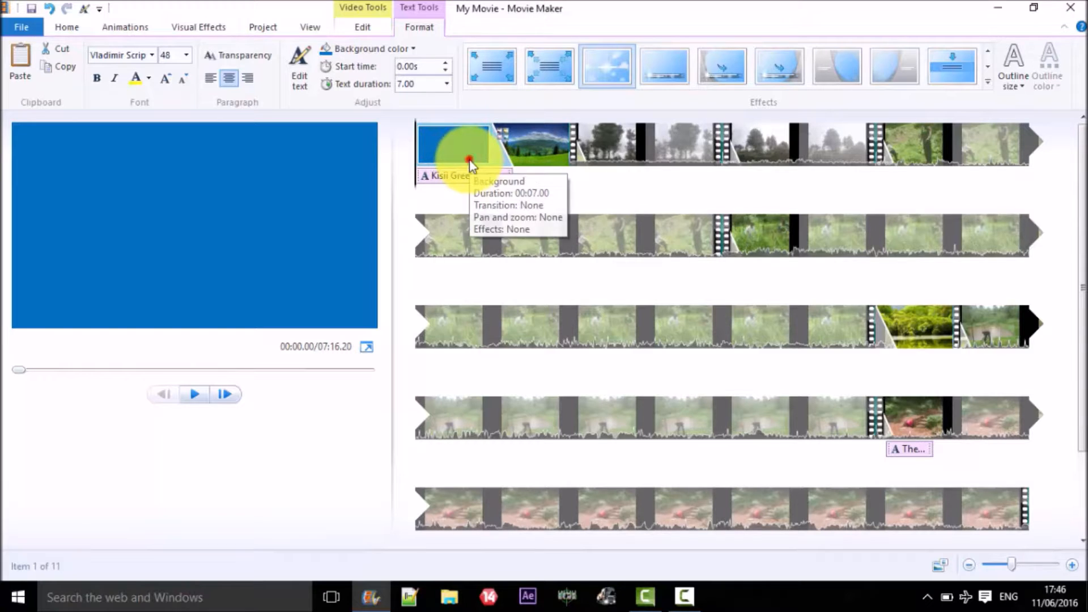
left_click(541, 143)
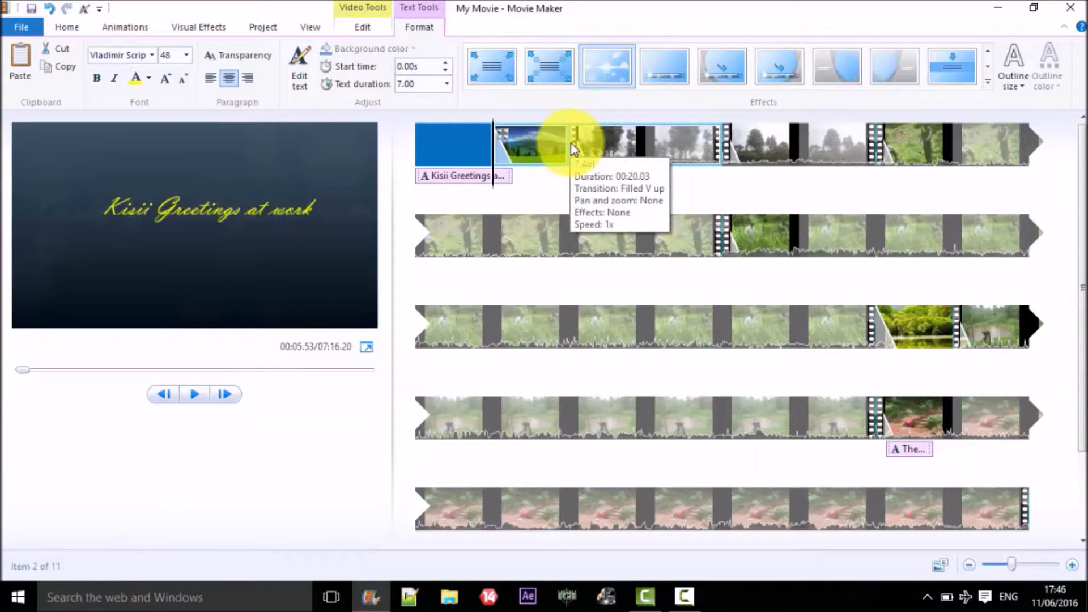
left_click(447, 84)
left_click(413, 153)
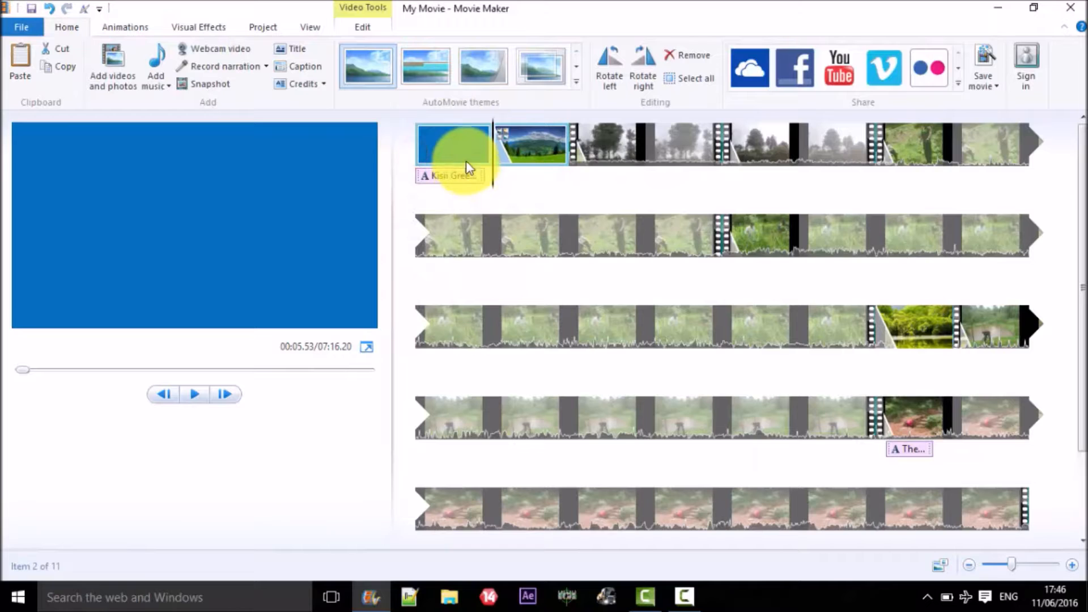
- Set the opening title's text duration to 5.52 seconds and check where it ends against the next picture
left_click(473, 178)
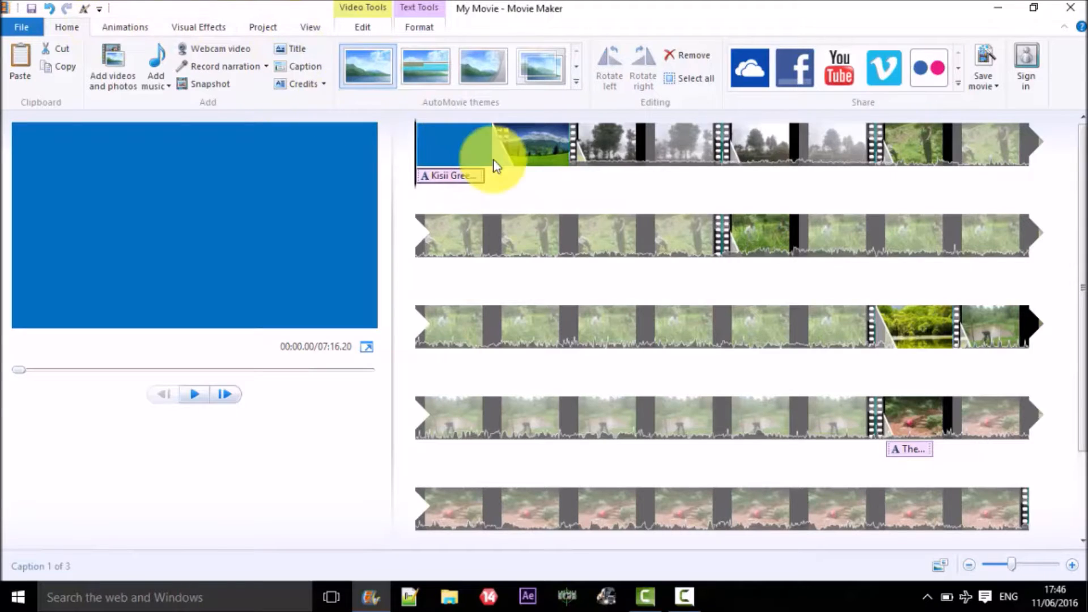
left_click(469, 175)
left_click(420, 84)
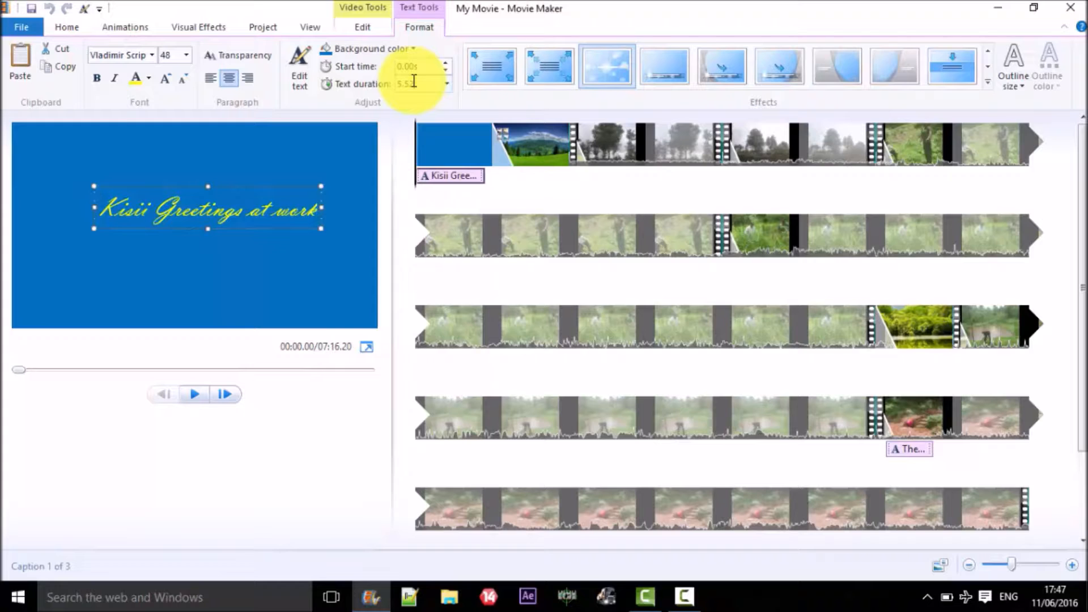
key("Return")
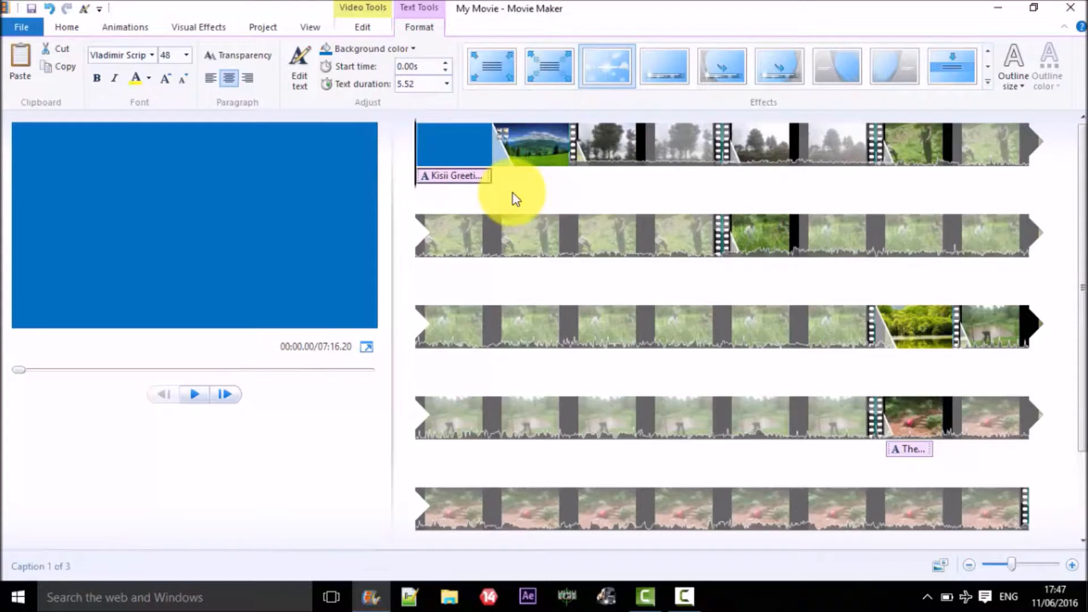
left_click(513, 162)
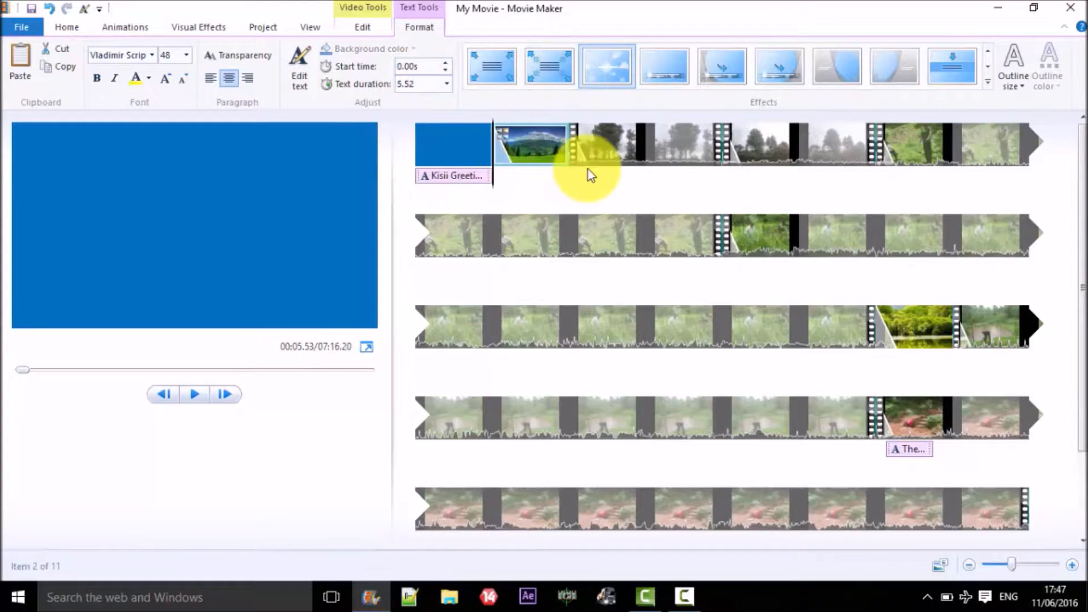
- Set the text duration of the end credits to 7.00 seconds
scroll(782, 253, "down", 3)
left_click(907, 340)
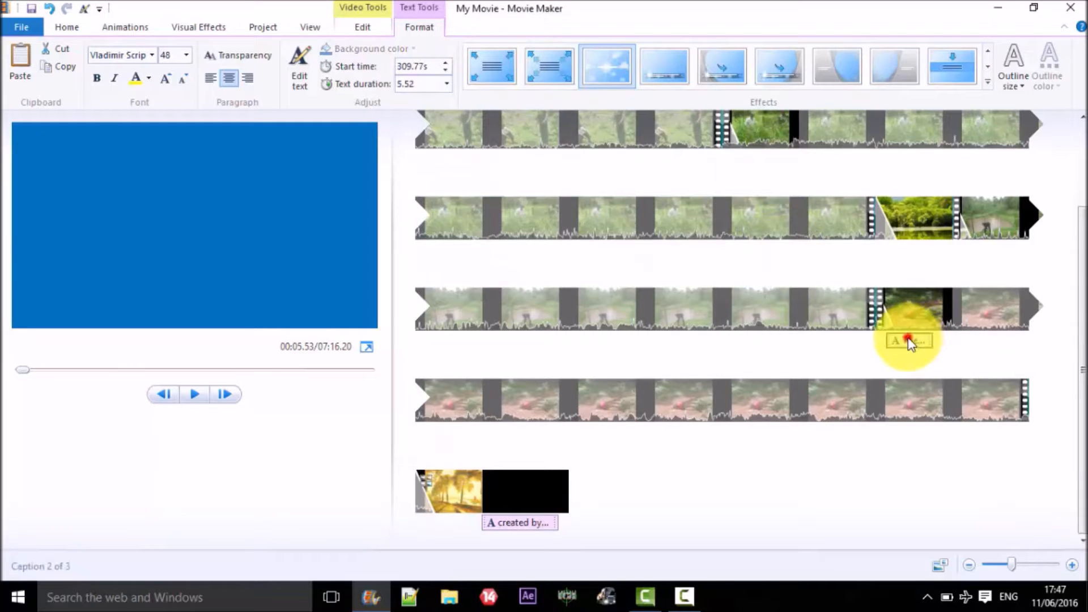
left_click(533, 521)
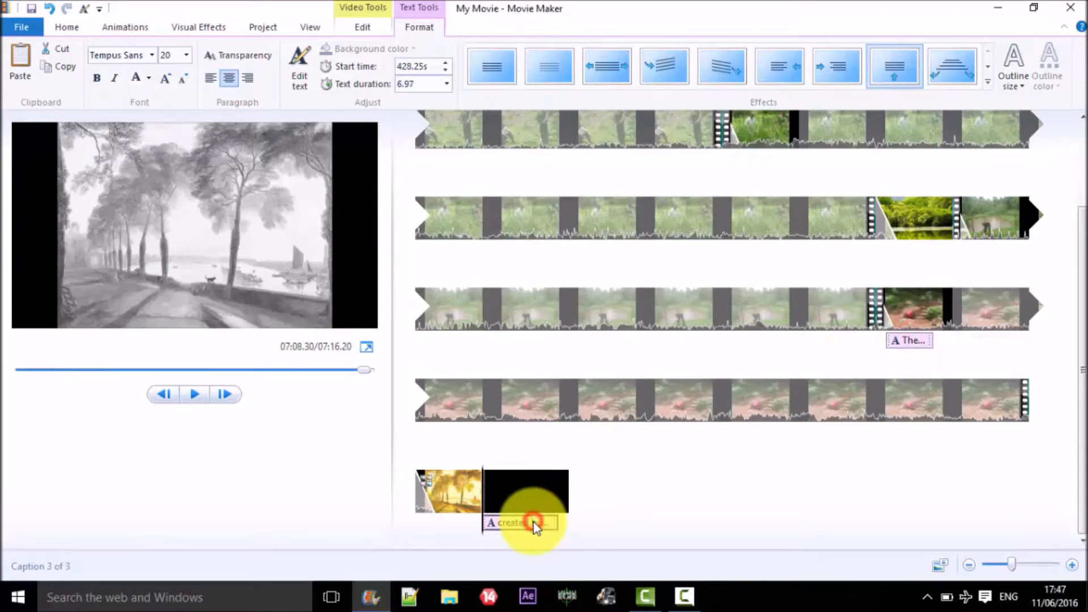
left_click(528, 490)
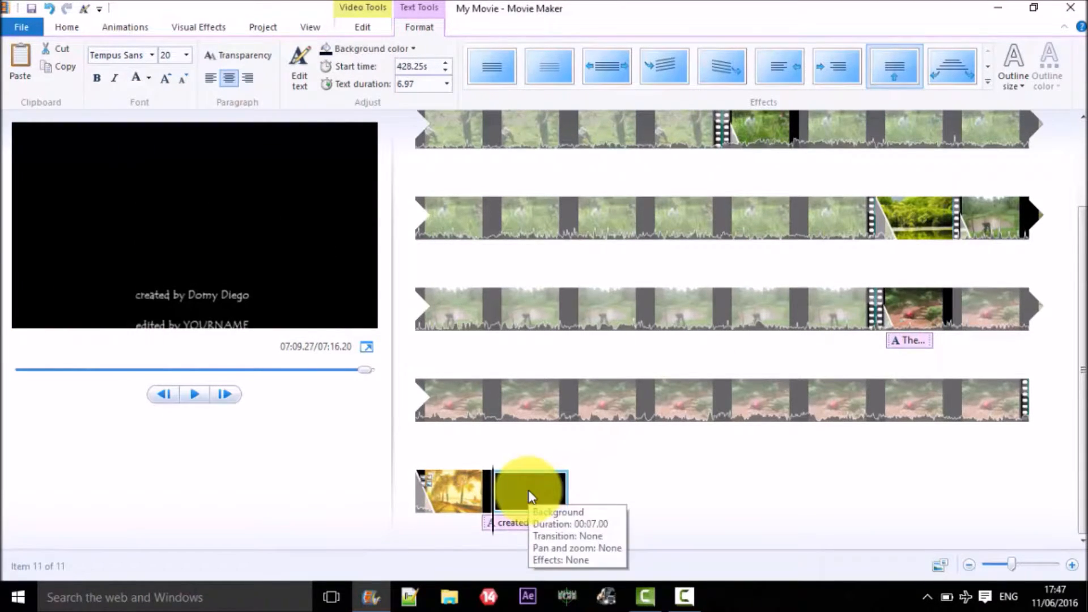
left_click(509, 526)
left_click(523, 519)
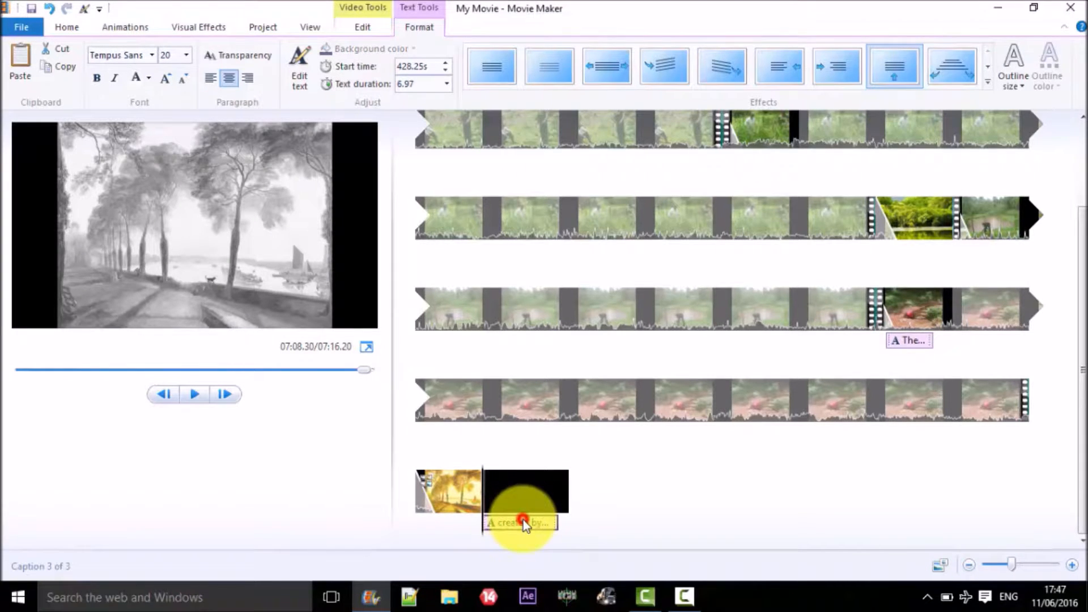
left_click(446, 84)
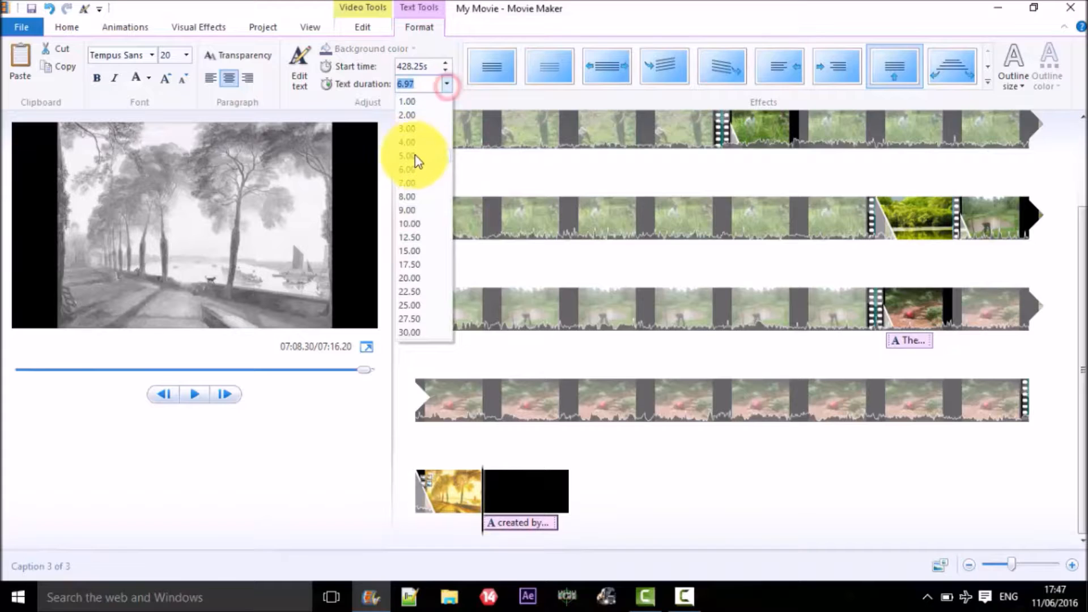
left_click(418, 183)
- Set the text duration of the end credits to 8.00 seconds
left_click(530, 529)
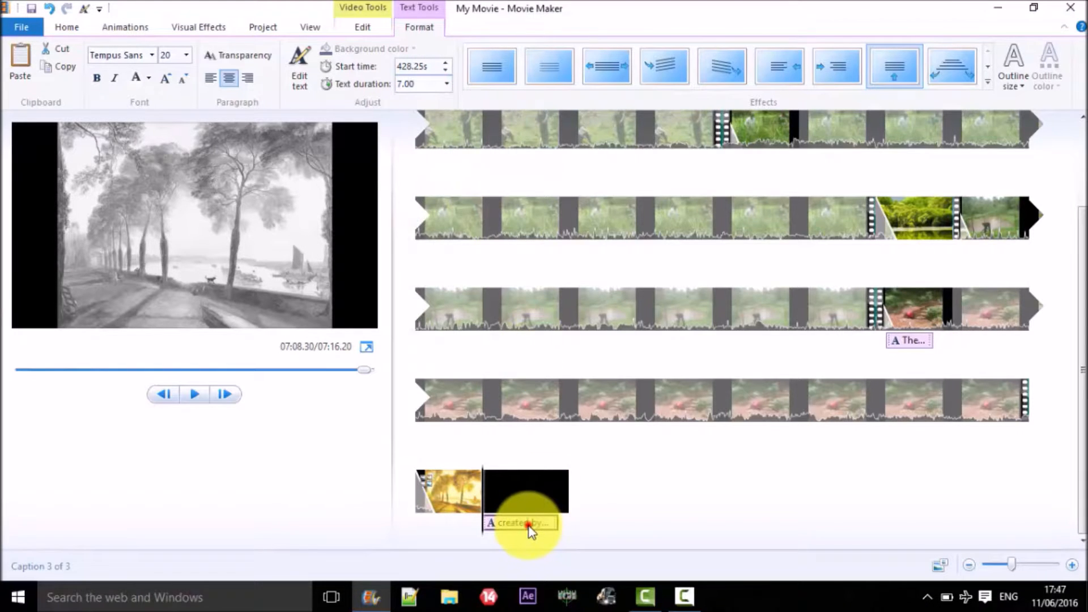
left_click(447, 85)
left_click(409, 196)
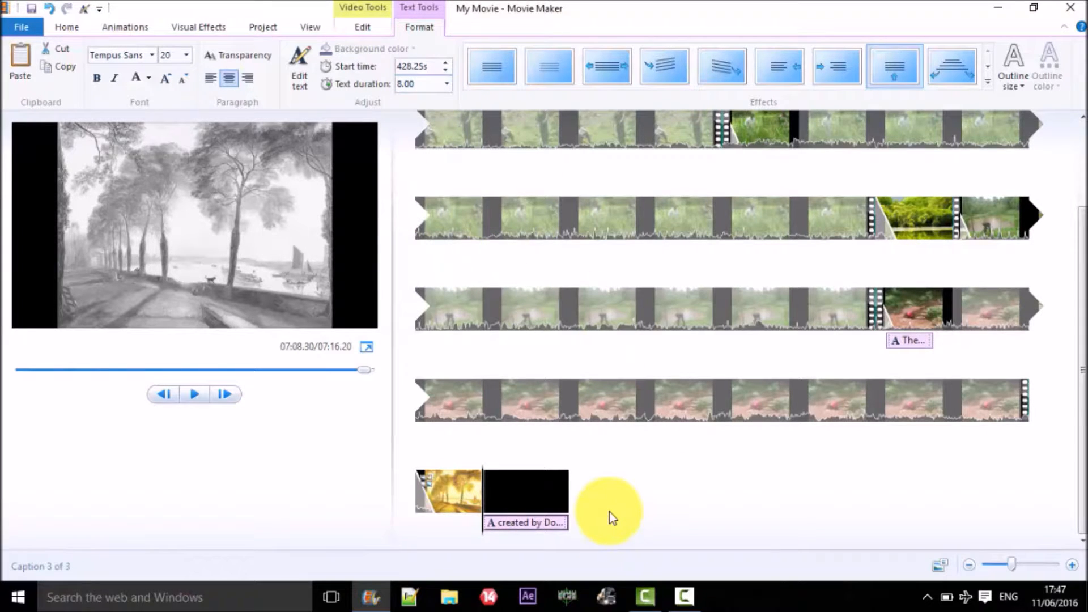
- Review the text items and clips along the timeline, from the opening title to the end credits
scroll(667, 448, "up", 2)
scroll(666, 448, "up", 1)
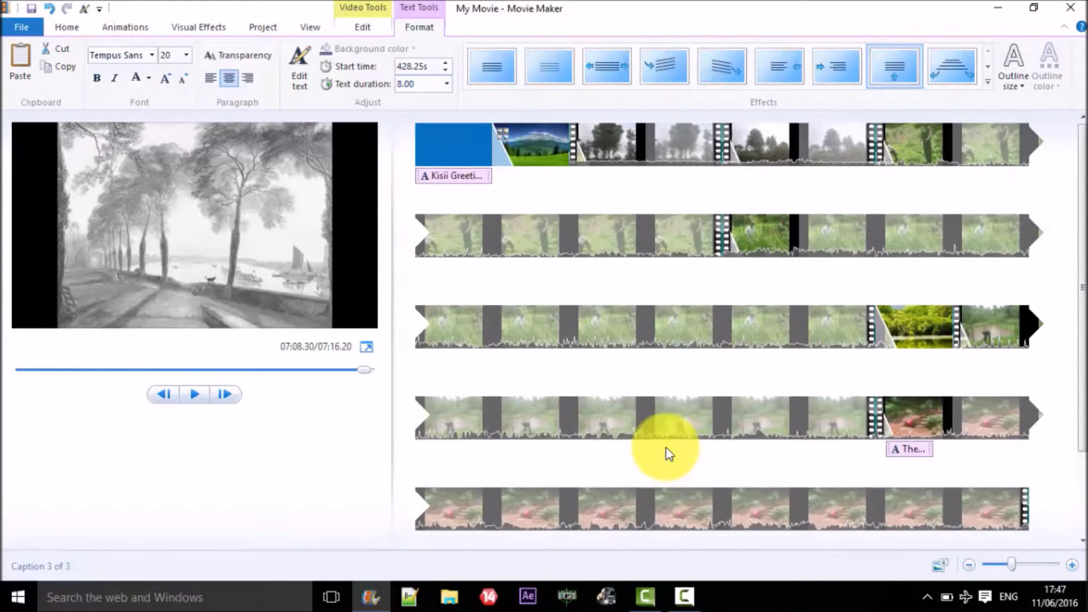
left_click(457, 177)
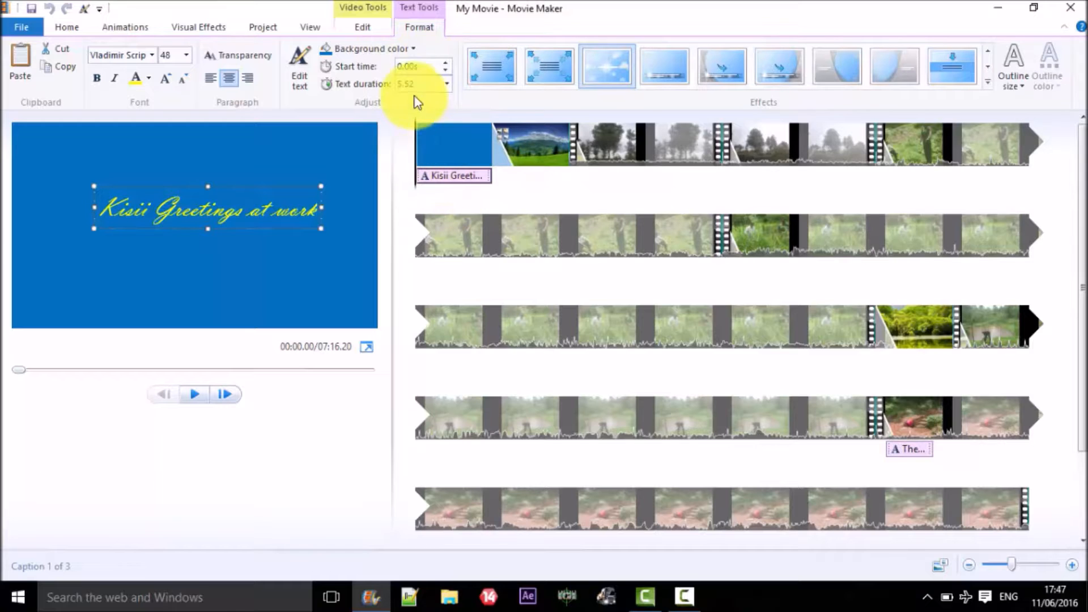
scroll(777, 455, "down", 2)
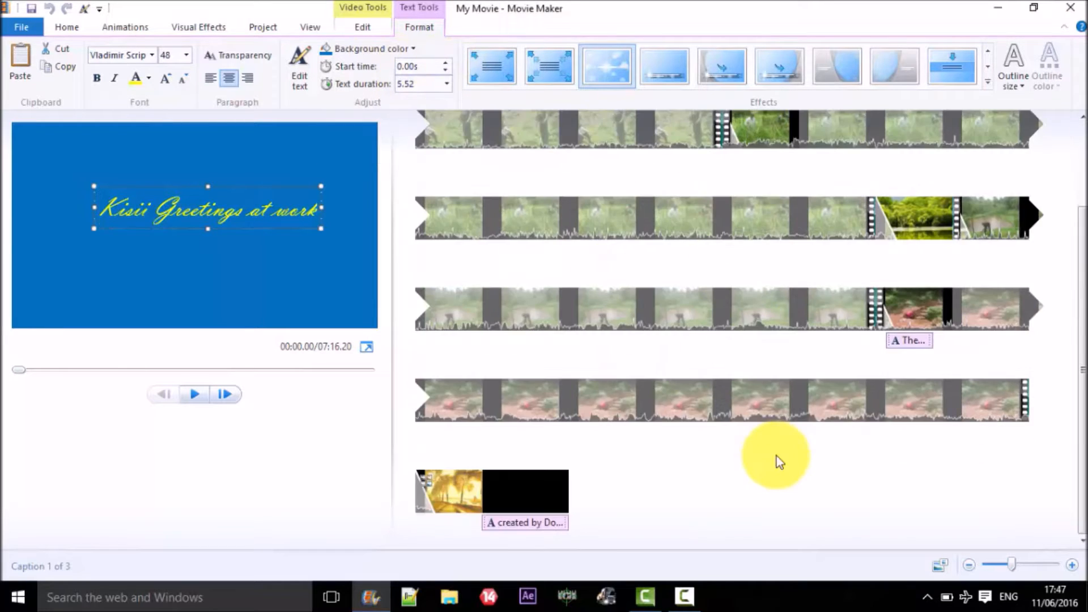
scroll(777, 455, "up", 2)
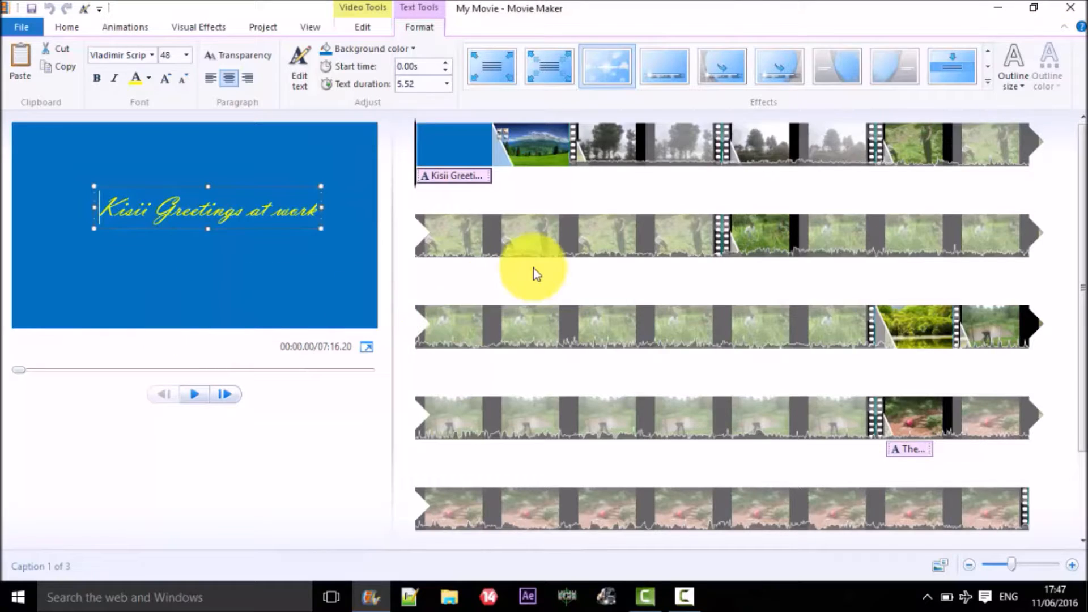
left_click(526, 144)
left_click(611, 149)
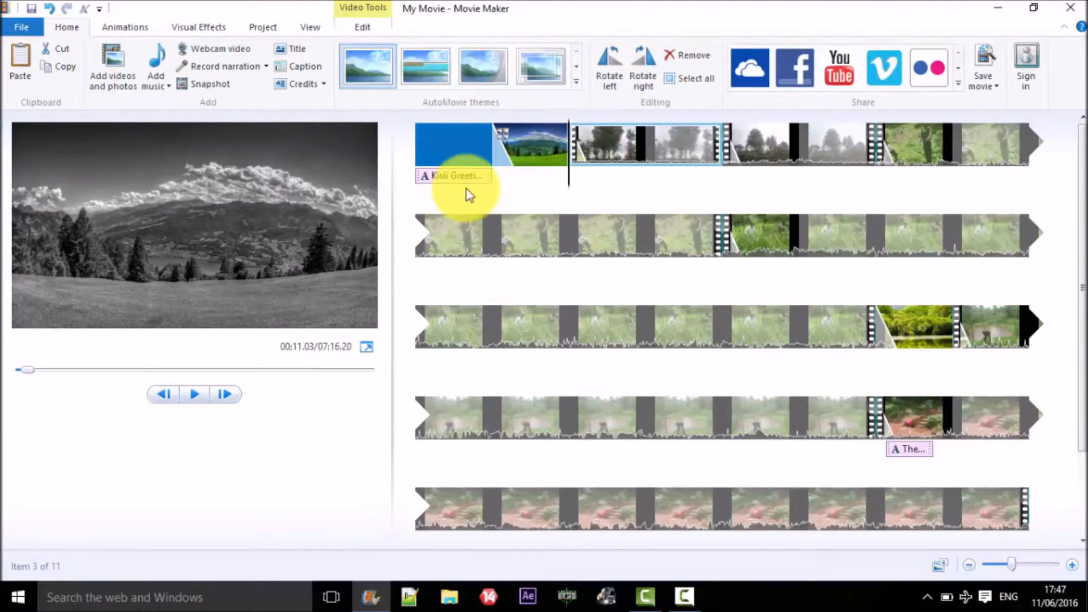
left_click(471, 228)
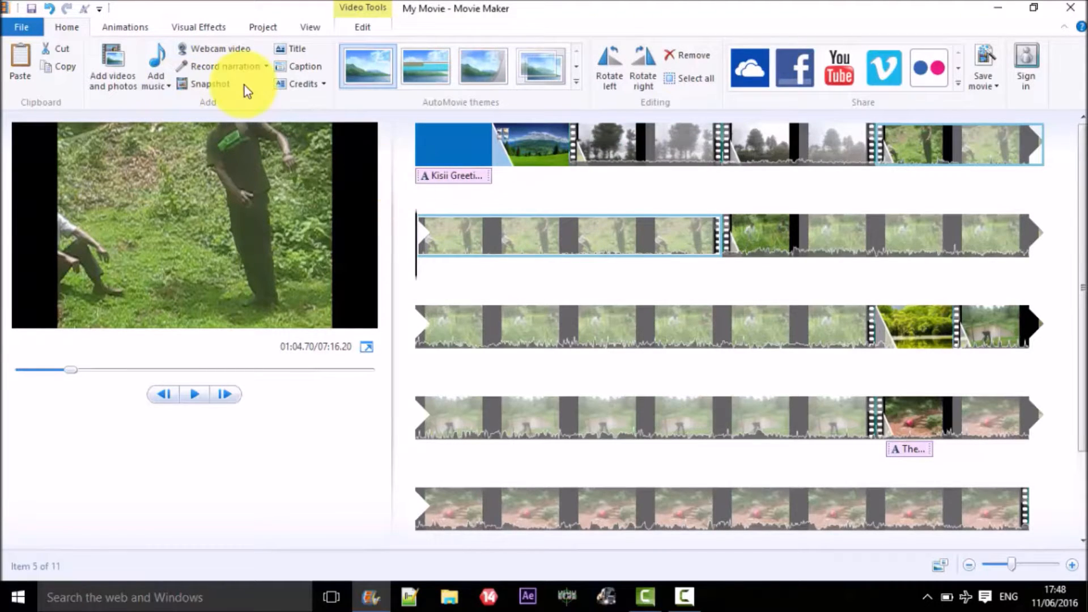
- Look over the available ways to add music and the full length of the timeline the music should cover
left_click(164, 84)
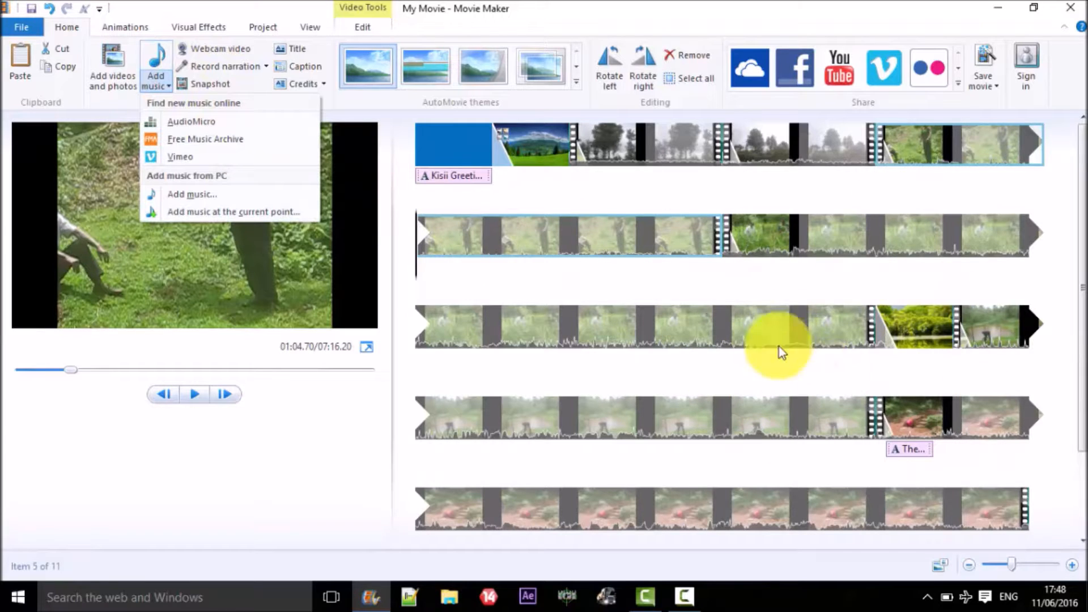
left_click(758, 310)
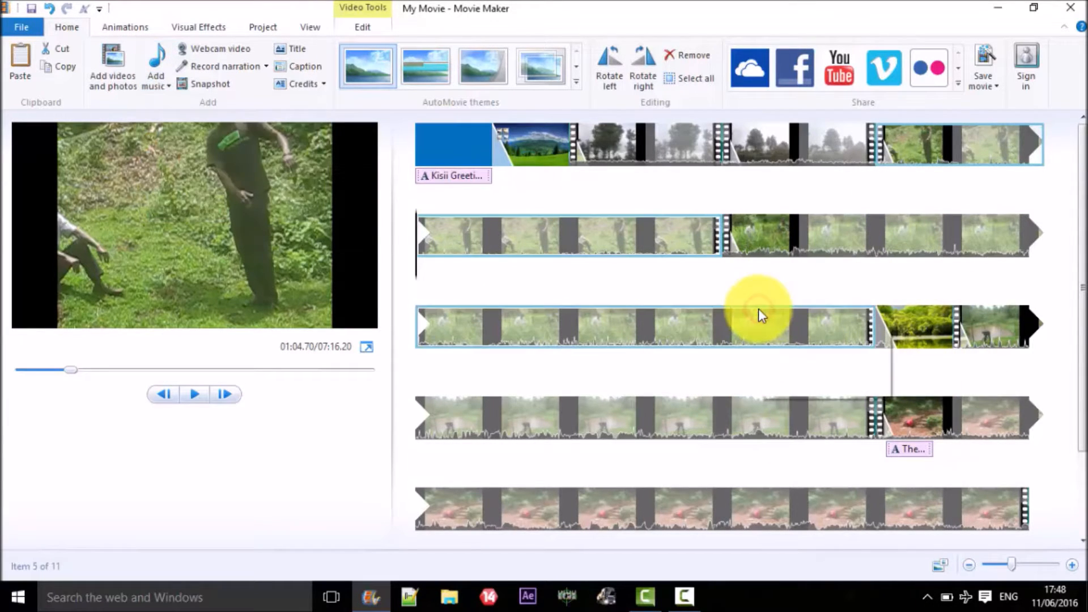
scroll(758, 308, "down", 3)
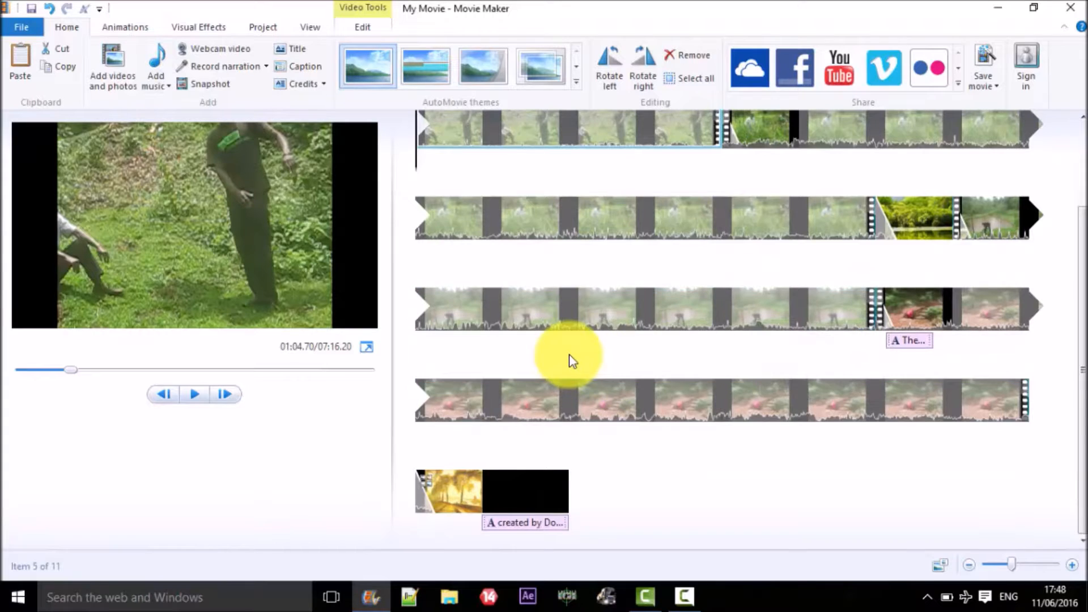
scroll(571, 359, "up", 3)
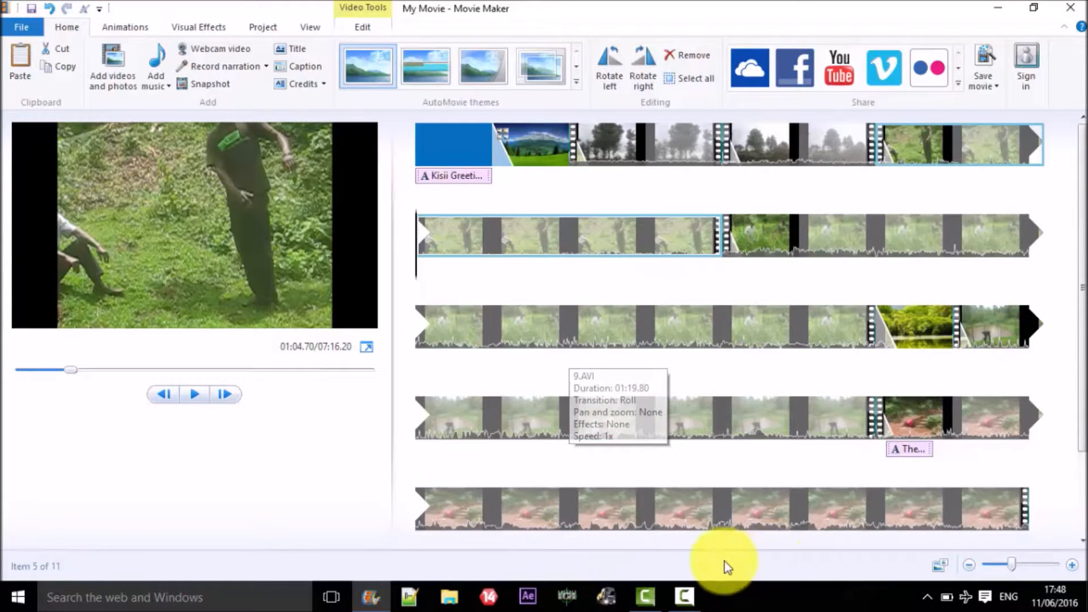
scroll(677, 437, "down", 3)
scroll(677, 437, "up", 3)
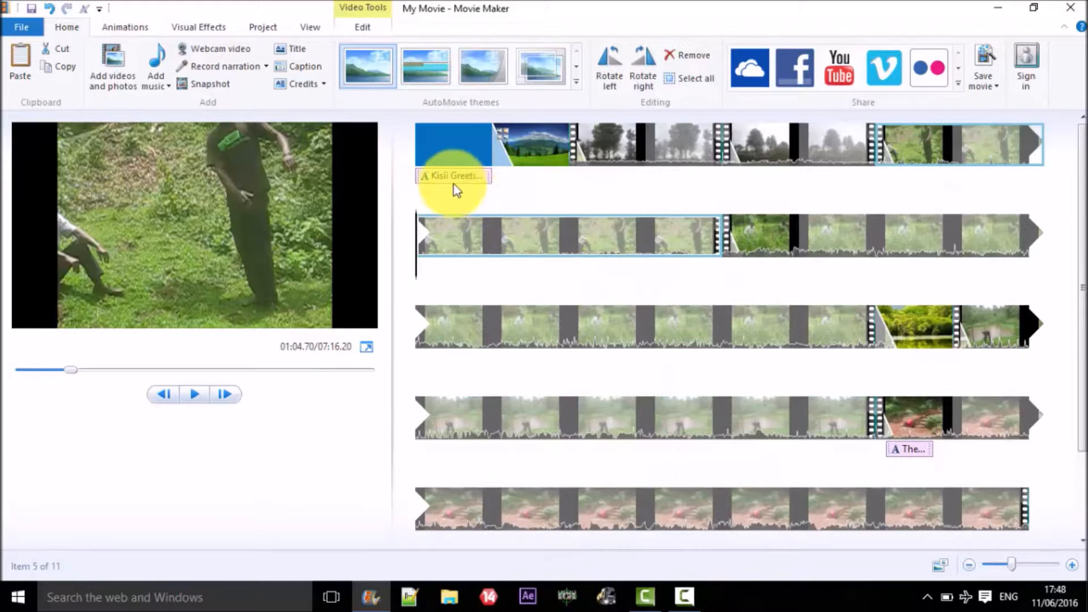
scroll(764, 346, "down", 3)
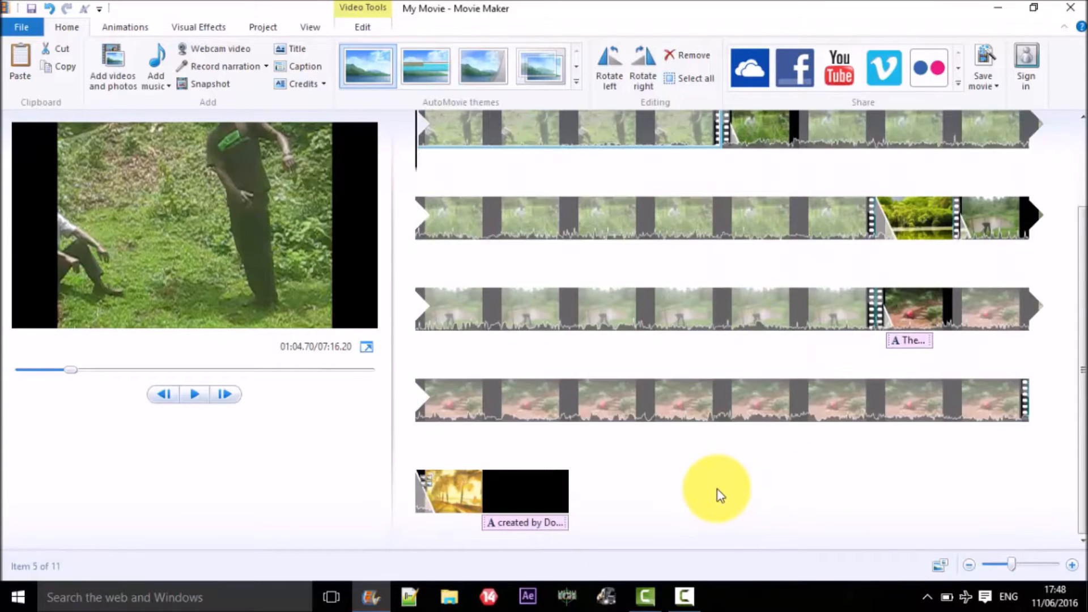
scroll(717, 490, "up", 3)
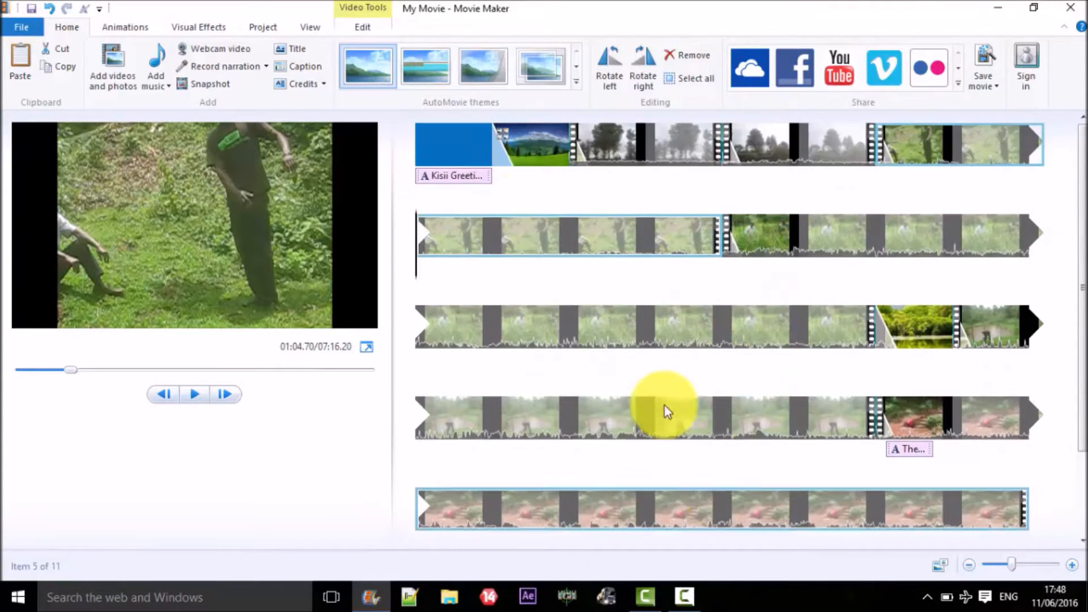
- Add the Real_Bad_Girl track from the PC's Music folder as background music for the movie
left_click(164, 89)
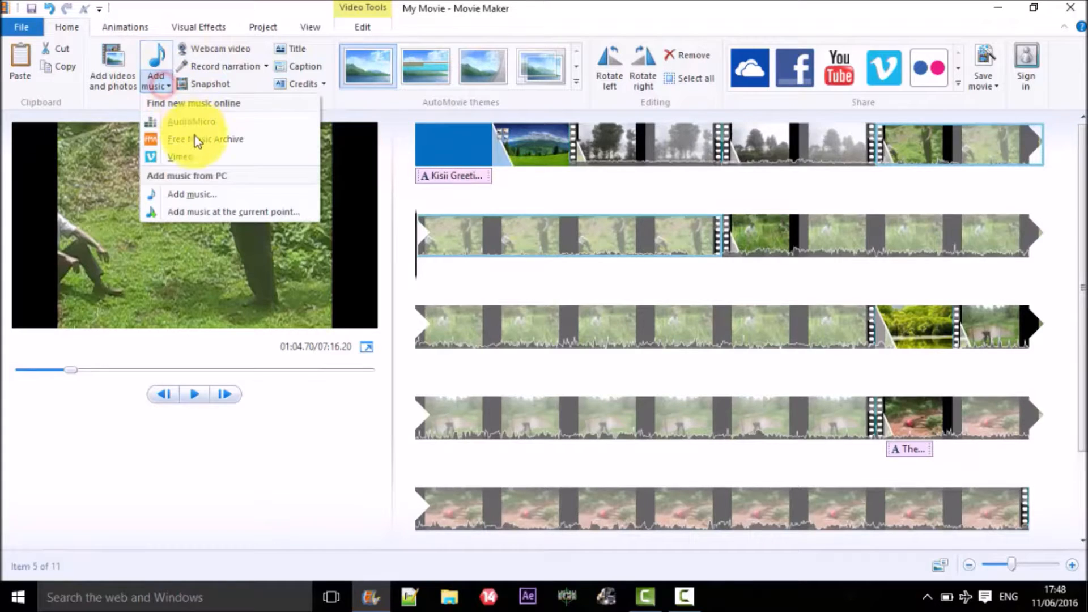
left_click(204, 193)
double_click(211, 213)
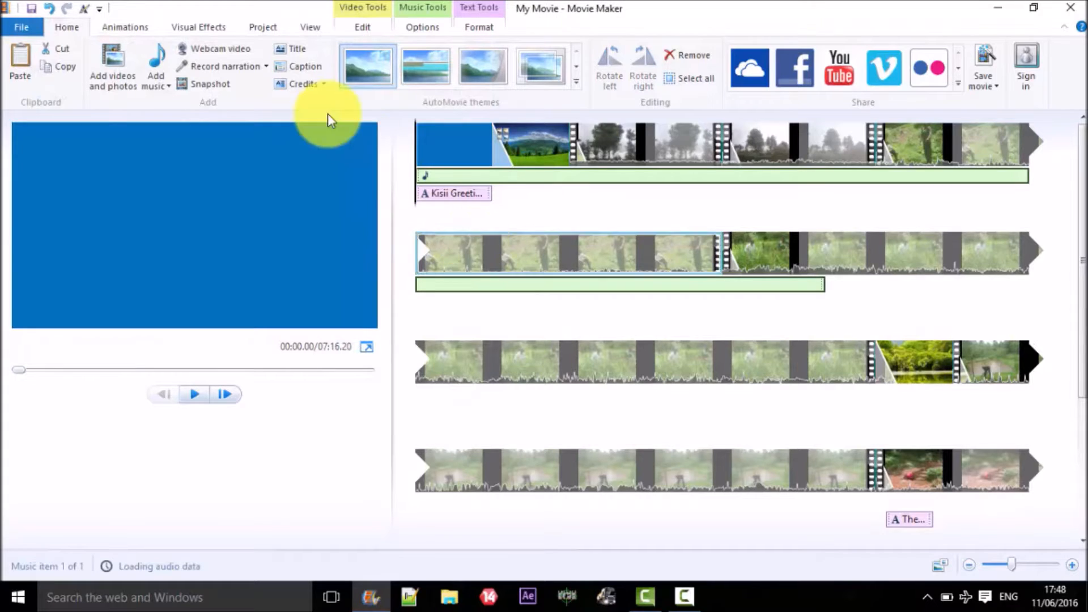
left_click(165, 85)
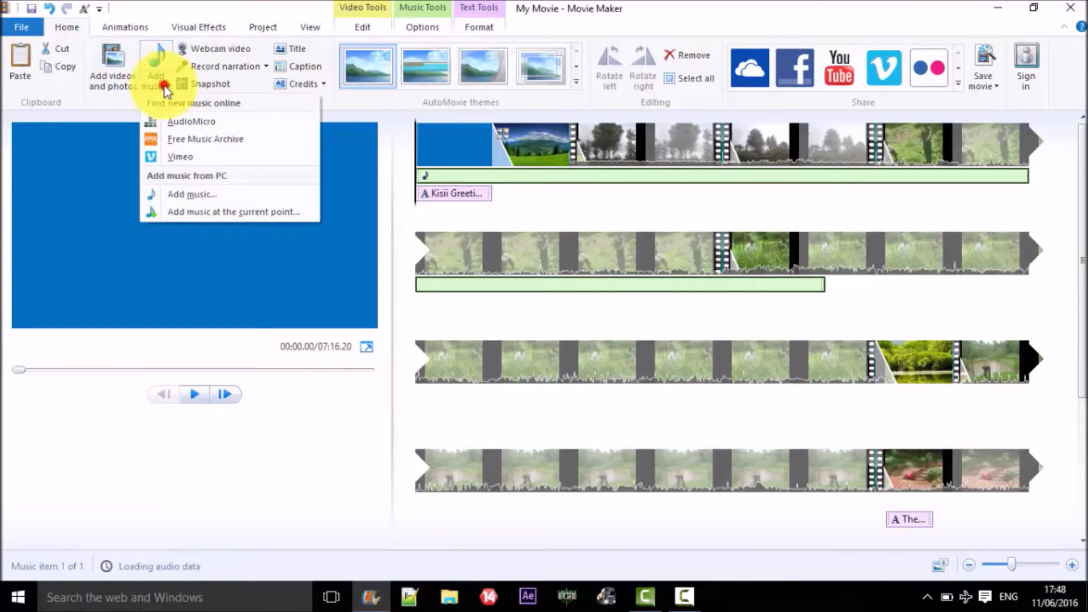
left_click(216, 199)
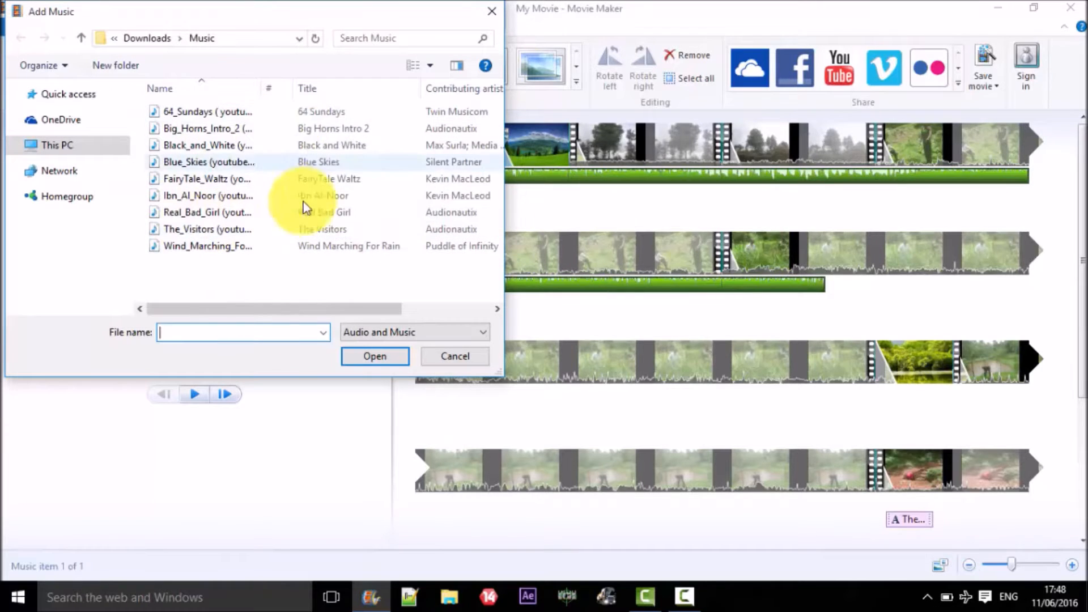
left_click(447, 358)
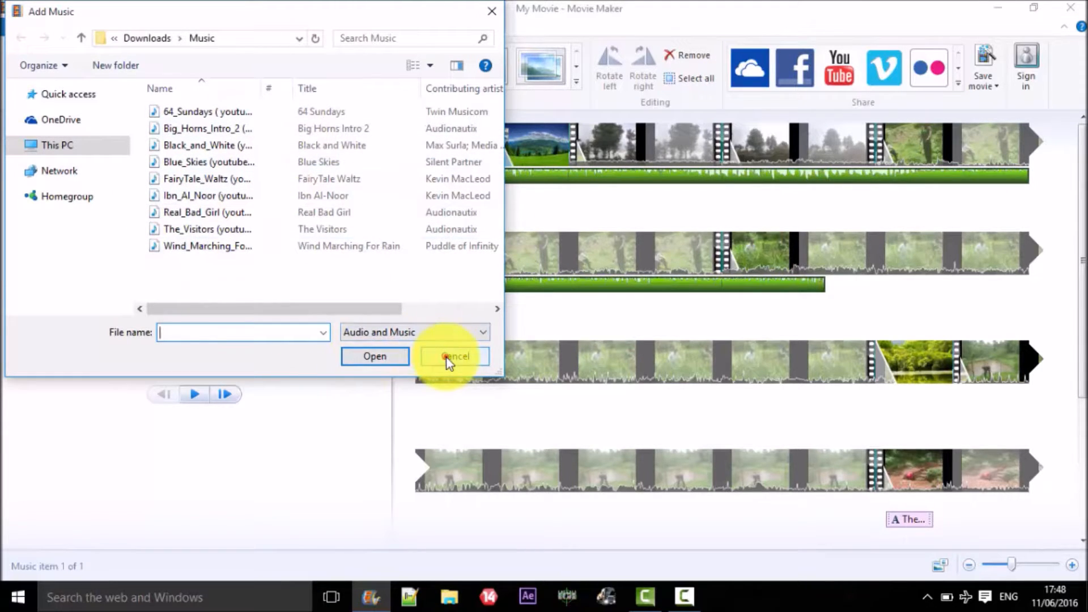
- Copy the music track and paste the duplicate where the first one ends, at 02:02.93 on the timeline
left_click(609, 183)
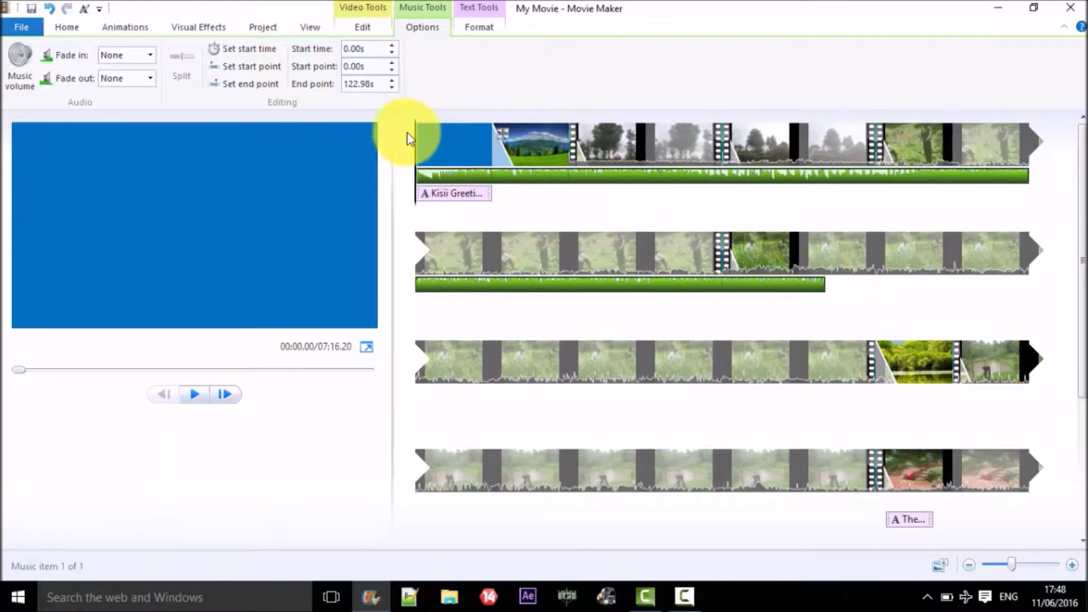
left_click(899, 297)
left_click(816, 250)
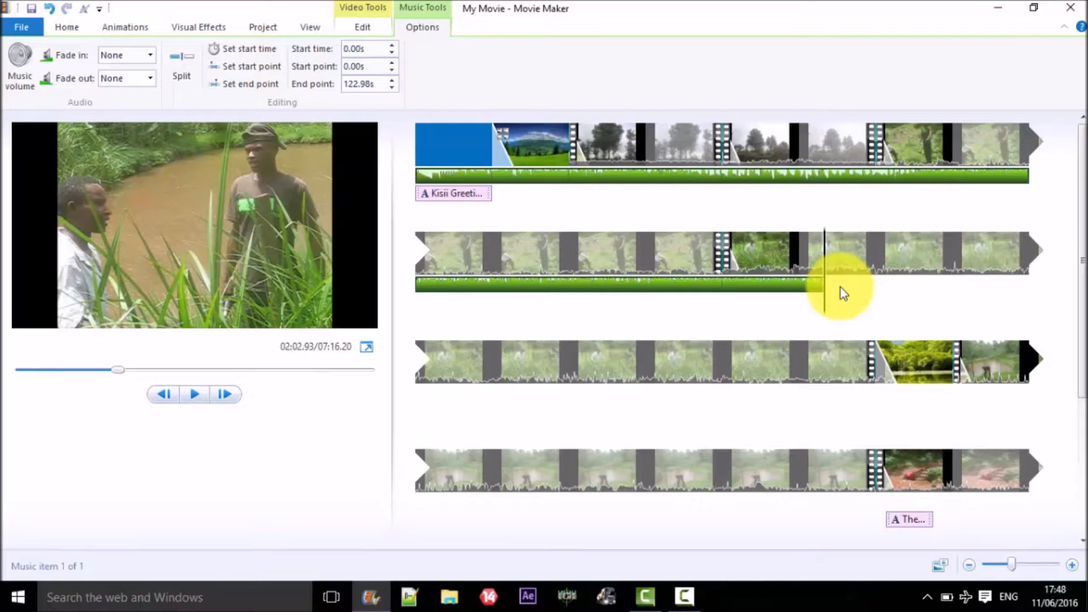
key("ctrl+v")
- Paste another copy of the music track at the end of the second one, at 04:05.67 on the timeline
left_click(451, 502)
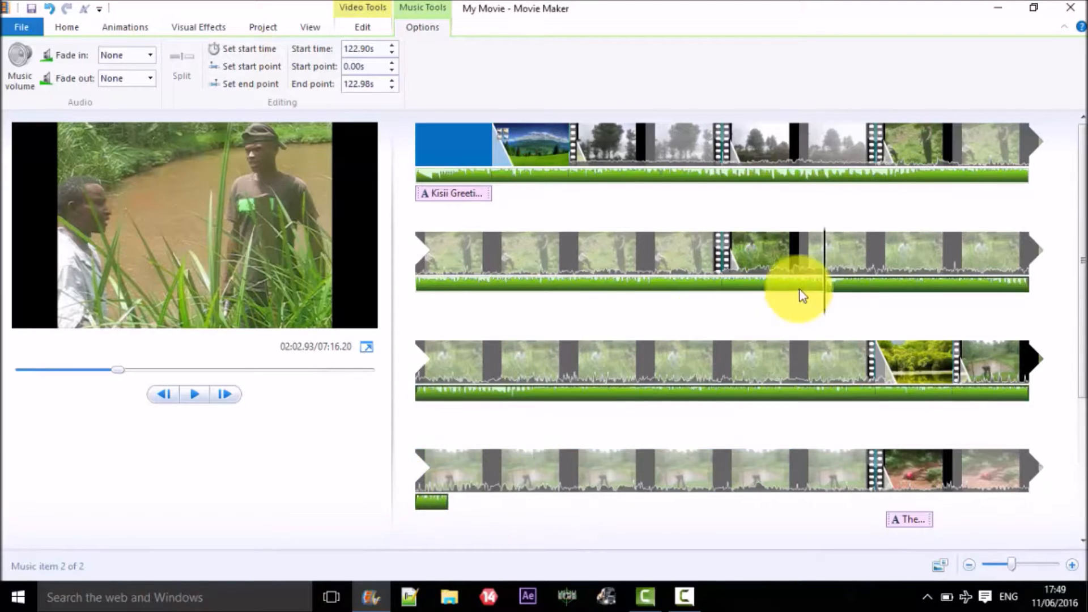
left_click(457, 506)
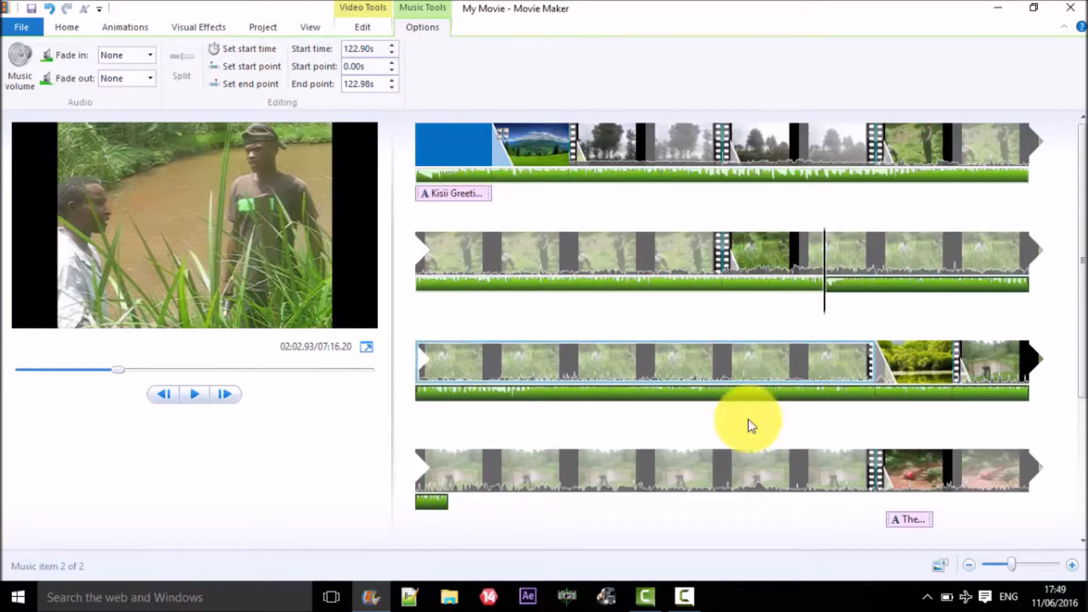
left_click_drag(827, 286, 454, 487)
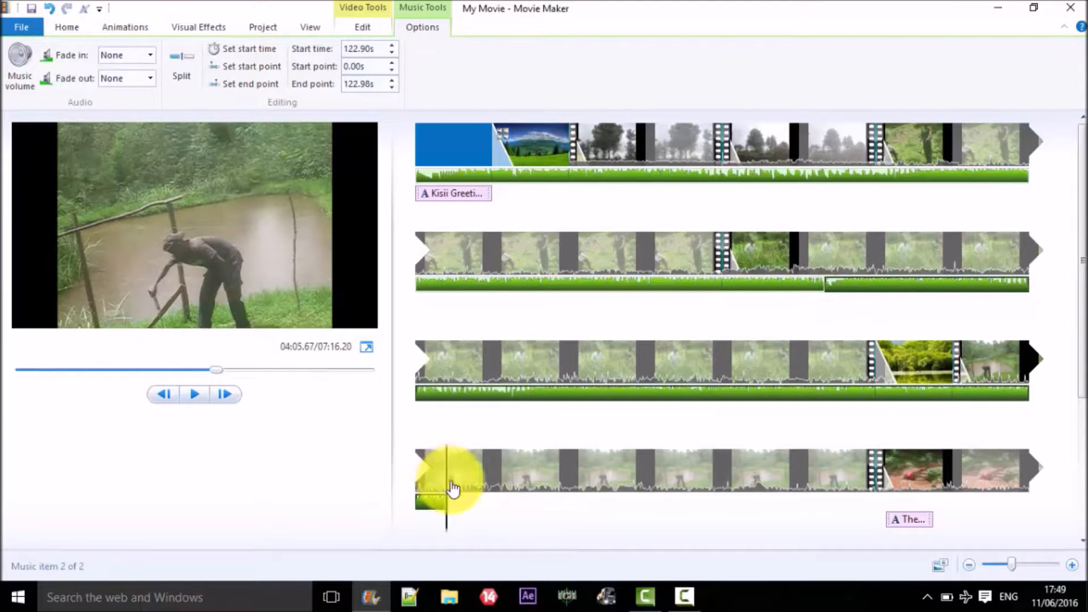
left_click(459, 504)
key("ctrl+v")
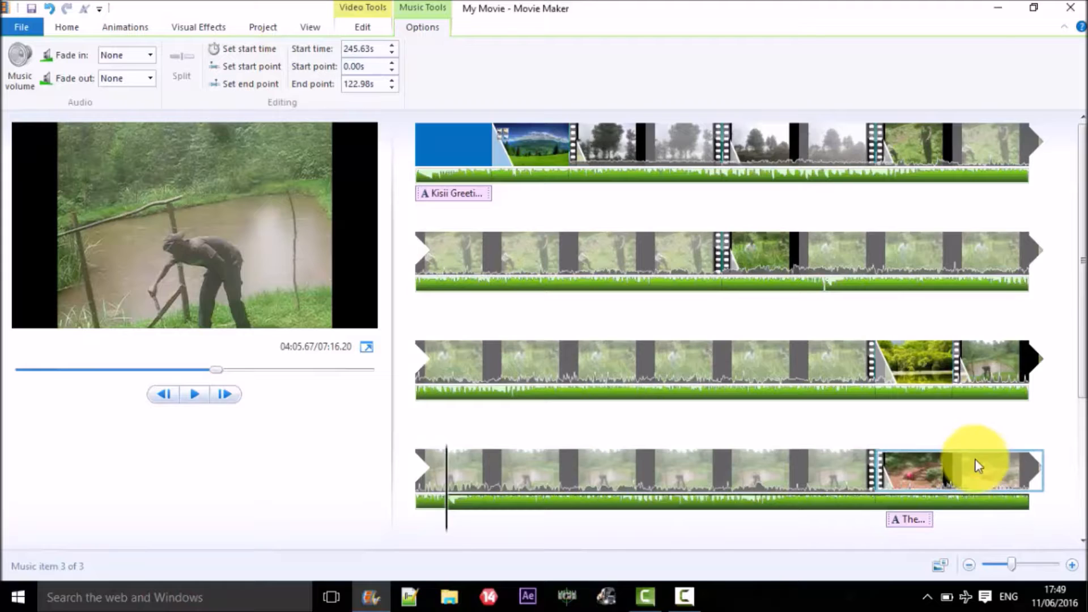
- Paste another copy of the music track where the third one ends, at 06:08.80 on the timeline
scroll(927, 440, "down", 3)
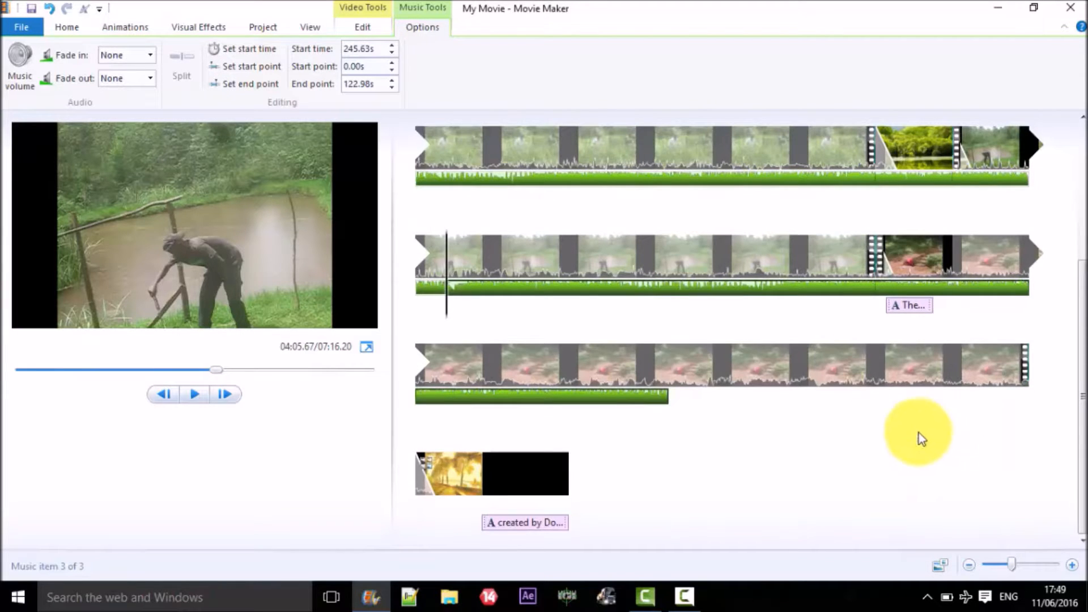
left_click(670, 397)
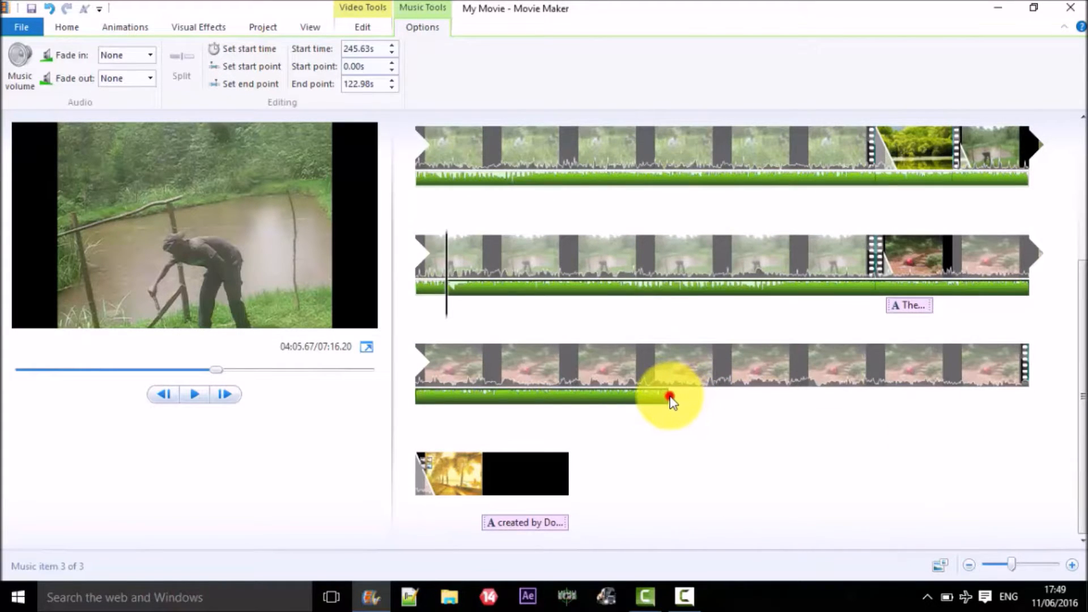
mouse_move(446, 305)
left_mouse_down()
mouse_move(587, 323)
mouse_move(692, 384)
mouse_move(670, 359)
left_mouse_up()
left_click(683, 395)
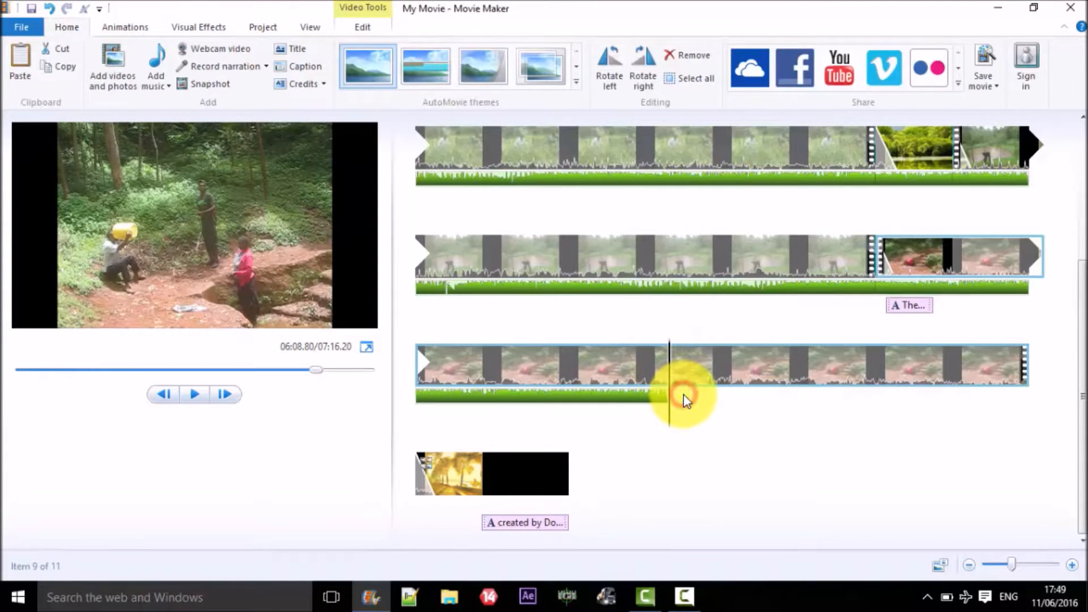
key("ctrl+v")
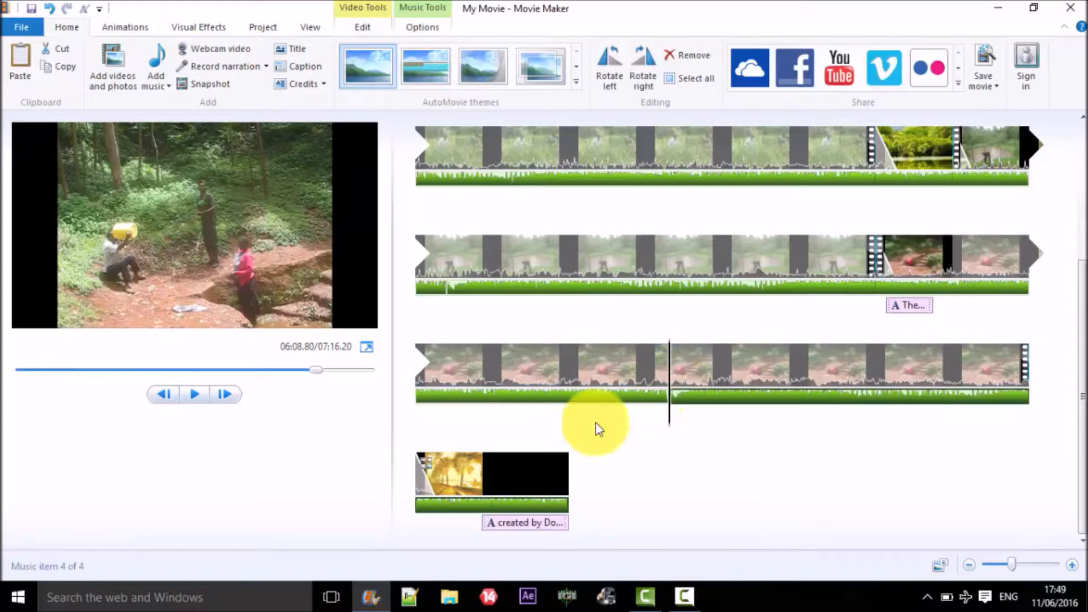
- Look over the whole timeline to check where each music copy starts and ends and how they join
scroll(559, 291, "up", 3)
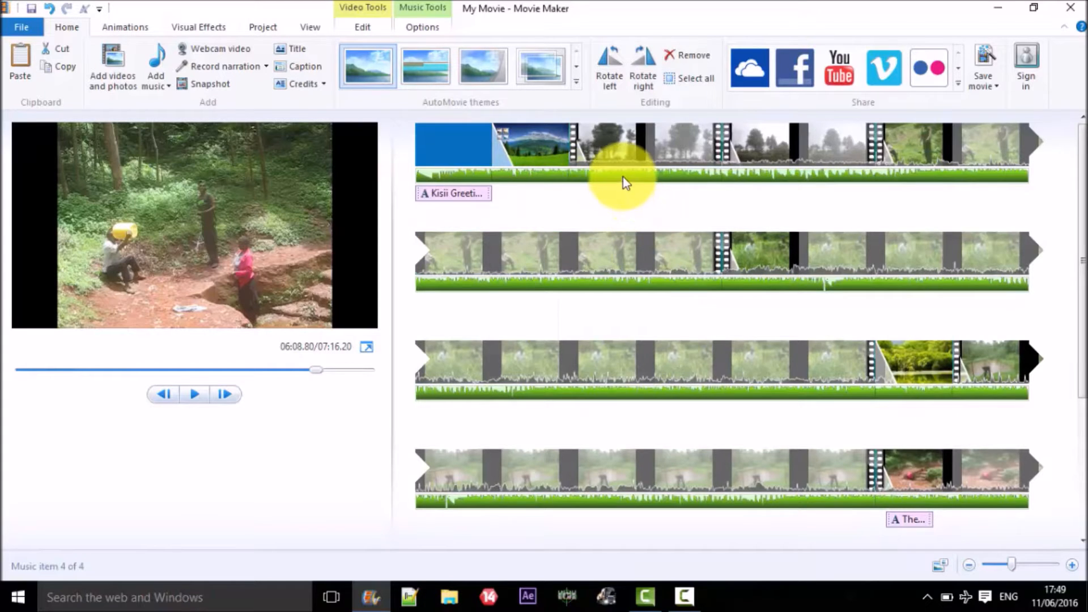
scroll(621, 179, "down", 3)
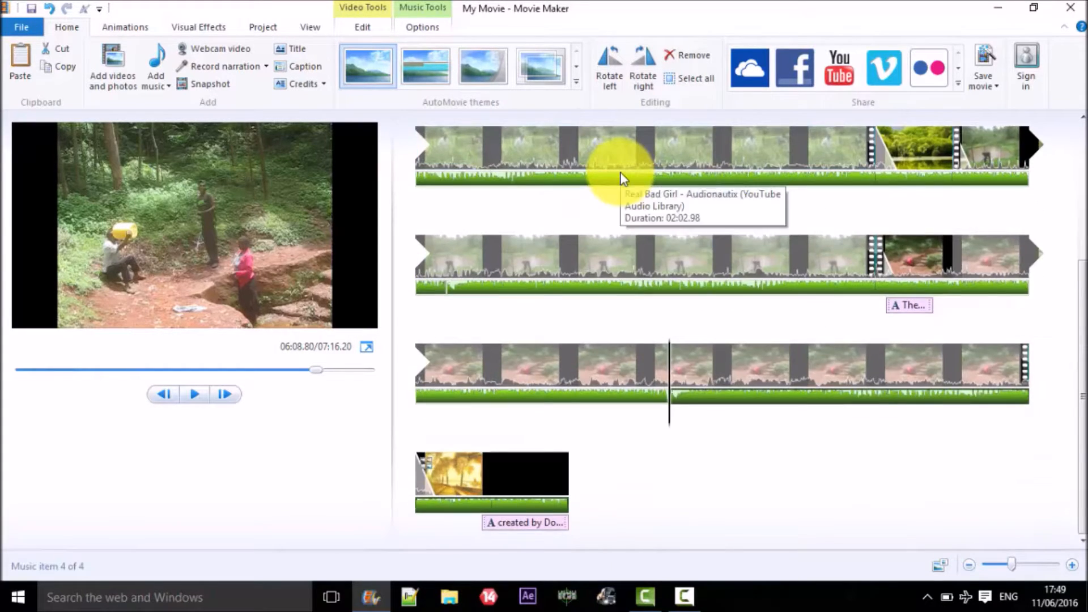
scroll(622, 178, "up", 3)
scroll(622, 178, "down", 1)
key("super+s")
scroll(622, 178, "down", 3)
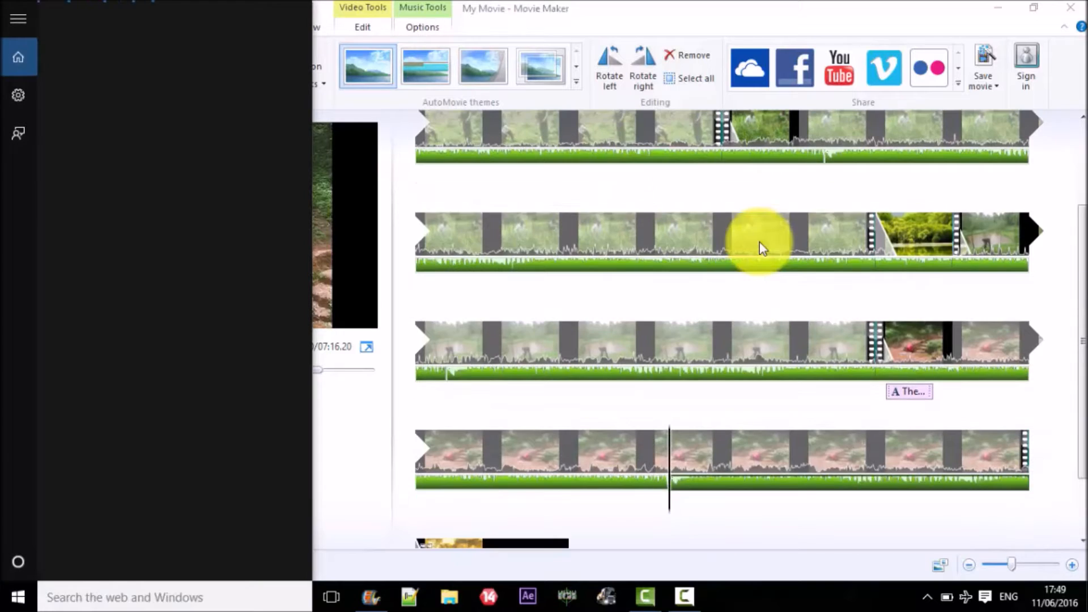
left_click(693, 510)
scroll(611, 326, "up", 3)
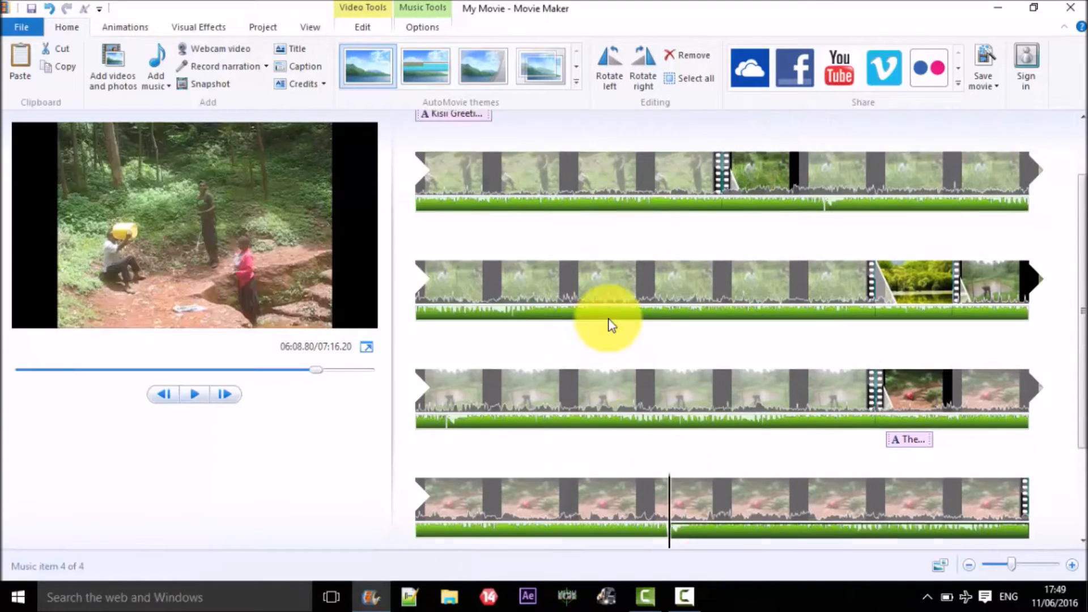
left_click(547, 176)
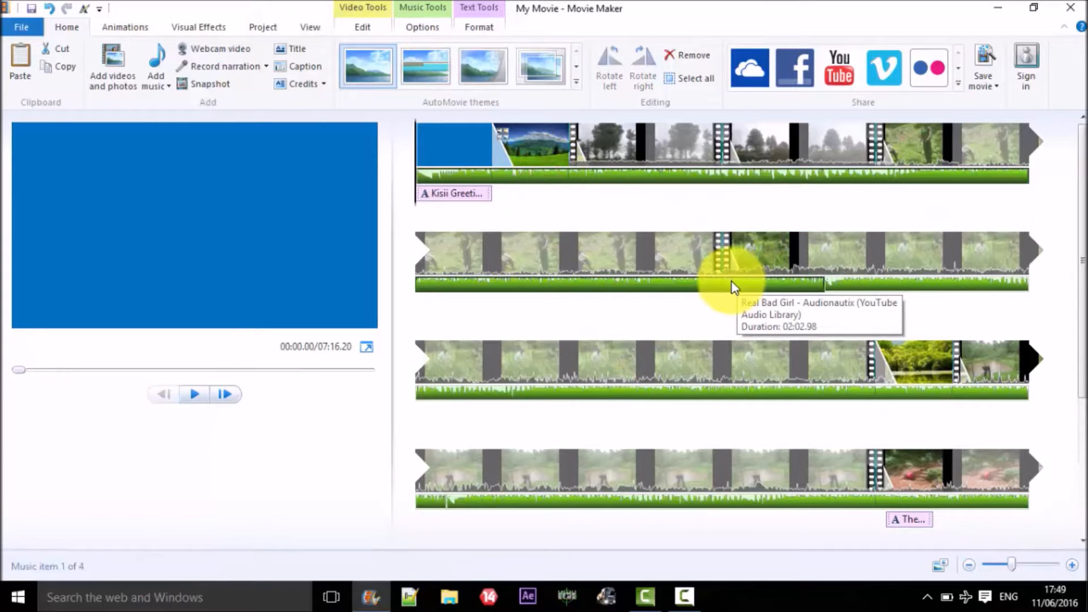
left_click(843, 283)
scroll(840, 281, "down", 3)
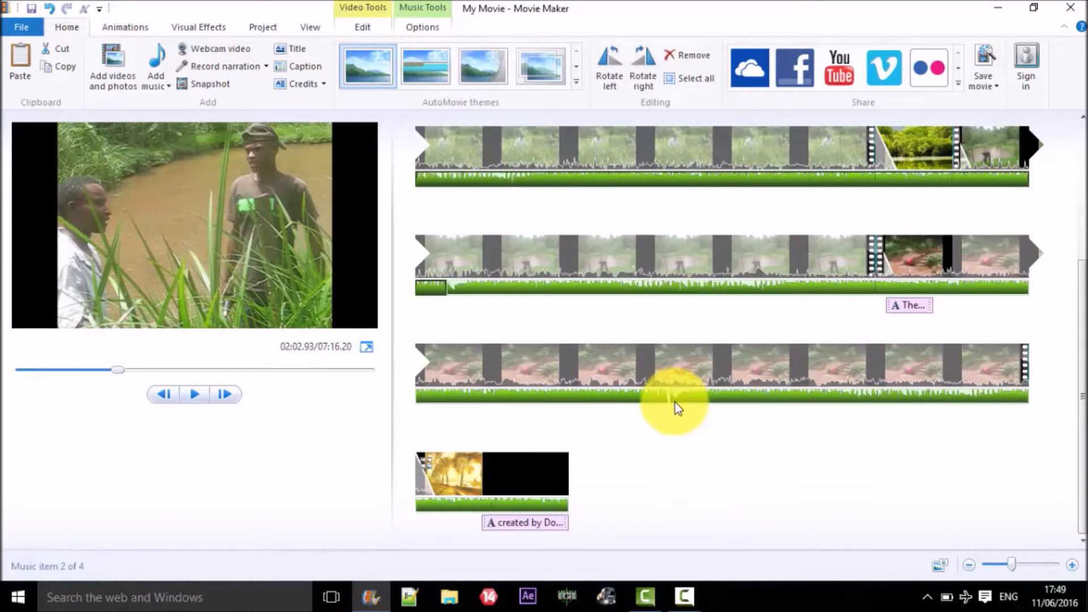
scroll(675, 403, "up", 3)
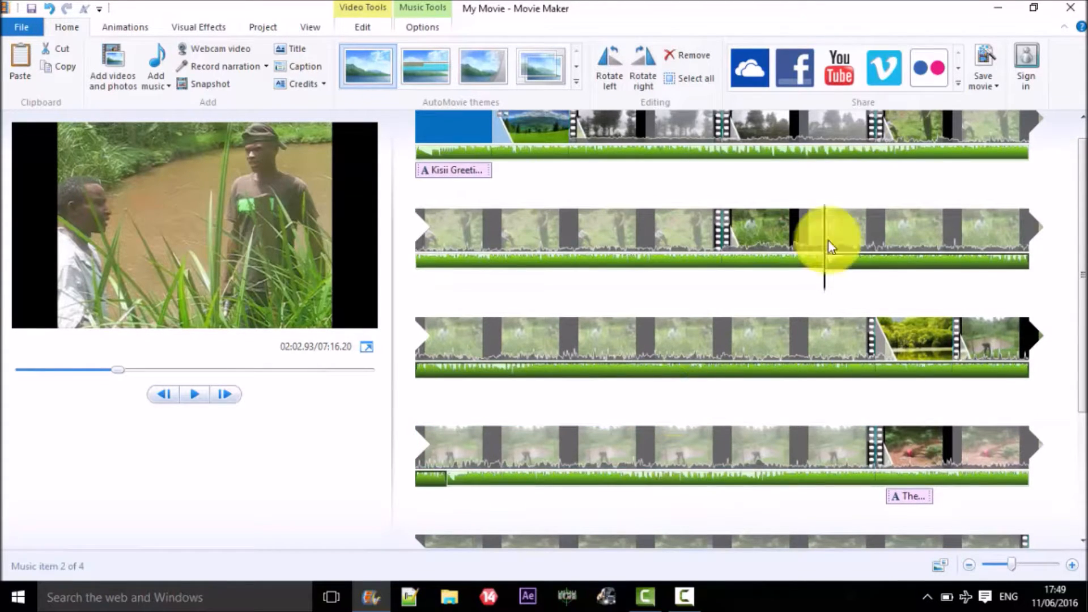
left_click(748, 259)
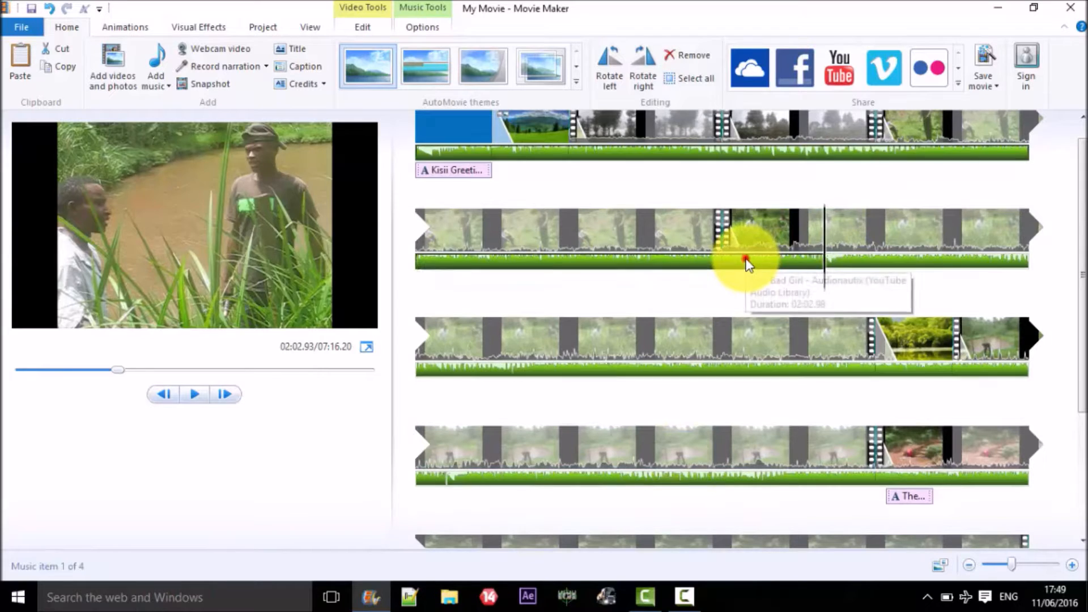
left_click(707, 154)
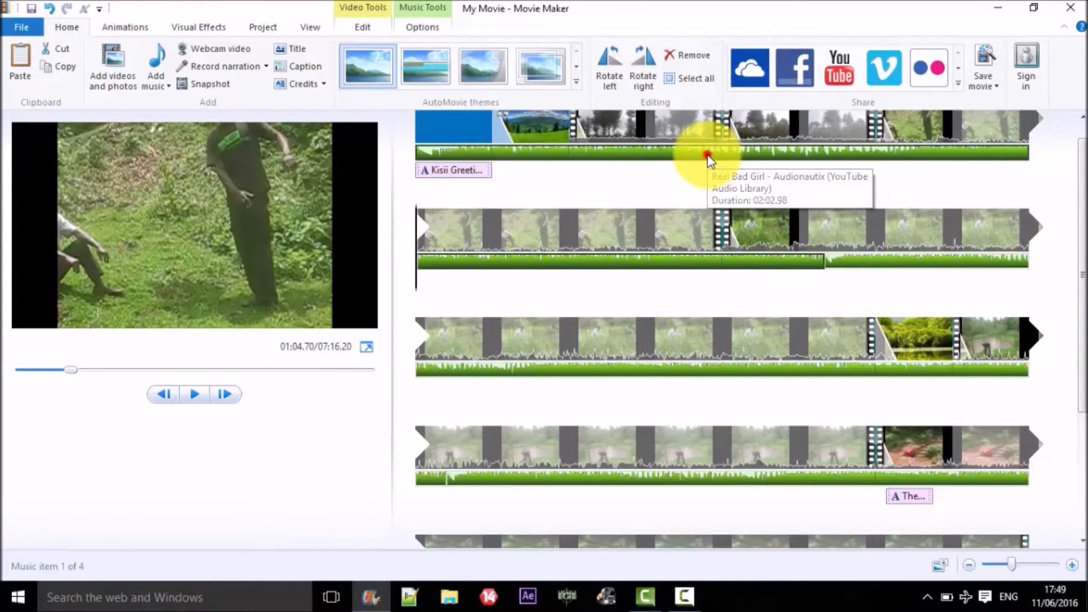
- Set the fade out of the first music track to Fast
left_click(691, 177)
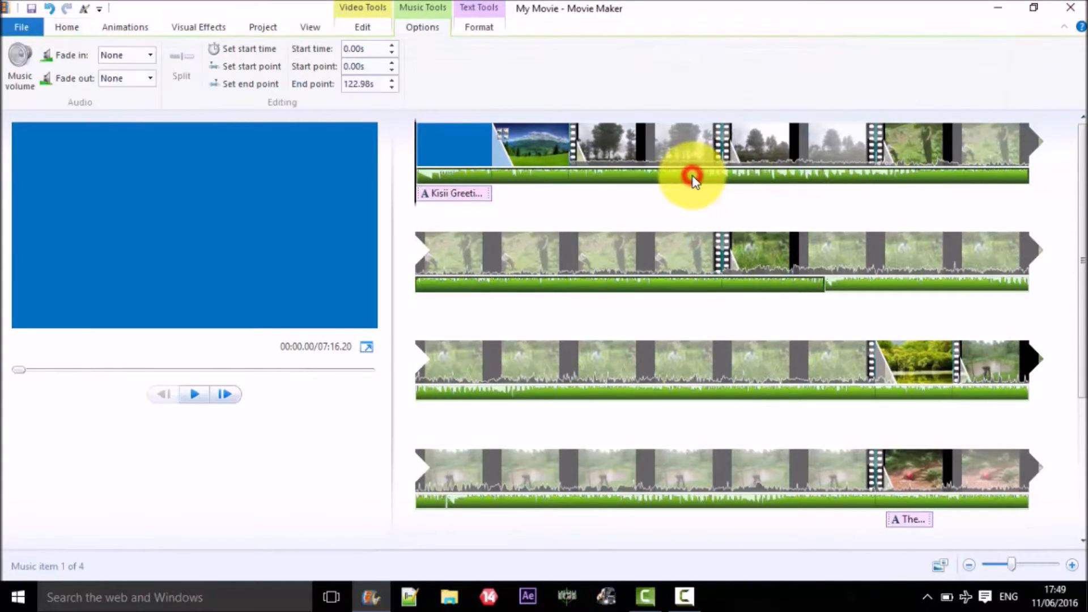
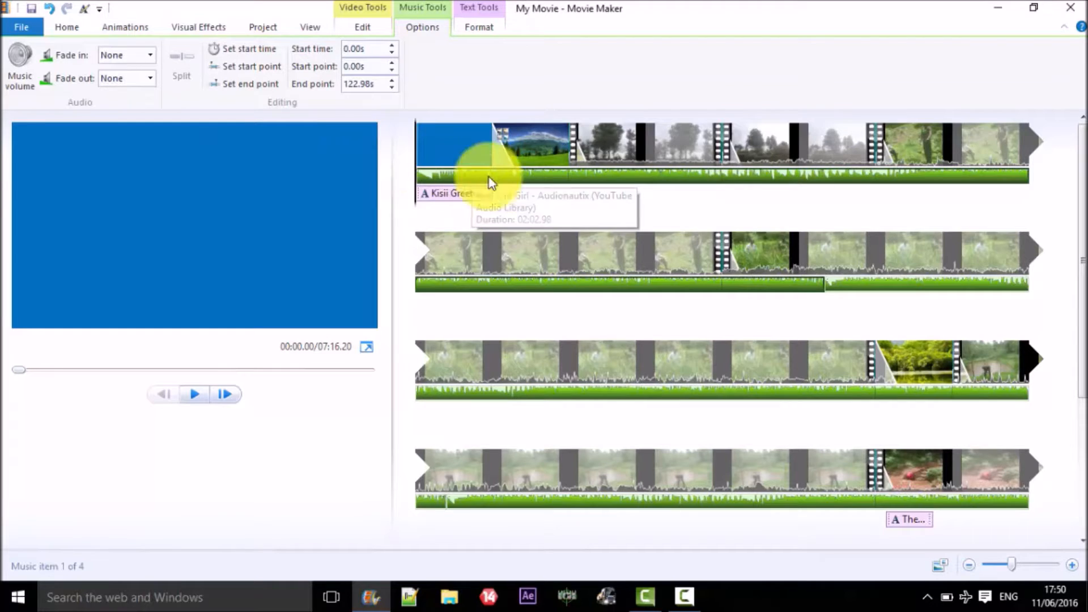
left_click(798, 282)
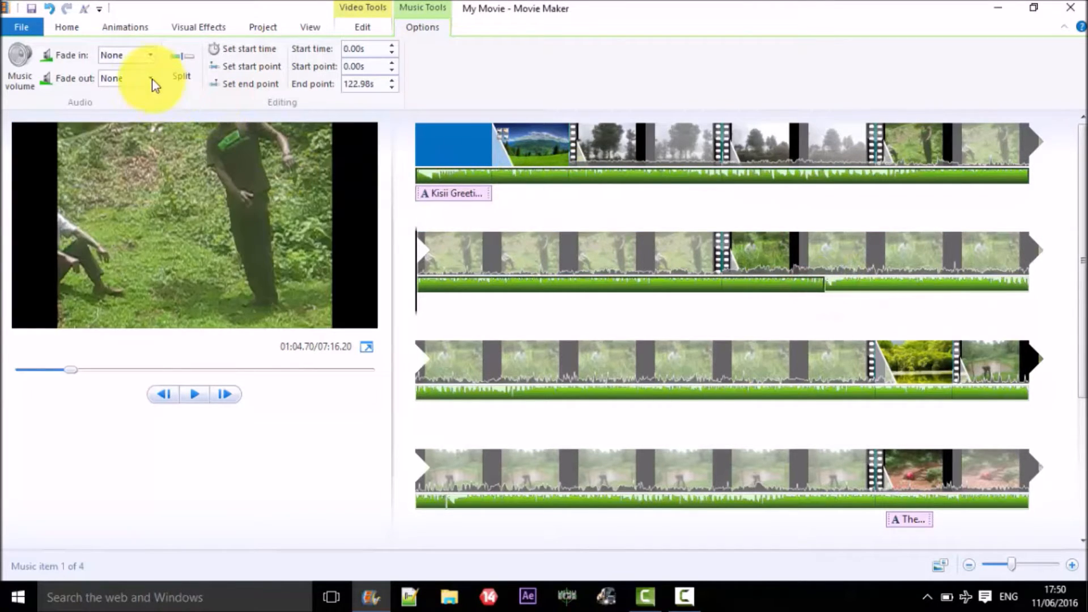
left_click(151, 80)
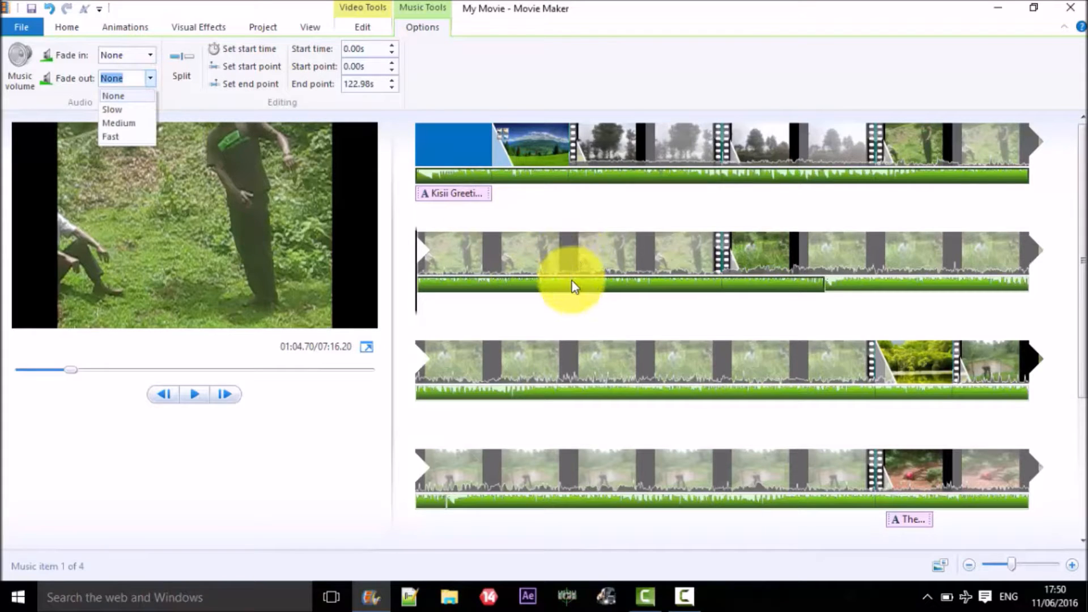
left_click(572, 281)
left_click(155, 81)
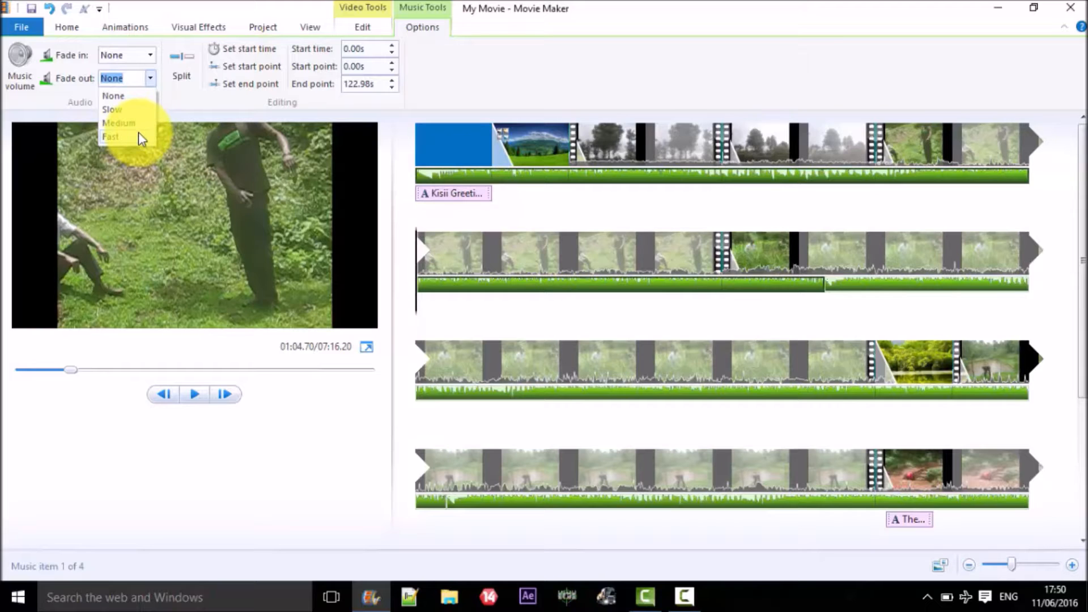
left_click(139, 132)
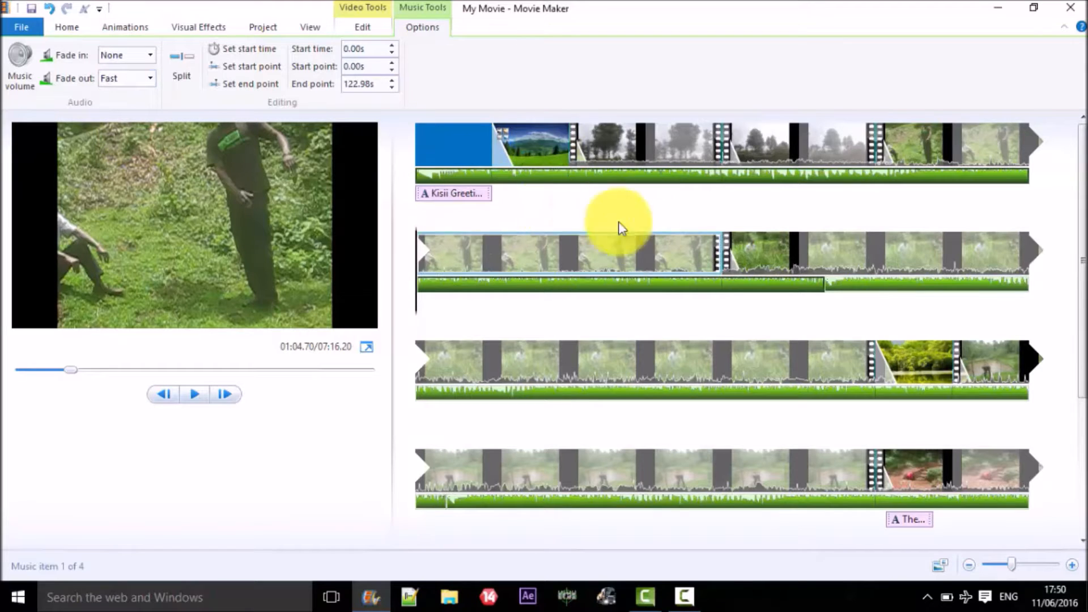
- Play the movie from about 01:59 across the join between the first and second music tracks
left_click_drag(434, 296, 794, 244)
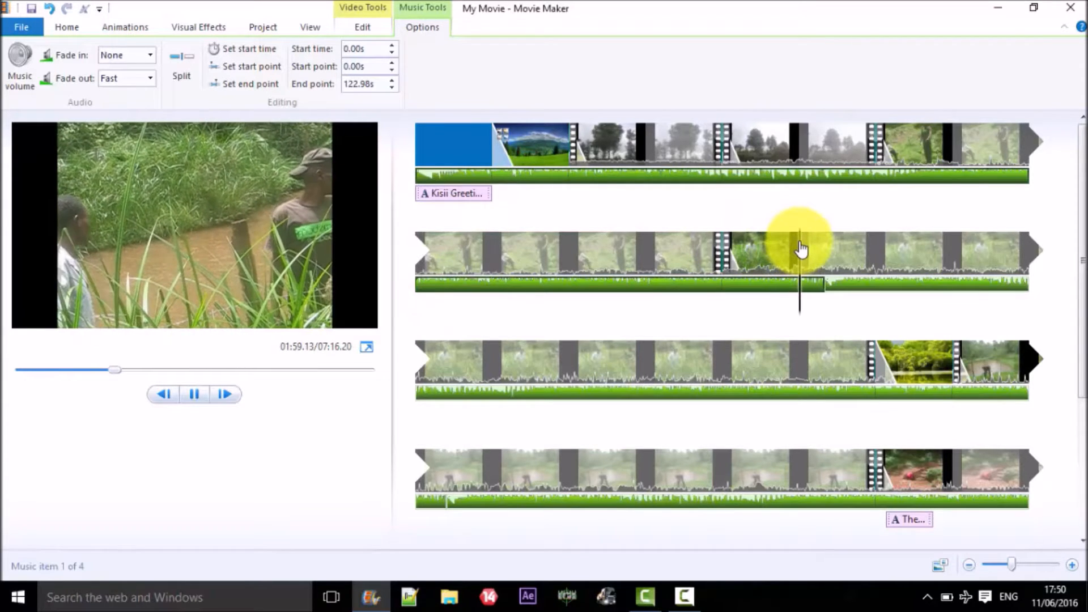
left_click(802, 248)
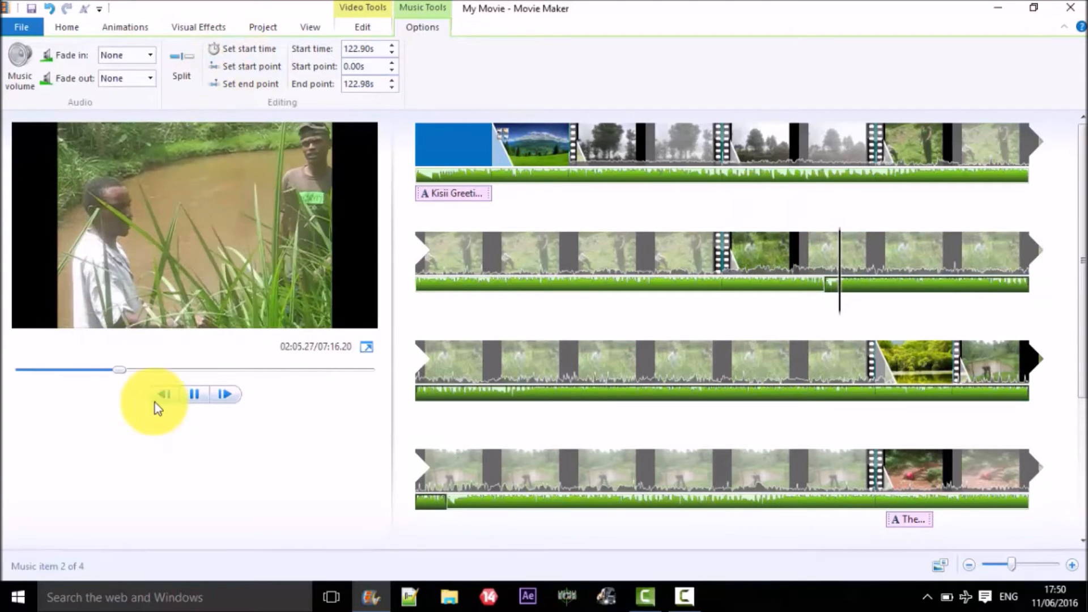
left_click(200, 392)
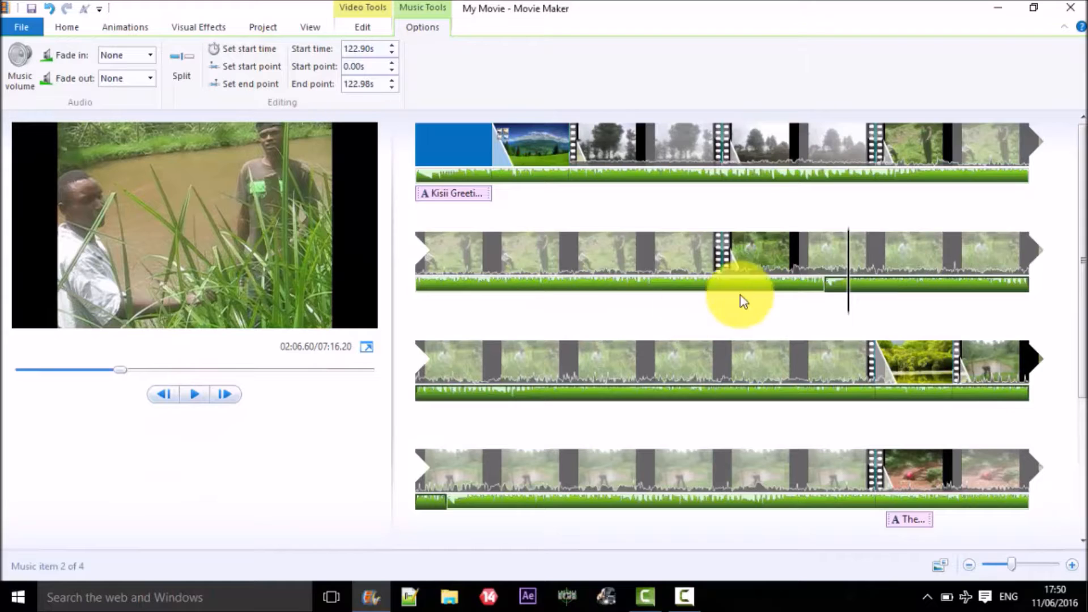
- Set both the fade in and the fade out of the second music track to Medium
left_click(825, 283)
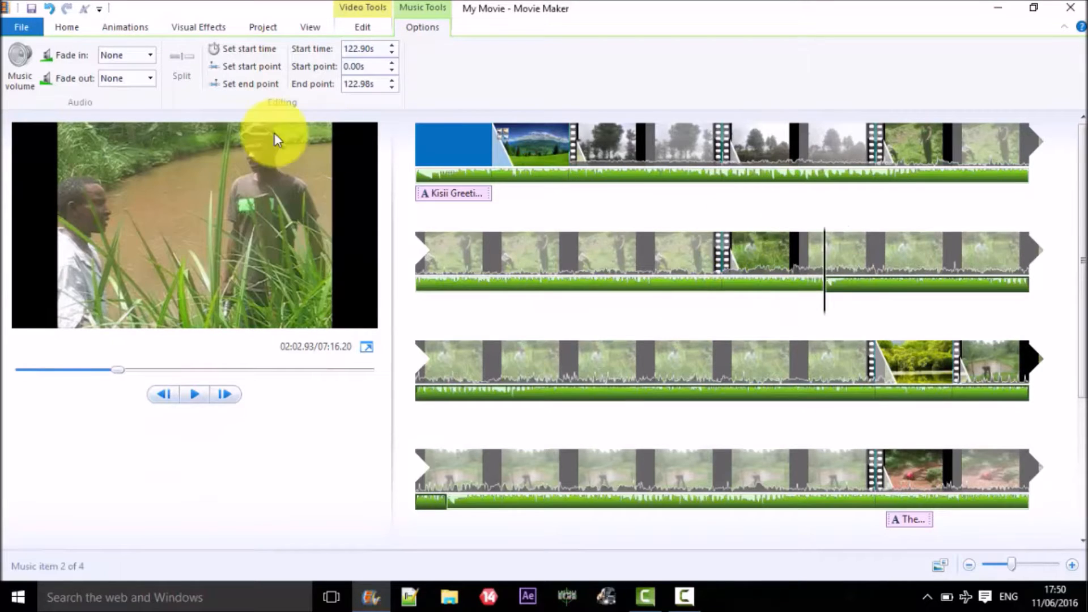
left_click(150, 78)
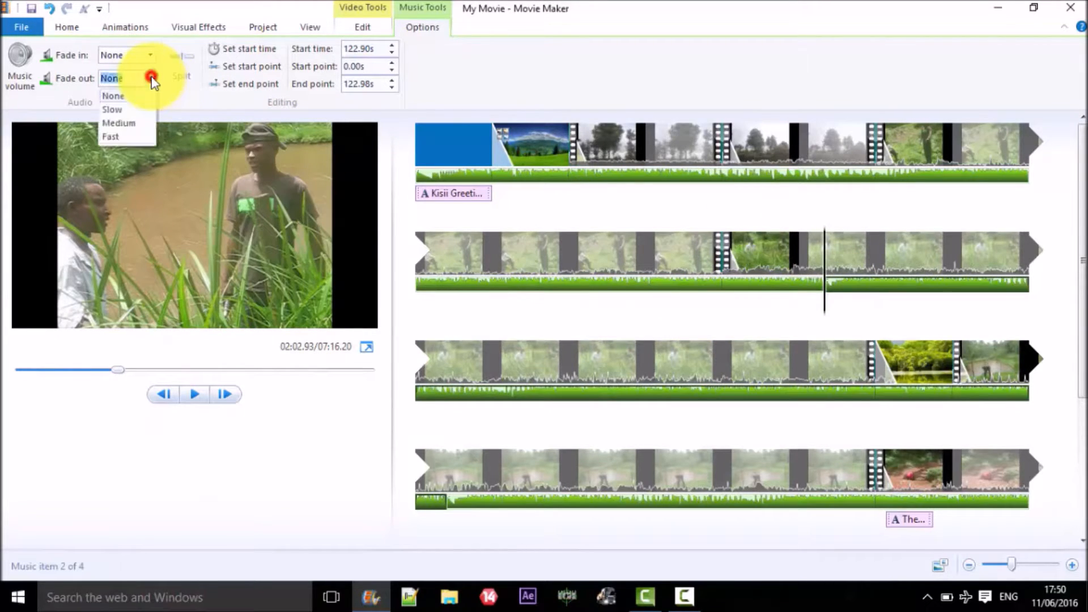
left_click(130, 136)
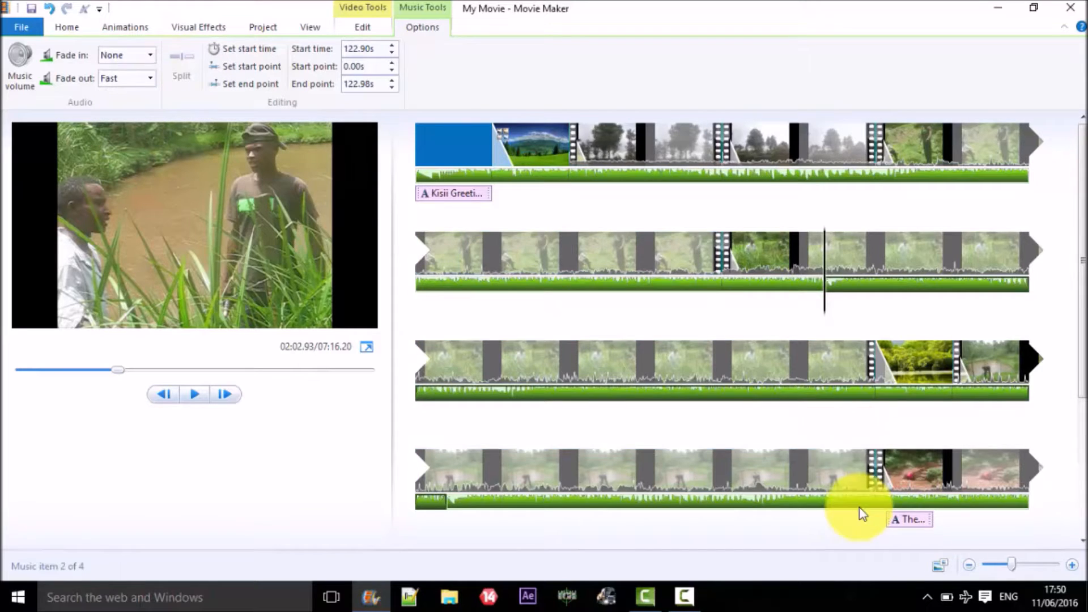
left_click(805, 398)
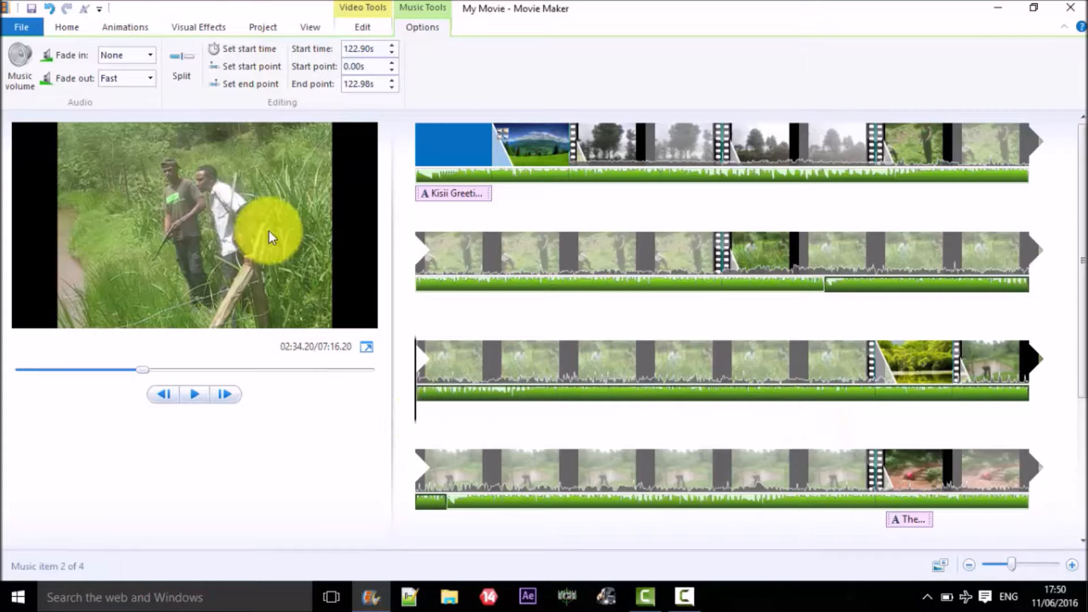
left_click(150, 54)
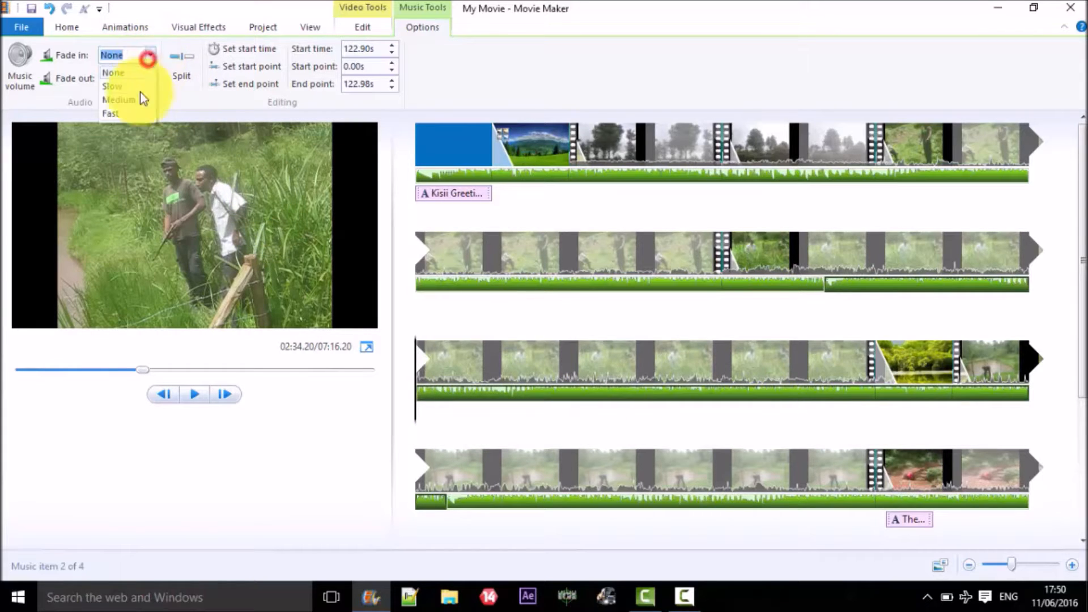
left_click(136, 99)
left_click(151, 78)
left_click(140, 123)
- Set the third music track's fade in to Medium and its fade out to Fast
scroll(525, 369, "down", 3)
left_click(550, 405)
left_click(148, 56)
left_click(137, 98)
left_click(150, 79)
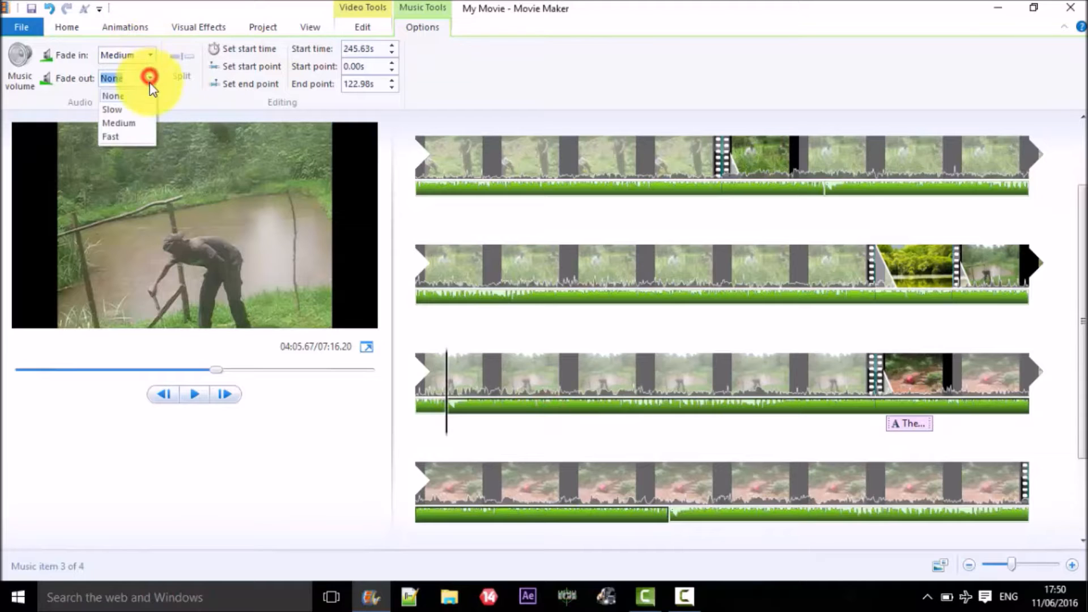
left_click(141, 135)
- Set the last music track's fade in to Fast and its fade out to Slow
scroll(562, 368, "down", 2)
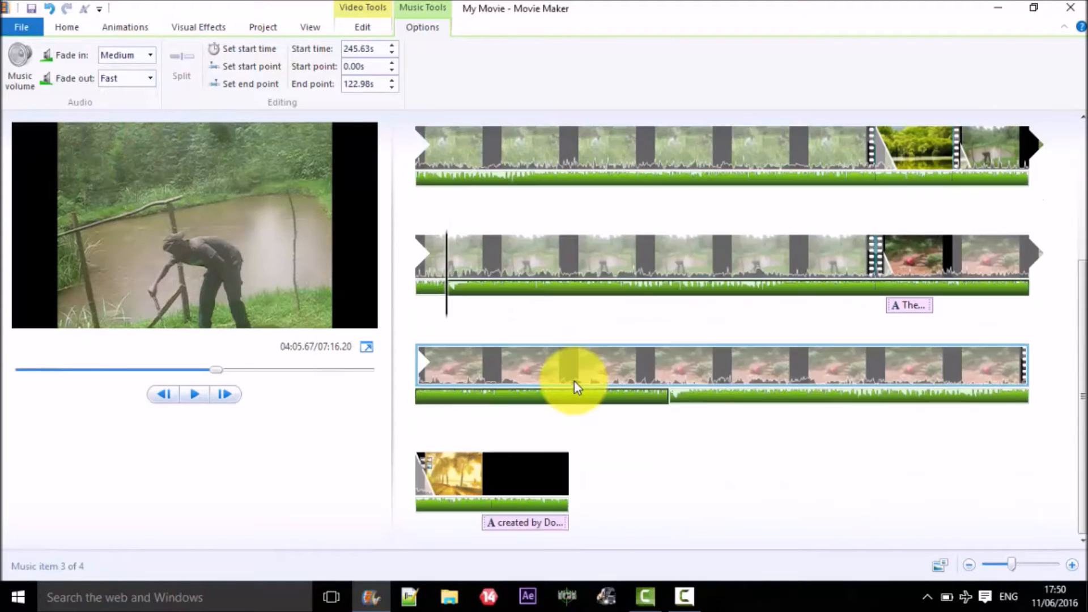
left_click(692, 395)
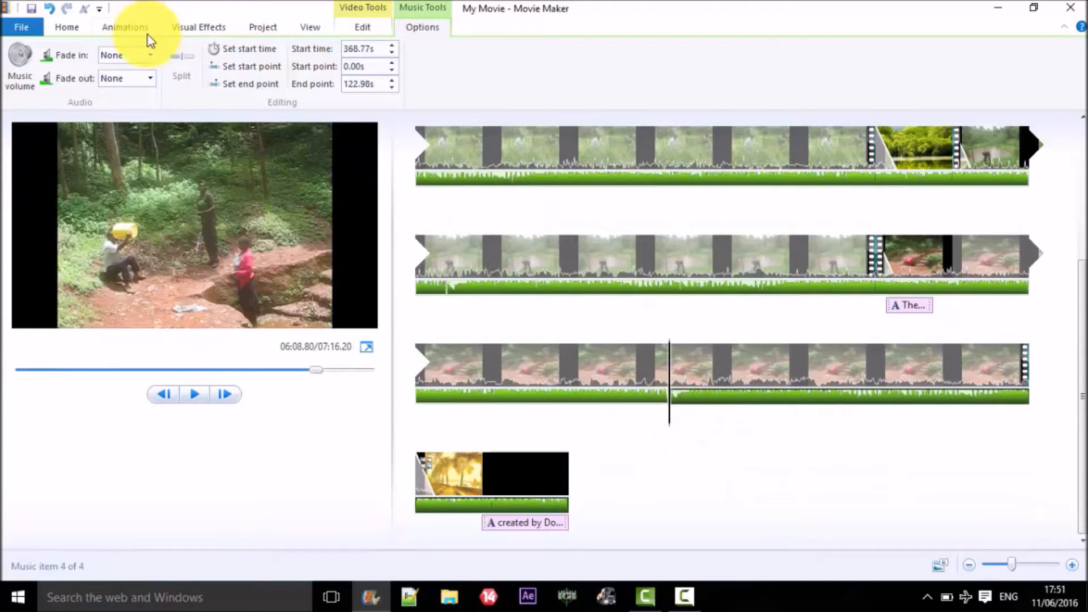
left_click(149, 55)
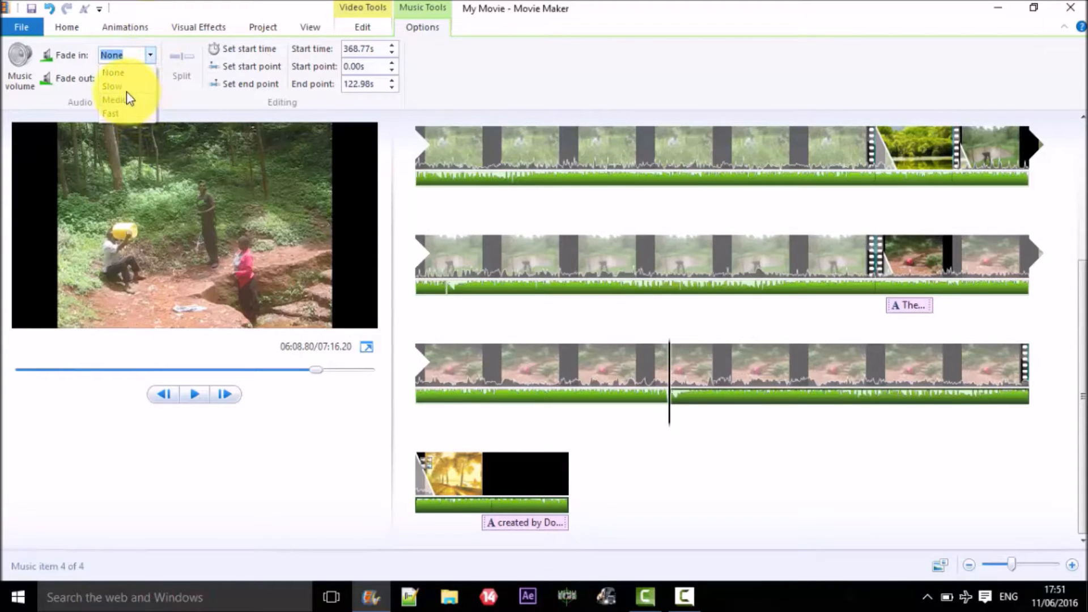
left_click(129, 113)
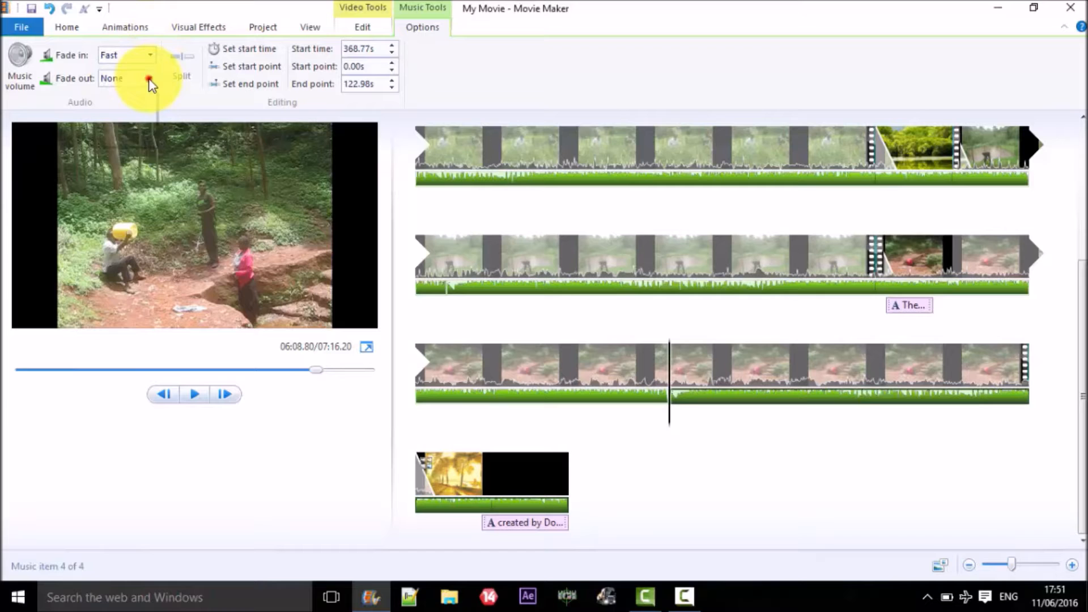
left_click(150, 77)
left_click(120, 111)
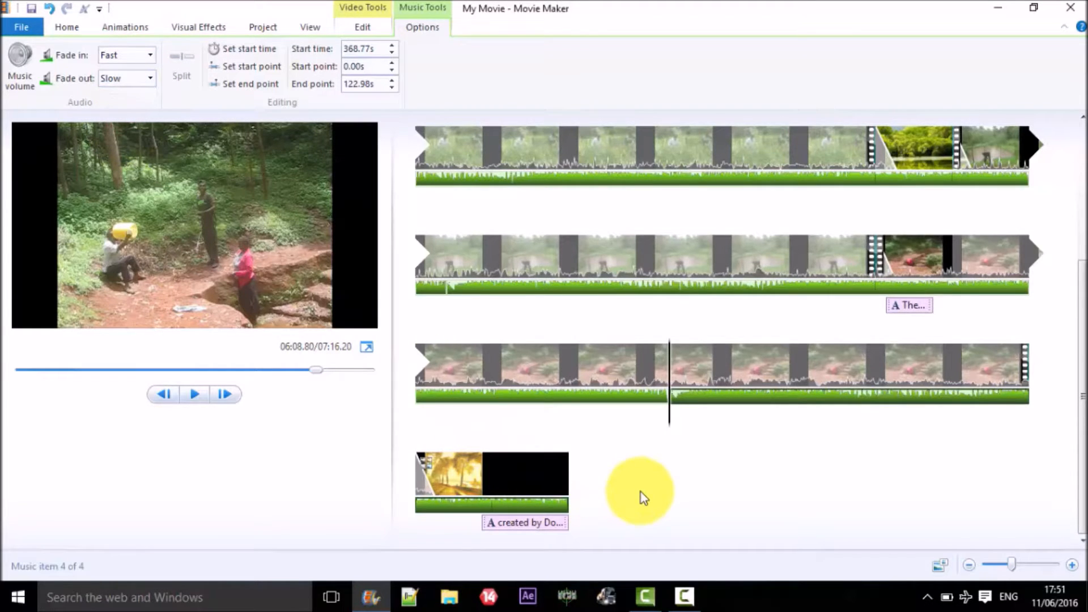
- Play the movie briefly from about 01:04, over the first music track
scroll(641, 492, "up", 4)
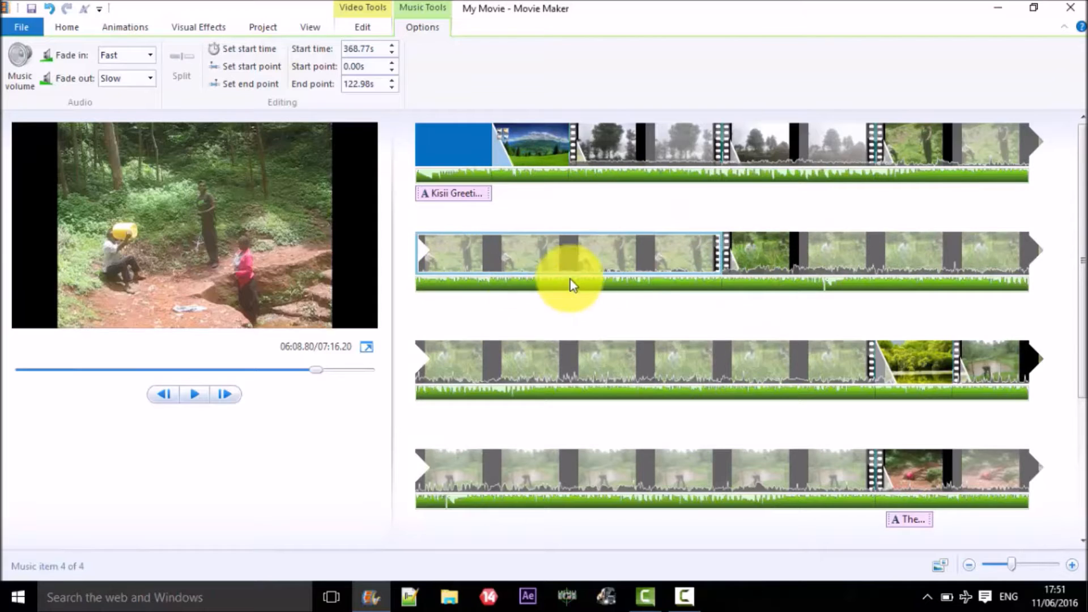
left_click(611, 285)
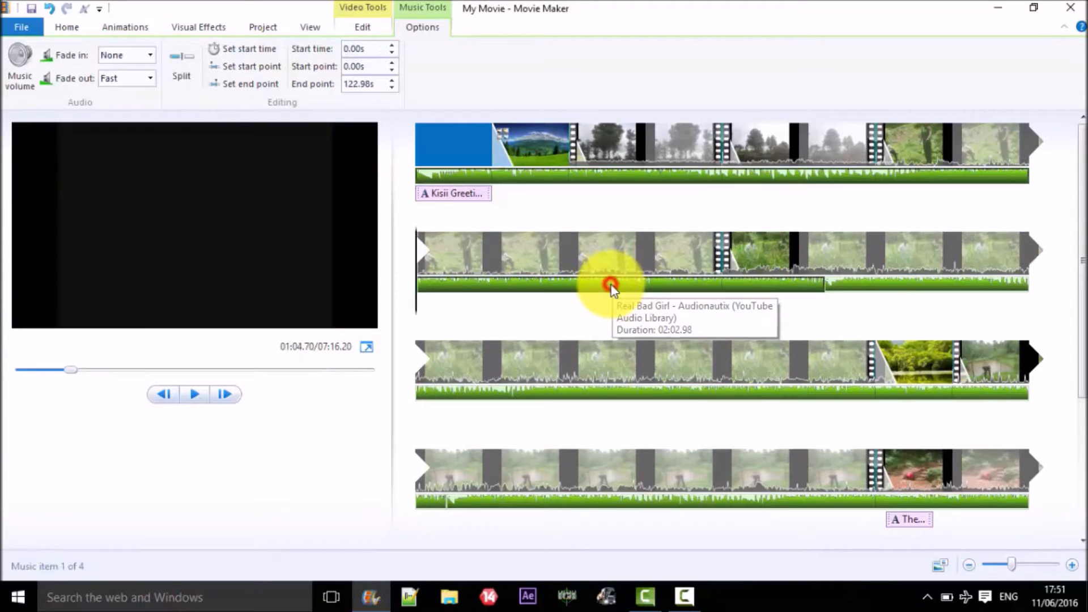
left_click(196, 396)
left_click(196, 397)
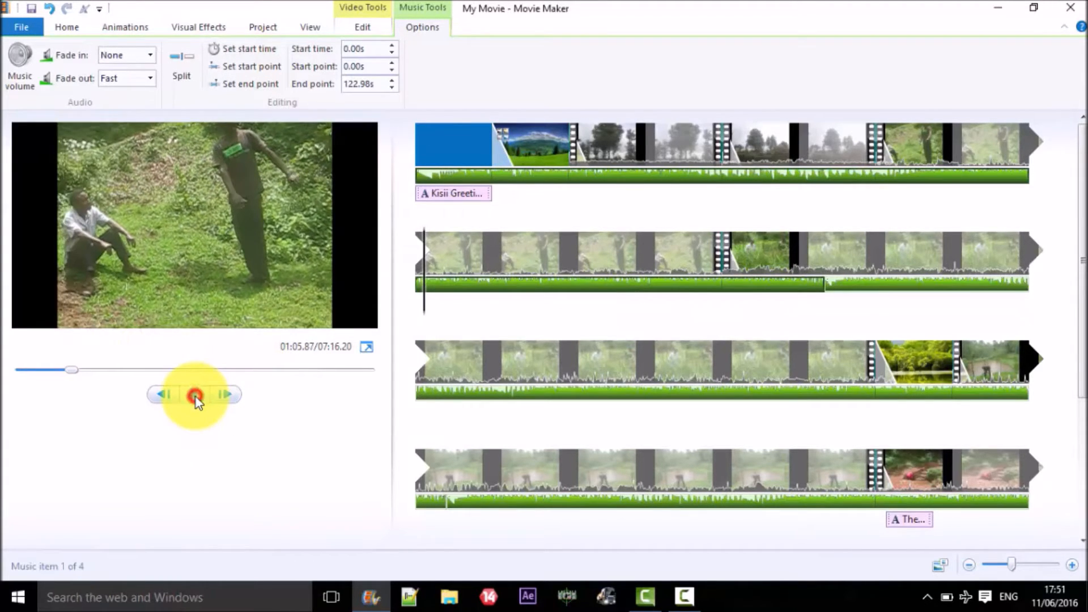
- Turn the video volume of the clip at about 01:05 down to the minimum
left_click(67, 25)
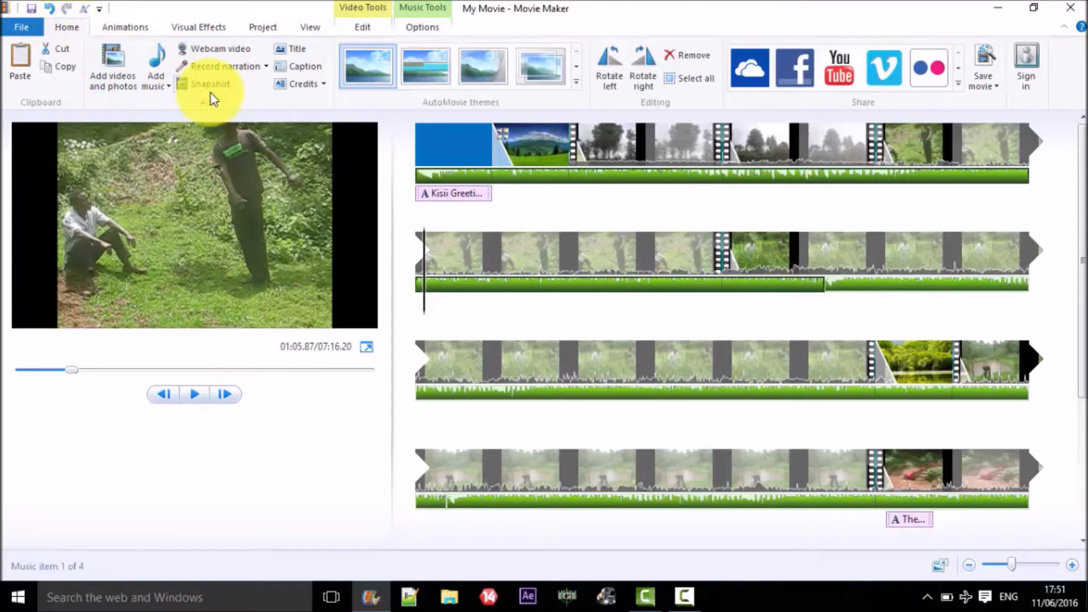
left_click(137, 29)
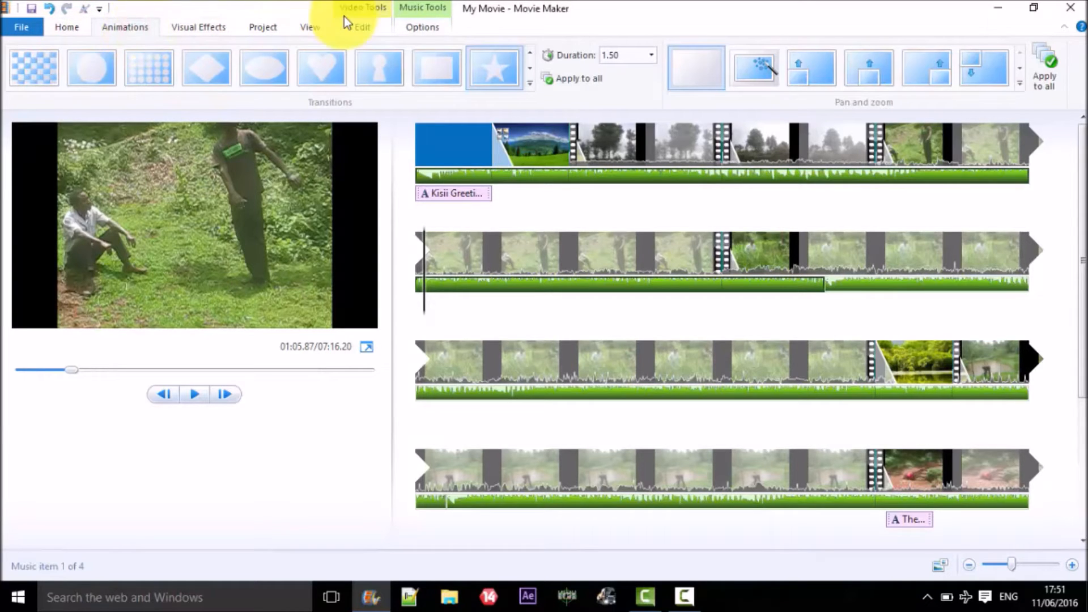
left_click(371, 26)
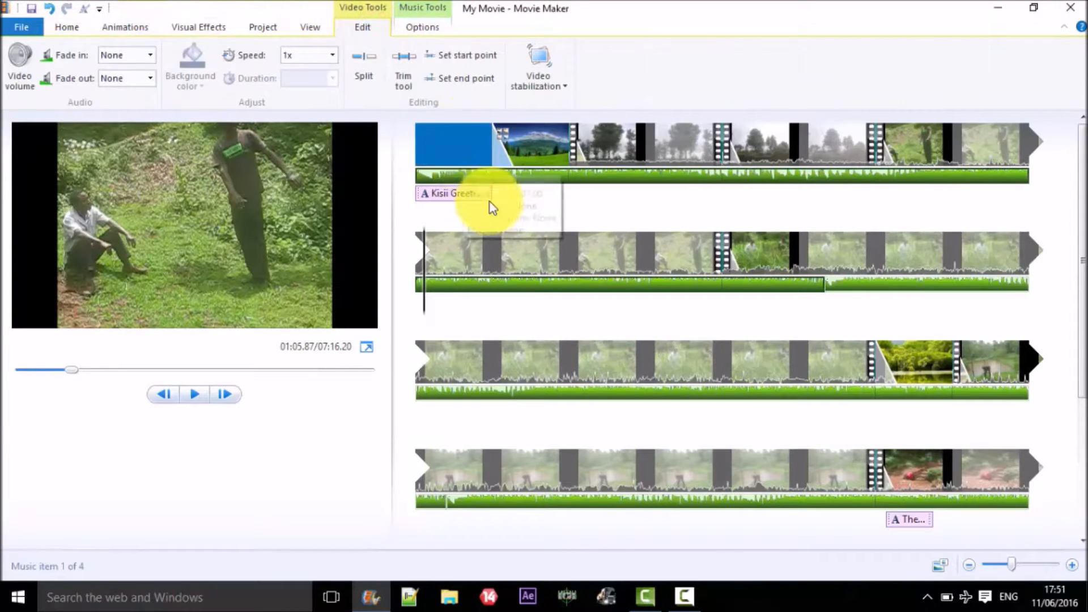
left_click(14, 79)
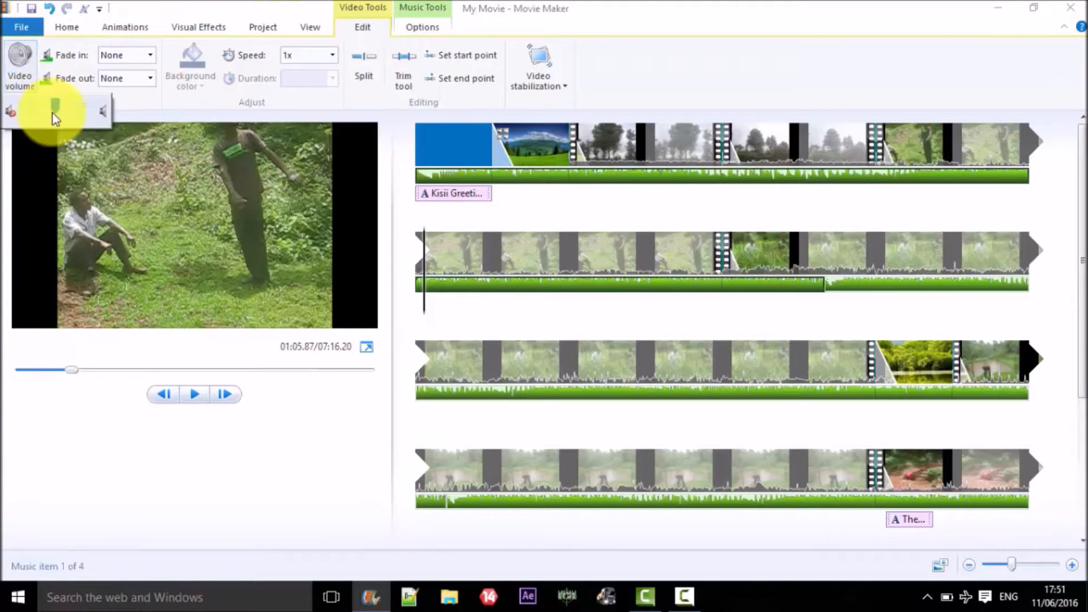
left_click_drag(55, 111, 28, 109)
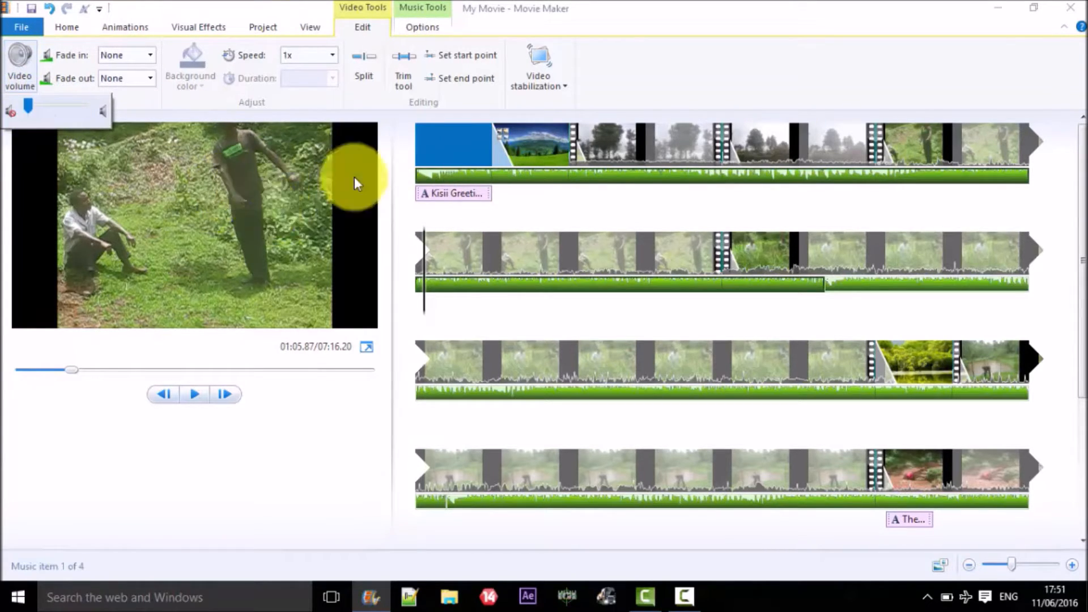
- Play the movie from about 01:05, and play the first tree clip from about 00:11
left_click(194, 395)
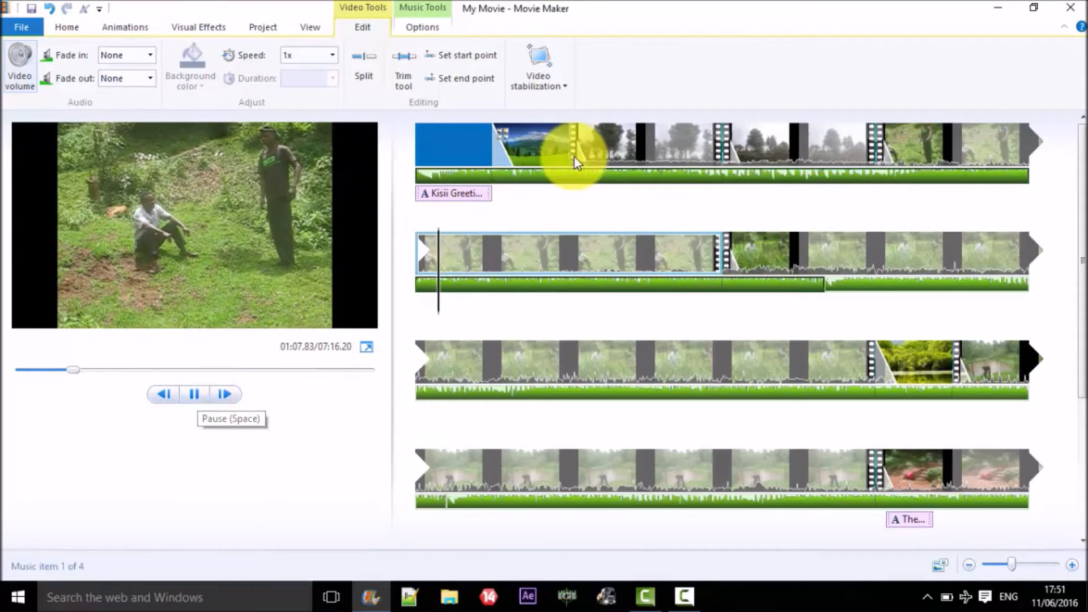
left_click(598, 152)
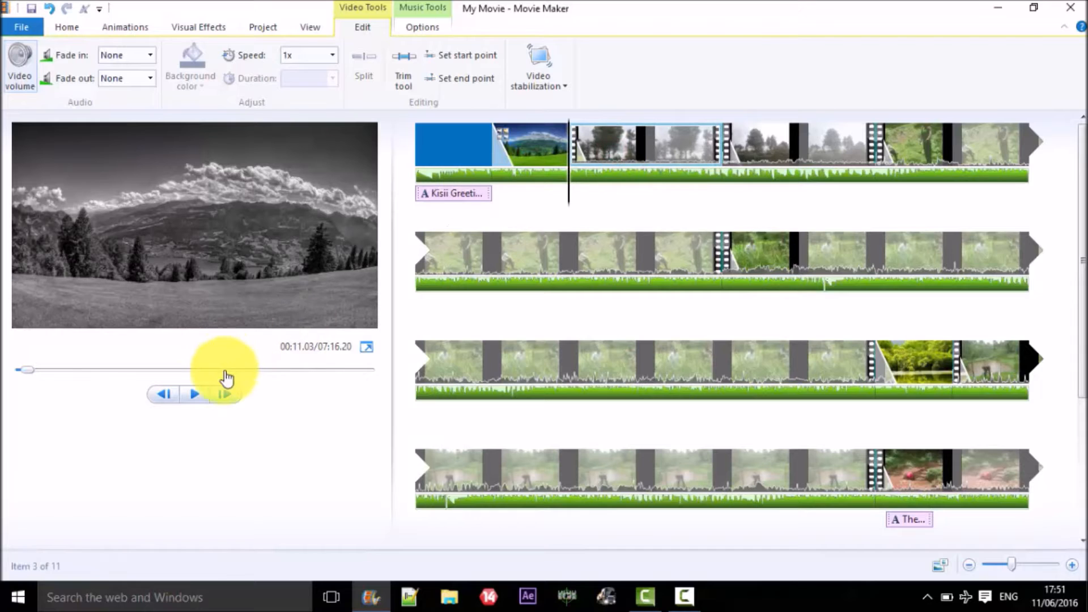
left_click(194, 394)
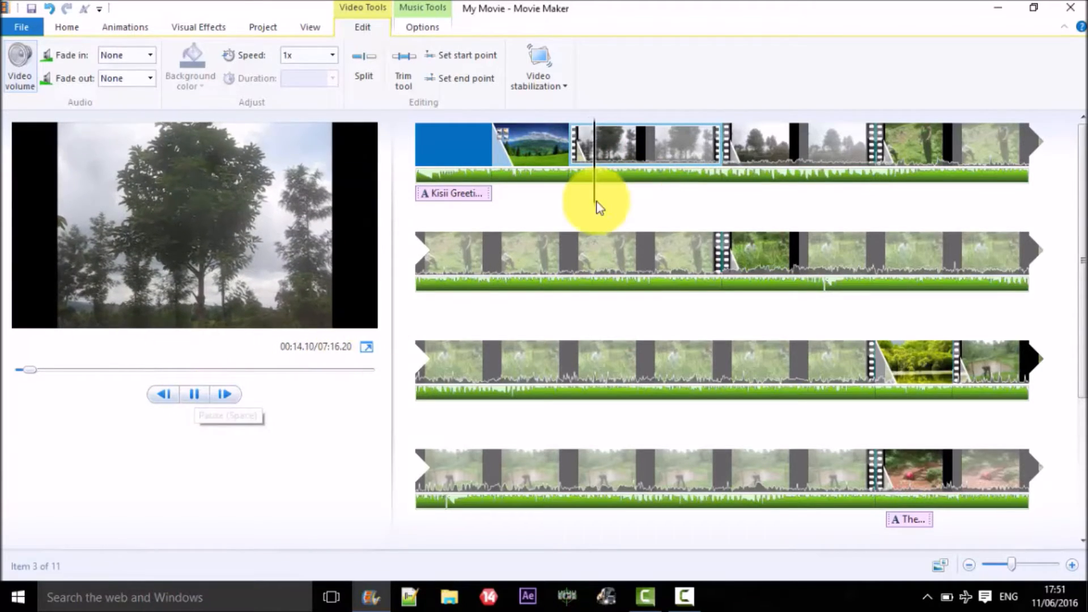
left_click(194, 395)
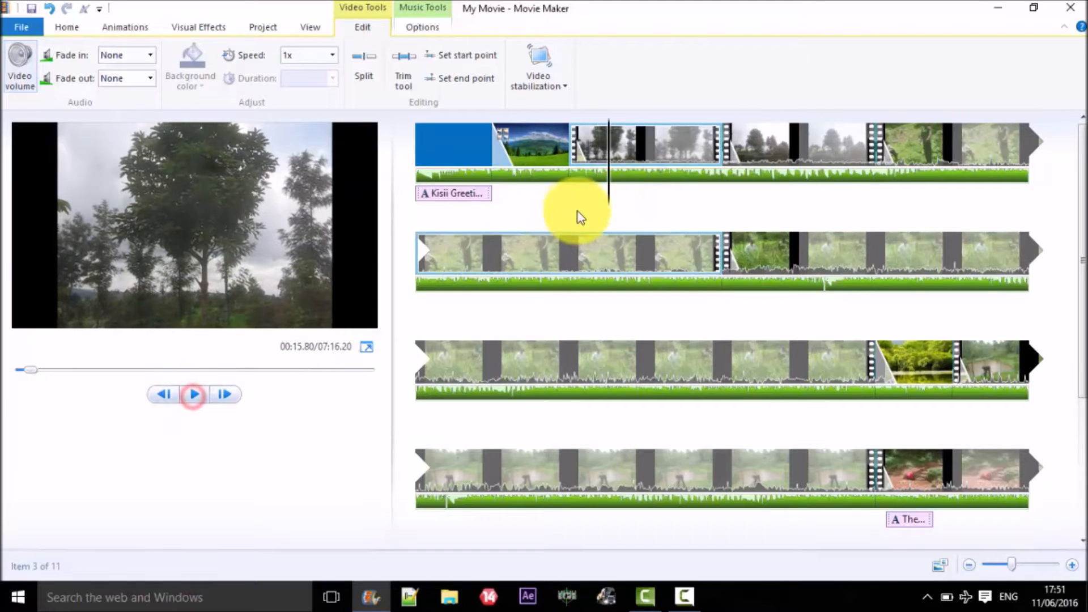
- Move the playhead through the second tree clip at 00:33 to the fifth item and play it from about 00:46
left_click_drag(605, 187, 761, 142)
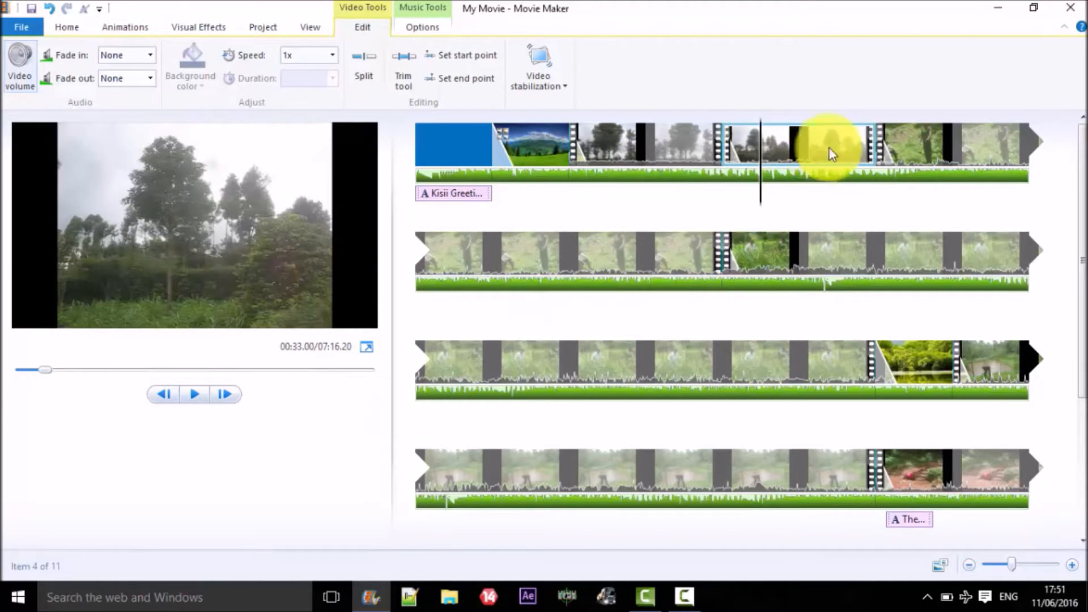
left_click_drag(765, 194, 899, 165)
left_click(194, 394)
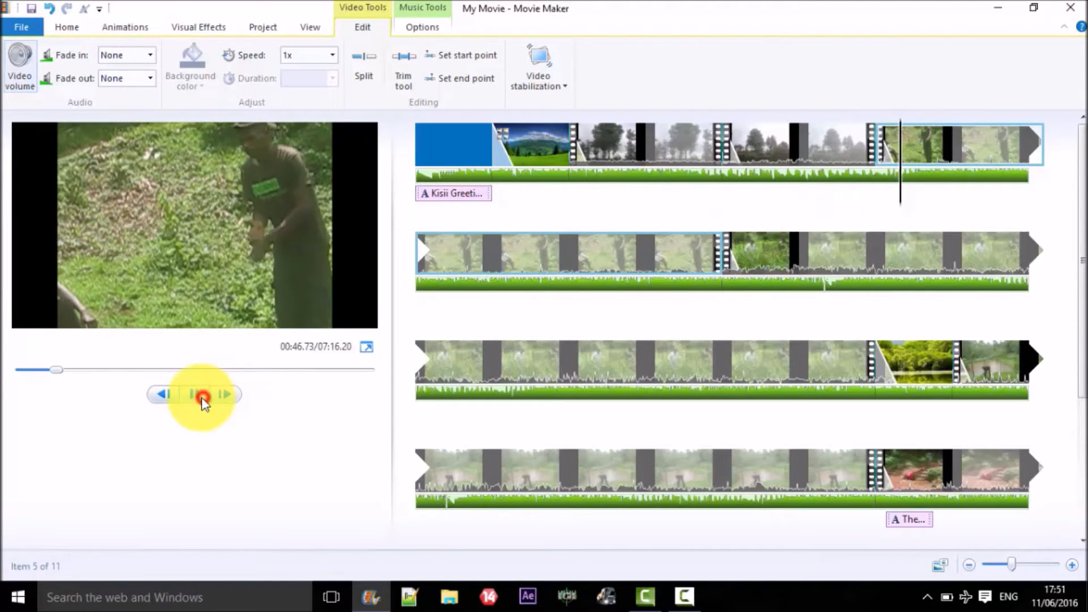
left_click(198, 395)
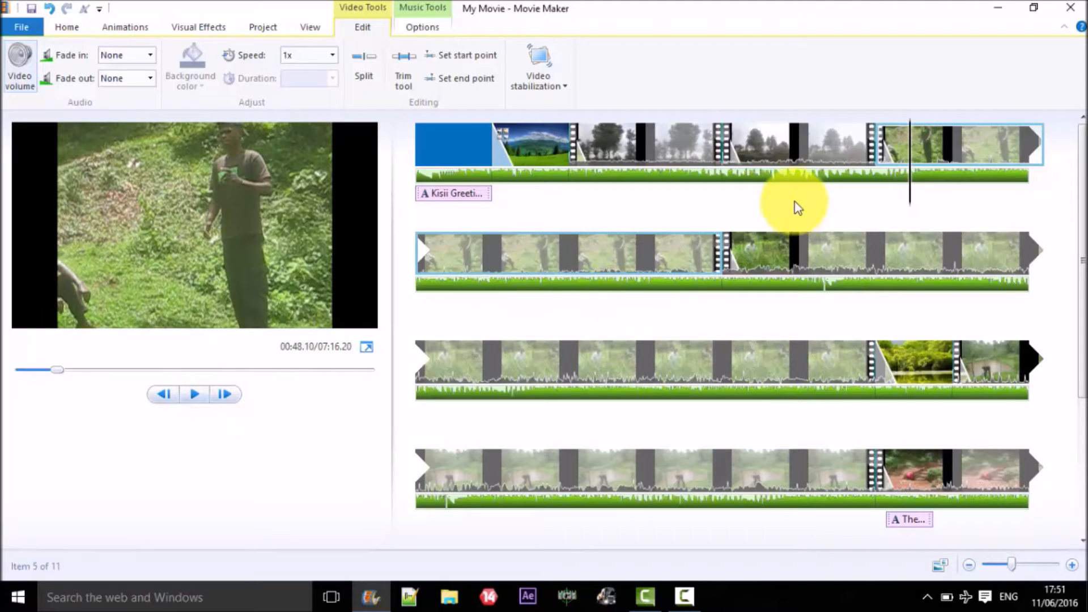
- Preview the sixth item from about 01:59 and turn its video volume down to the minimum
left_click(834, 262)
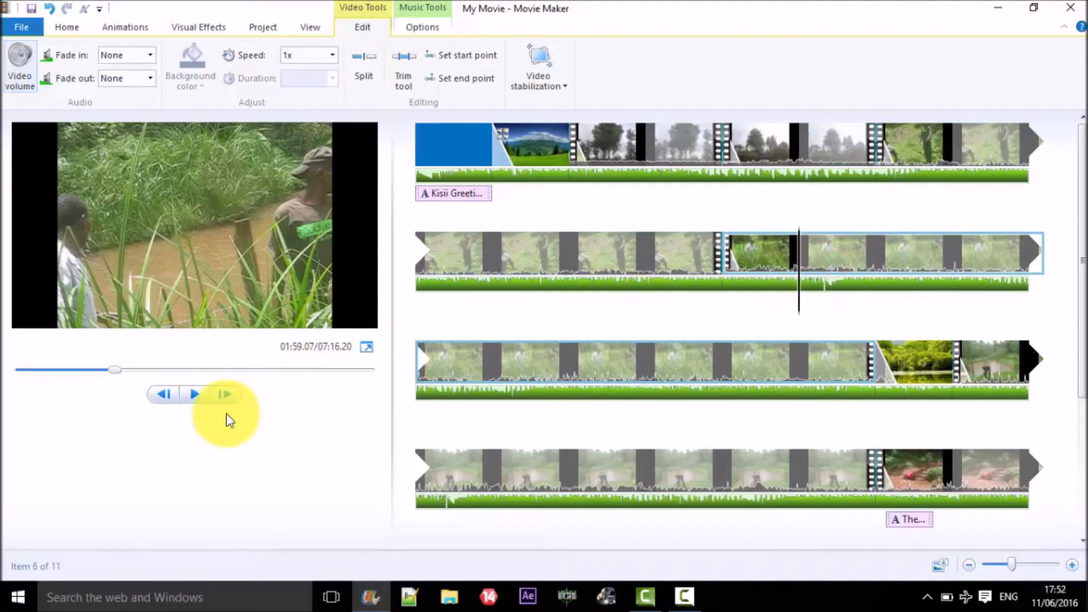
left_click(194, 397)
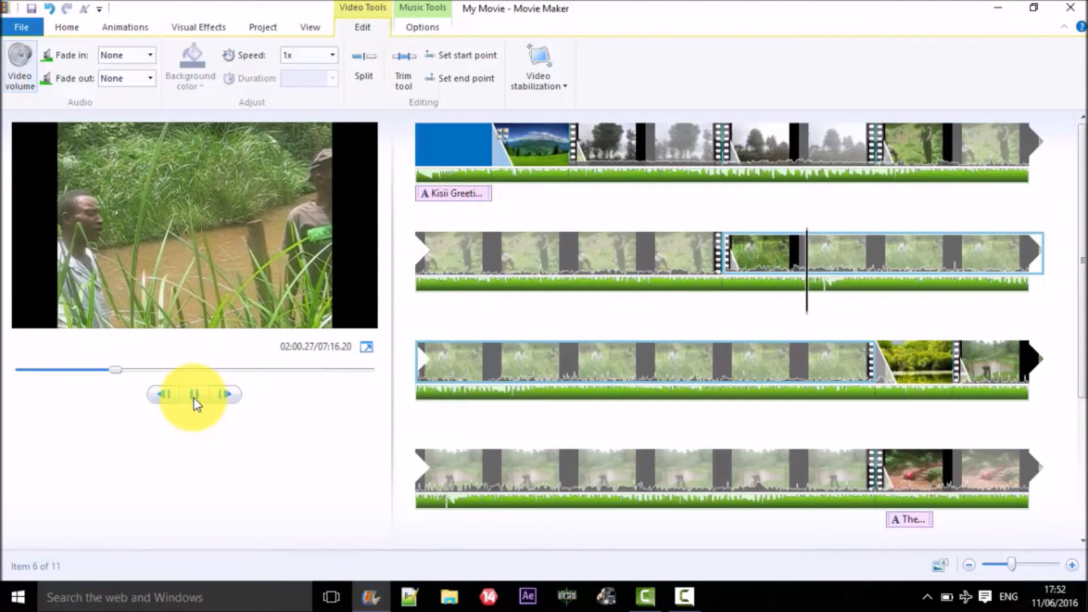
left_click(194, 397)
left_click(763, 248)
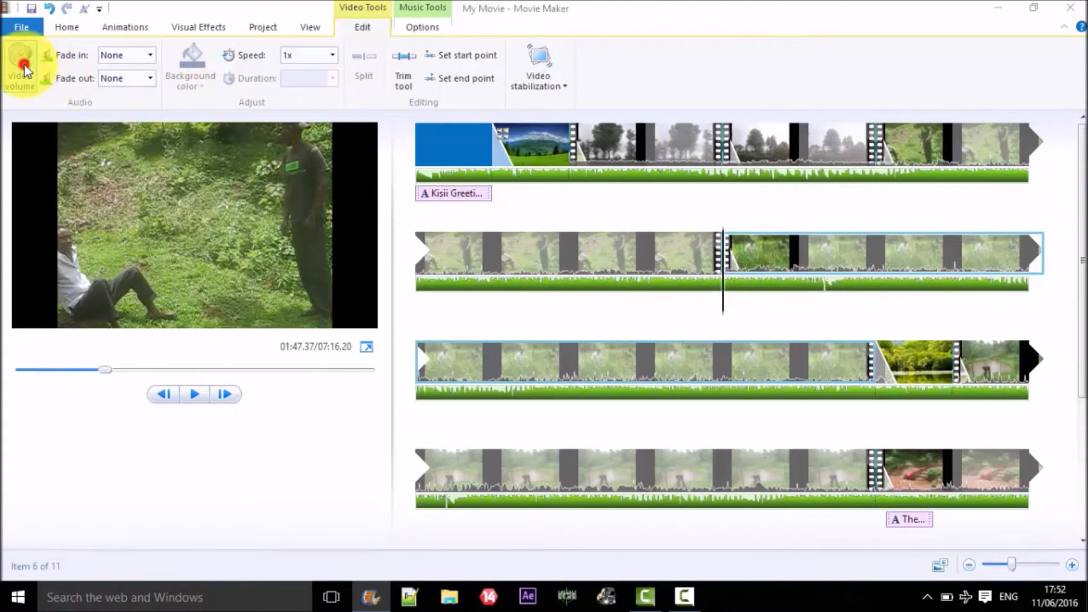
left_click(20, 57)
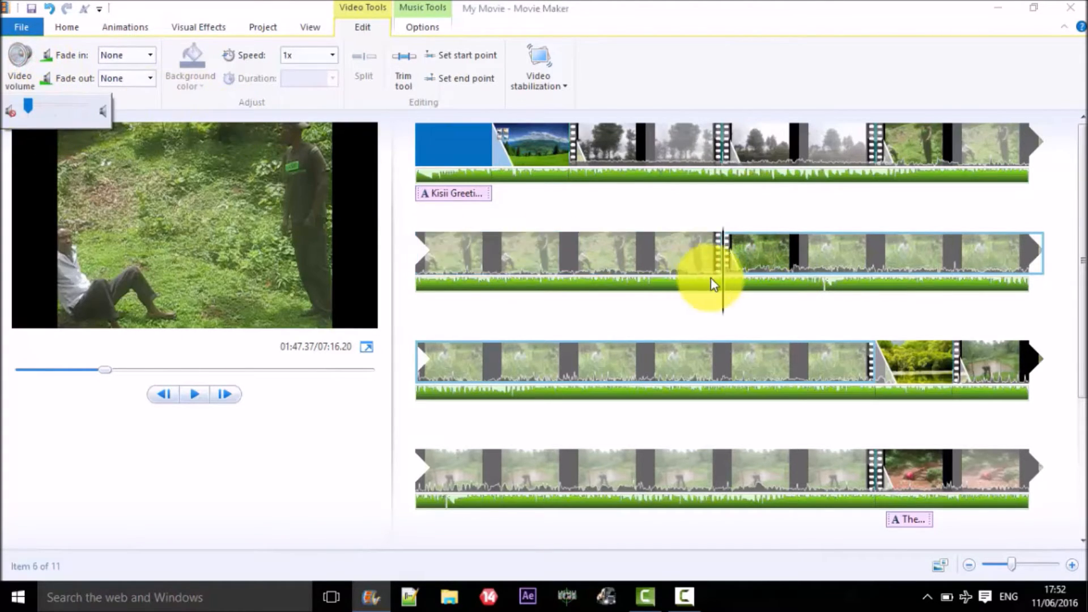
- Turn the video volume of the clip starting at 03:50 down to the minimum
left_click(928, 355)
left_click(981, 368)
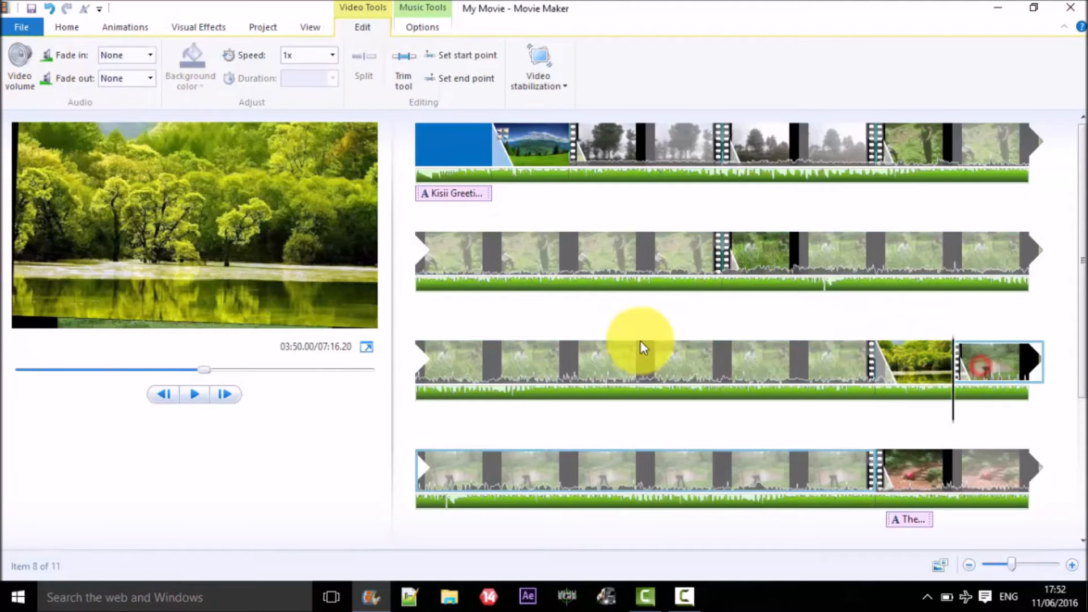
left_click(27, 74)
left_click_drag(55, 104, 28, 105)
- Turn the video volume of the clip starting at 05:08 down to the minimum
left_click(868, 481)
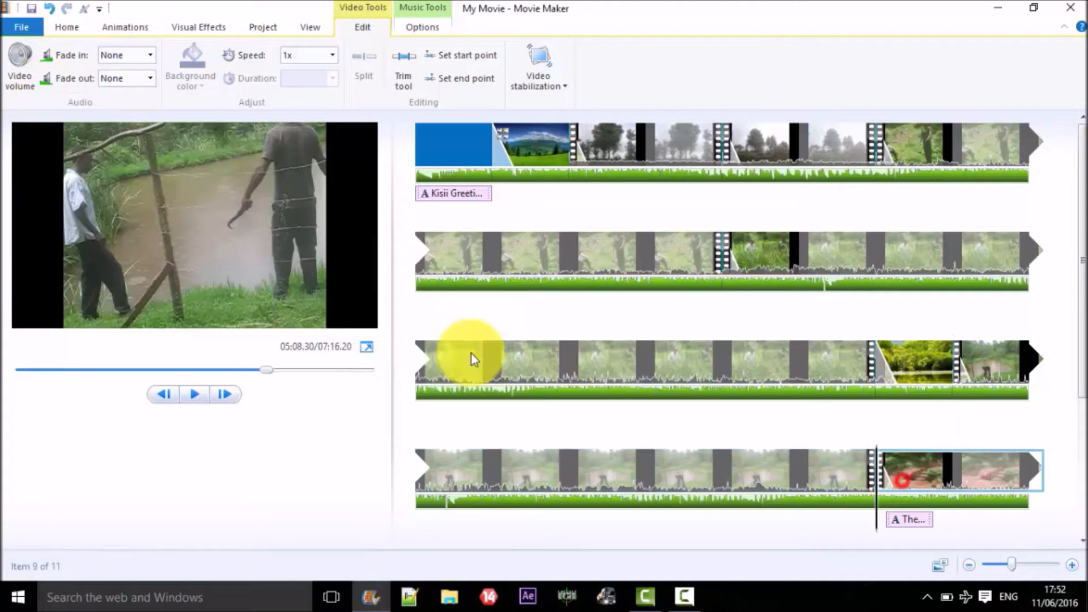
left_click(19, 71)
left_click_drag(55, 110, 28, 105)
scroll(818, 464, "down", 3)
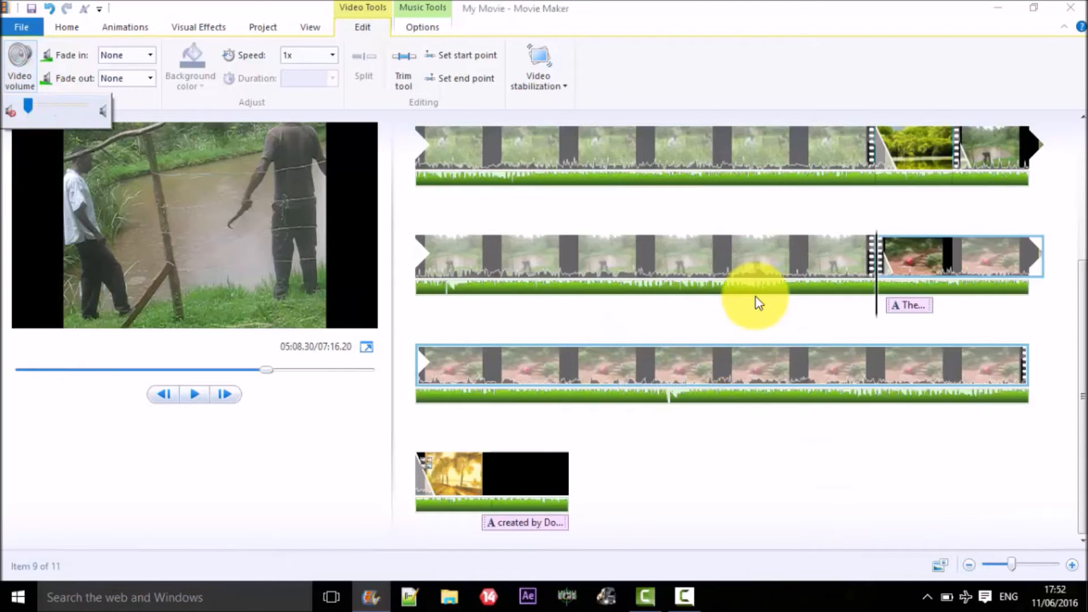
- Turn the video volume of both tree clips near the start of the movie down to the minimum
scroll(757, 295, "up", 3)
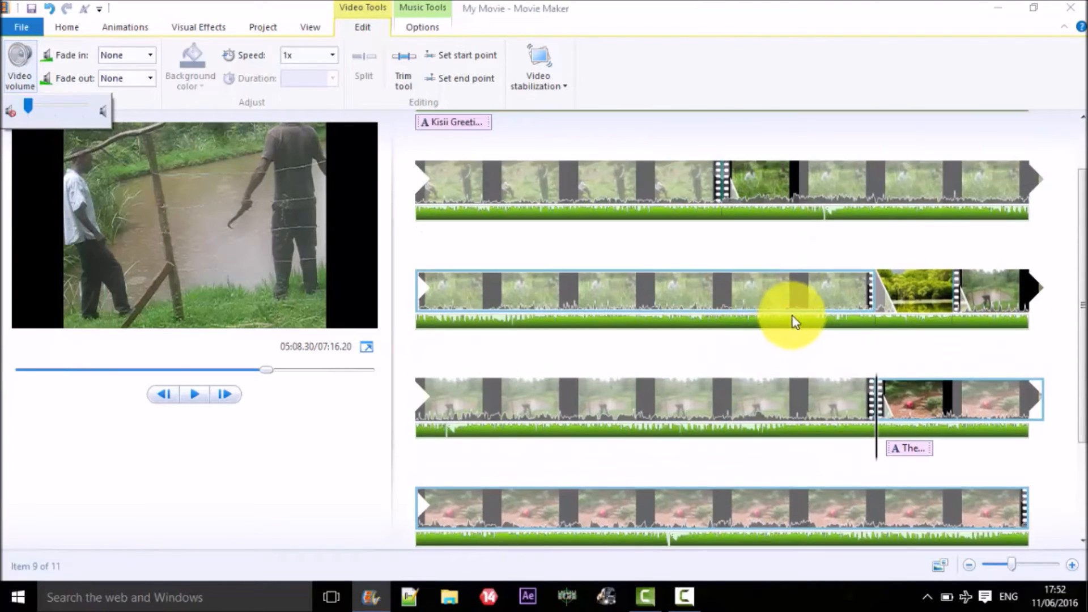
left_click(776, 290)
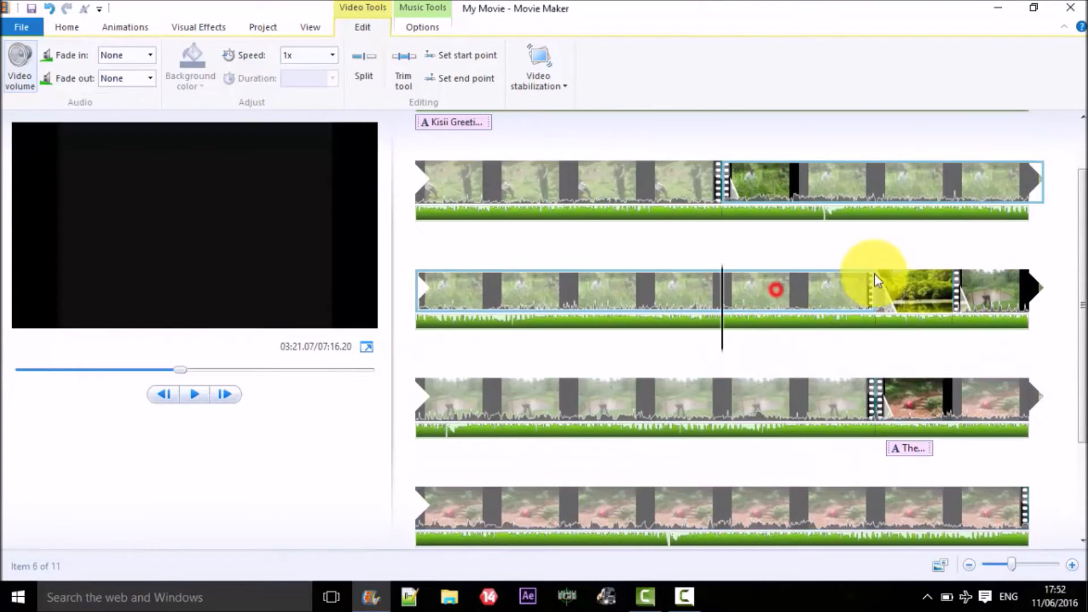
scroll(794, 221, "up", 2)
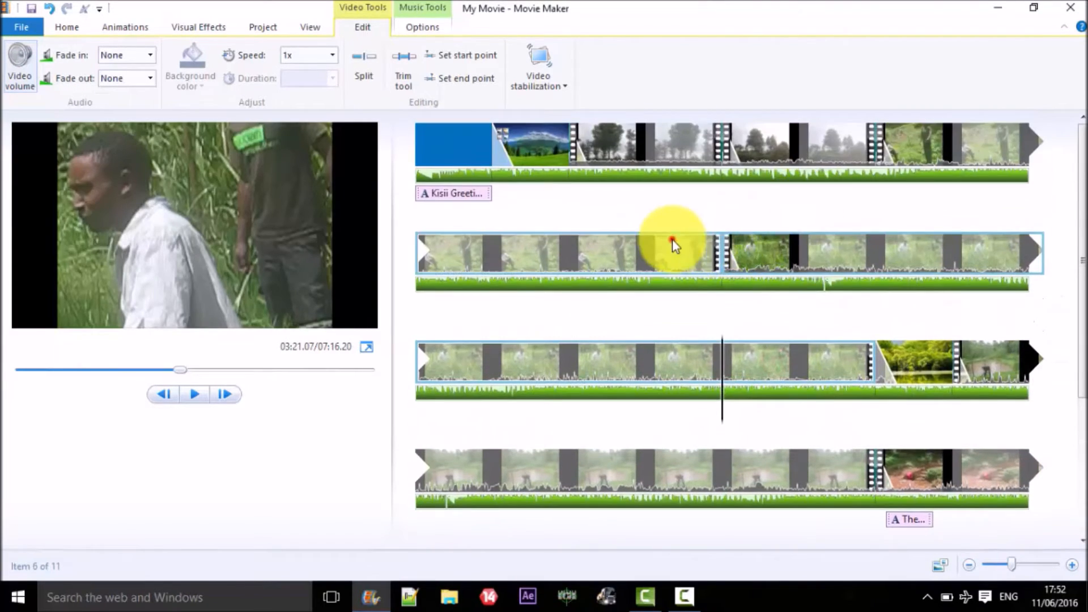
left_click(708, 152)
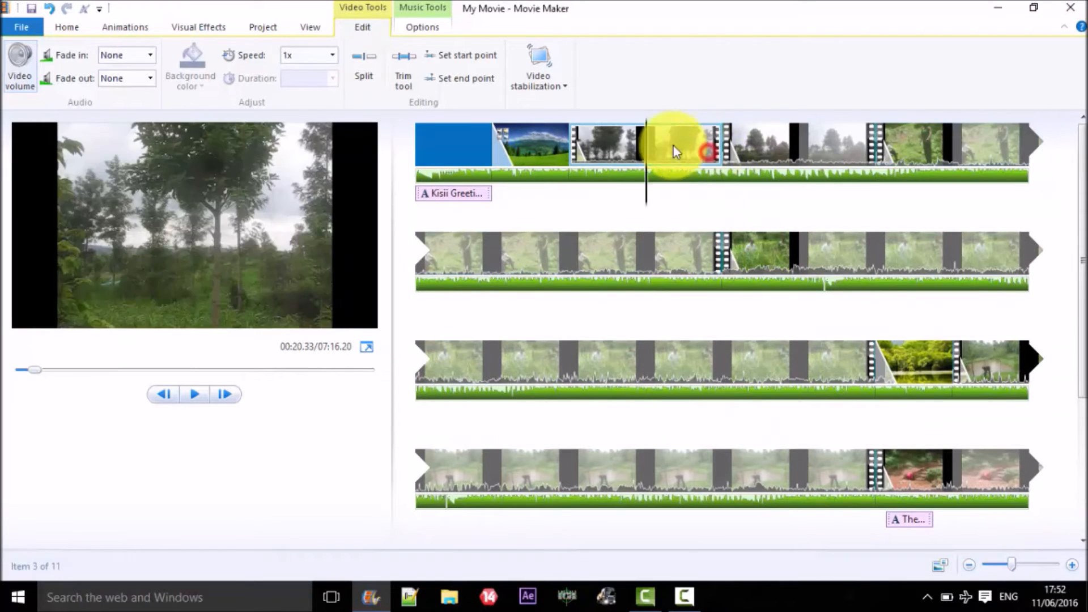
left_click(21, 65)
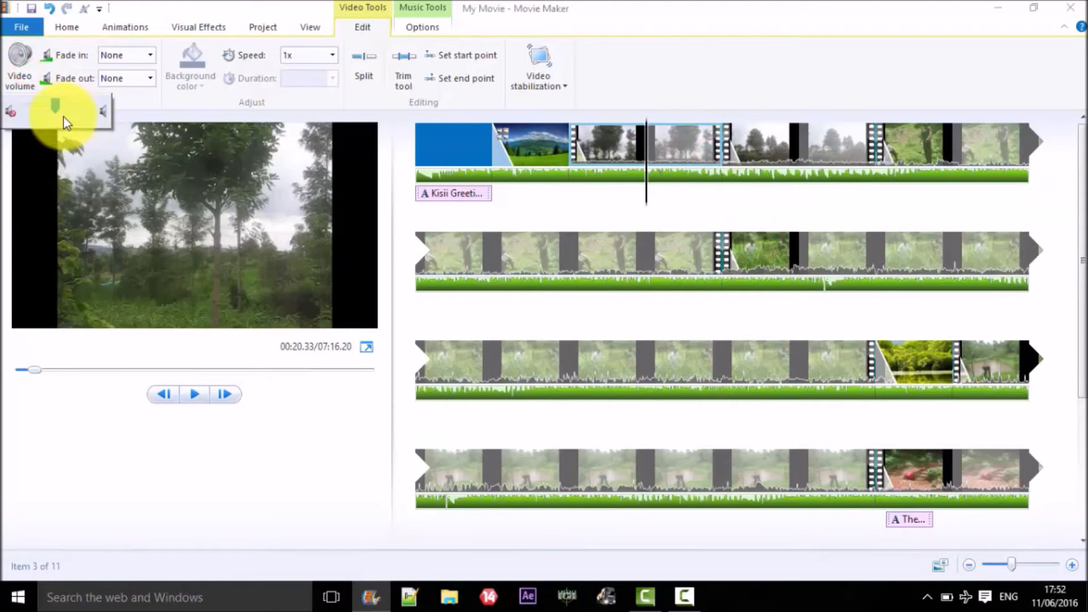
left_click(776, 124)
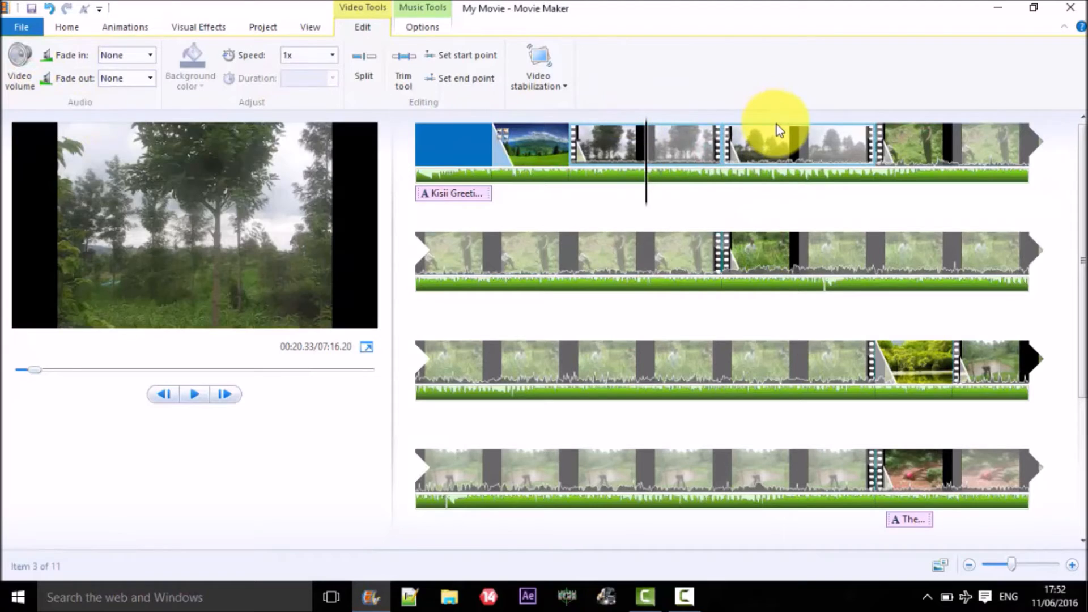
left_click(9, 68)
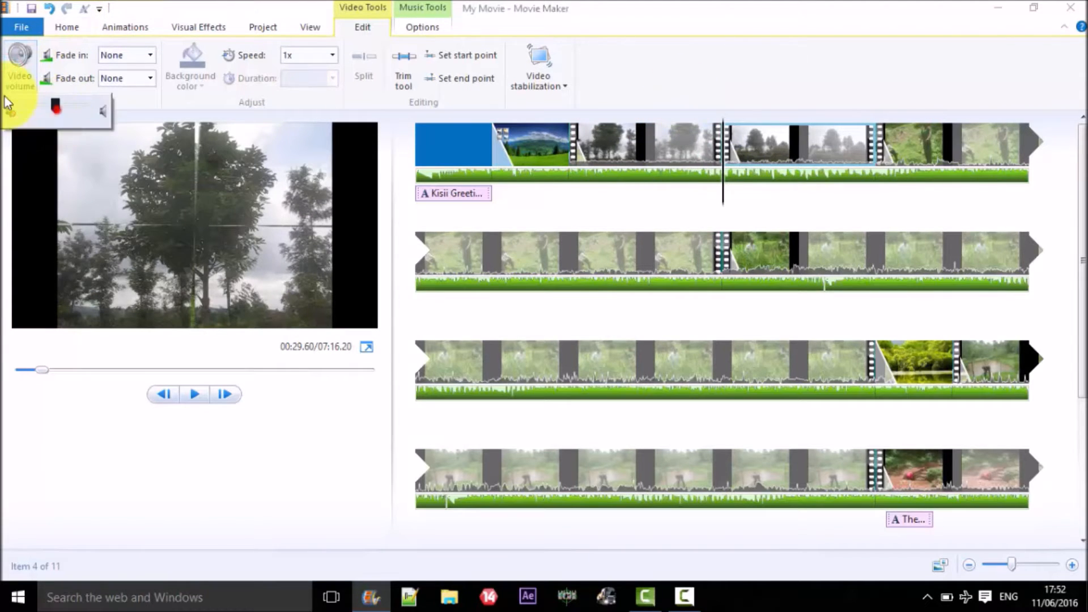
scroll(729, 304, "down", 4)
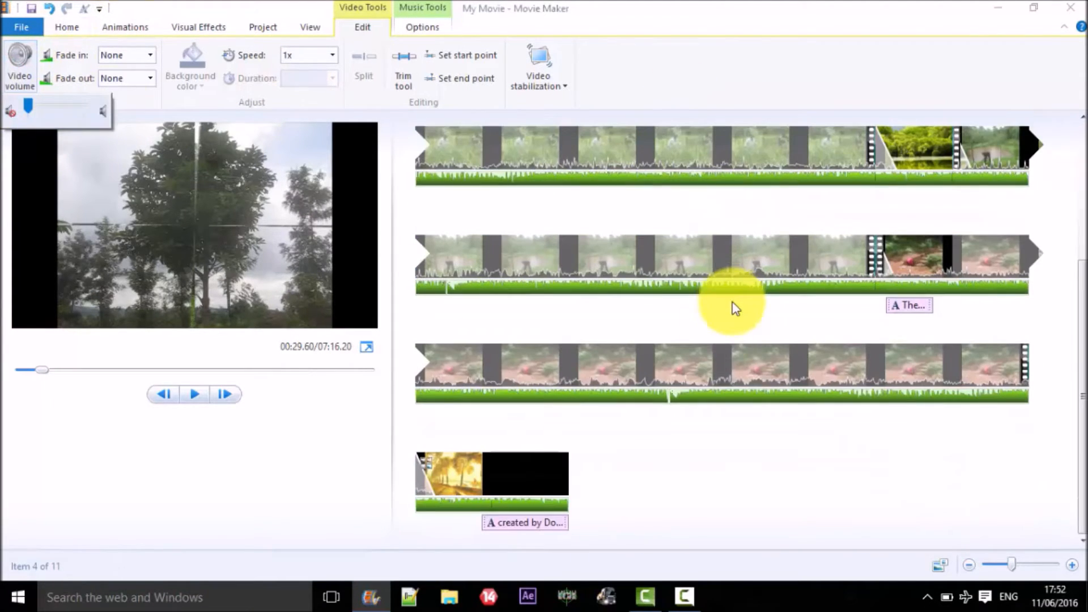
left_click(673, 446)
scroll(673, 445, "up", 4)
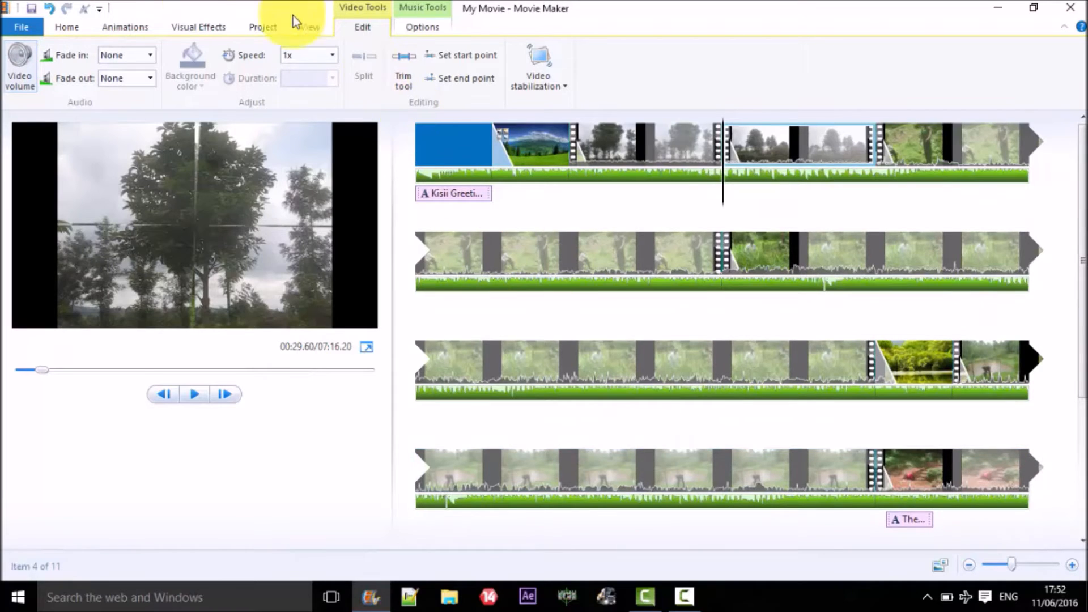
left_click(77, 22)
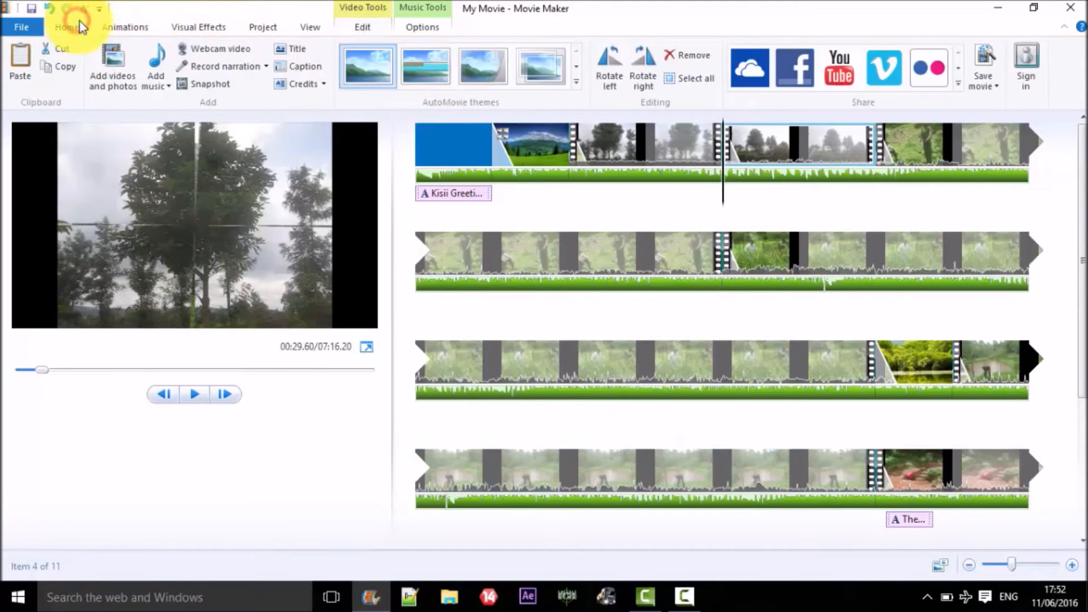
left_click(127, 30)
left_click(180, 31)
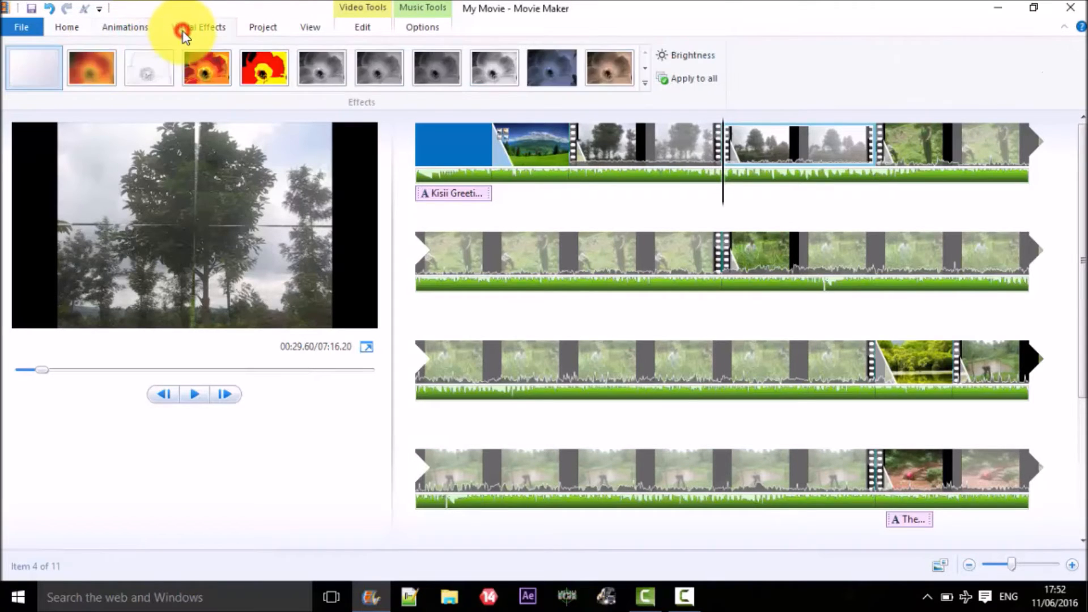
left_click(256, 31)
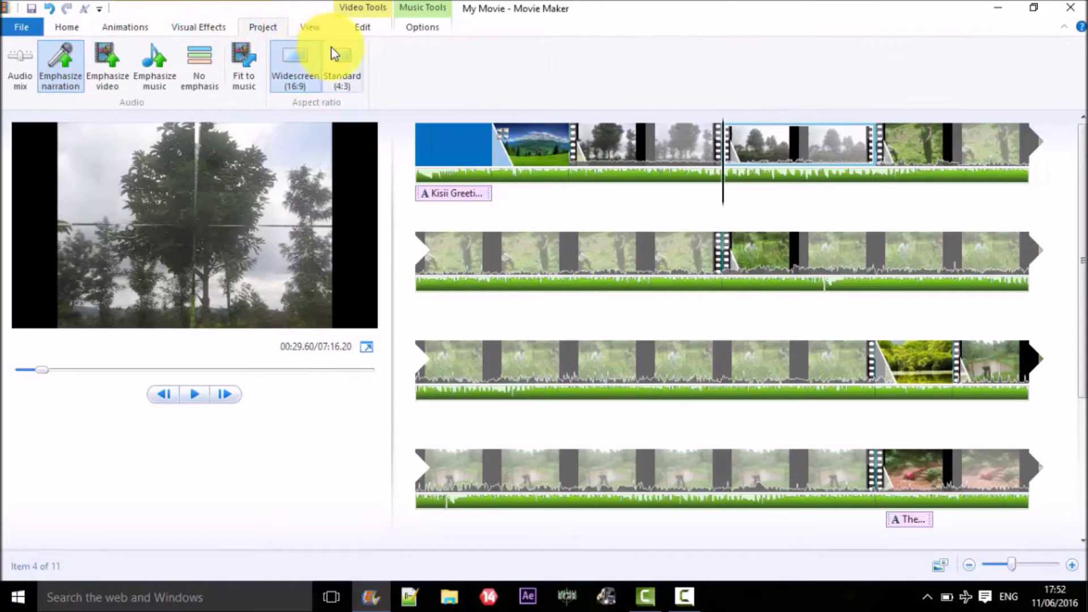
left_click(317, 32)
left_click(365, 28)
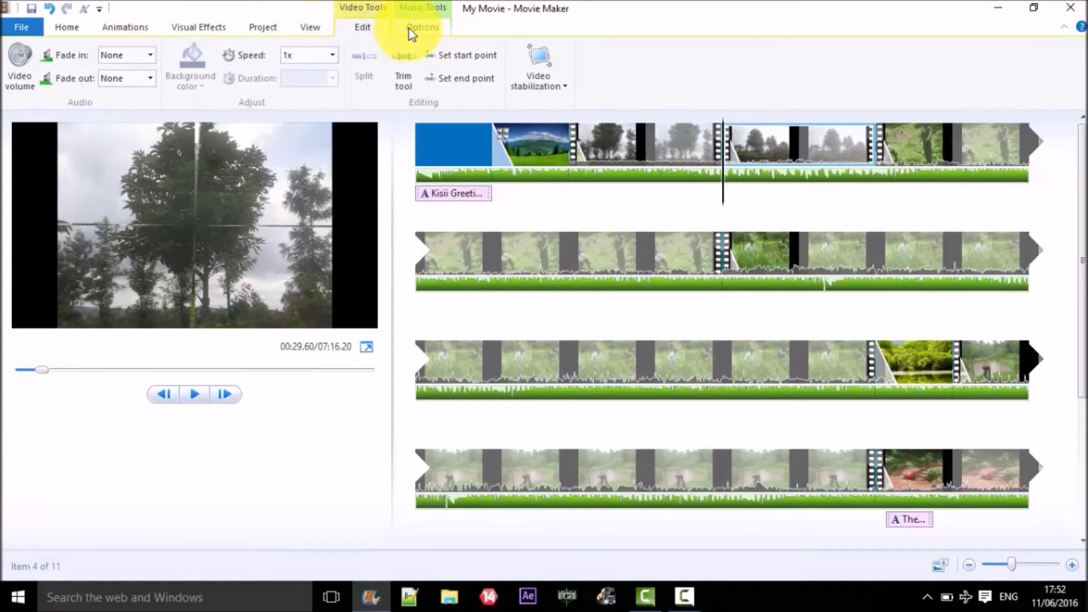
- Set the speed of the first tree clip to 8x and preview it
left_click(333, 54)
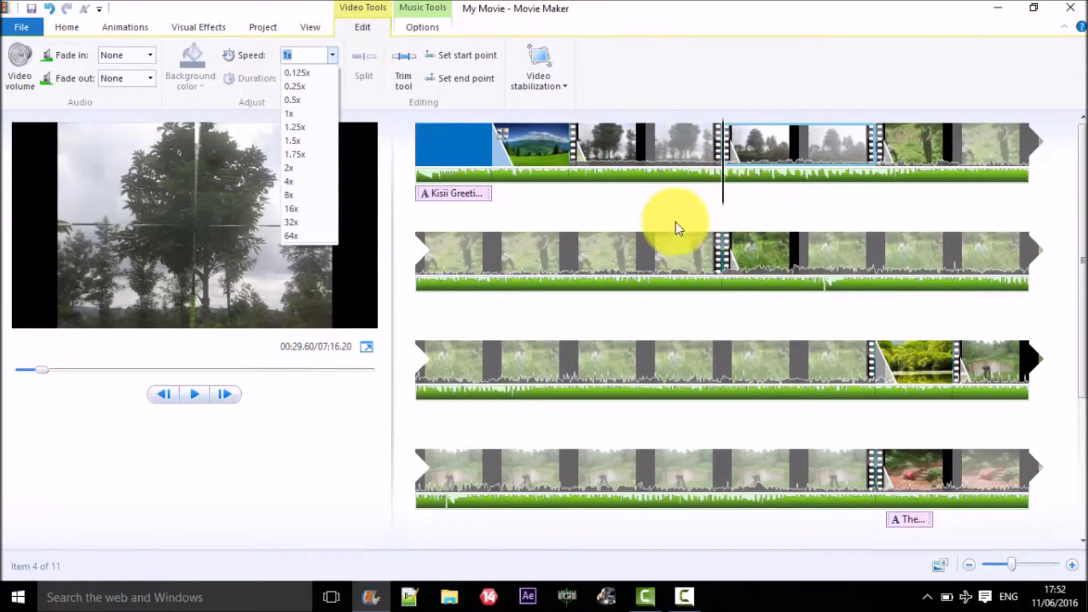
left_click(678, 199)
left_click(627, 134)
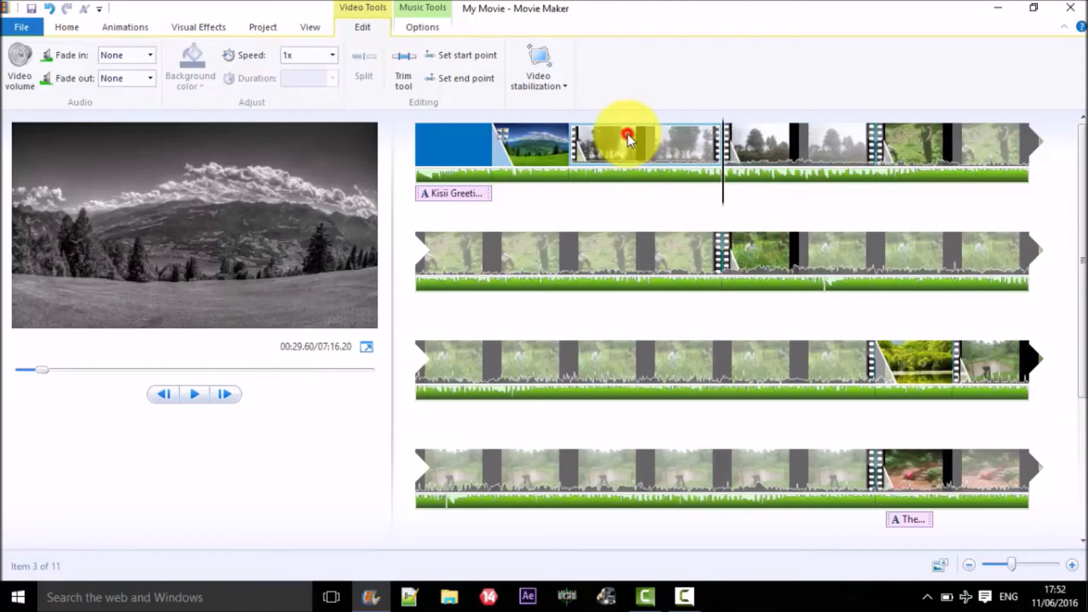
left_click(333, 55)
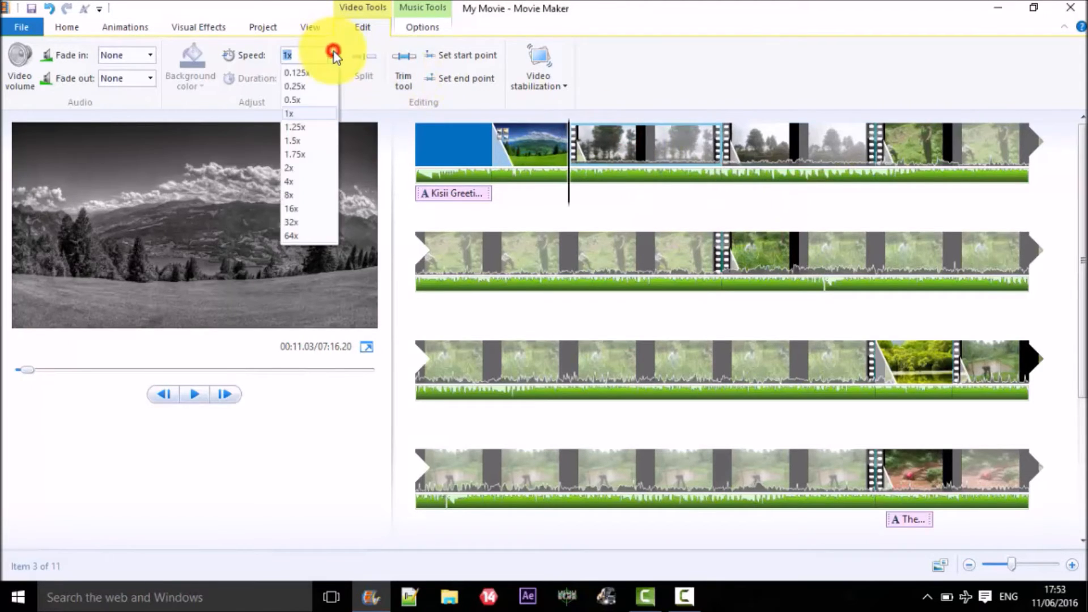
left_click(291, 195)
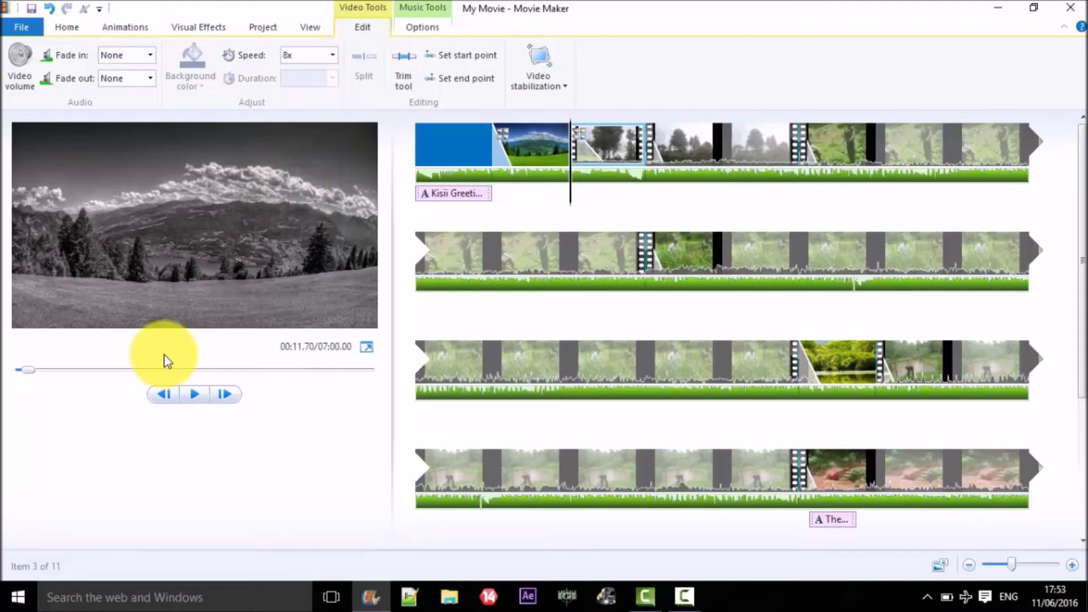
left_click(190, 396)
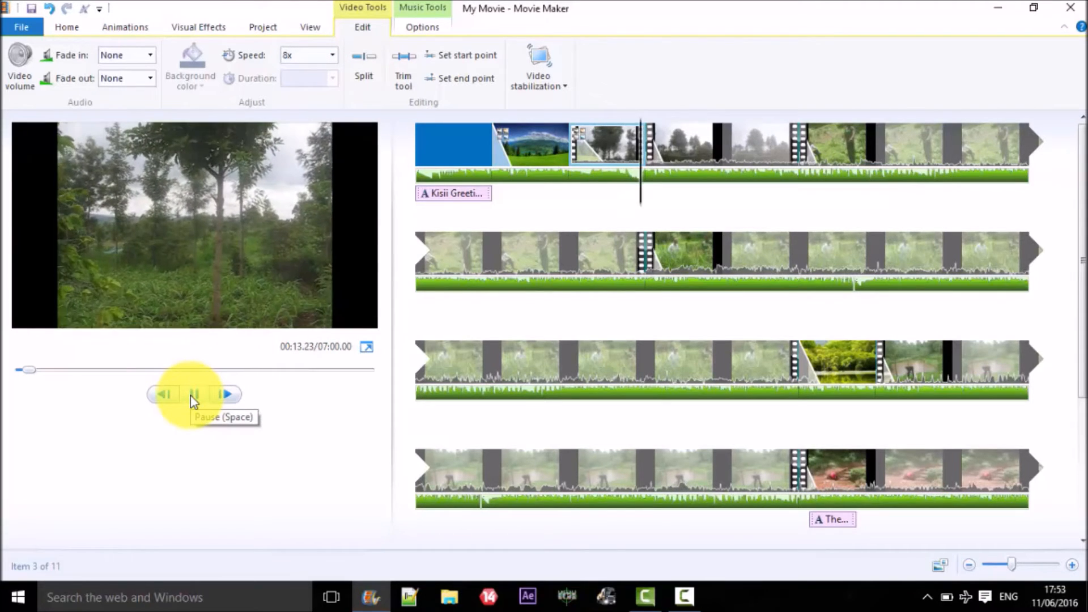
left_click(191, 396)
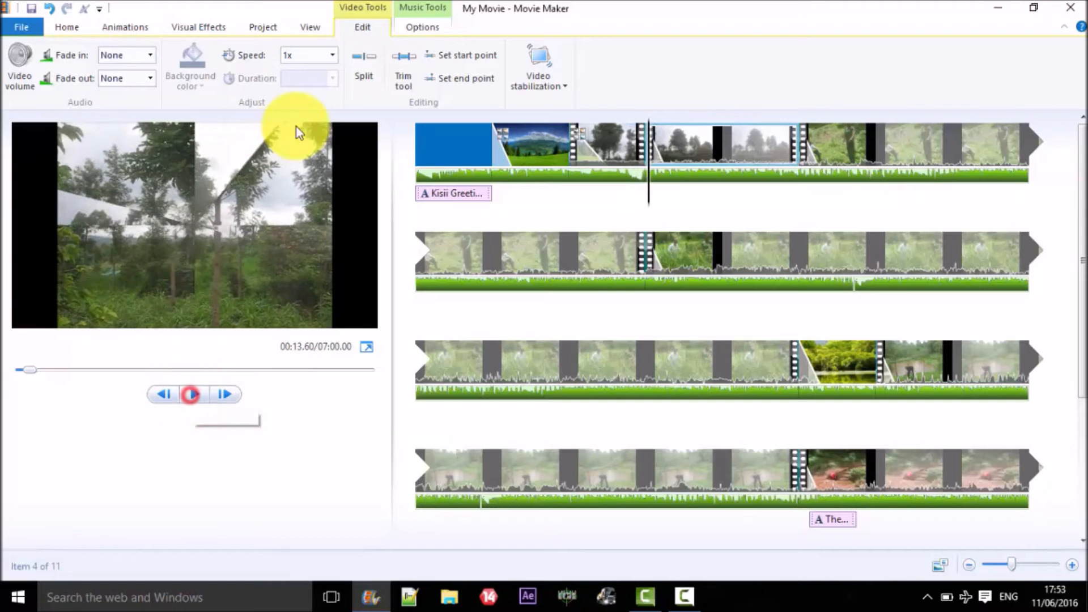
- Set the first tree clip's speed back to 1x
left_click(614, 143)
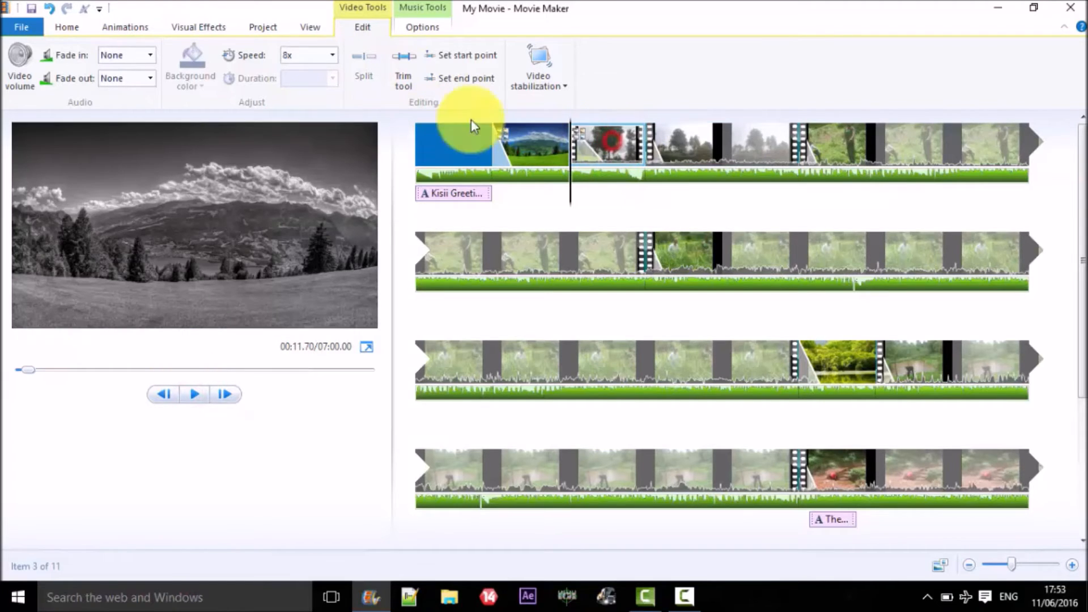
left_click(331, 56)
left_click(295, 114)
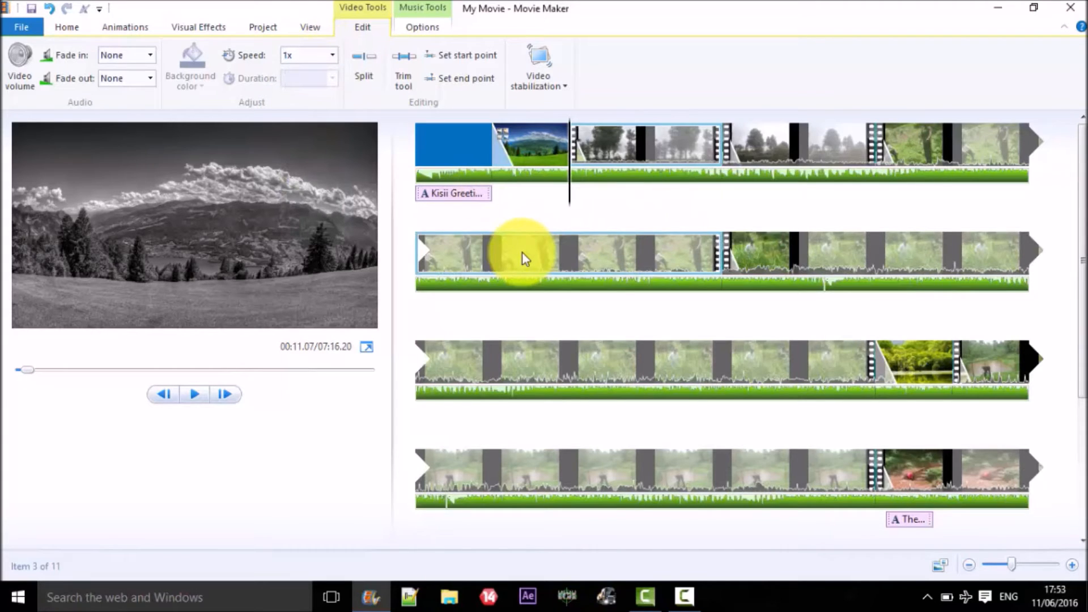
- Review the movie's timeline from the opening title to the closing credits, checking the clips, music and captions
mouse_move(605, 164)
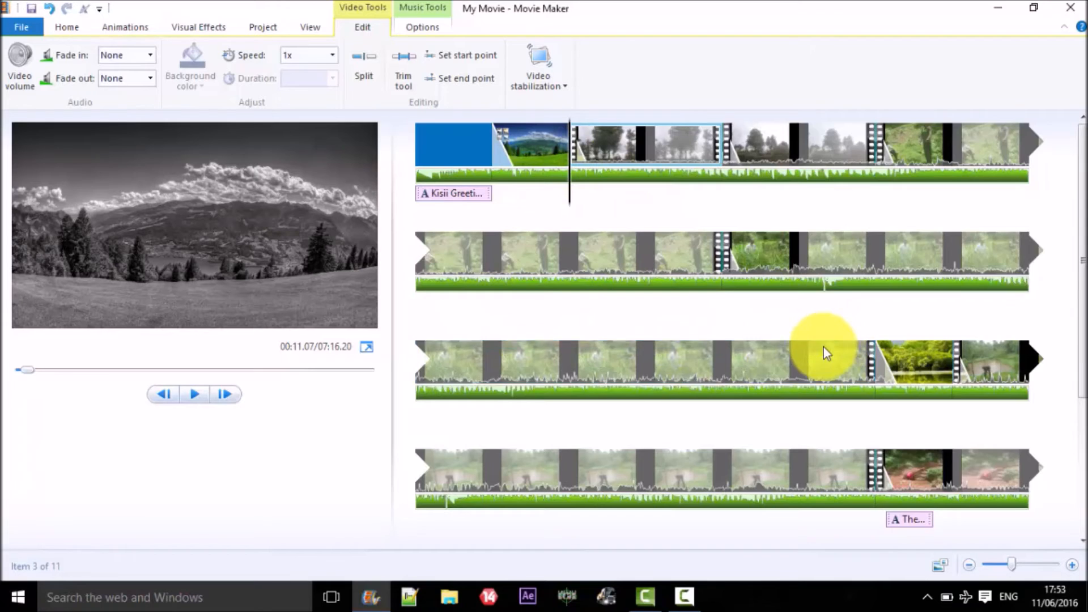
scroll(827, 346, "down", 3)
scroll(825, 352, "down", 3)
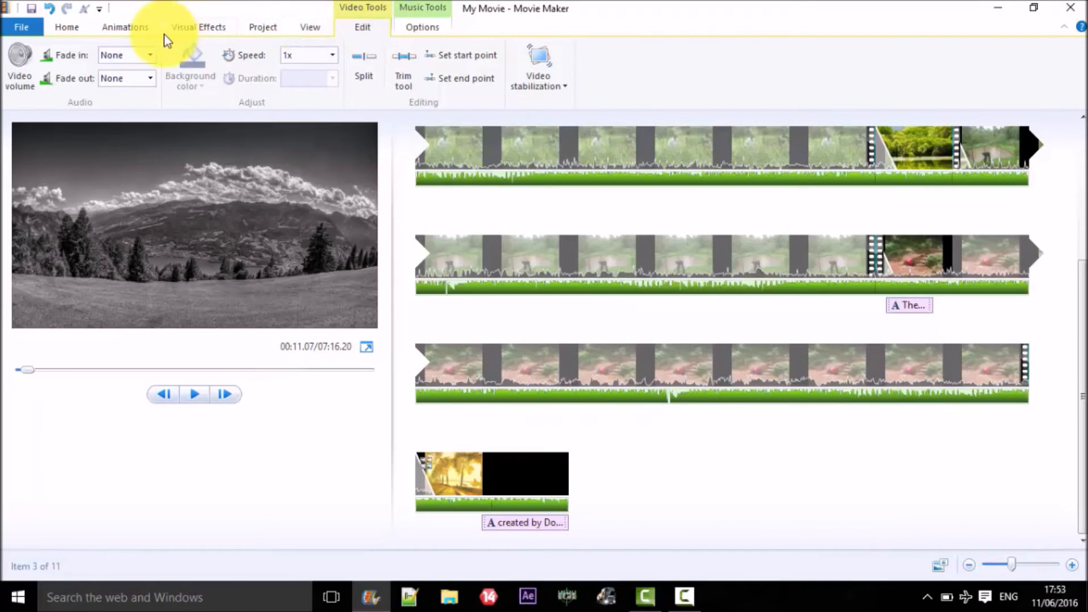
left_click(212, 26)
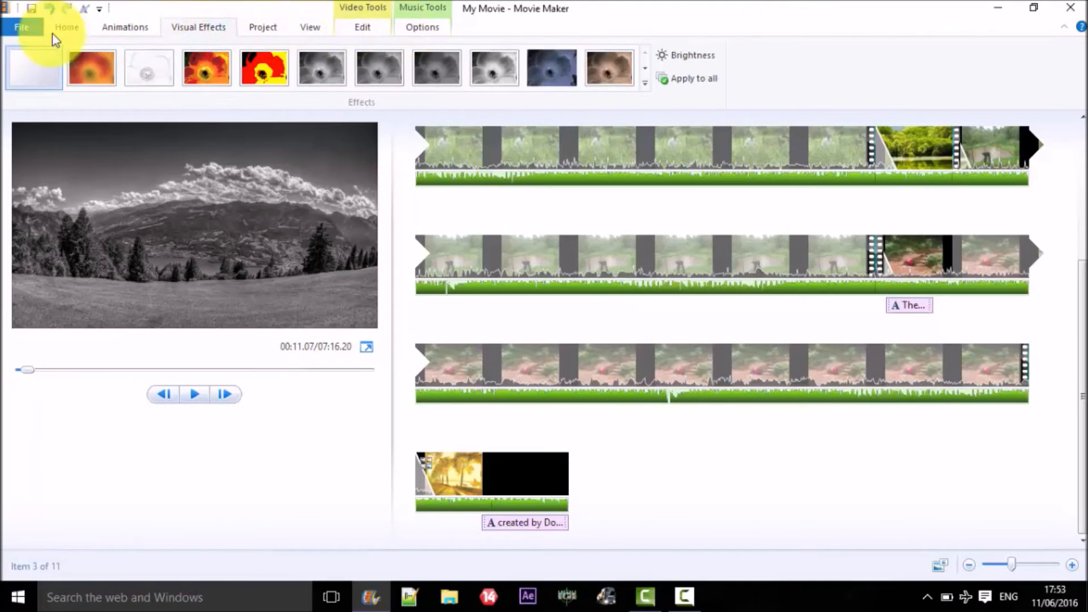
left_click(66, 28)
scroll(708, 387, "up", 1)
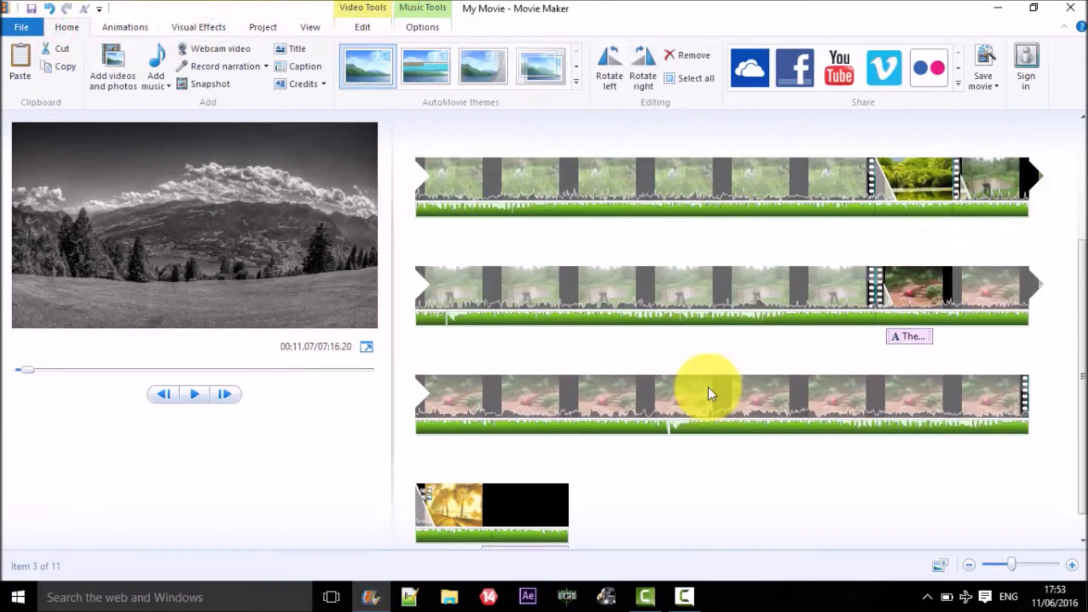
scroll(709, 386, "up", 3)
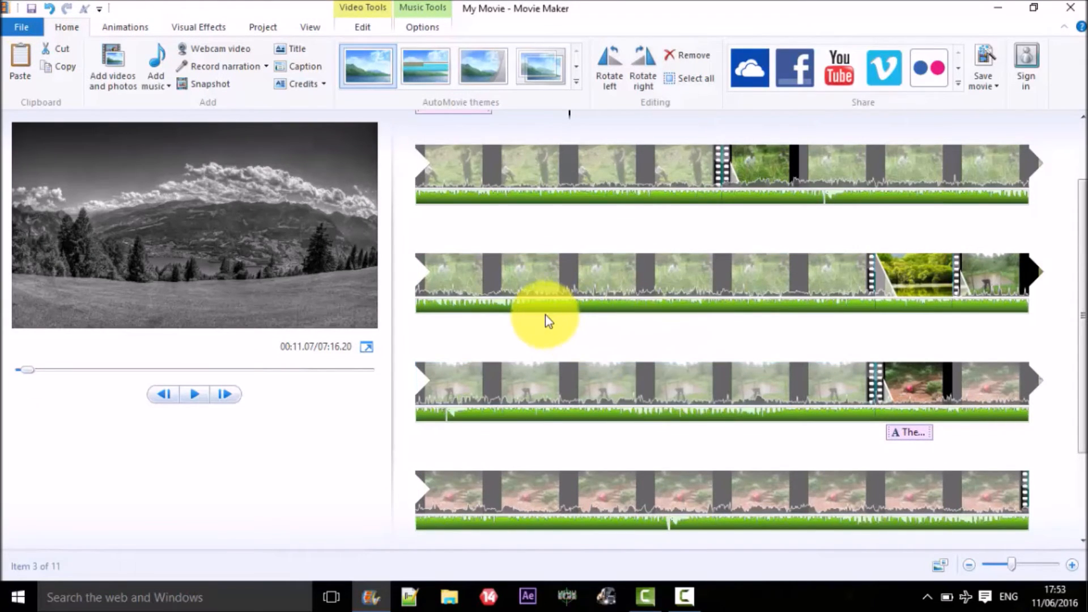
scroll(545, 315, "up", 3)
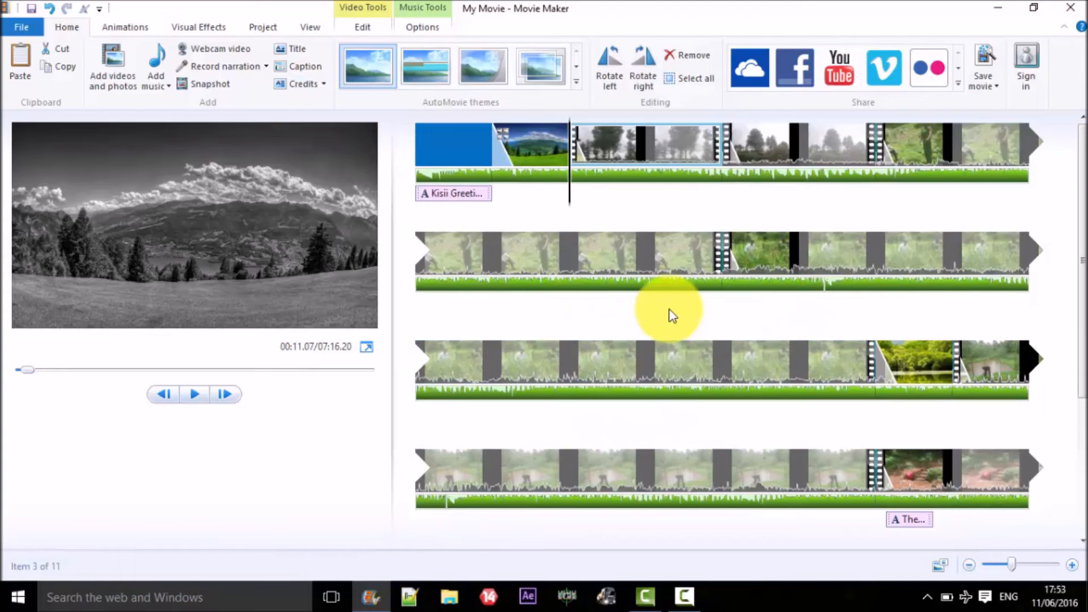
mouse_move(698, 271)
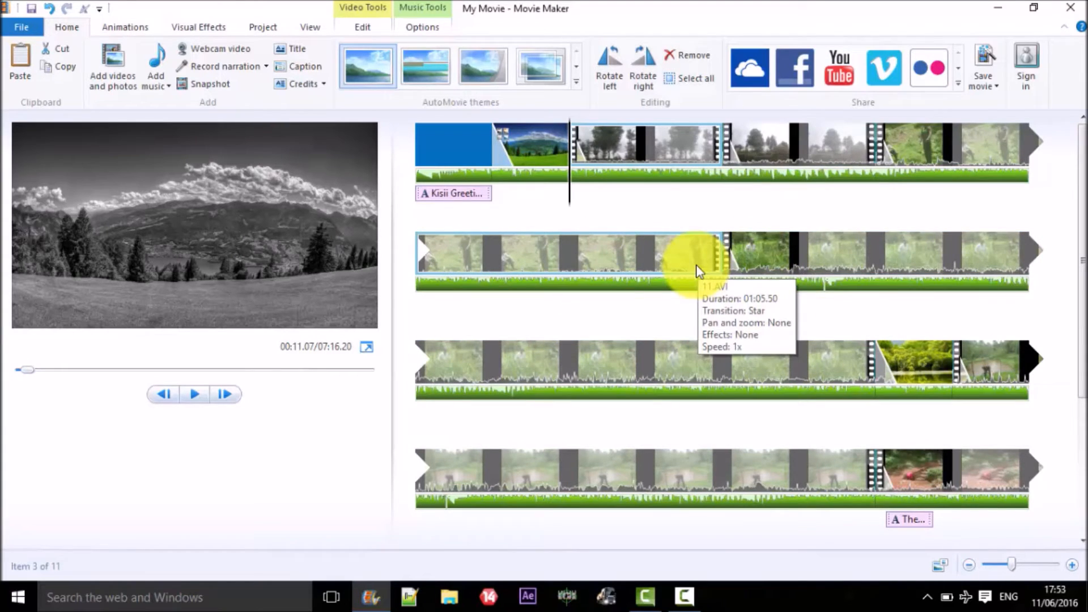
mouse_move(825, 161)
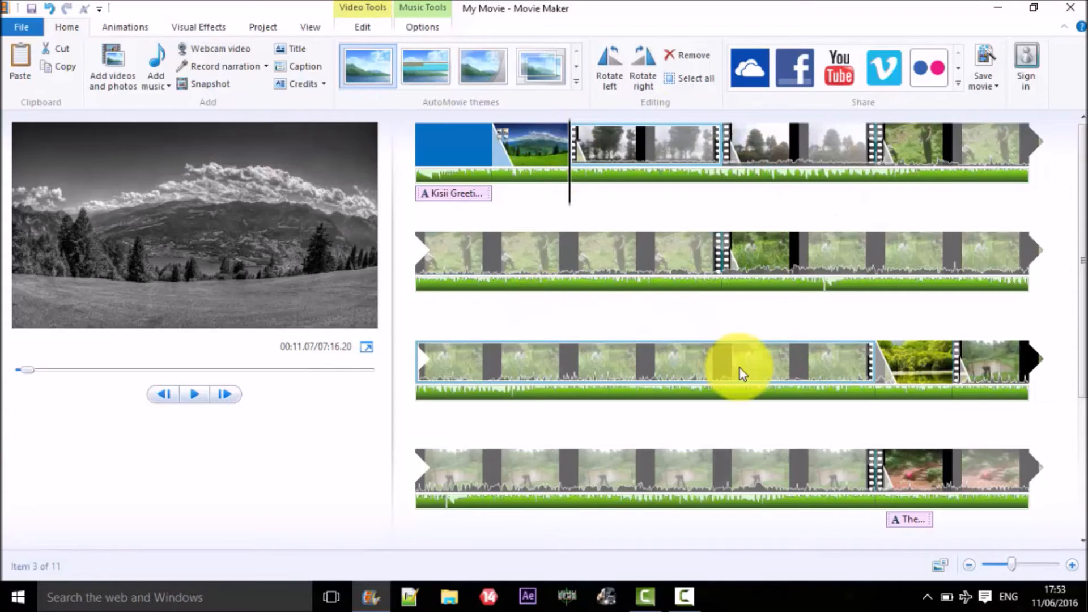
mouse_move(740, 369)
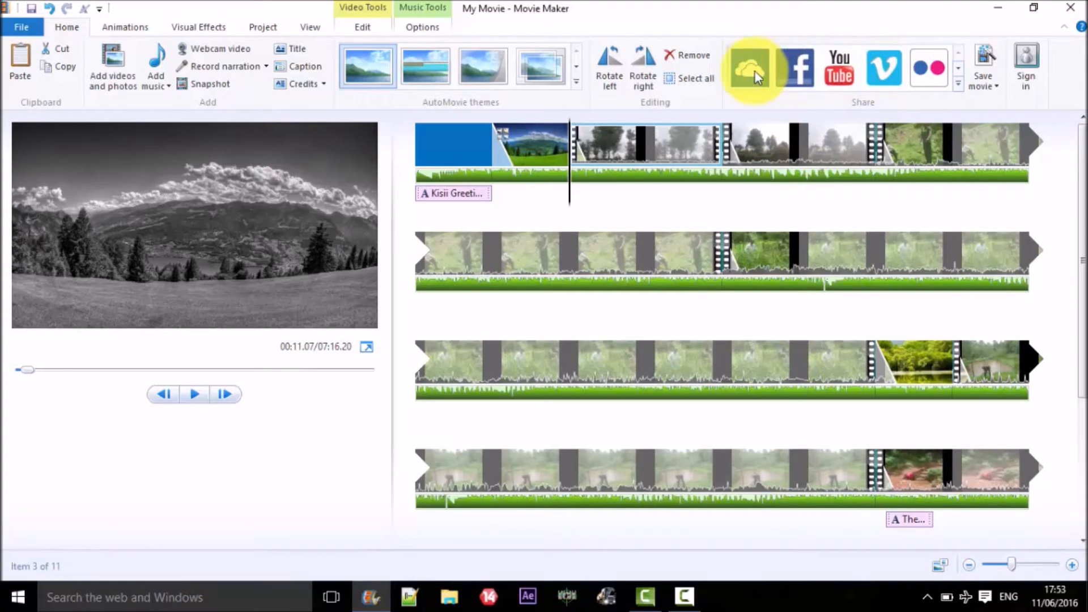
- Save the movie for high-definition display as the MPEG-4/H.264 file "Kisii Greetings at work" in the FOR YOUTUBE folder
left_click(986, 76)
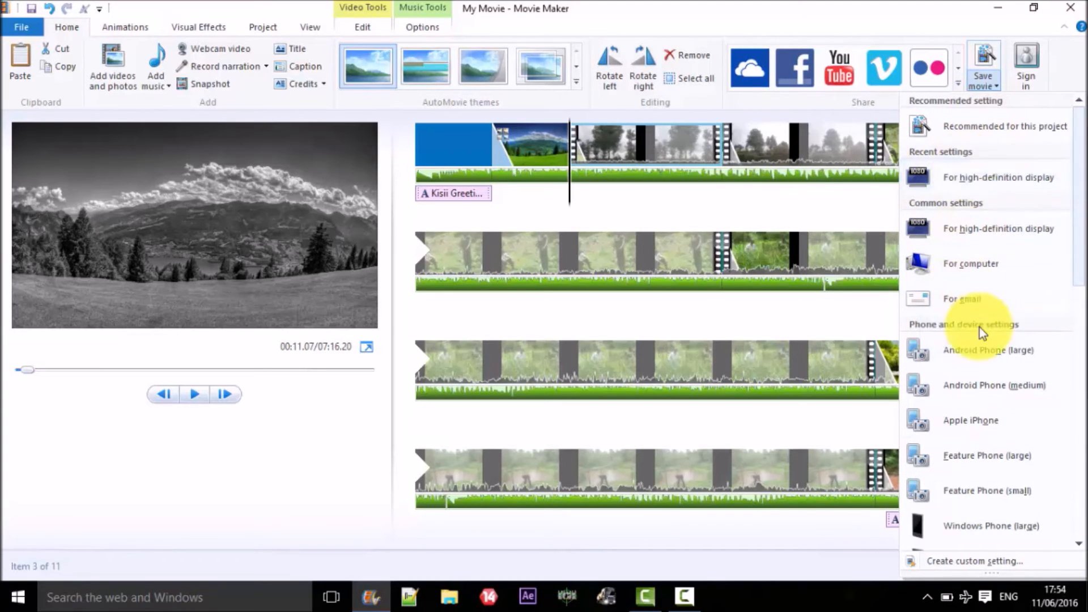
scroll(966, 409, "down", 5)
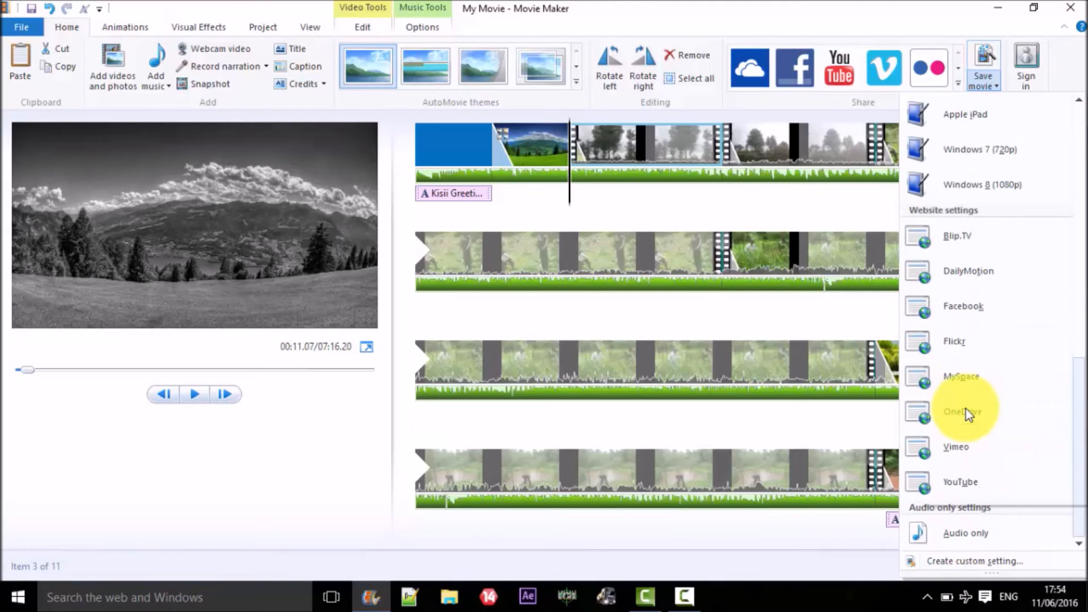
scroll(966, 409, "up", 5)
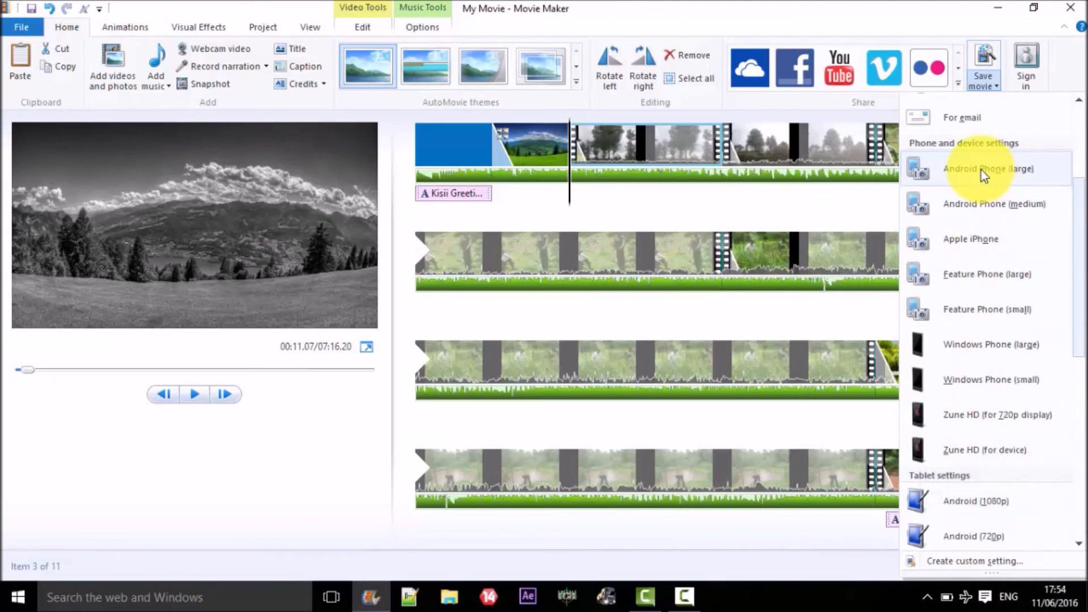
scroll(971, 285, "up", 3)
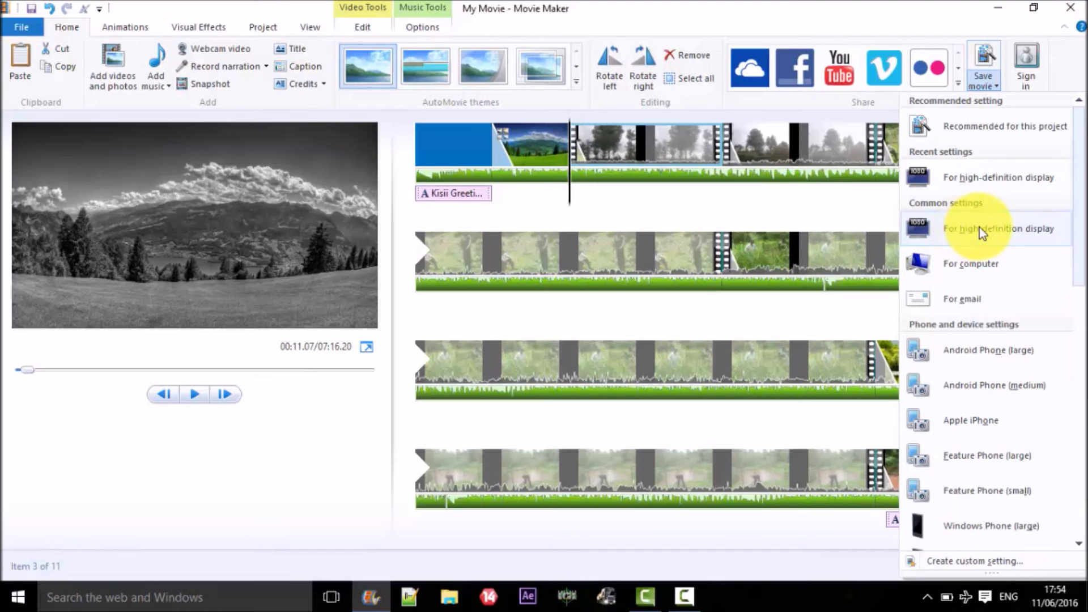
mouse_move(1001, 233)
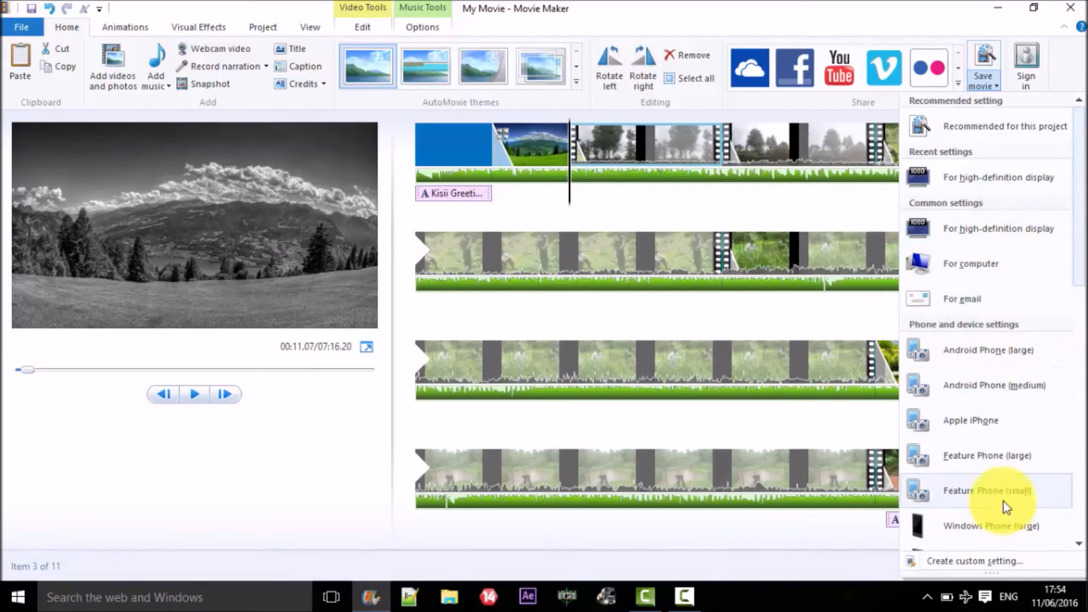
left_click(978, 234)
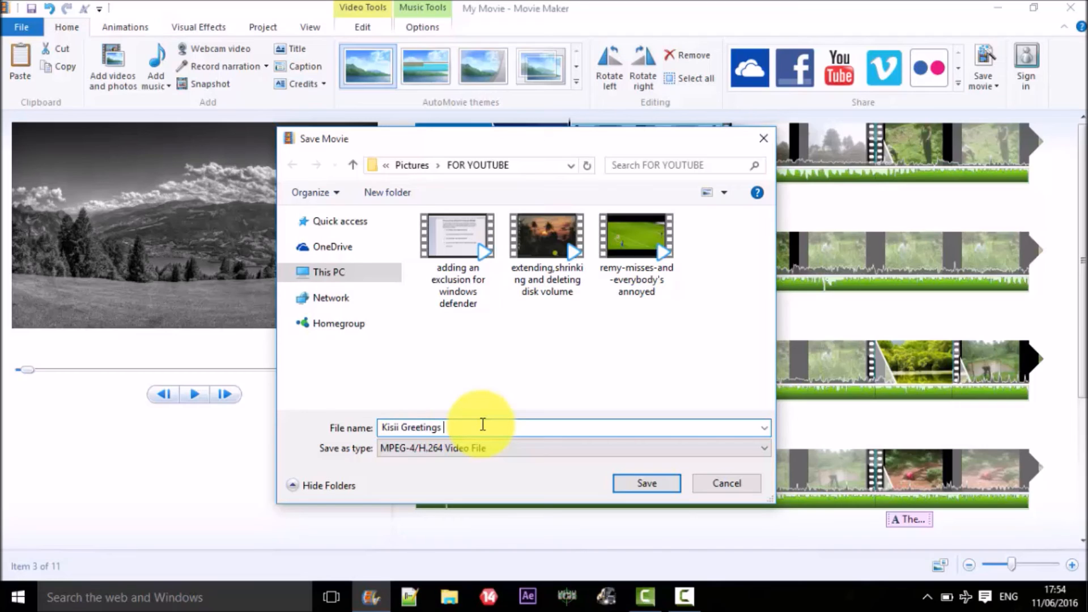
type("work")
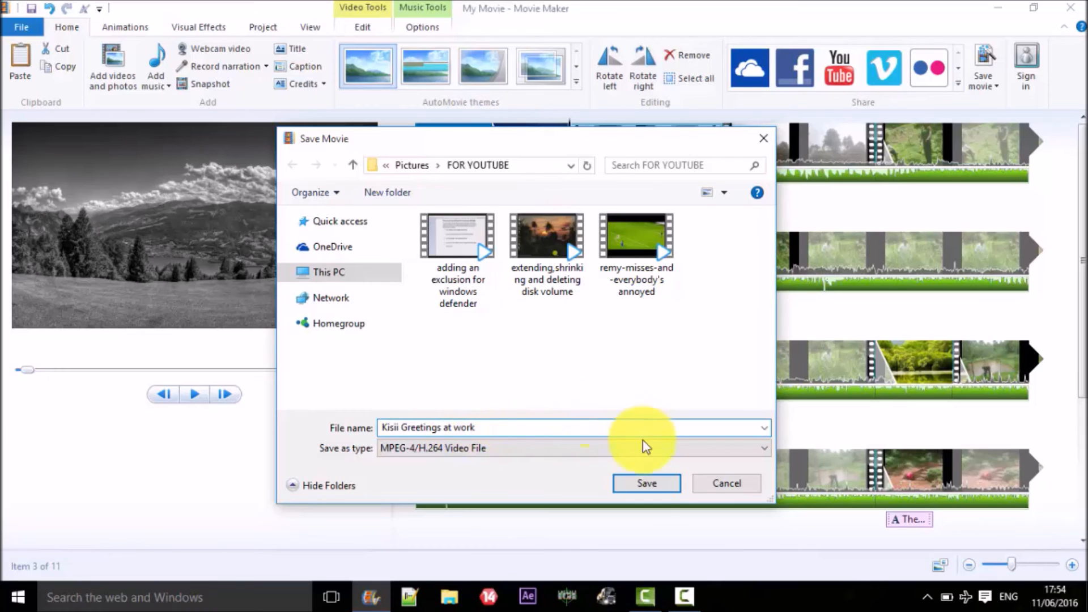
left_click(650, 483)
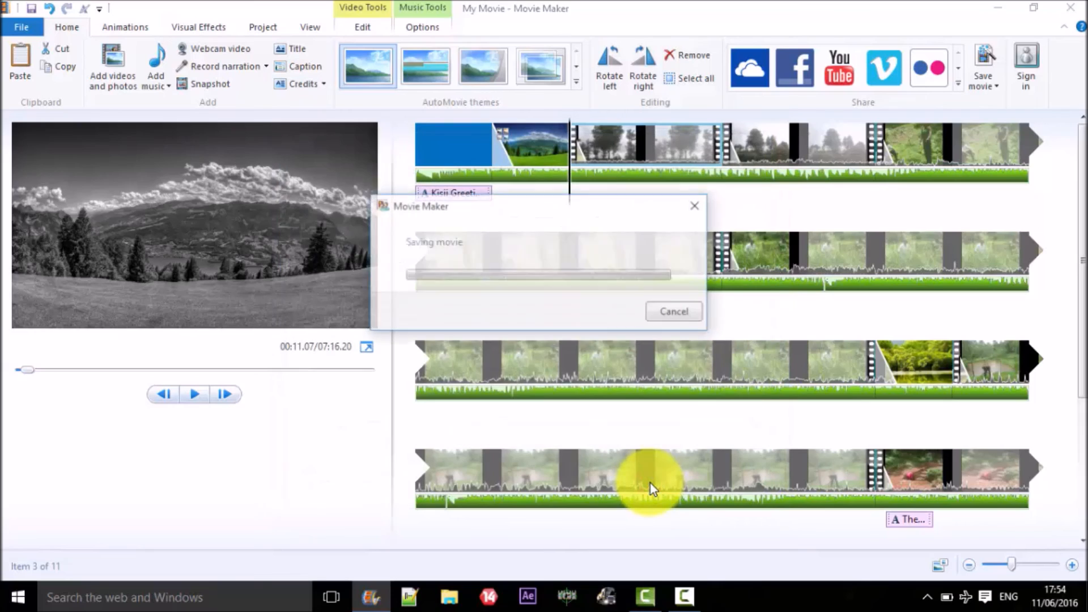